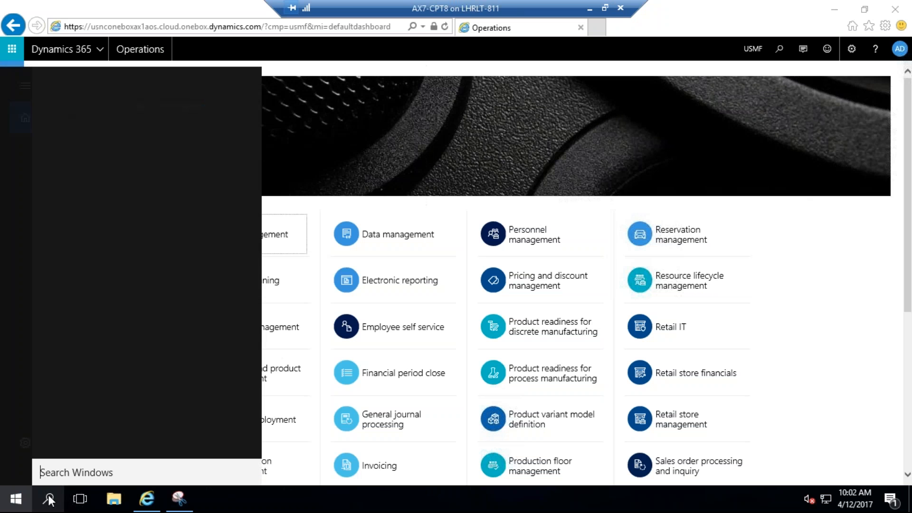
# Step: Launch Notepad from Windows search, center its window, and open the Dynamics navigation pane
pyautogui.write('notepad')
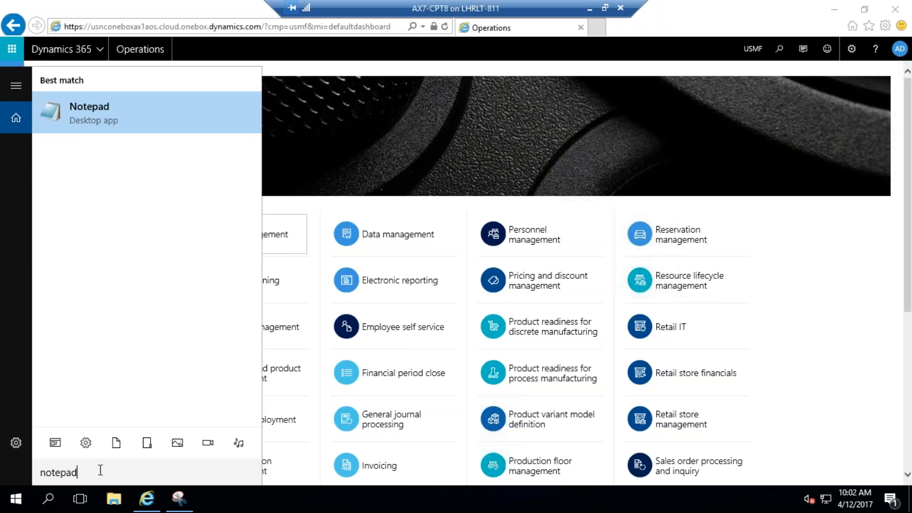
pyautogui.press('Return')
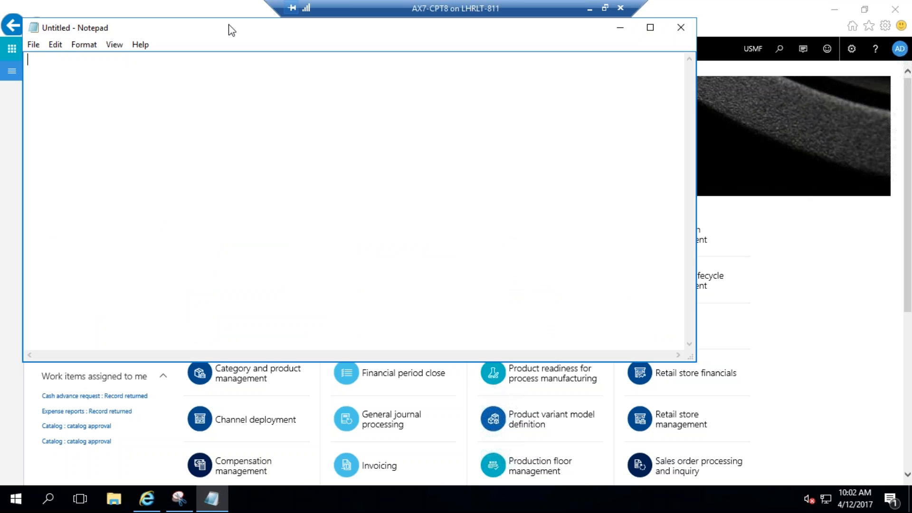
pyautogui.moveTo(229, 28); pyautogui.dragTo(367, 91)
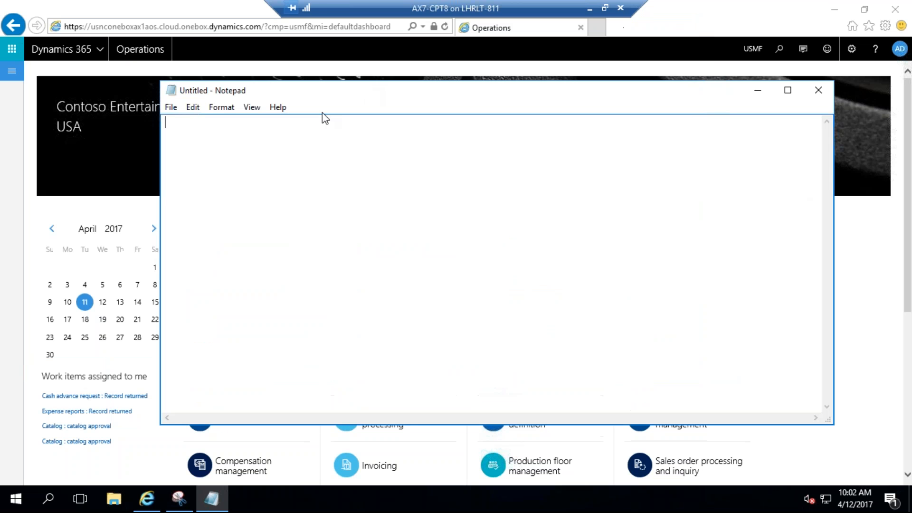
pyautogui.click(13, 74)
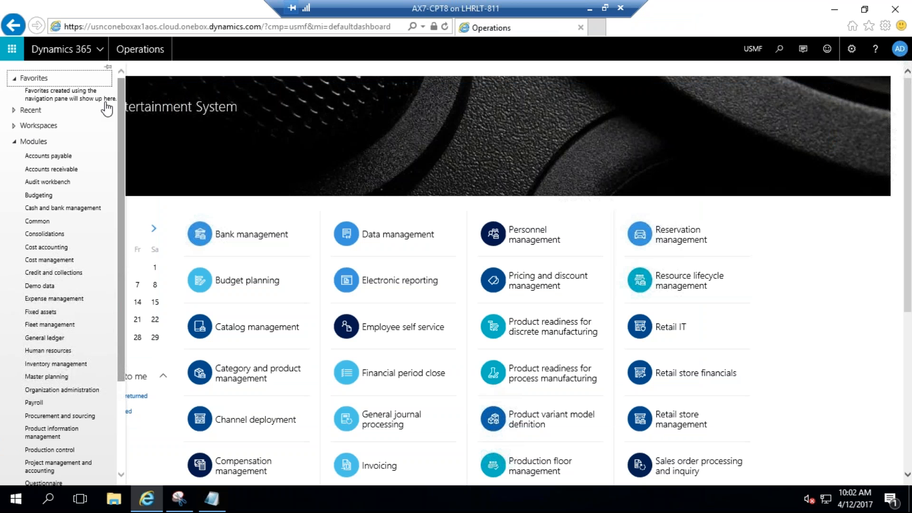
# Step: Pin the Dynamics module navigation pane open and bring the blank Notepad back to front
pyautogui.click(108, 67)
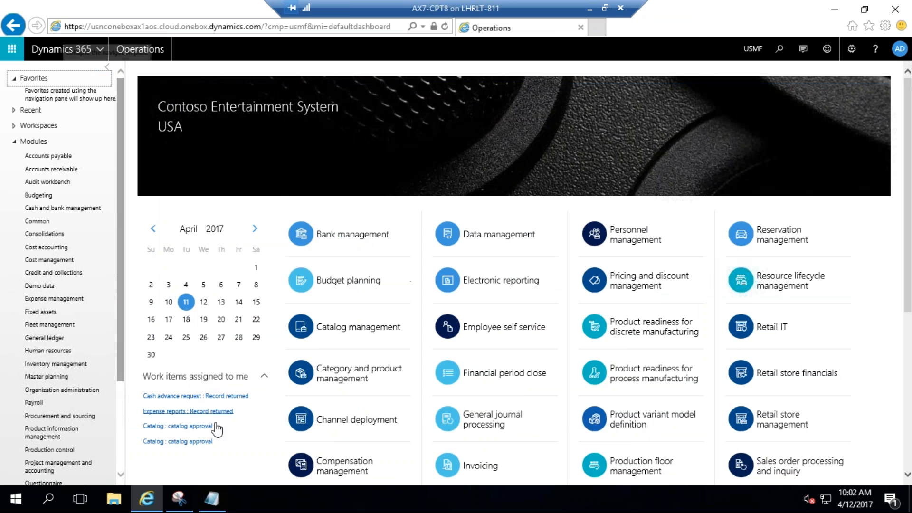
pyautogui.click(212, 498)
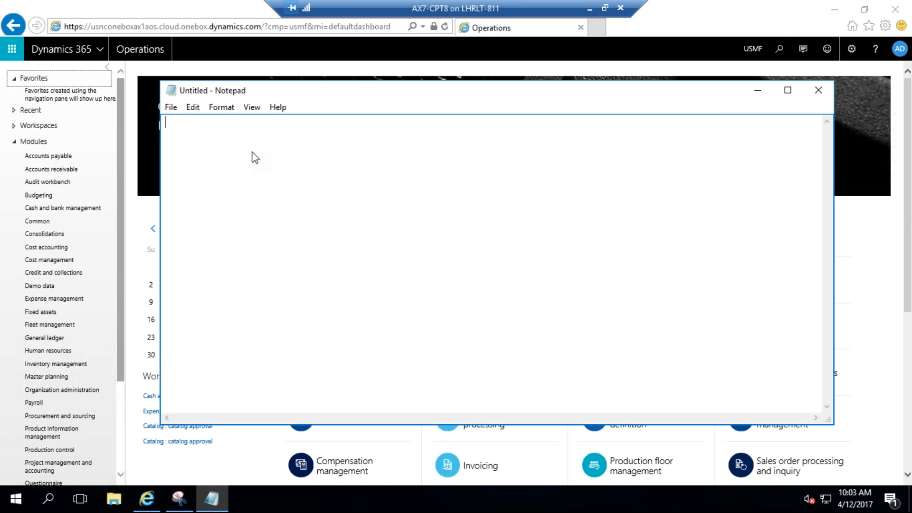
# Step: Note 'Customer - AR/Sales and Marketing' and 'Vendor - AP / Procurement and sourcing' lines
pyautogui.write('Customer - AR/')
pyautogui.moveTo(118, 189); pyautogui.dragTo(116, 255)
pyautogui.click(212, 499)
pyautogui.write('Sa')
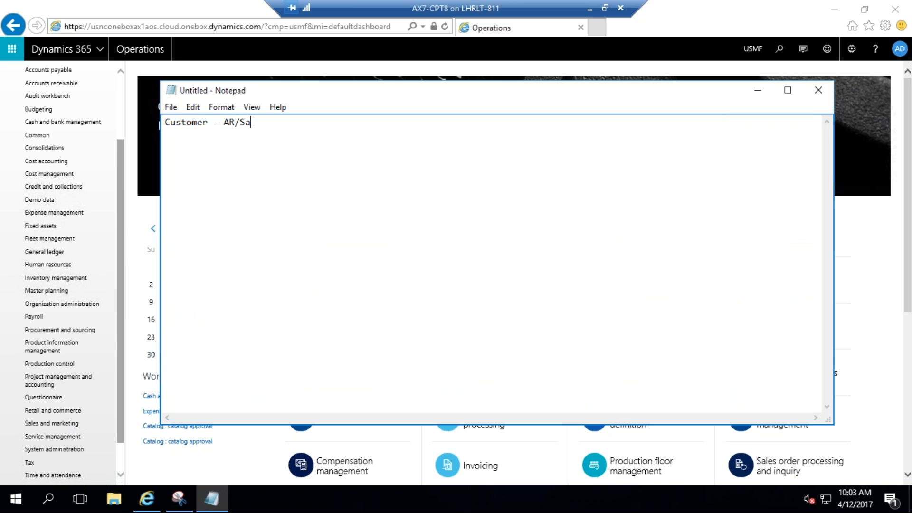
pyautogui.write('les and Marketing')
pyautogui.press('Return')
pyautogui.write('Vendor ')
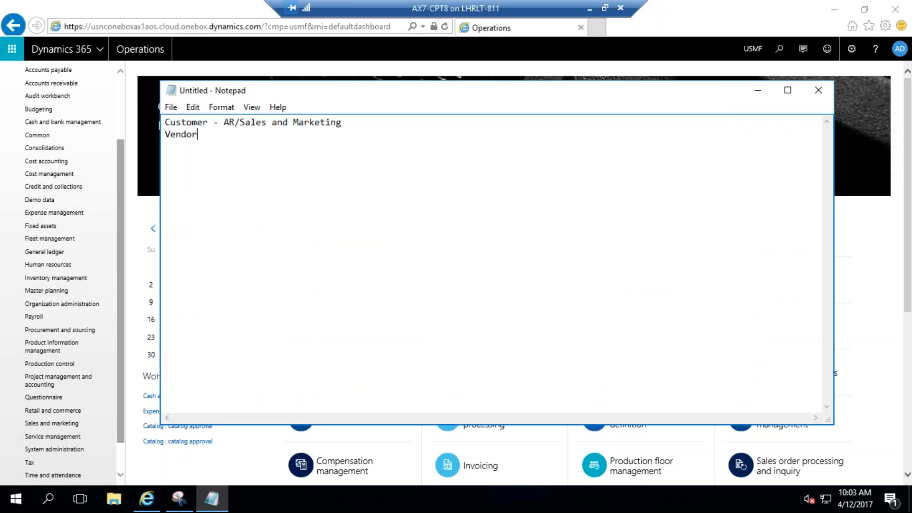
pyautogui.write('-   AP / Procurement and sourcing')
pyautogui.press('Return')
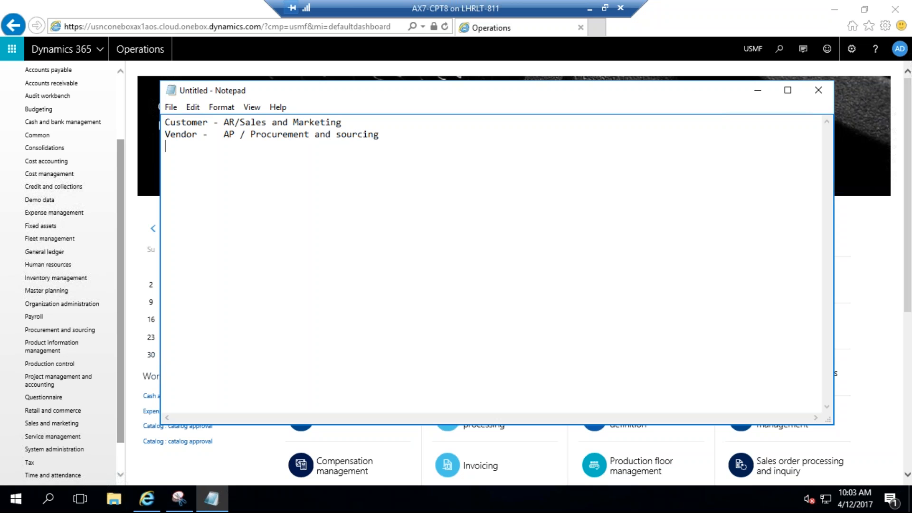
# Step: Add 'Item - Product information management / Inventory management' and 'cash and bank management' lines
pyautogui.write('Item - Product information ')
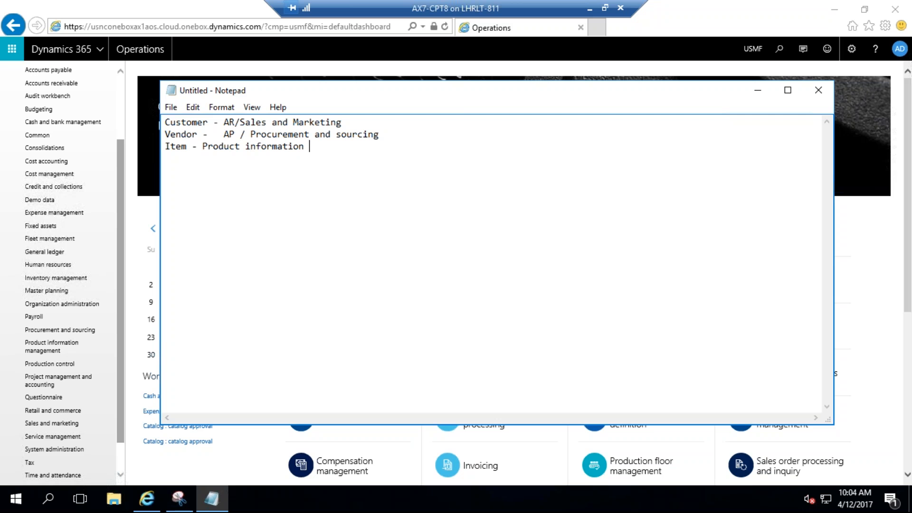
pyautogui.write('management')
pyautogui.press('Return')
pyautogui.click(372, 145)
pyautogui.write('/ Inven')
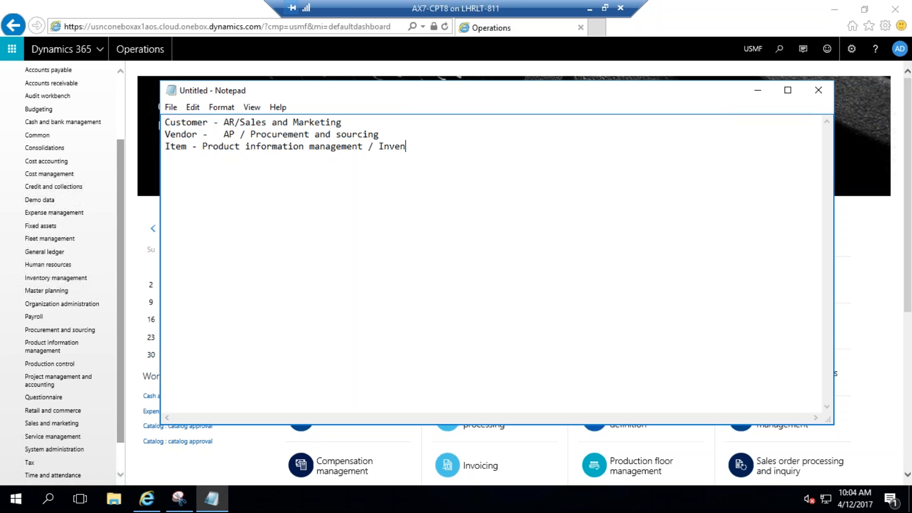
pyautogui.write('tory management')
pyautogui.press('Return')
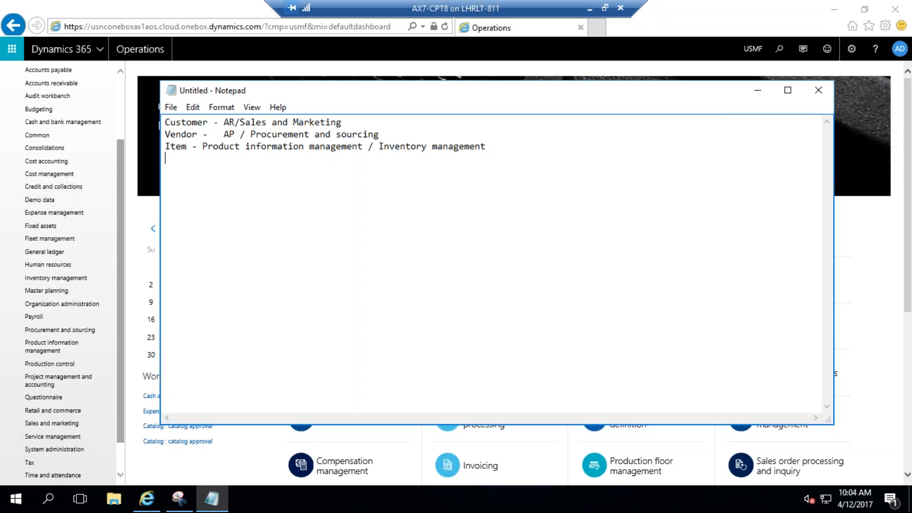
pyautogui.write('cash and bank man')
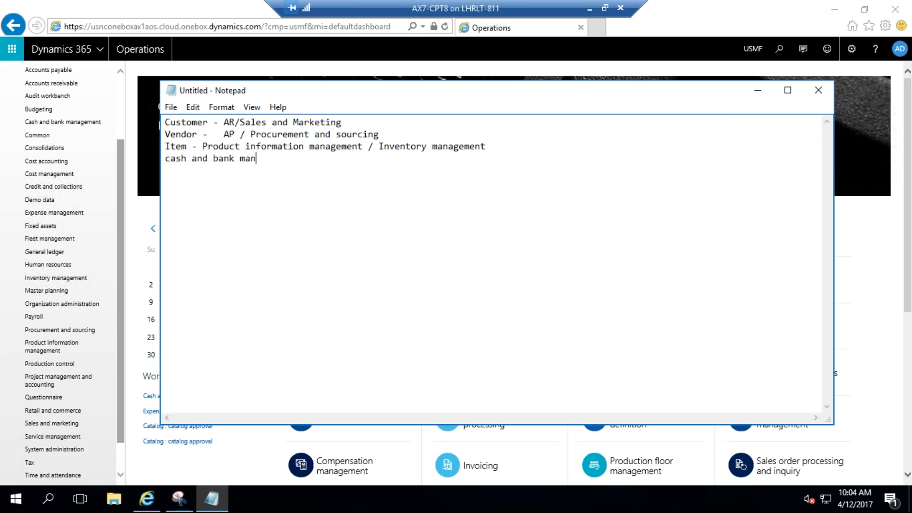
pyautogui.write('agement')
pyautogui.press('Return')
pyautogui.click(122, 173)
pyautogui.scroll(1, 122, 173)
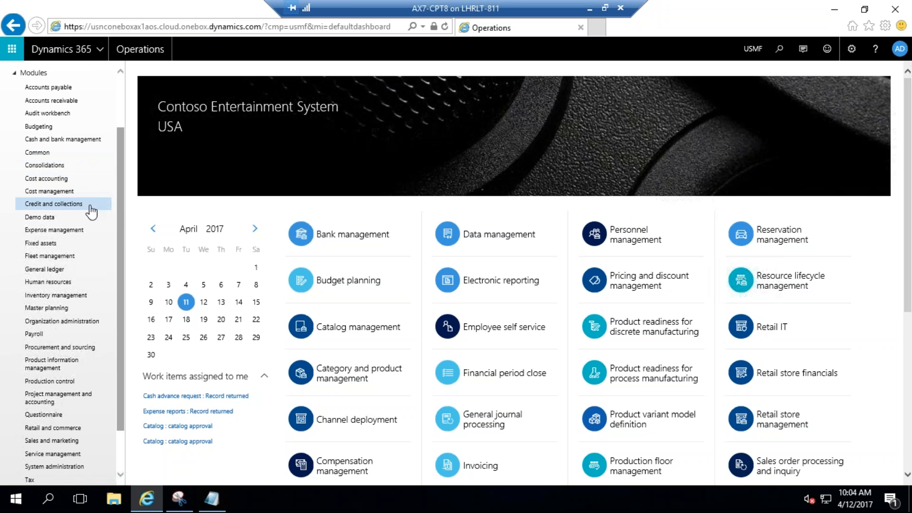
# Step: Check the remaining modules in the list, then start a 'General ledger' line in the notes
pyautogui.moveTo(119, 199); pyautogui.dragTo(123, 252)
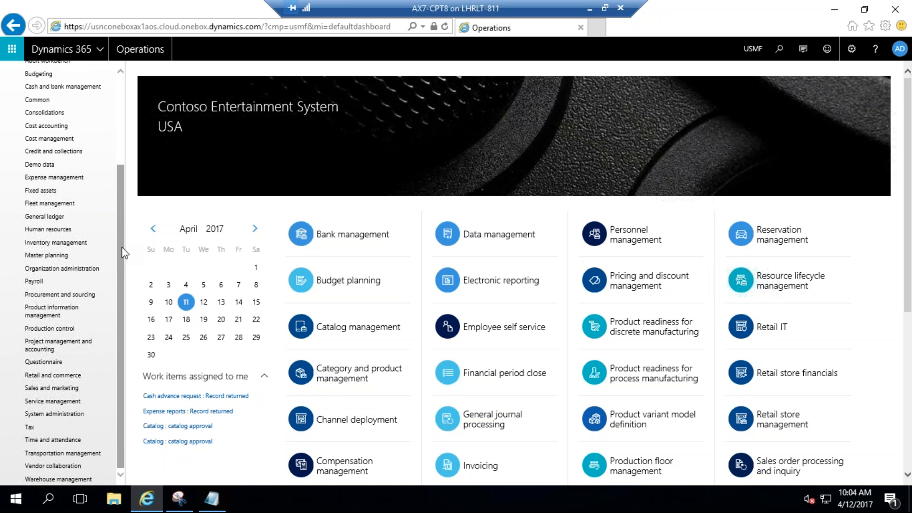
pyautogui.click(212, 499)
pyautogui.write('Gen')
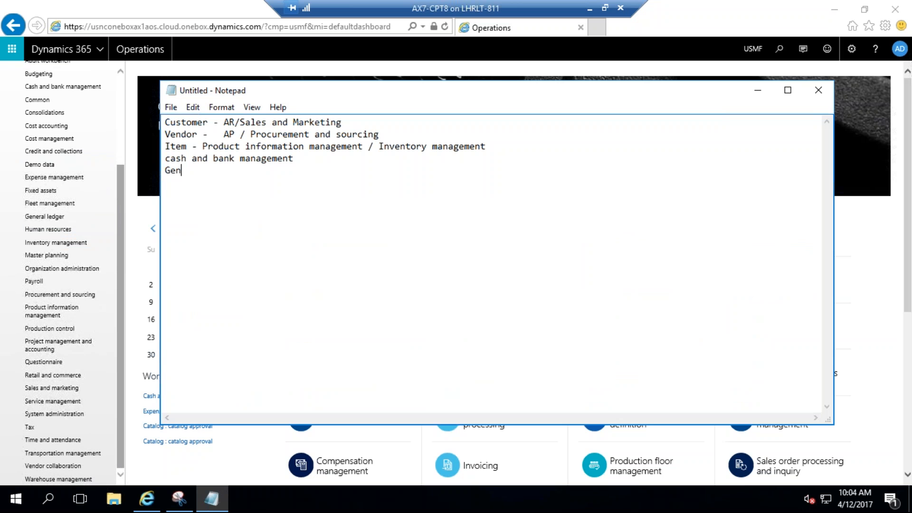
pyautogui.write('eral ledger')
# Step: Add 'Human resources' and 'Organization admin' lines to the module notes
pyautogui.press('Return')
pyautogui.write('Human resources')
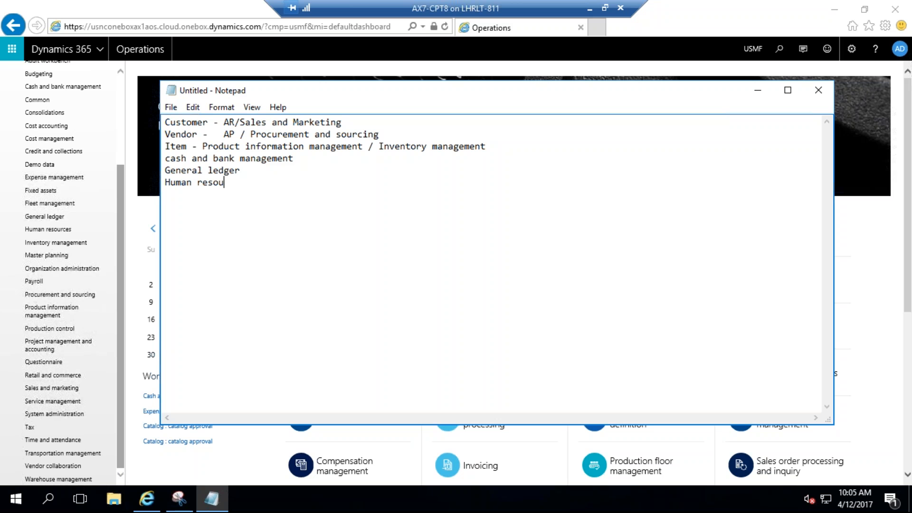
pyautogui.press('Return')
pyautogui.write('Organization')
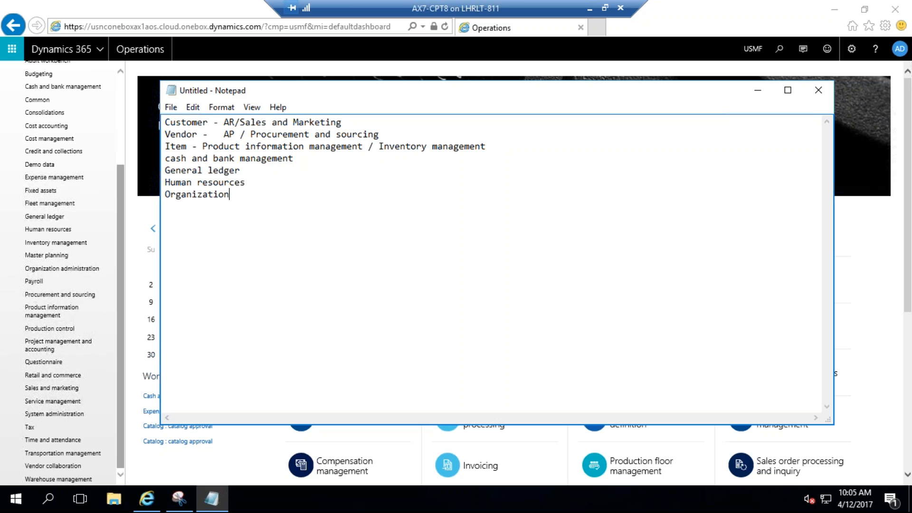
pyautogui.write(' admin')
pyautogui.press('Return')
pyautogui.click(122, 265)
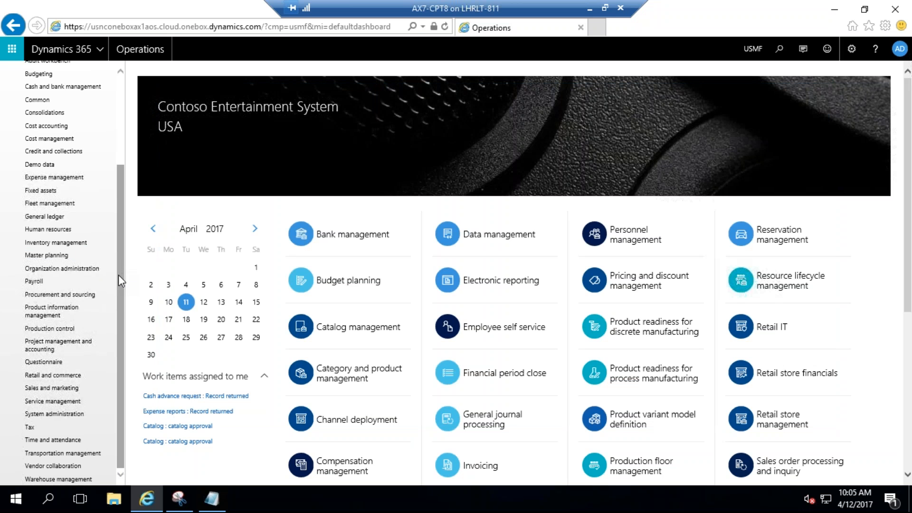
pyautogui.click(210, 499)
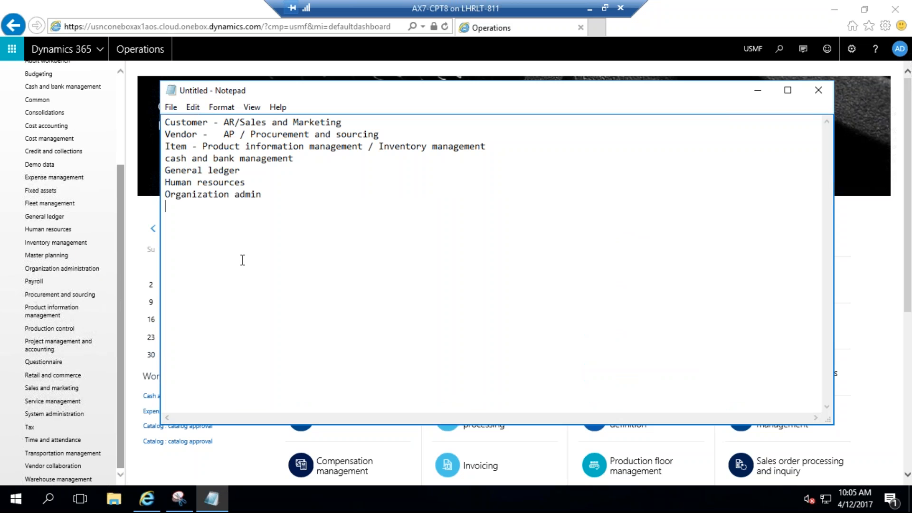
# Step: Add 'System admin', 'Tax' (fixing the Taz typo) and 'Warehouse management' lines
pyautogui.write('System admin')
pyautogui.press('Return')
pyautogui.write('Taz')
pyautogui.press('Return')
pyautogui.press('BackSpace')
pyautogui.press('BackSpace')
pyautogui.write('x')
pyautogui.press('Return')
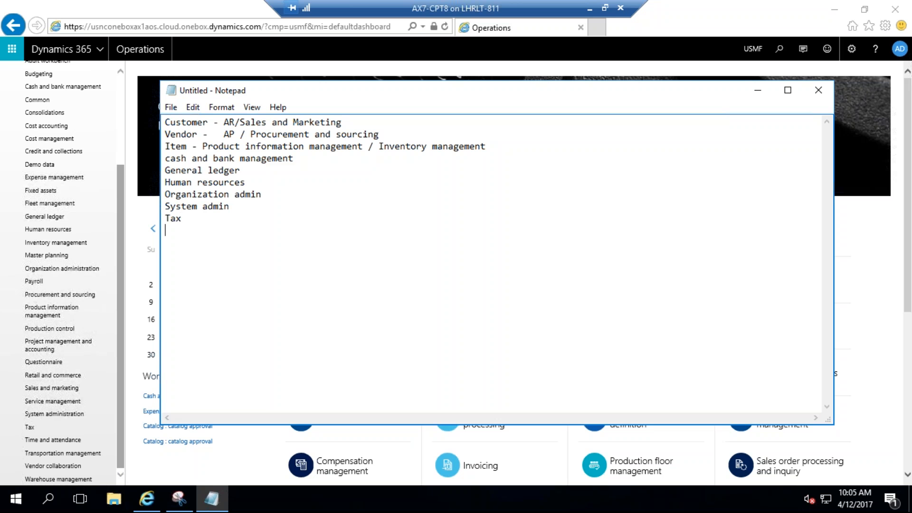
pyautogui.write('Warehouse management')
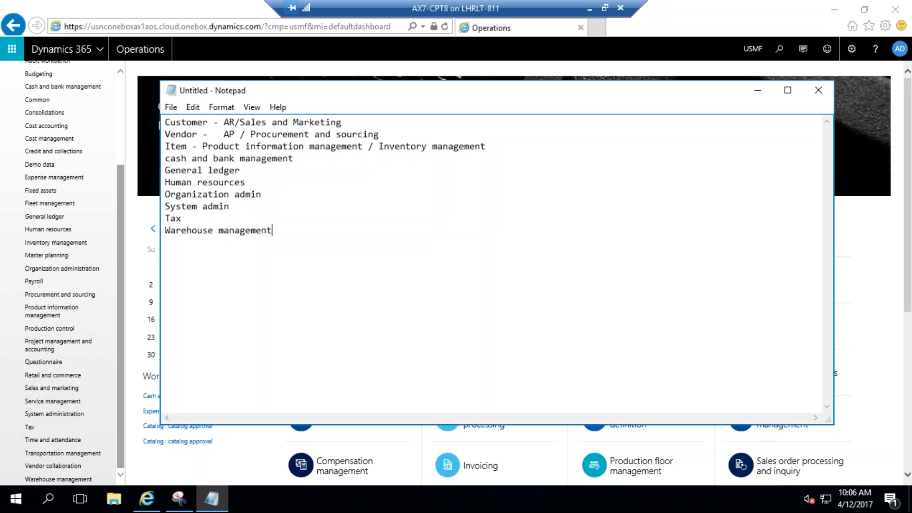
pyautogui.click(640, 30)
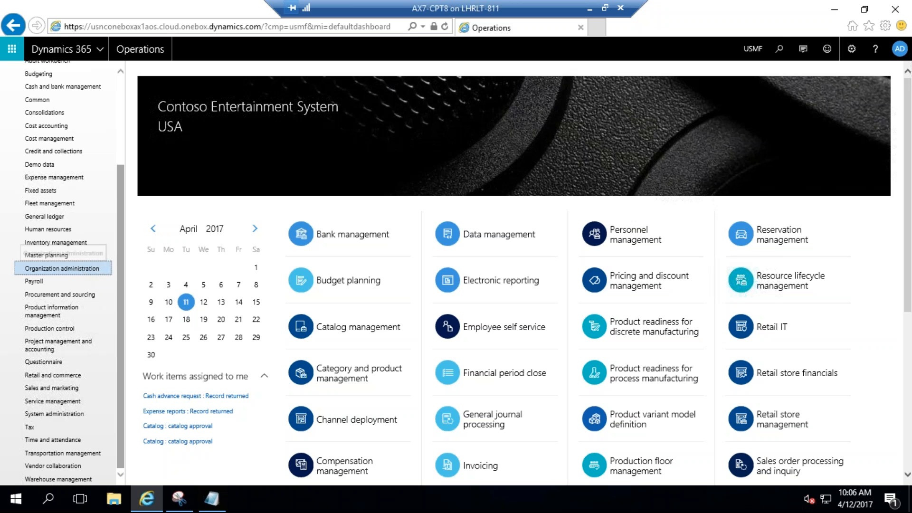
# Step: Go to Organization administration > Legal entities and start a new legal entity
pyautogui.click(95, 269)
pyautogui.click(163, 277)
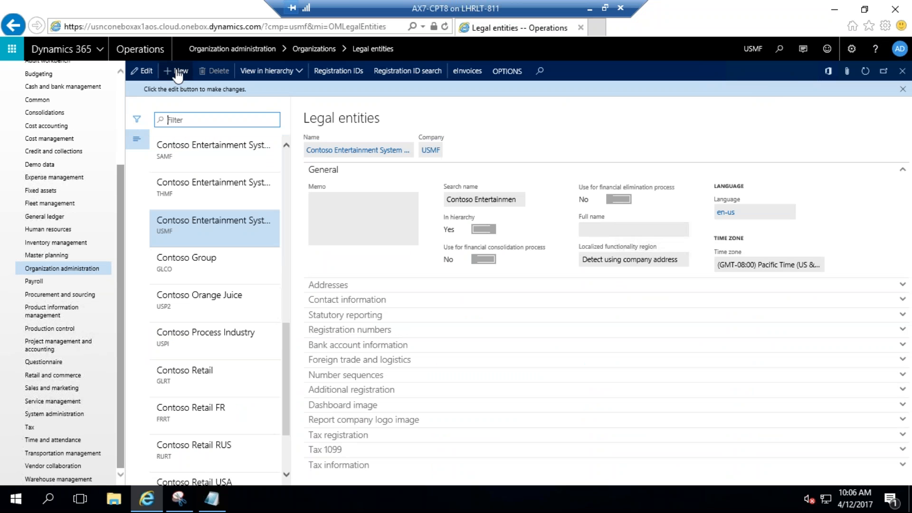
pyautogui.click(177, 71)
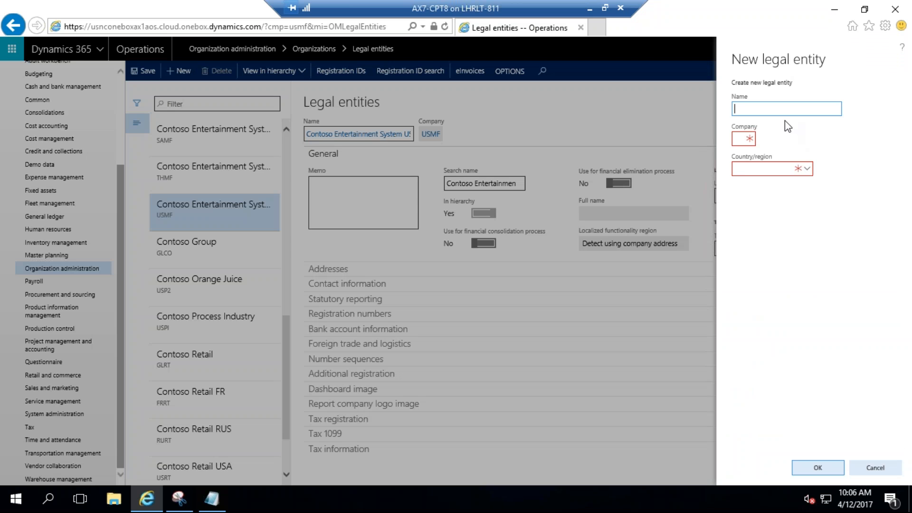
# Step: Create legal entity 'Distribution and Trade' with company code 0002 and country/region pak
pyautogui.write('Distribution and Trade')
pyautogui.click(743, 139)
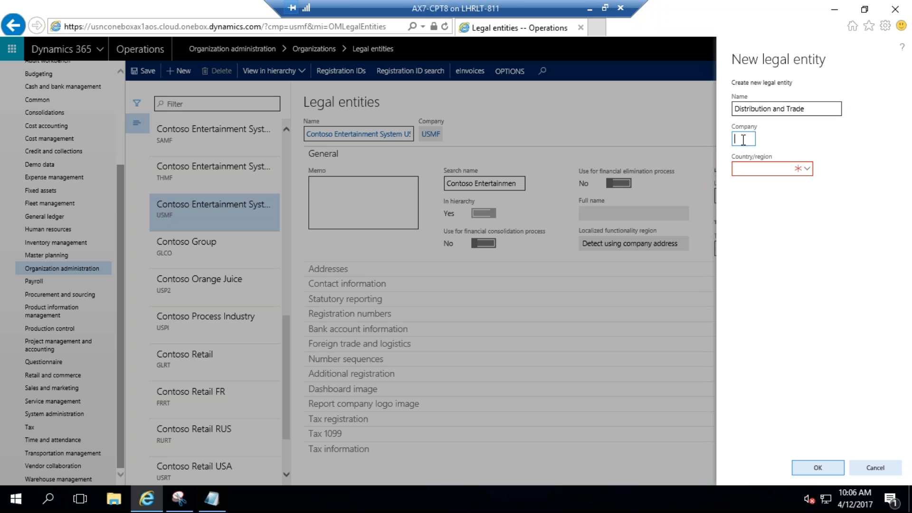
pyautogui.write('d678')
pyautogui.press('BackSpace')
pyautogui.press('BackSpace')
pyautogui.press('BackSpace')
pyautogui.write('7')
pyautogui.press('BackSpace')
pyautogui.write('002')
pyautogui.click(772, 169)
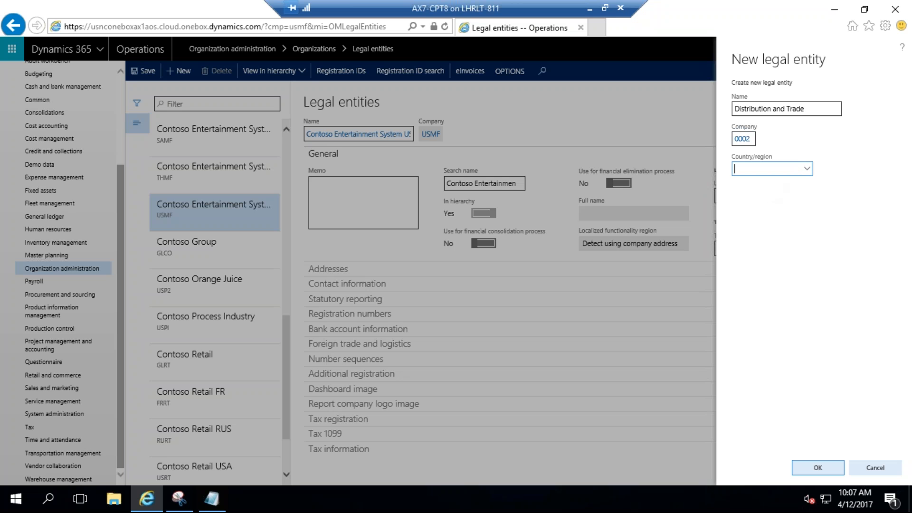
pyautogui.write('pak')
pyautogui.click(812, 468)
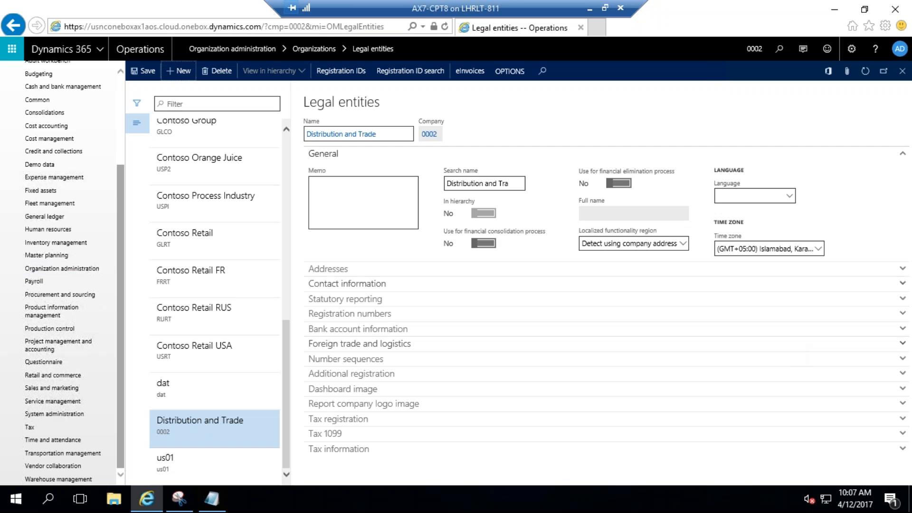
# Step: Set entity 0002's language to en-us and time zone to (GMT+05:00) Islamabad, Karachi, and save
pyautogui.click(768, 196)
pyautogui.write('en-us')
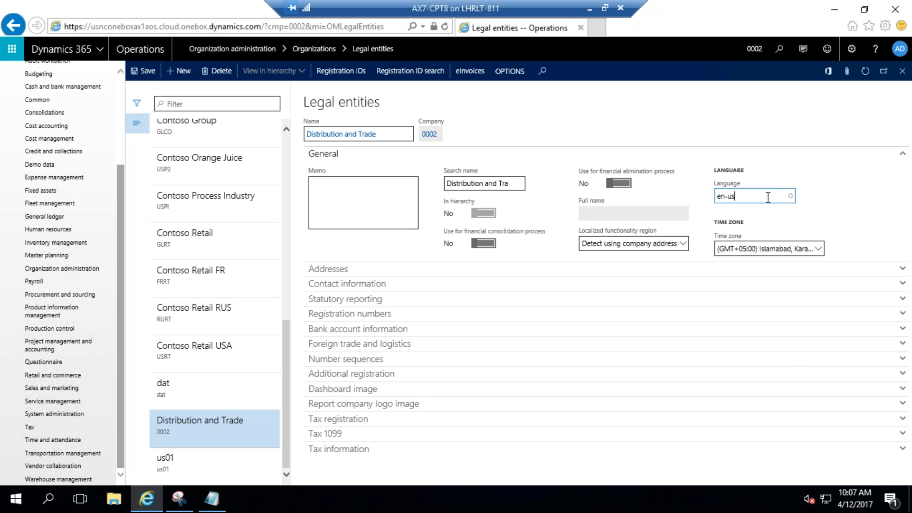
pyautogui.click(752, 228)
pyautogui.click(817, 255)
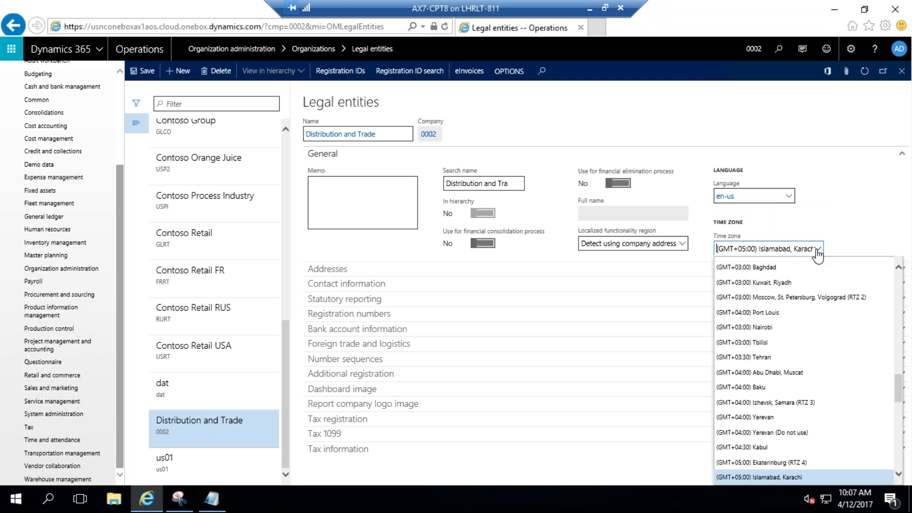
pyautogui.click(817, 255)
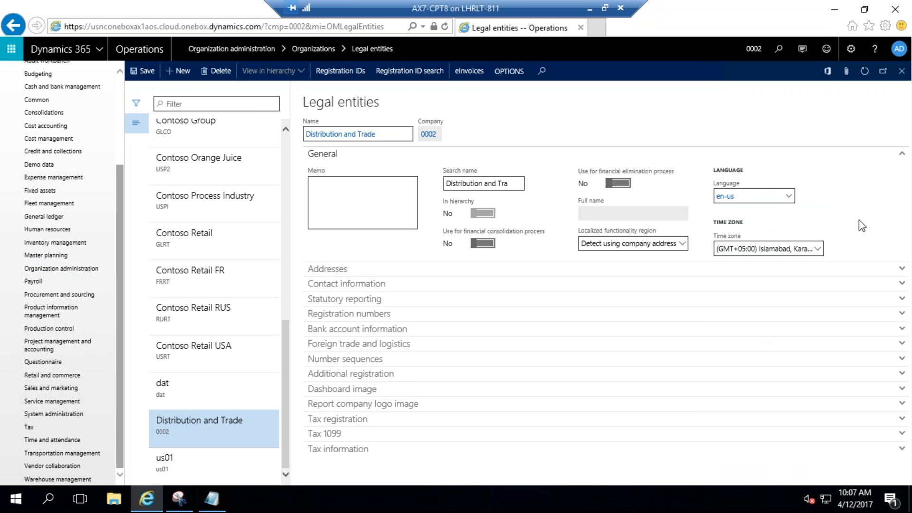
pyautogui.click(144, 70)
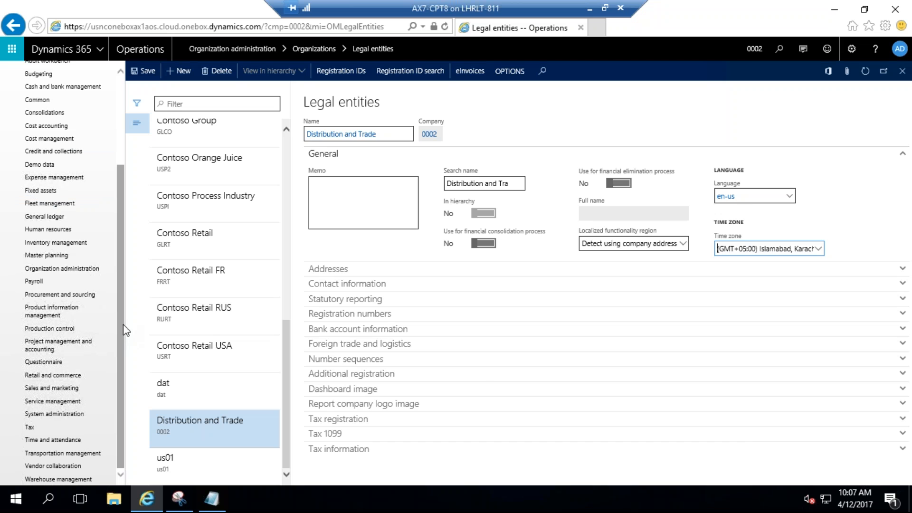
pyautogui.click(49, 218)
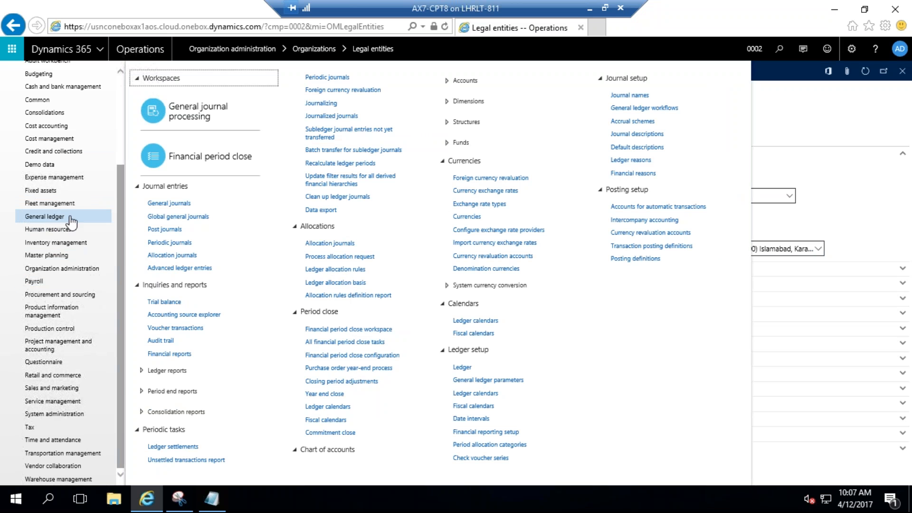
# Step: Open General ledger Chart of accounts, start a new chart, and display the Shared chart's main accounts
pyautogui.click(447, 82)
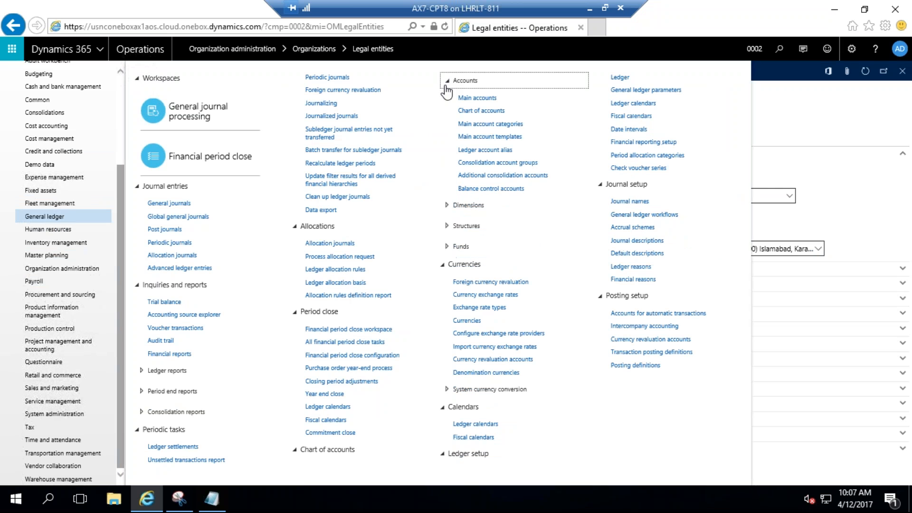
pyautogui.click(481, 112)
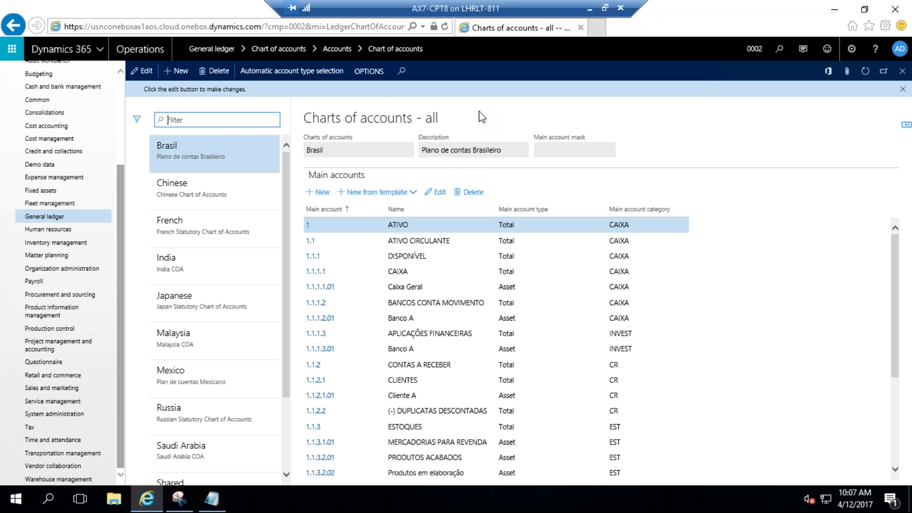
pyautogui.click(180, 72)
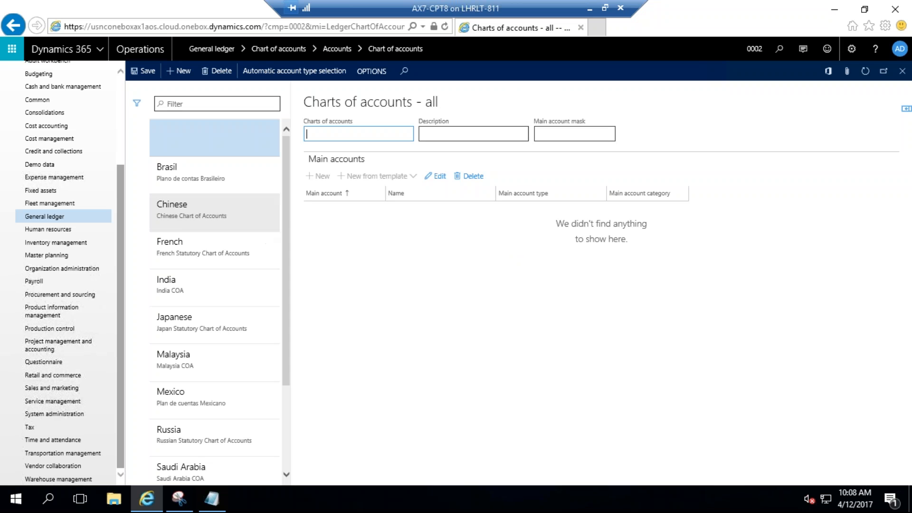
pyautogui.moveTo(288, 206); pyautogui.dragTo(292, 289)
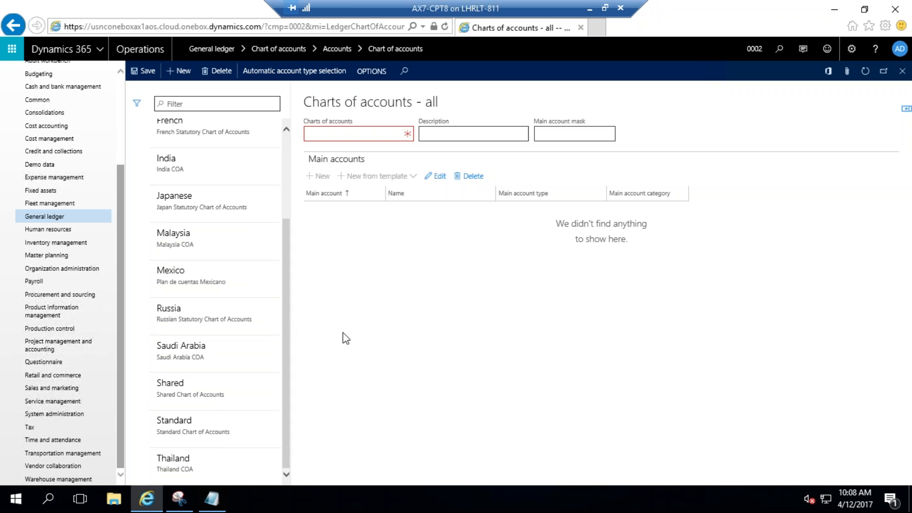
pyautogui.click(196, 388)
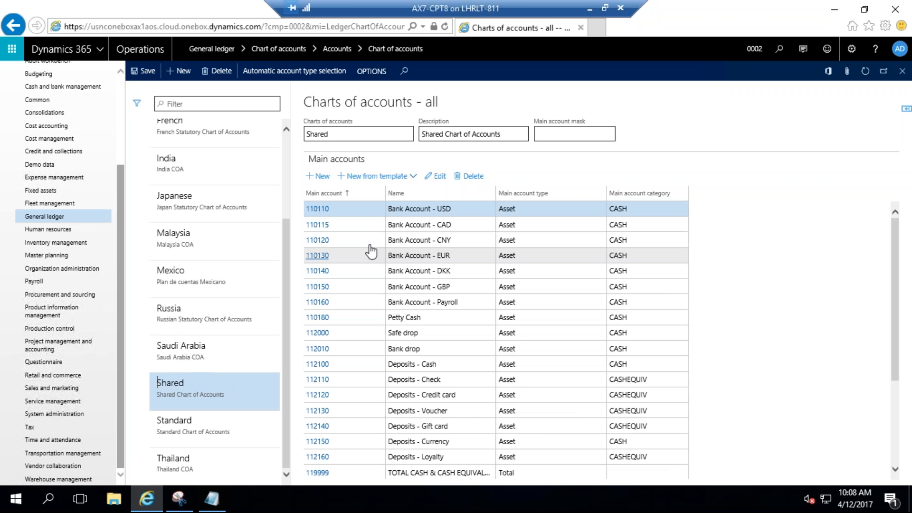
# Step: Scroll through the Shared chart's main accounts, then return to the General ledger menu
pyautogui.scroll(-10, 402, 242)
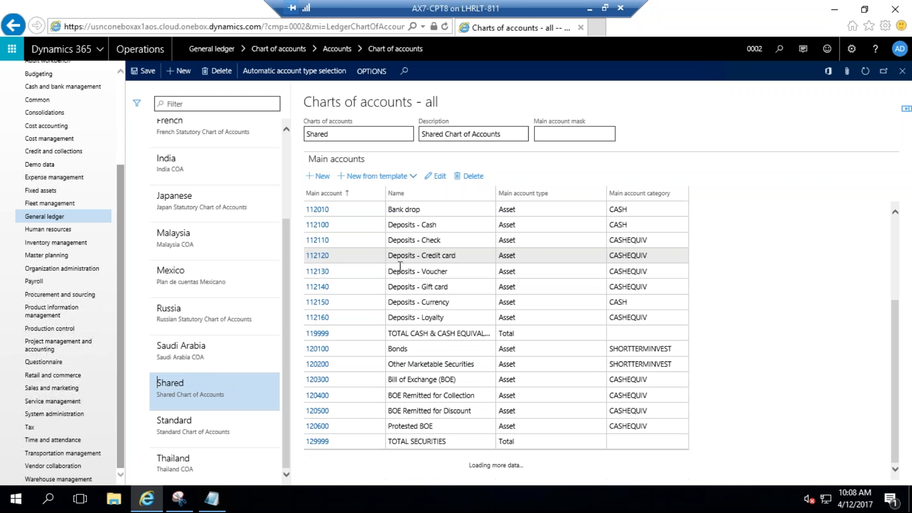
pyautogui.scroll(-3, 400, 269)
pyautogui.scroll(-5, 401, 268)
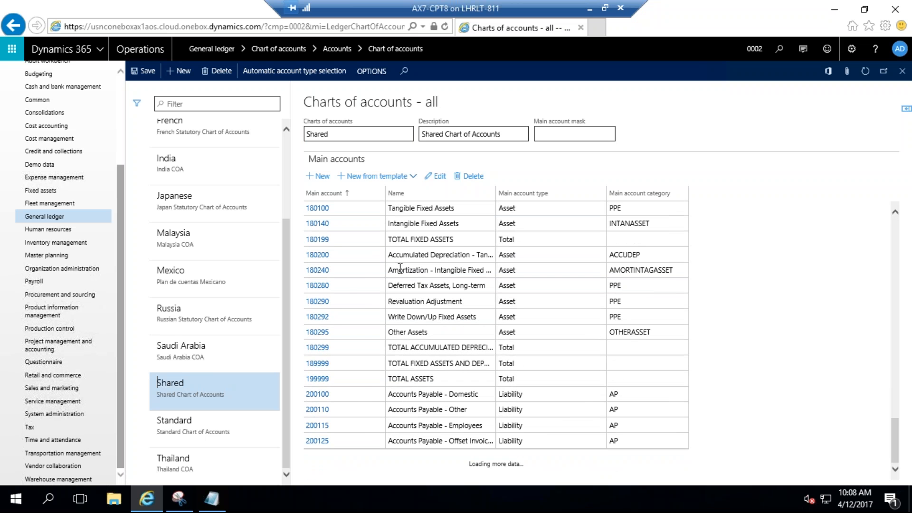
pyautogui.scroll(-2, 401, 270)
pyautogui.scroll(2, 400, 271)
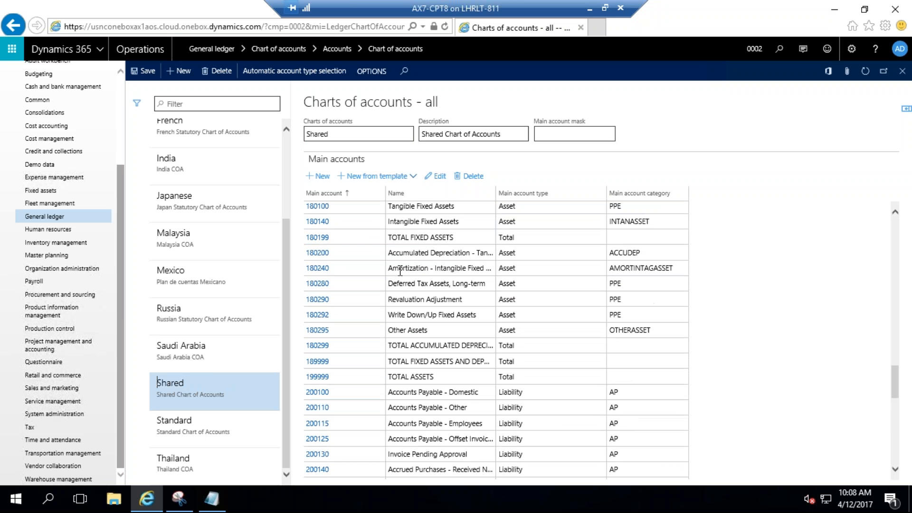
pyautogui.scroll(5, 374, 270)
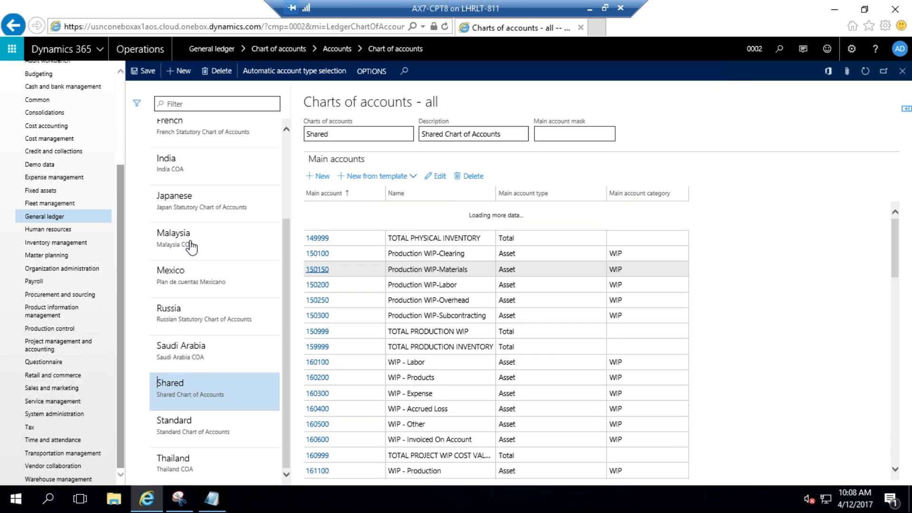
pyautogui.click(55, 218)
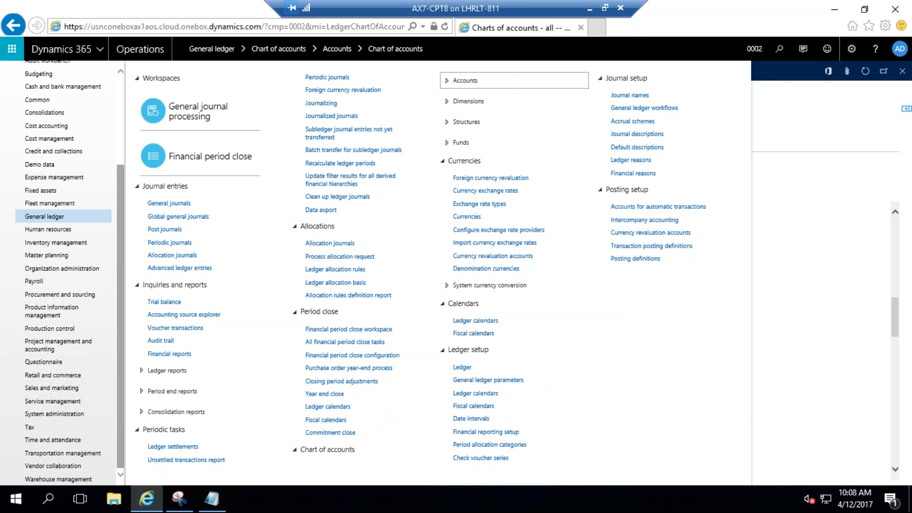
# Step: Open General ledger > Dimensions > Financial dimensions and select the BusinessUnit dimension
pyautogui.click(466, 102)
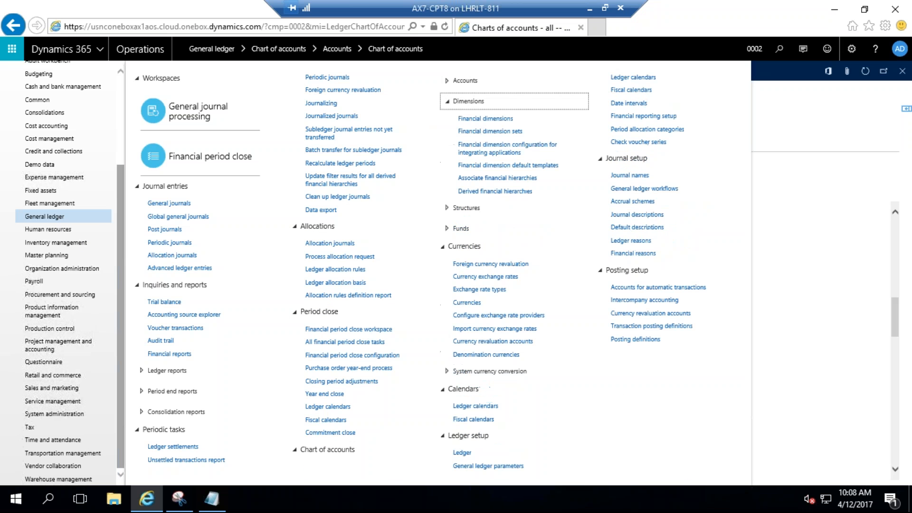
pyautogui.click(470, 120)
pyautogui.click(470, 123)
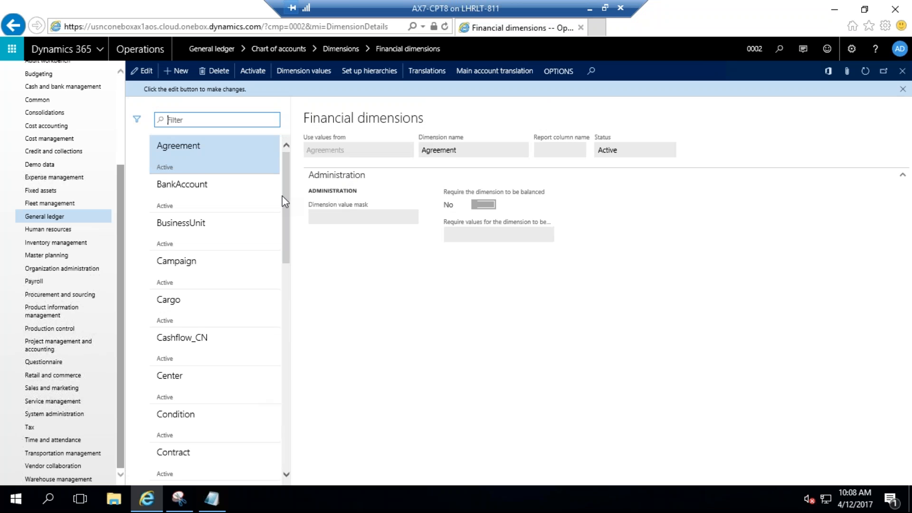
pyautogui.scroll(-1, 287, 198)
pyautogui.click(201, 213)
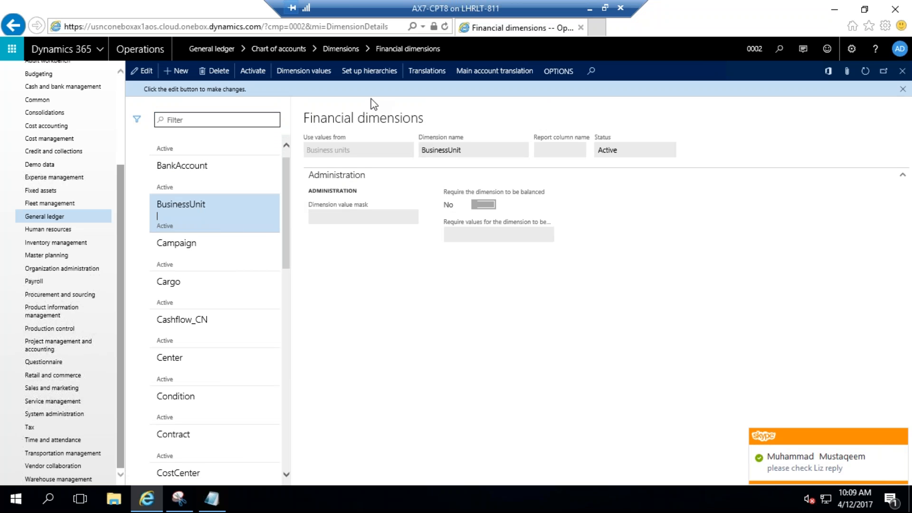
pyautogui.click(299, 72)
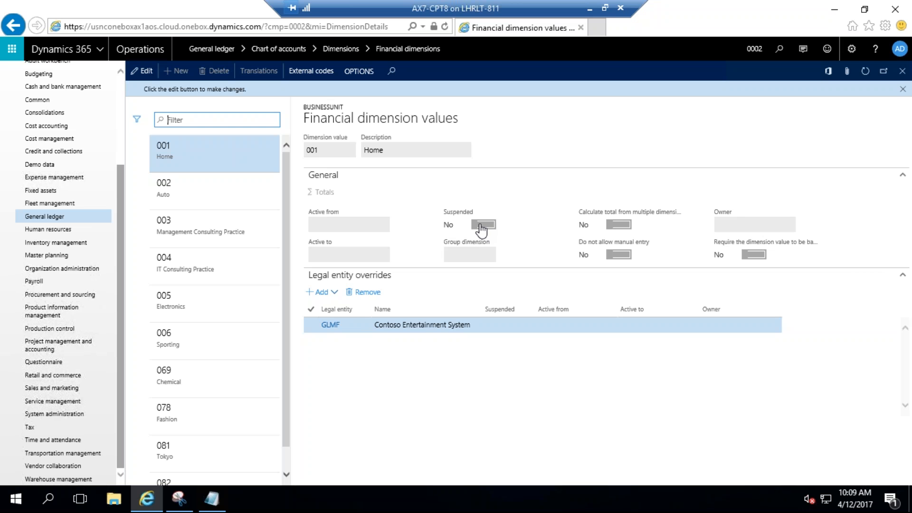
pyautogui.press('Escape')
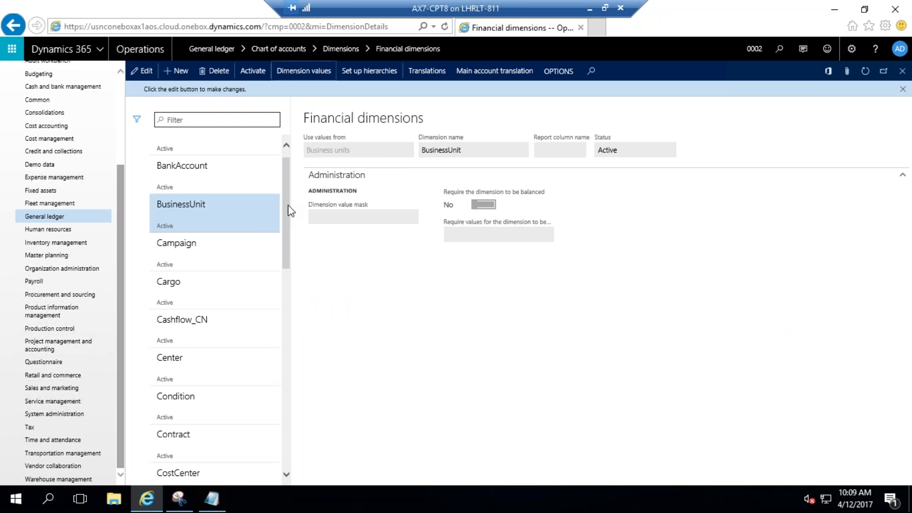
pyautogui.moveTo(285, 217); pyautogui.dragTo(283, 256)
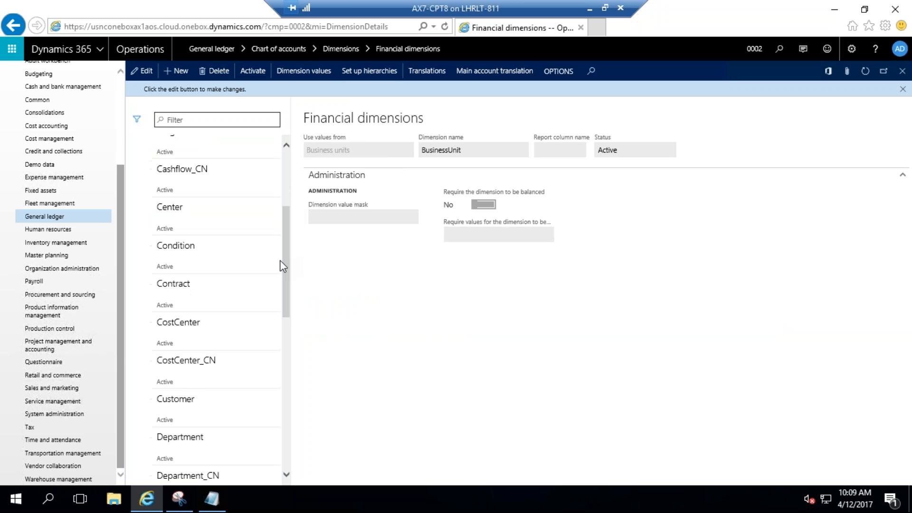
pyautogui.click(215, 328)
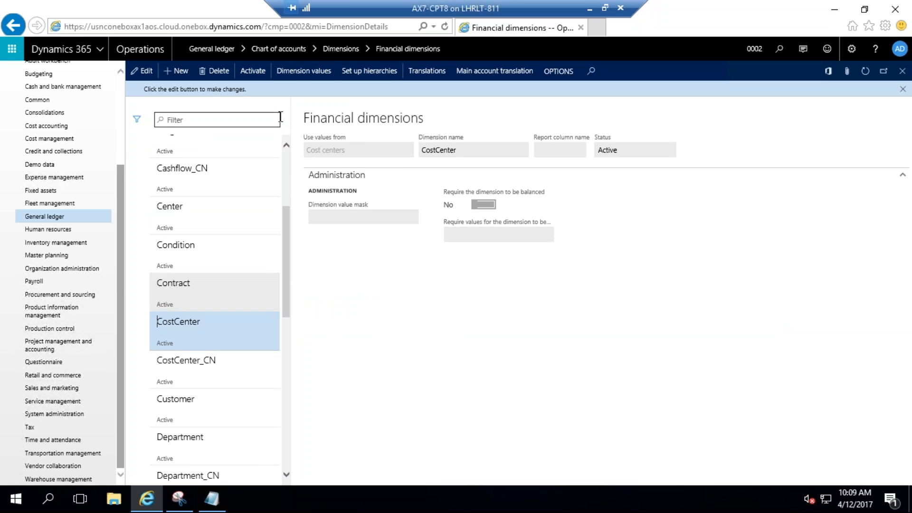
pyautogui.click(301, 76)
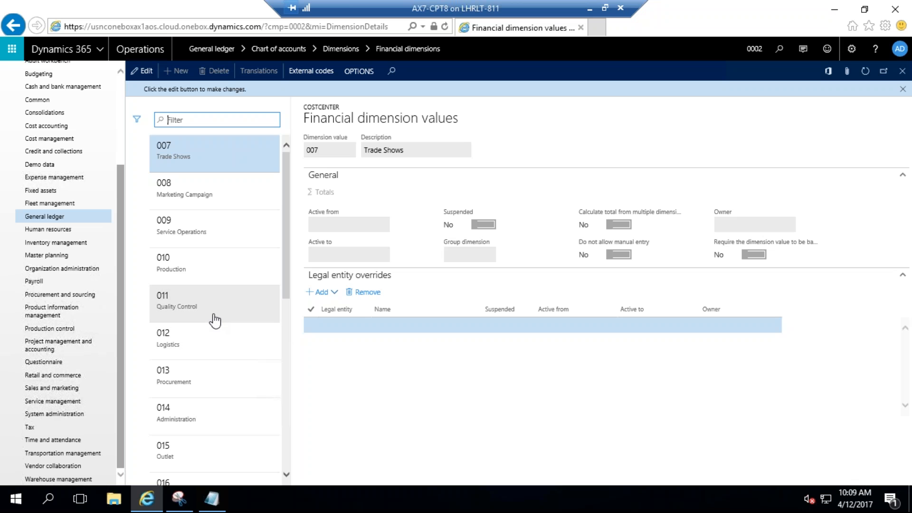
pyautogui.press('Escape')
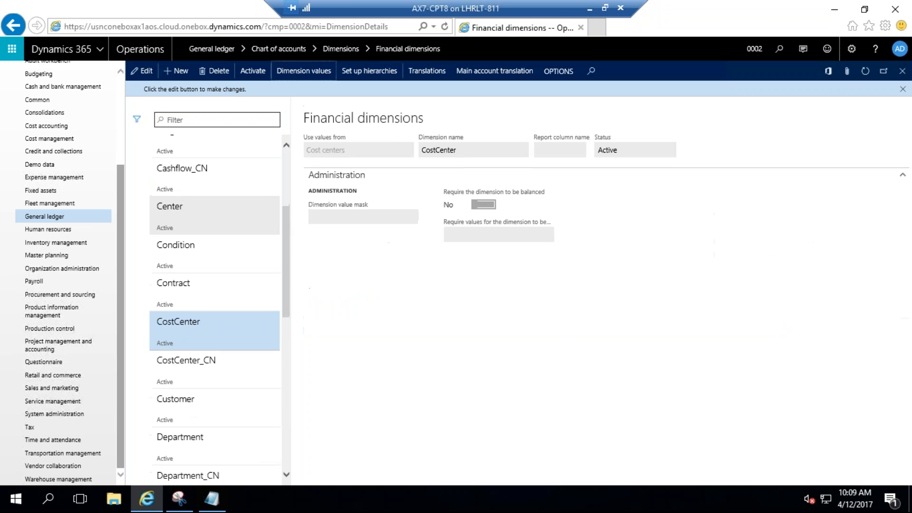
pyautogui.moveTo(286, 267); pyautogui.dragTo(278, 307)
pyautogui.click(229, 322)
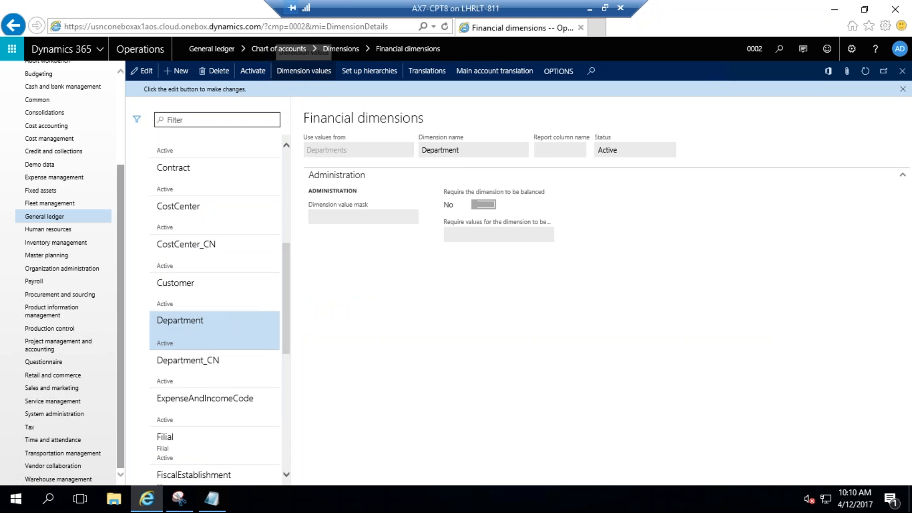
pyautogui.click(297, 73)
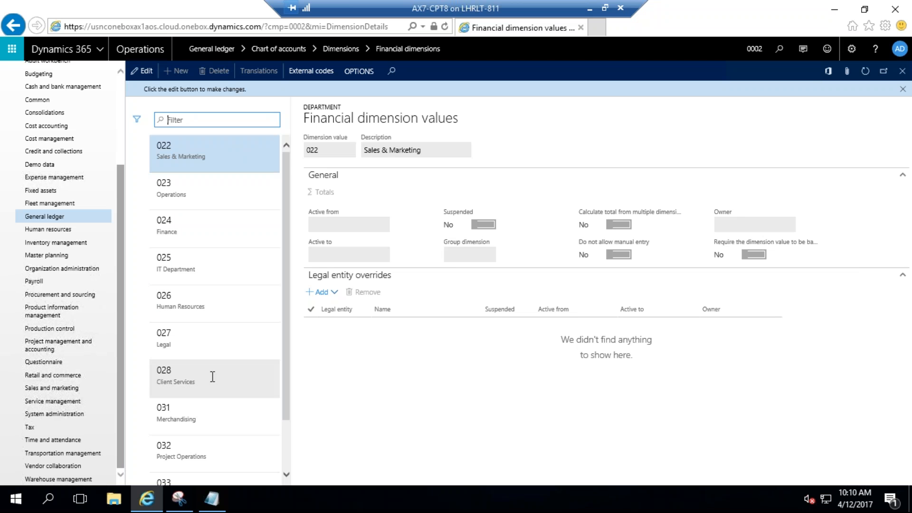
pyautogui.press('Escape')
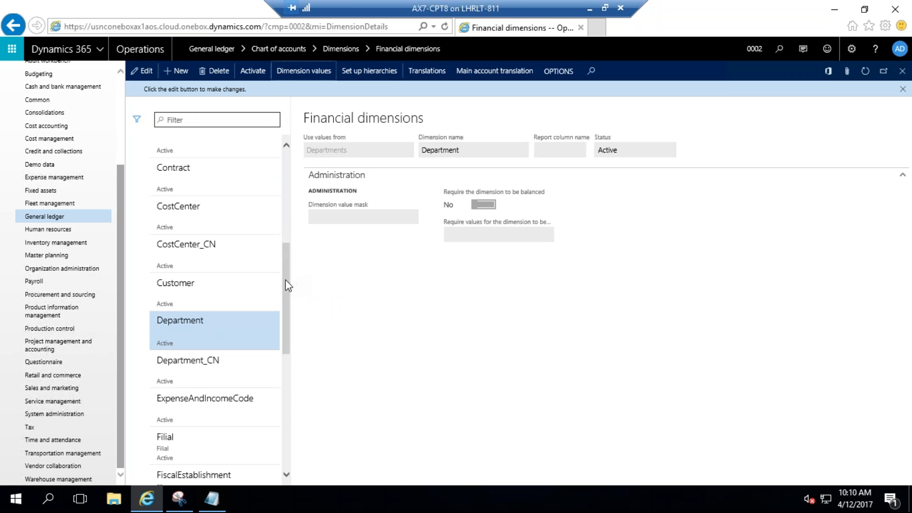
pyautogui.scroll(-4, 287, 285)
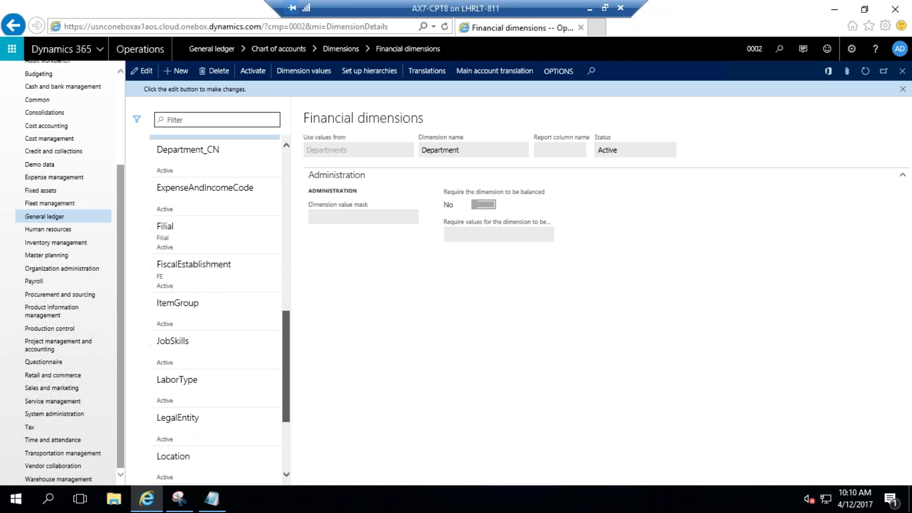
pyautogui.click(199, 291)
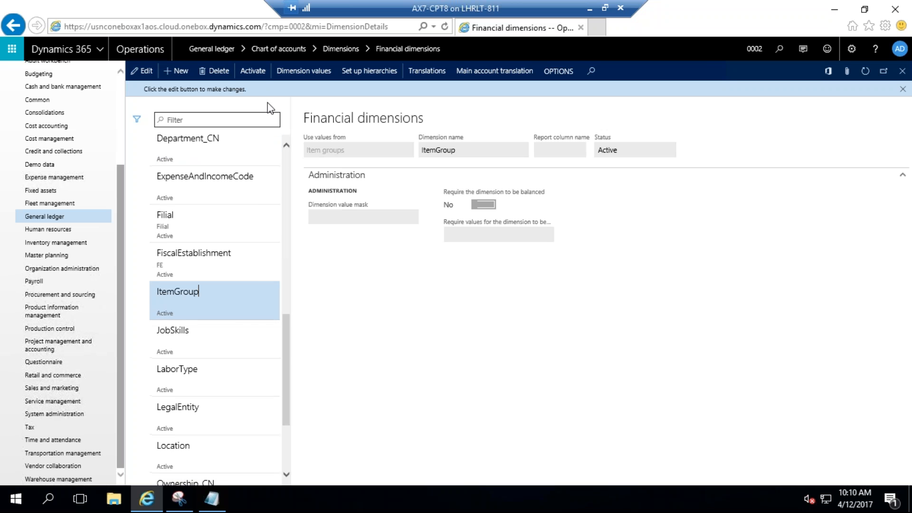
pyautogui.click(295, 72)
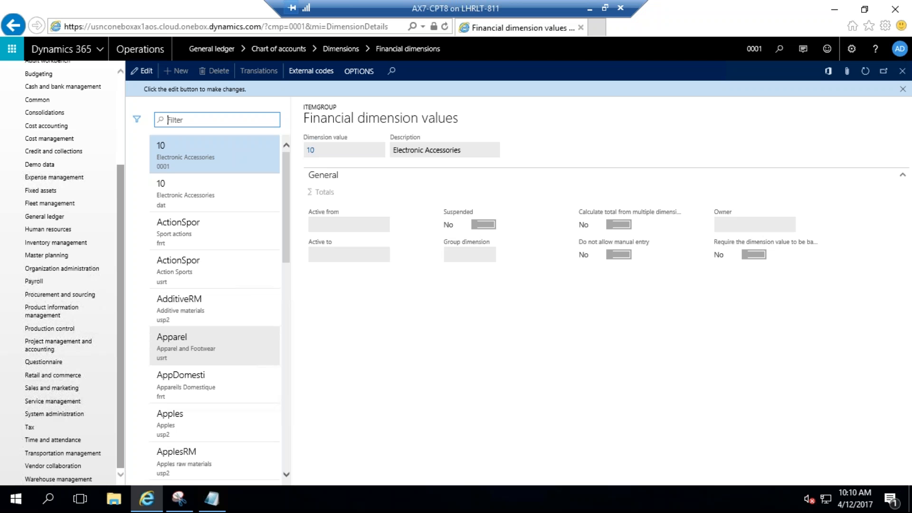
pyautogui.moveTo(284, 240); pyautogui.dragTo(275, 303)
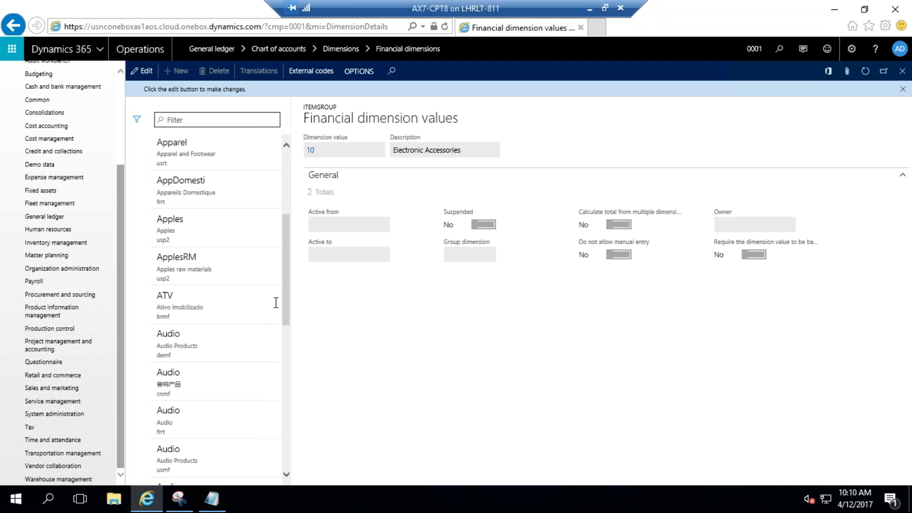
pyautogui.press('Escape')
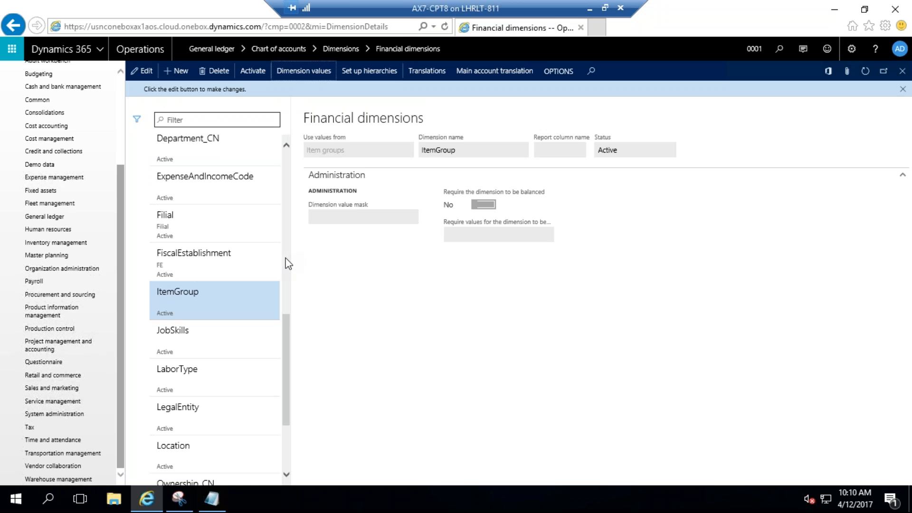
pyautogui.moveTo(287, 280); pyautogui.dragTo(291, 450)
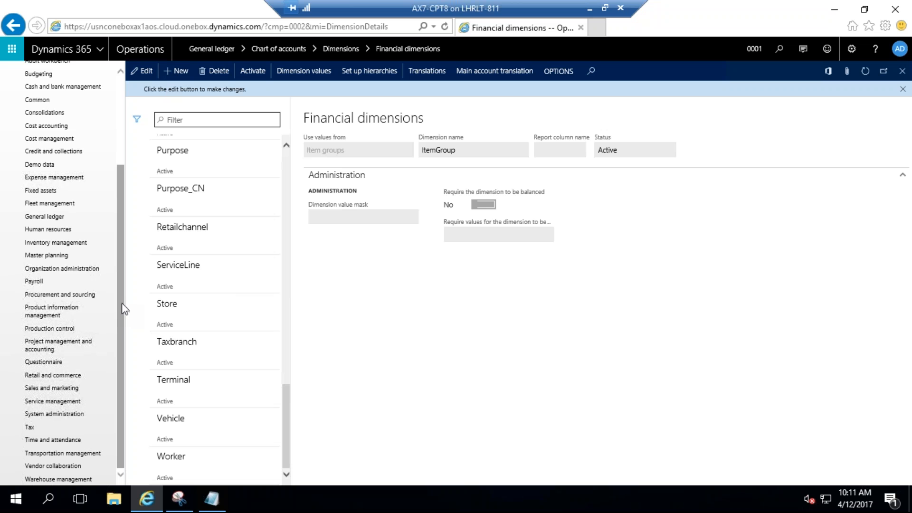
# Step: Open the General ledger module menu and expand Structures to list Configure account structures
pyautogui.moveTo(120, 311); pyautogui.dragTo(120, 275)
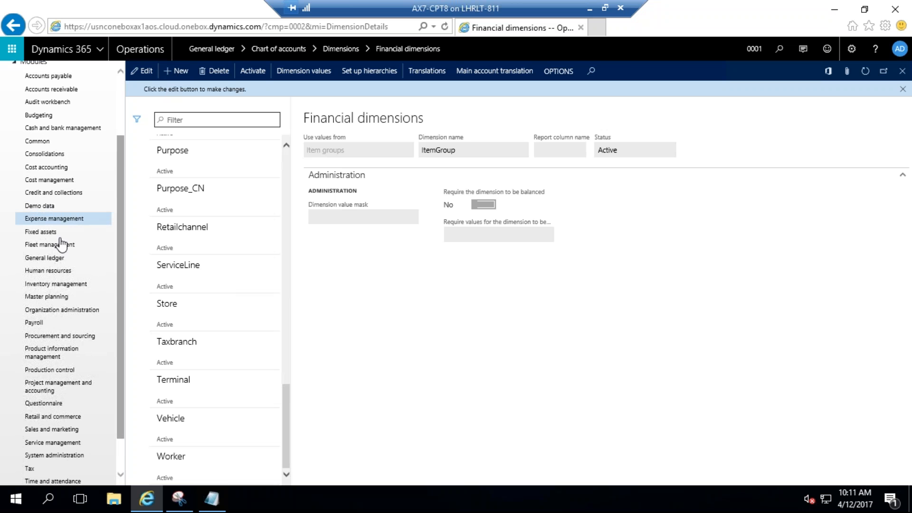
pyautogui.click(47, 261)
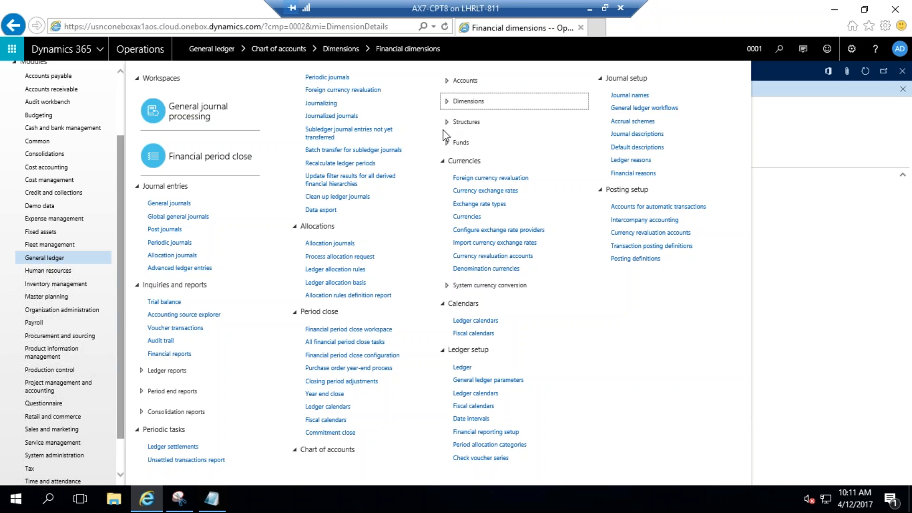
pyautogui.click(446, 124)
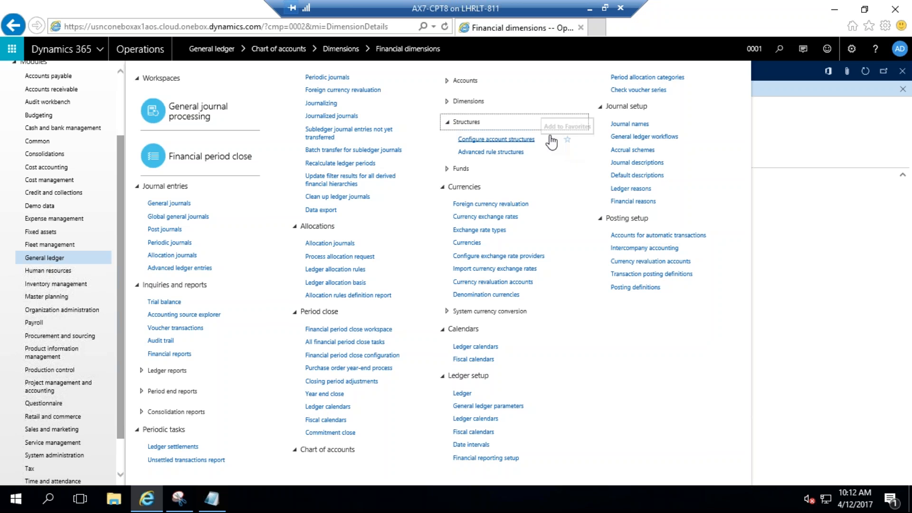
# Step: Filter account structures to names beginning with 'manu' and open Manufacturing B/S
pyautogui.click(493, 139)
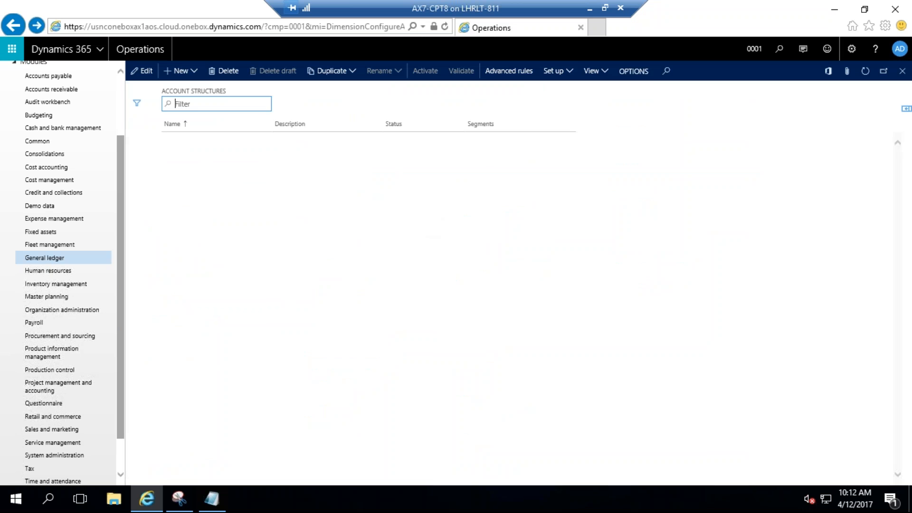
pyautogui.click(233, 201)
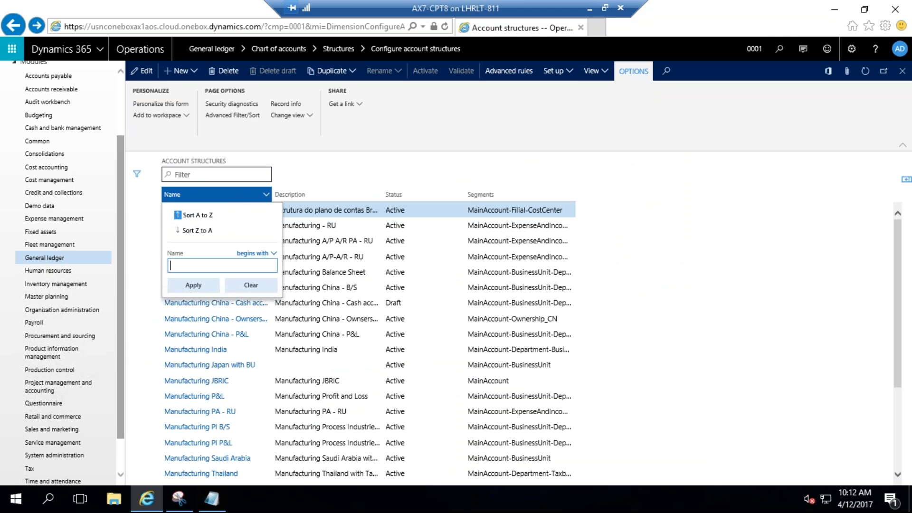
pyautogui.write('manu')
pyautogui.click(190, 286)
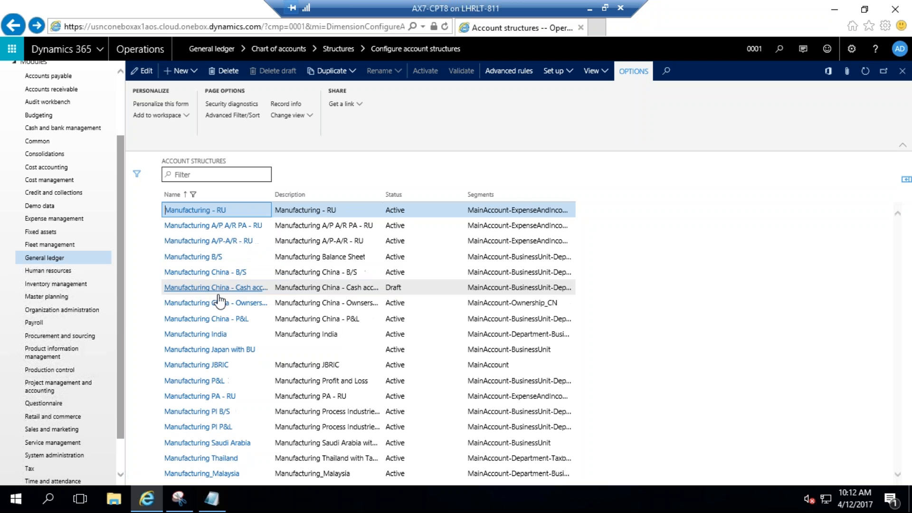
pyautogui.click(190, 259)
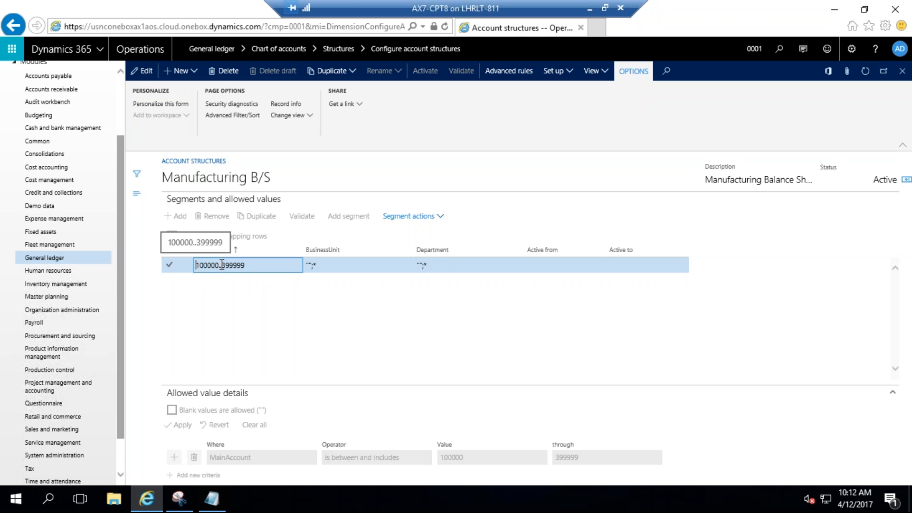
# Step: Switch Manufacturing B/S to draft, keeping blank BusinessUnit values allowed, and go back to the structures list
pyautogui.moveTo(225, 264); pyautogui.dragTo(229, 262)
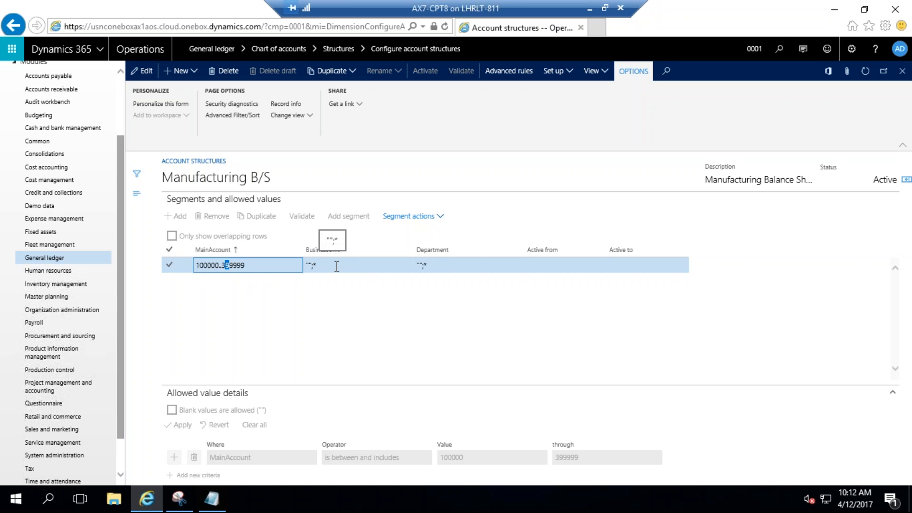
pyautogui.click(144, 74)
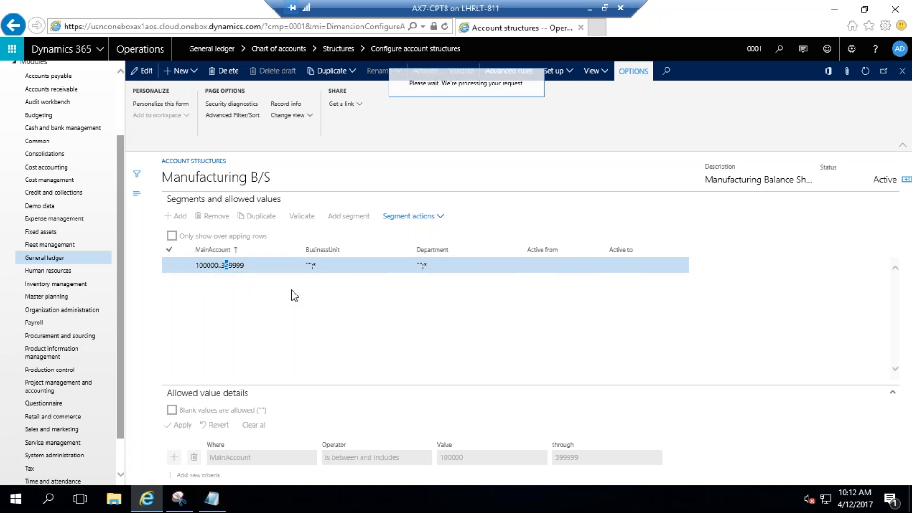
pyautogui.click(332, 267)
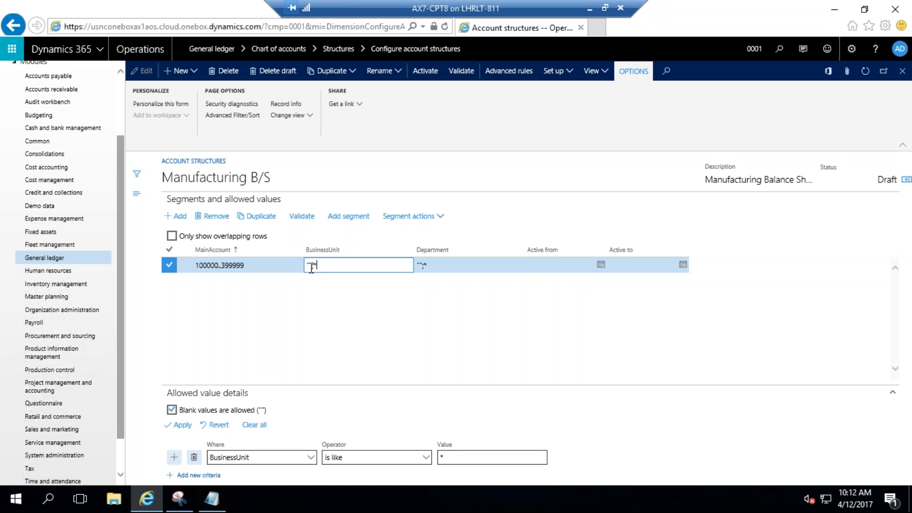
pyautogui.click(172, 412)
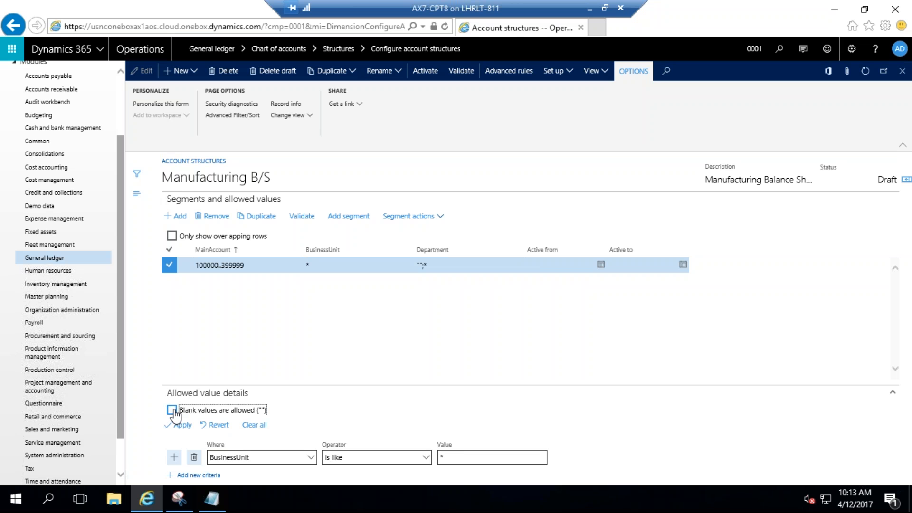
pyautogui.click(172, 411)
pyautogui.click(311, 266)
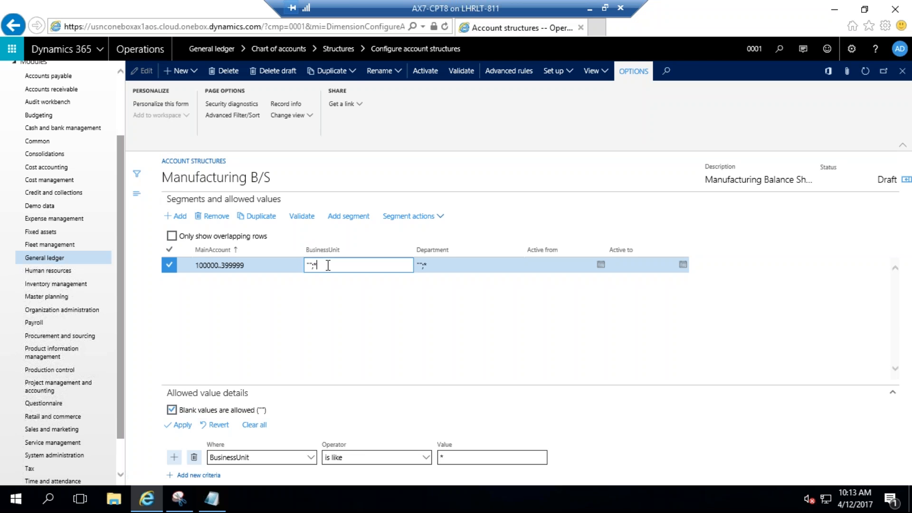
pyautogui.click(342, 318)
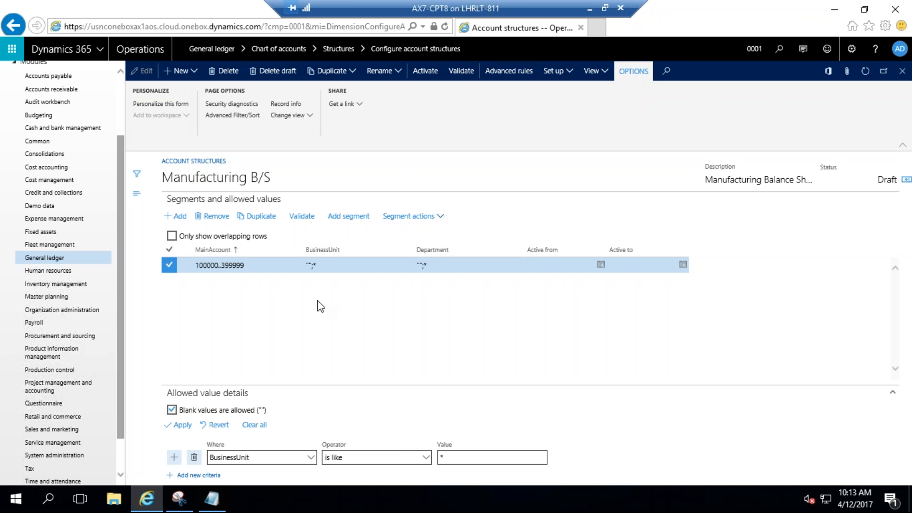
pyautogui.hotkey('alt', 'Left')
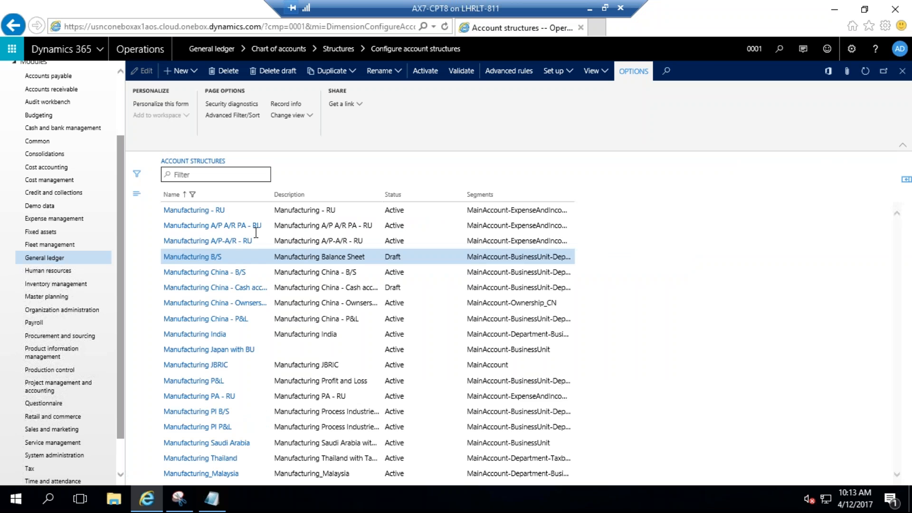
# Step: Reapply the Name filter and open the Manufacturing P&L account structure
pyautogui.click(260, 196)
pyautogui.click(201, 286)
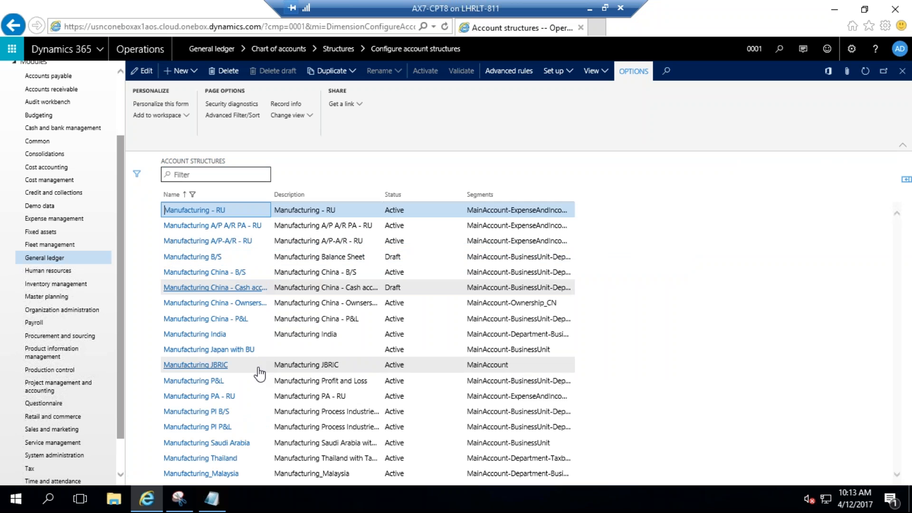
pyautogui.click(208, 382)
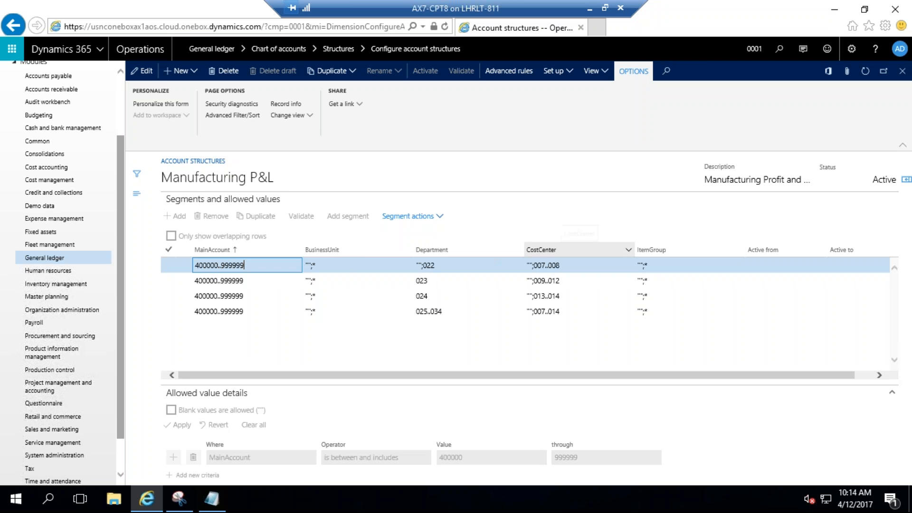
# Step: Put Manufacturing P&L into draft and review Department 023 and CostCenter 009..012 values
pyautogui.click(142, 70)
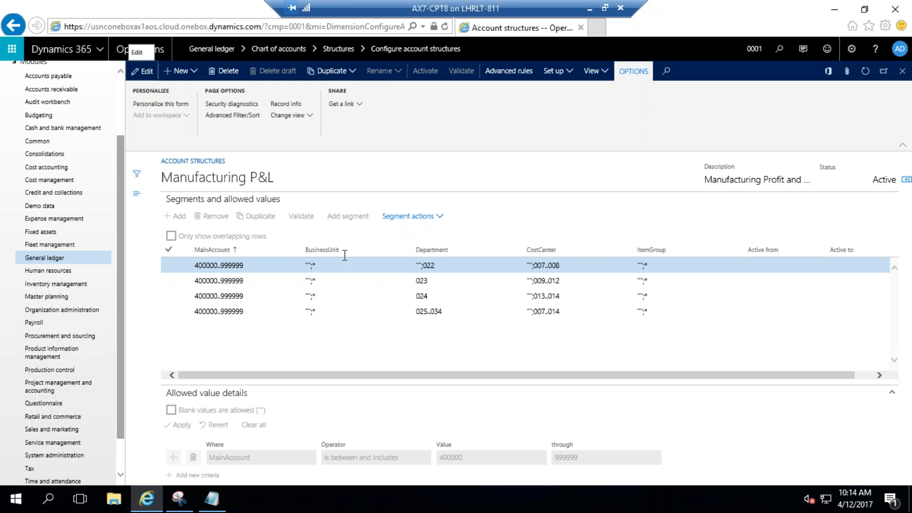
pyautogui.click(450, 266)
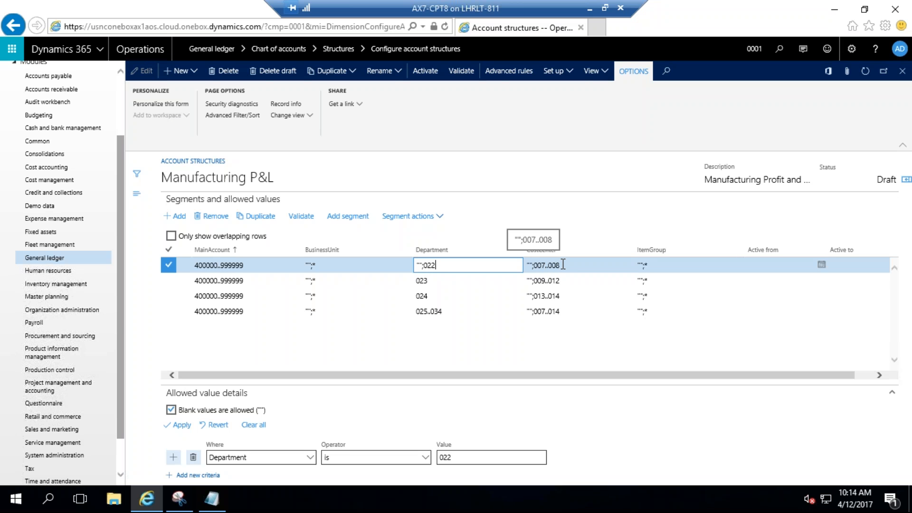
pyautogui.click(457, 281)
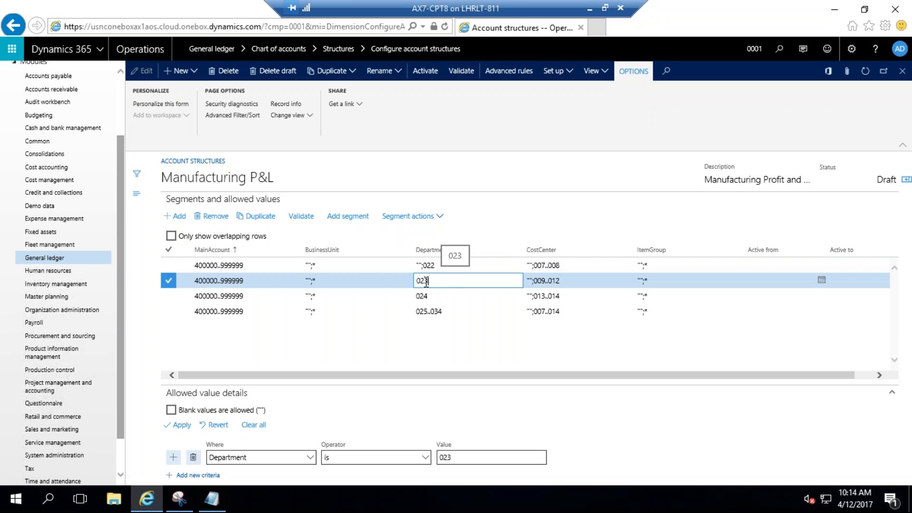
pyautogui.click(565, 280)
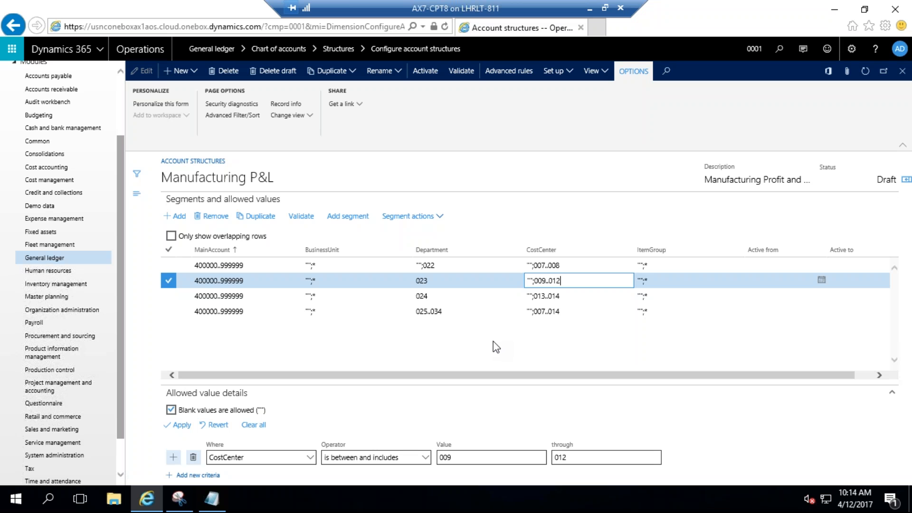
pyautogui.click(47, 261)
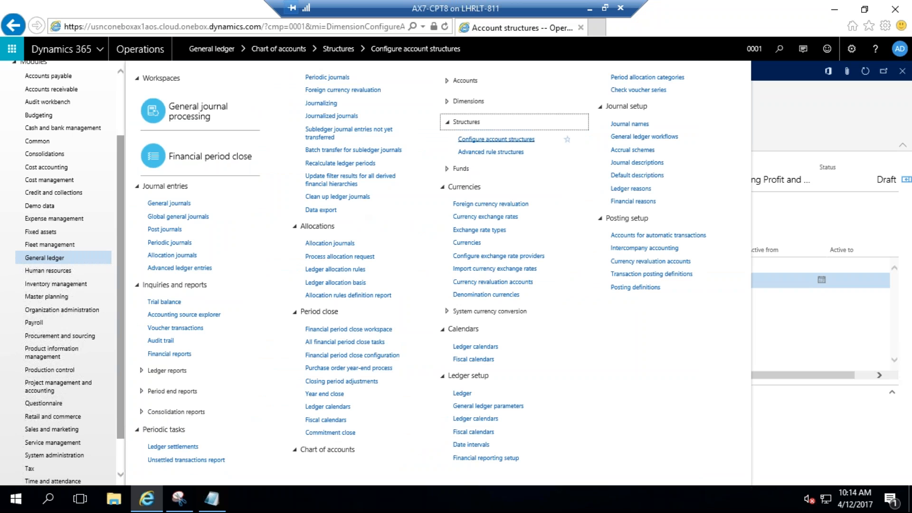
# Step: Open Currencies, filter for PKR then USD to confirm both exist, clear the filter, and start a new record
pyautogui.click(448, 125)
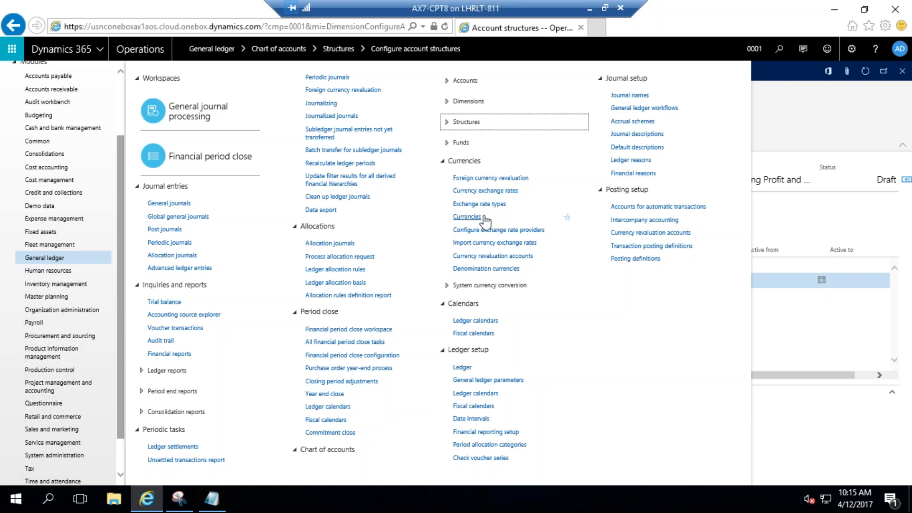
pyautogui.click(466, 217)
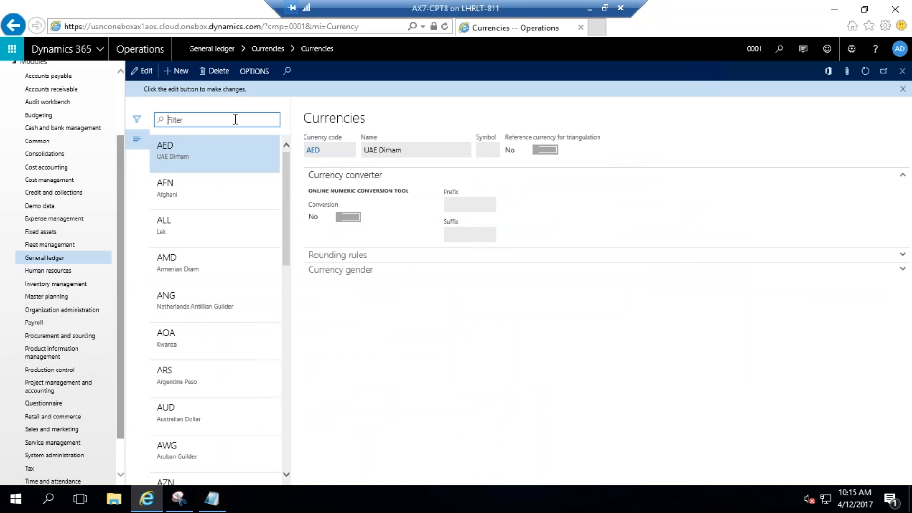
pyautogui.write('p')
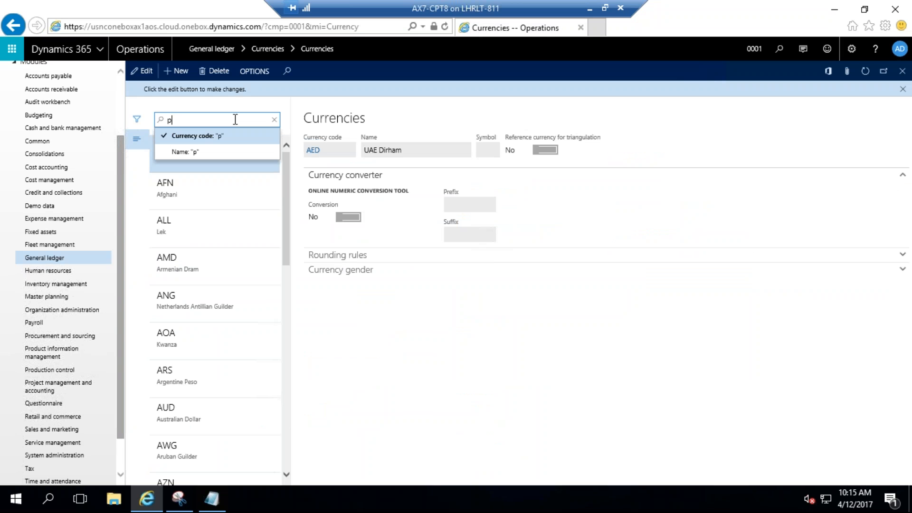
pyautogui.write('kr')
pyautogui.press('Return')
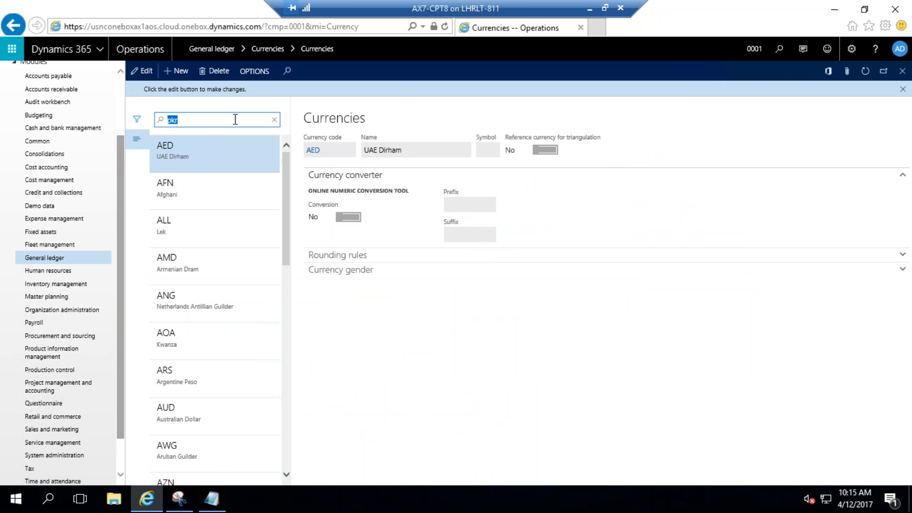
pyautogui.press('BackSpace')
pyautogui.write('d')
pyautogui.press('Return')
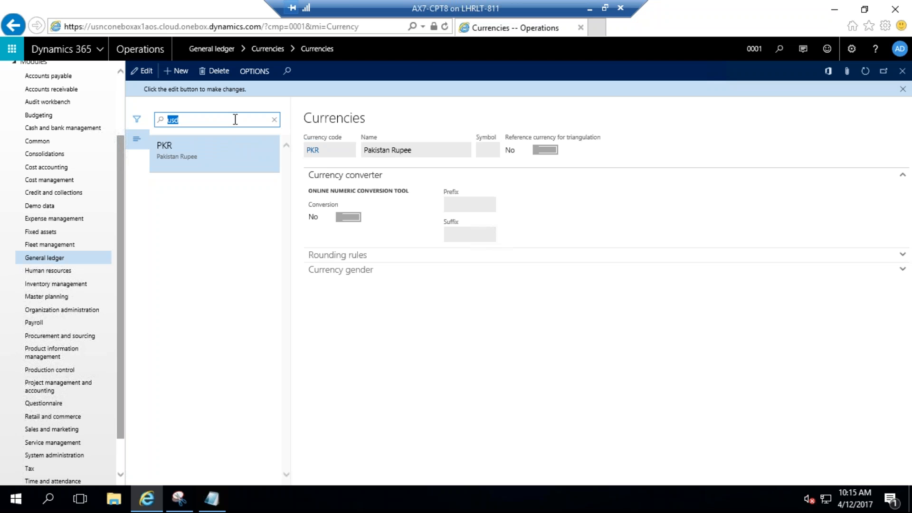
pyautogui.press('BackSpace')
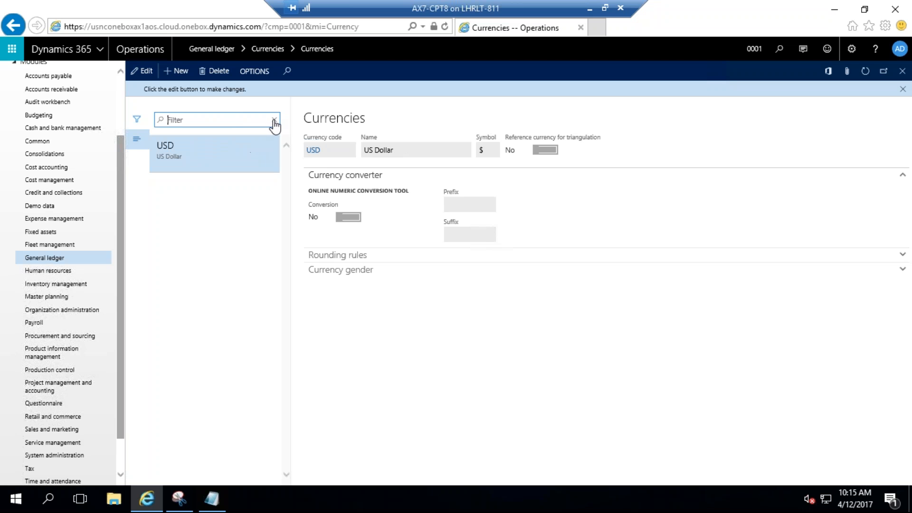
pyautogui.press('Return')
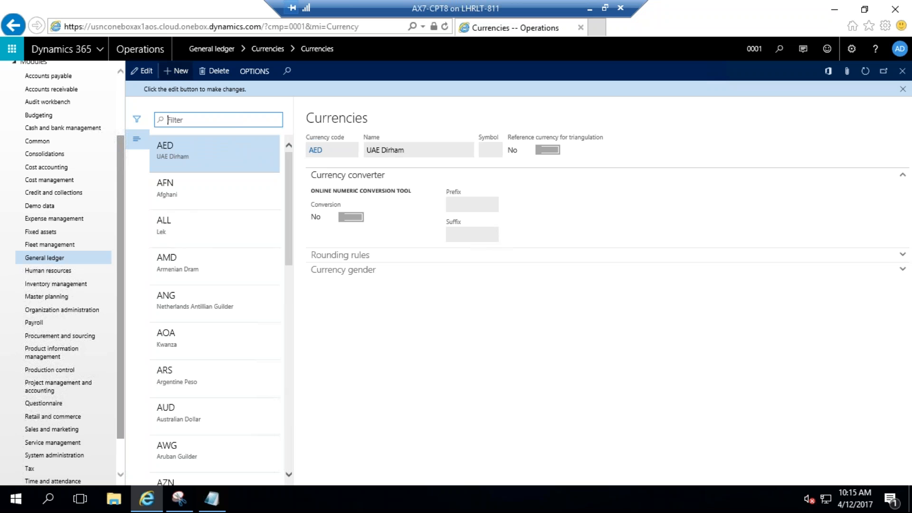
pyautogui.click(178, 73)
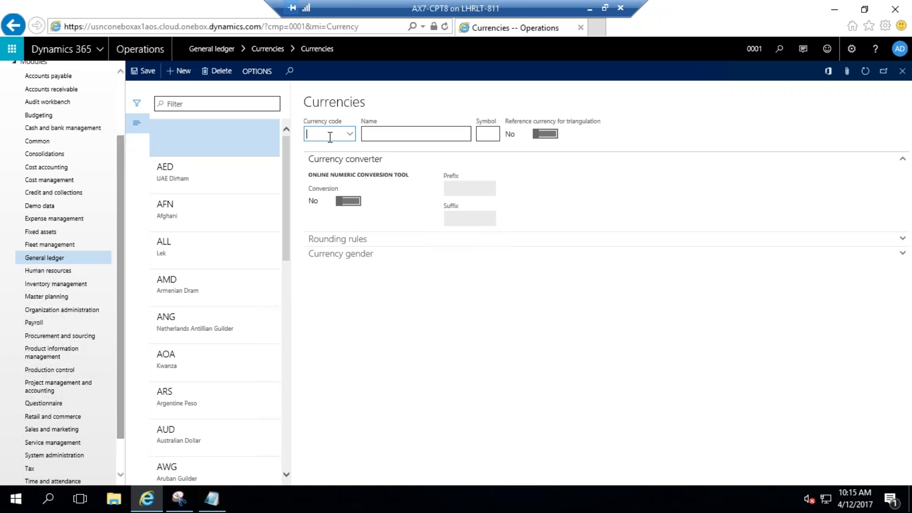
# Step: Review the blank currency's 0.00 rounding rules and gender settings, then leave Currencies without saving
pyautogui.click(382, 134)
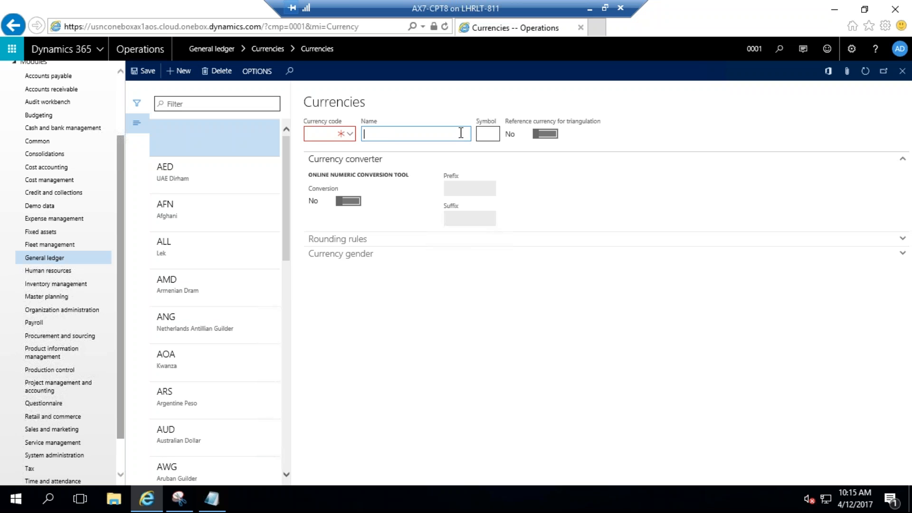
pyautogui.click(482, 135)
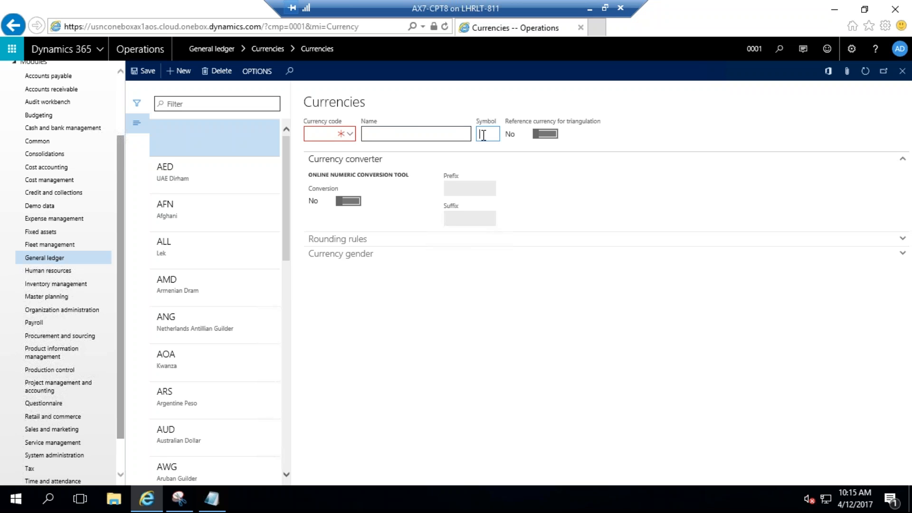
pyautogui.click(343, 242)
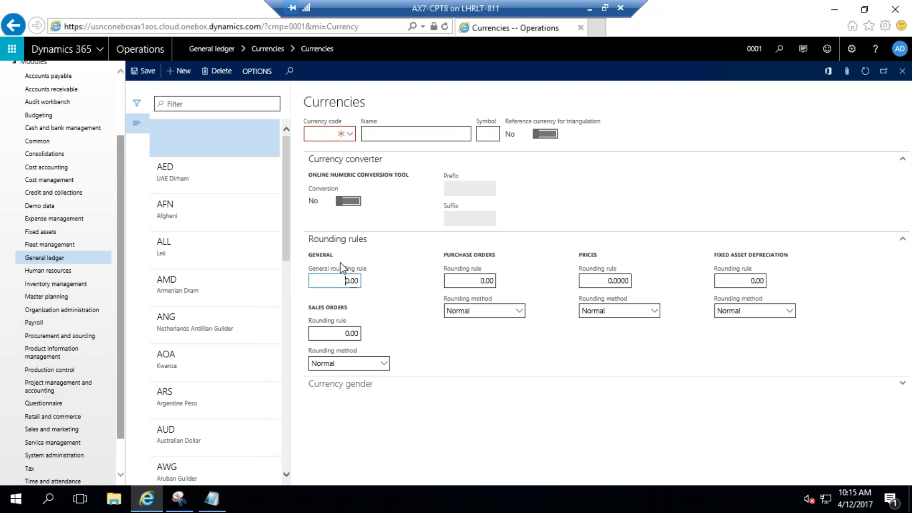
pyautogui.click(346, 387)
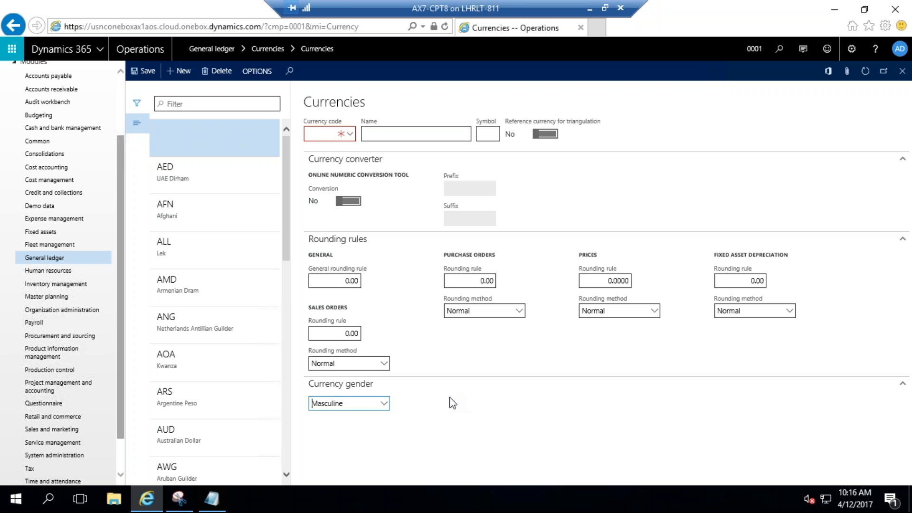
pyautogui.press('Escape')
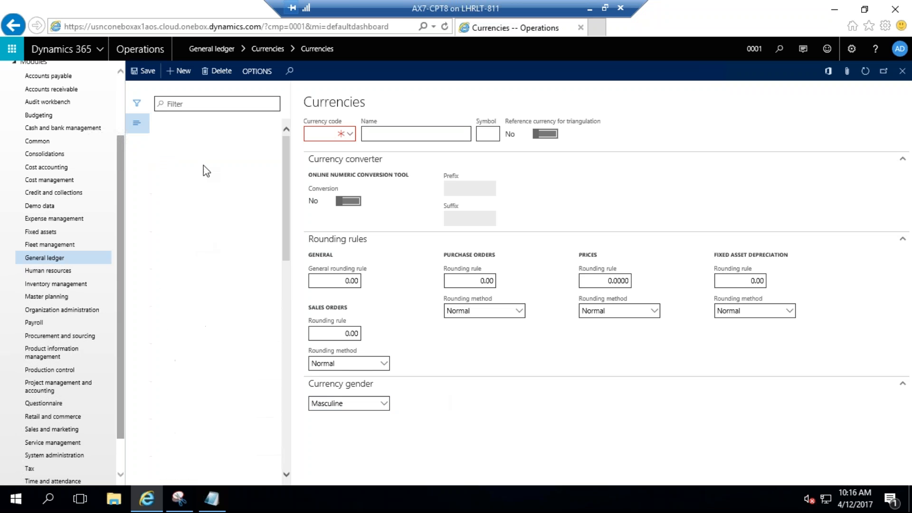
# Step: Open General ledger > Currencies > Exchange rate types
pyautogui.click(51, 263)
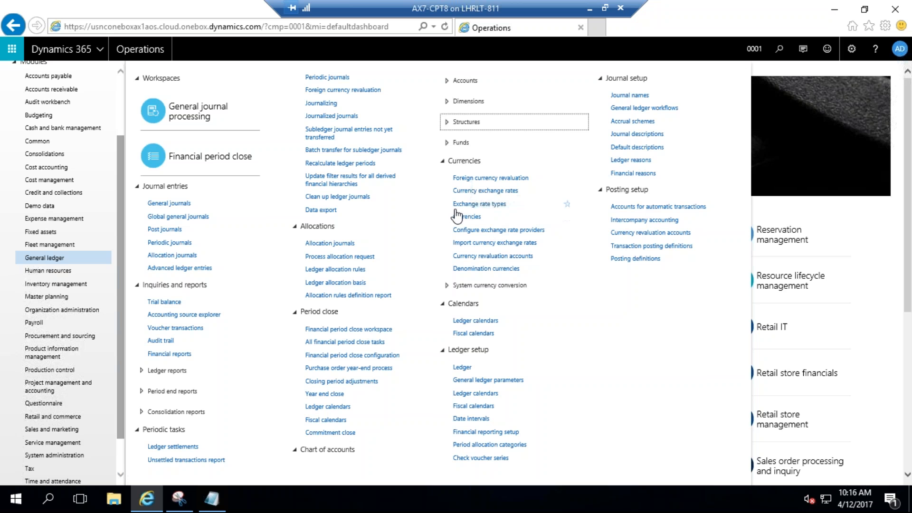
pyautogui.click(494, 209)
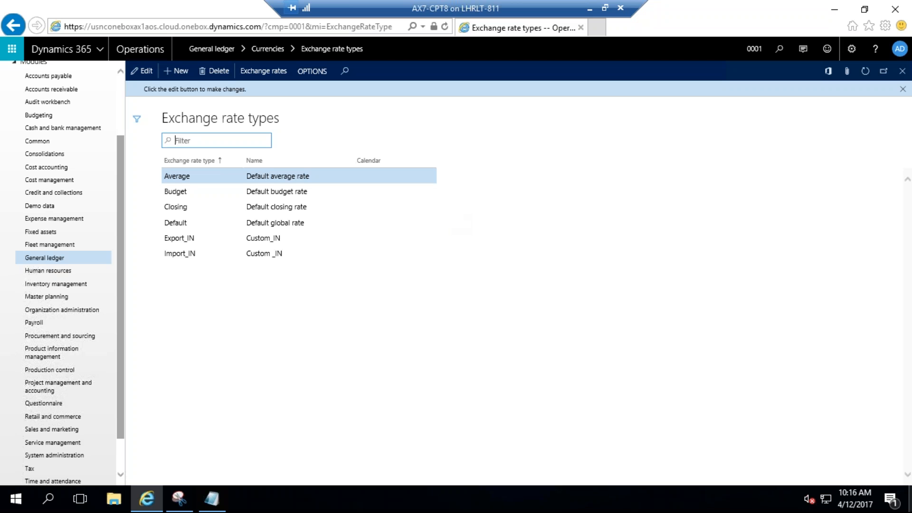
# Step: Create exchange rate type DAT, save it, and name it 'DAT Exchange Rate Type'
pyautogui.click(177, 71)
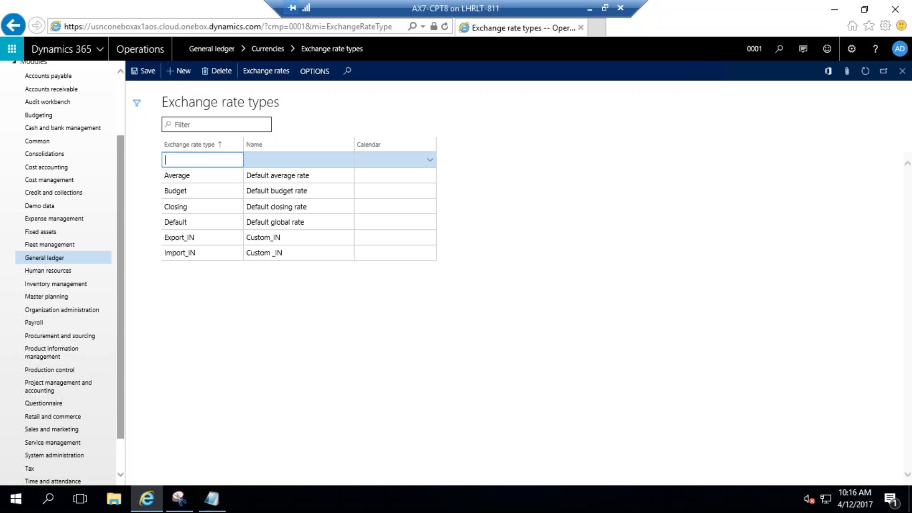
pyautogui.write('DAT')
pyautogui.click(271, 163)
pyautogui.write('D')
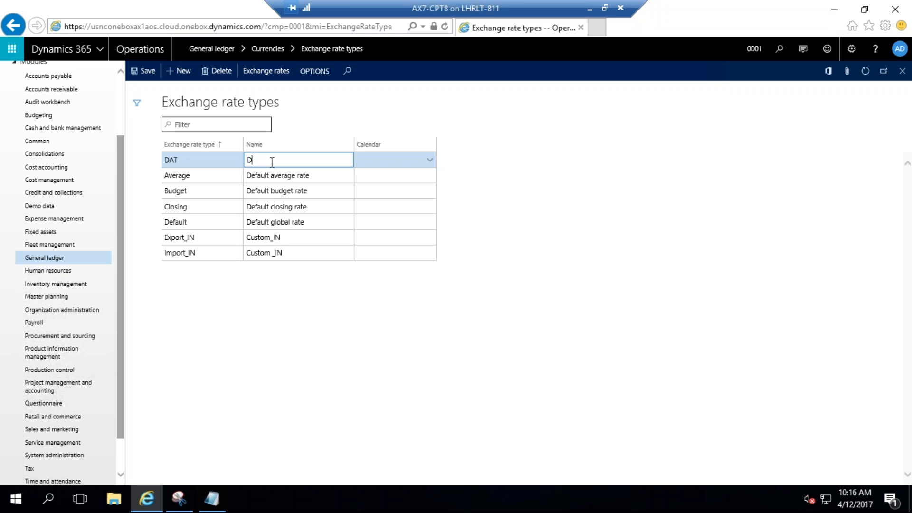
pyautogui.write('AT')
pyautogui.click(144, 71)
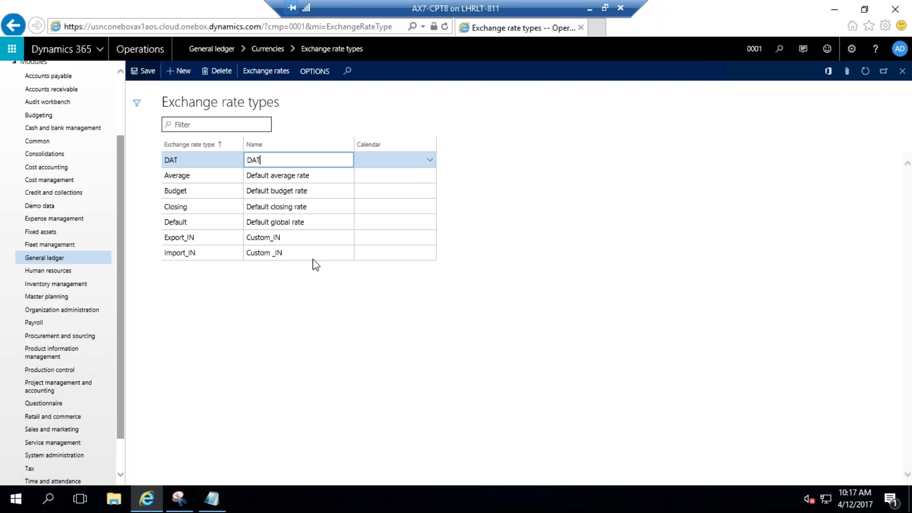
pyautogui.click(288, 159)
pyautogui.write('Exchange ')
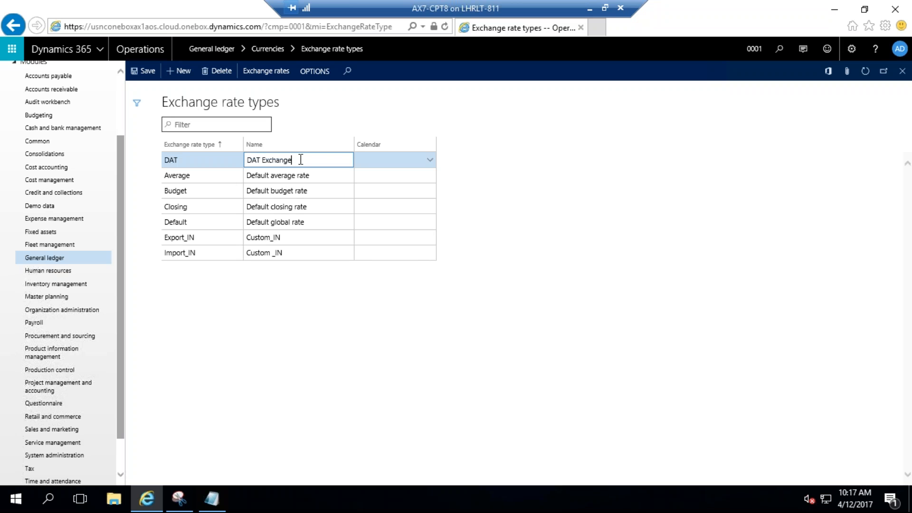
pyautogui.write('Rate Type')
# Step: Create a new USD to PKR currency pair under the DAT exchange rate type
pyautogui.click(265, 76)
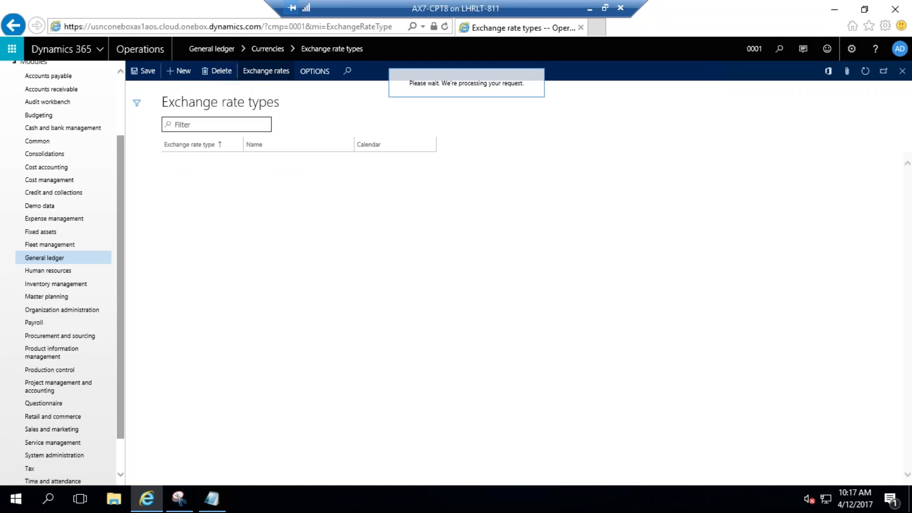
pyautogui.click(181, 74)
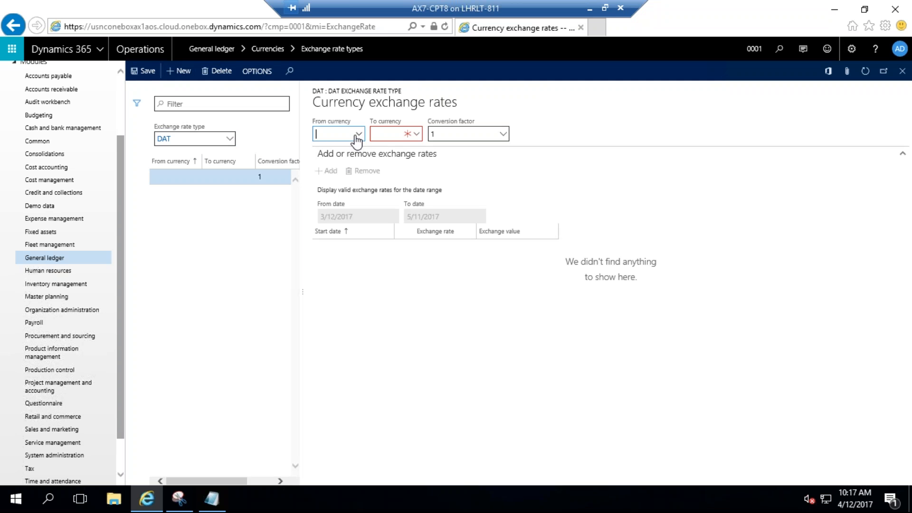
pyautogui.click(357, 139)
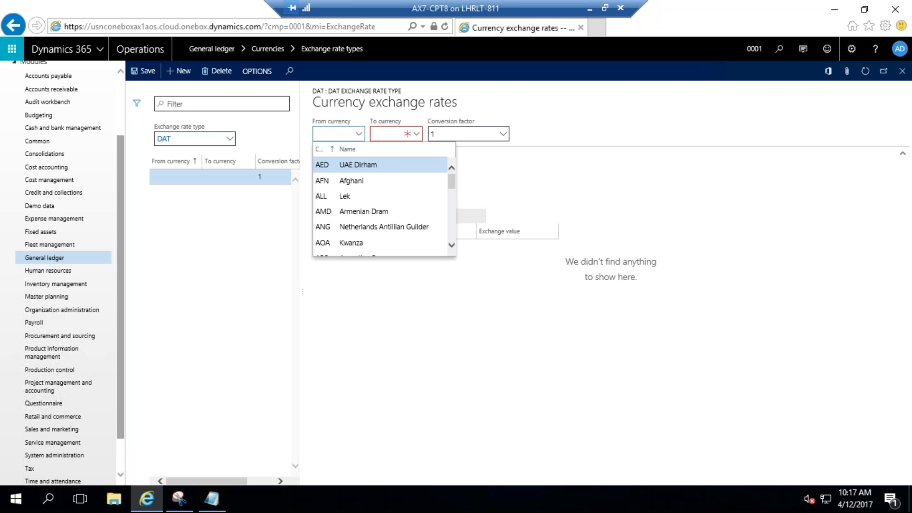
pyautogui.click(347, 133)
pyautogui.write('usd')
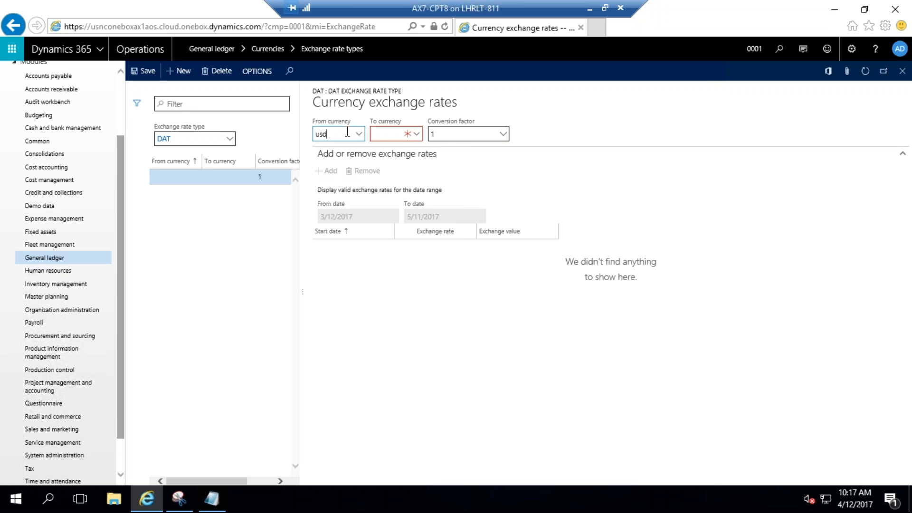
pyautogui.click(389, 132)
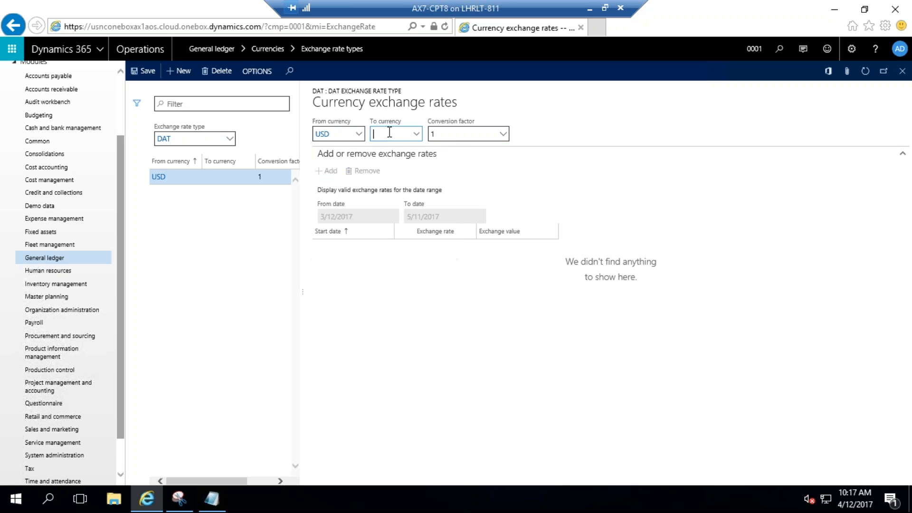
pyautogui.write('pkr')
pyautogui.press('Return')
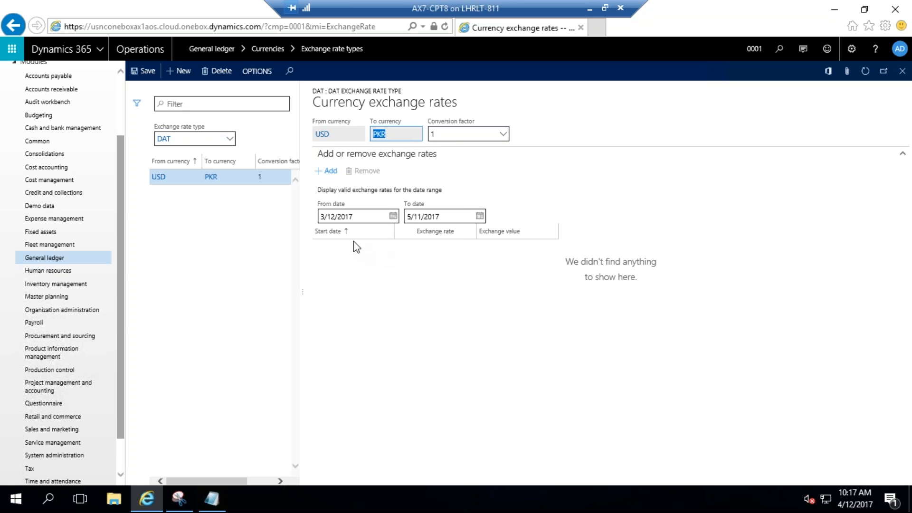
# Step: Add a USD/PKR rate of 102.56 effective from 1/1/2017
pyautogui.click(329, 171)
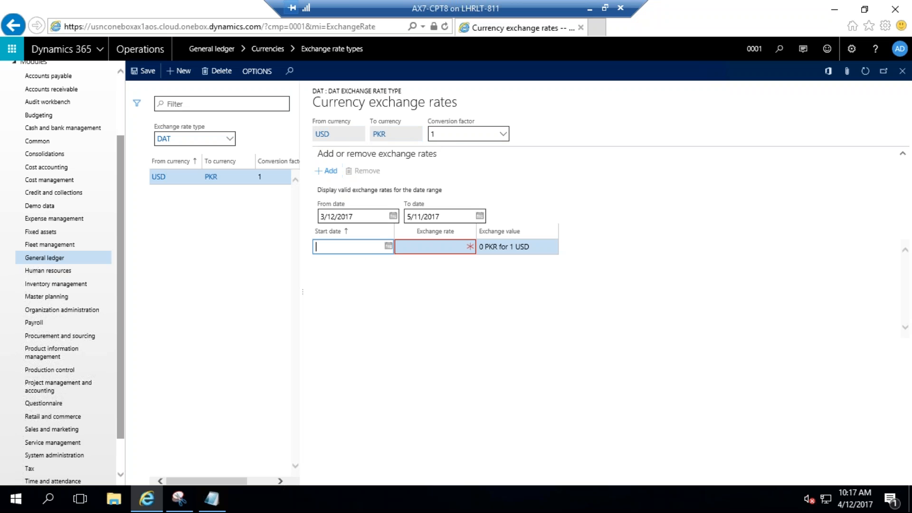
pyautogui.write('1')
pyautogui.click(427, 246)
pyautogui.write('1')
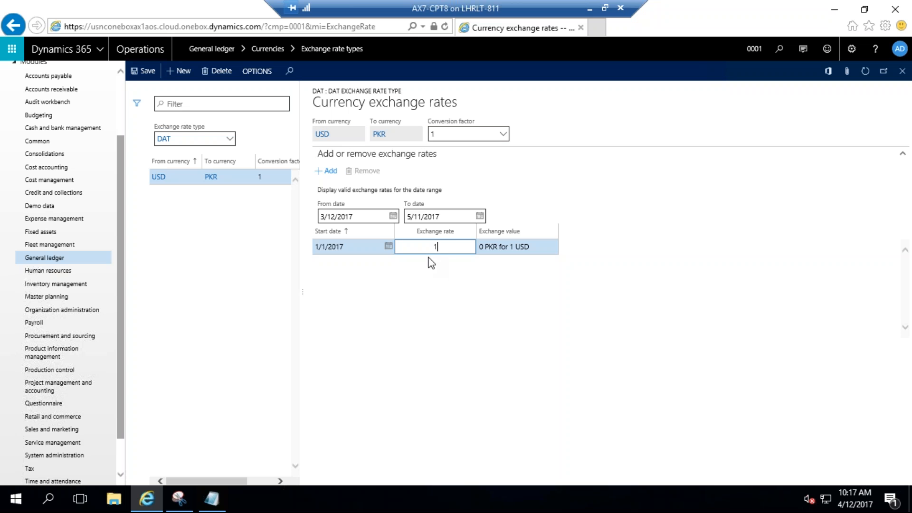
pyautogui.write('02.56')
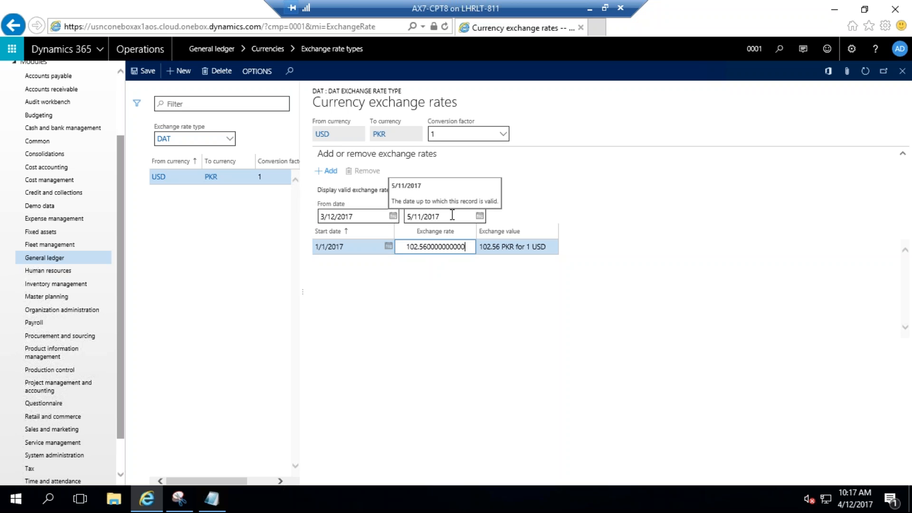
pyautogui.click(433, 307)
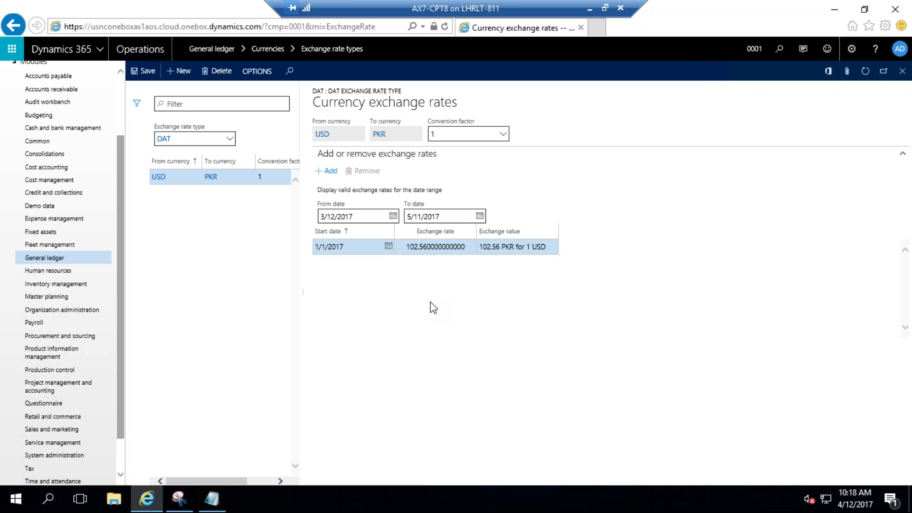
pyautogui.click(57, 259)
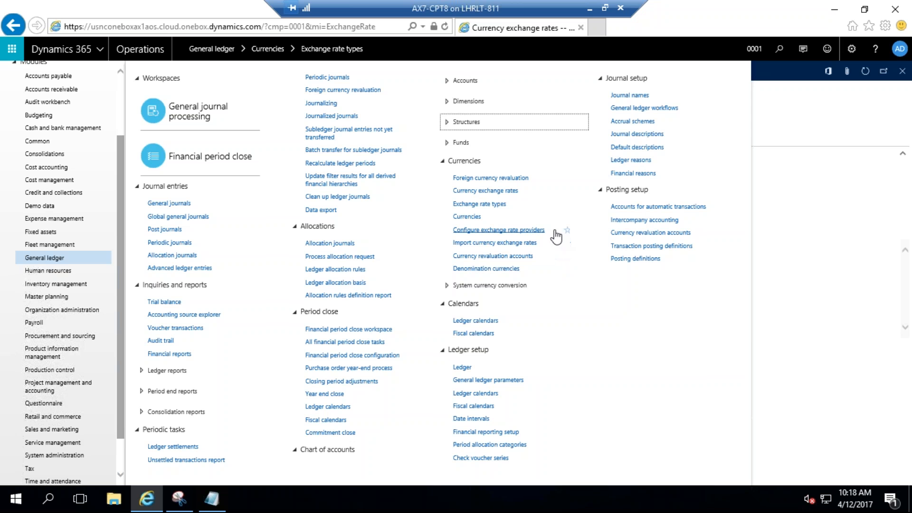
# Step: Add a new exchange rate provider, choose Central Bank of Europe, and save it
pyautogui.click(523, 230)
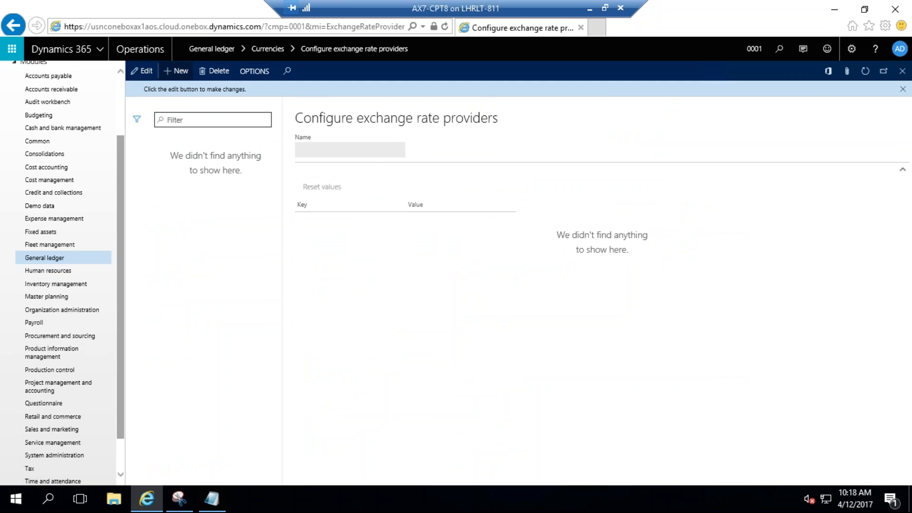
pyautogui.click(177, 71)
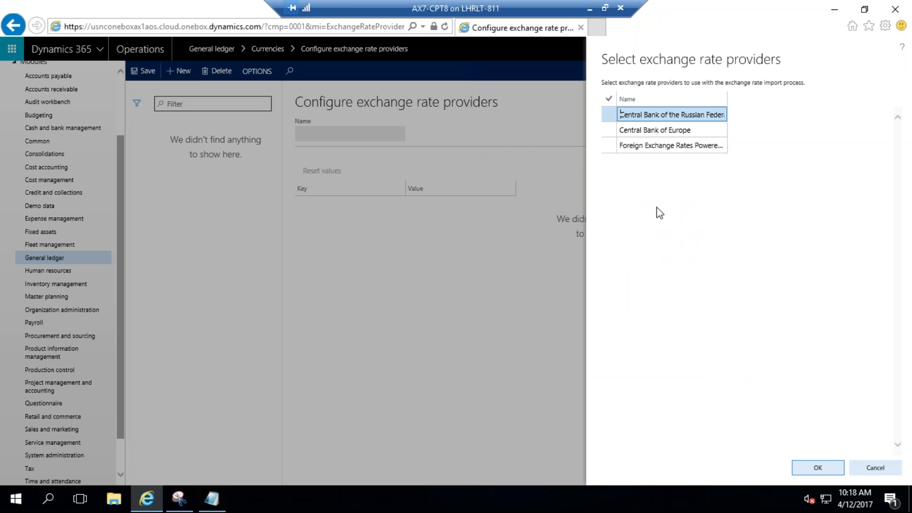
pyautogui.click(636, 116)
pyautogui.click(662, 129)
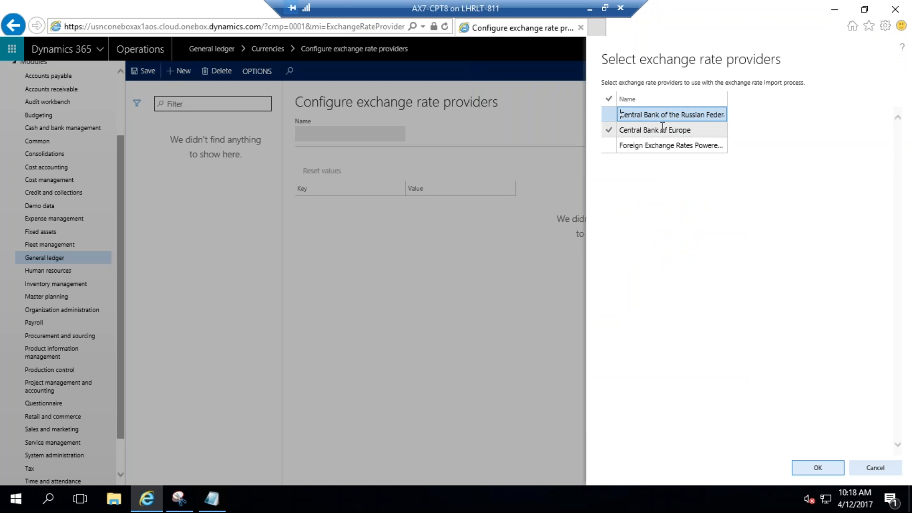
pyautogui.click(609, 130)
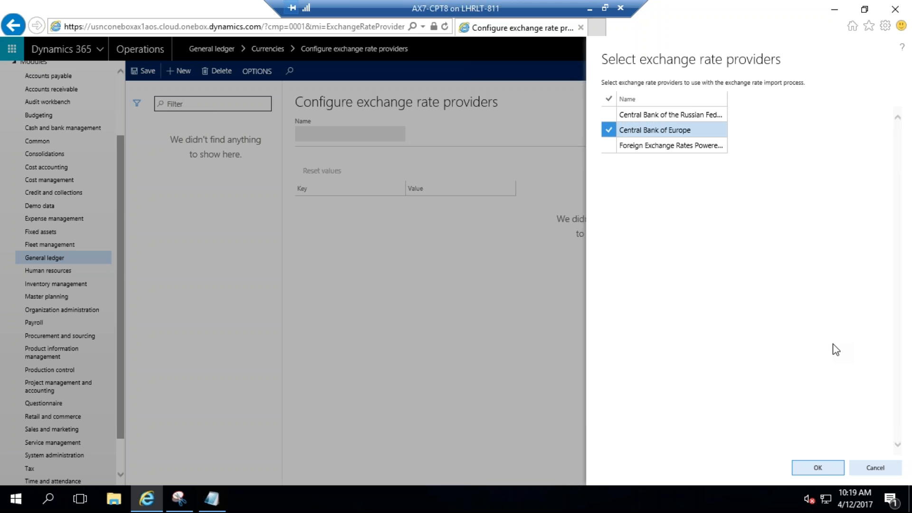
pyautogui.click(813, 470)
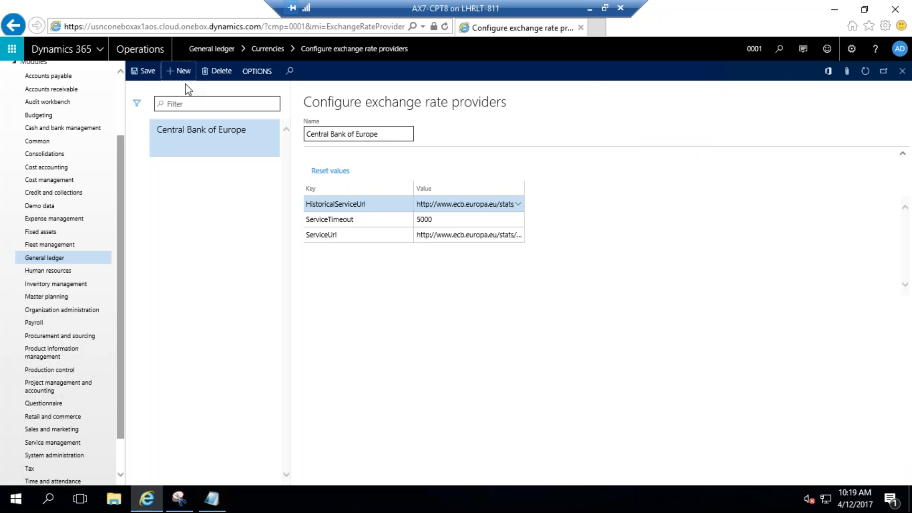
pyautogui.click(145, 72)
pyautogui.click(54, 259)
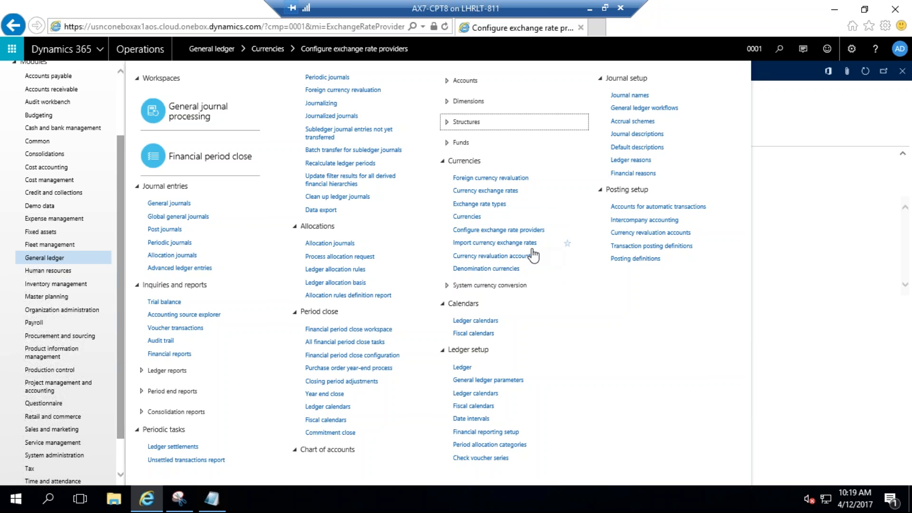
# Step: Import currency exchange rates into rate type DAT using the Central Bank of Europe provider
pyautogui.click(494, 243)
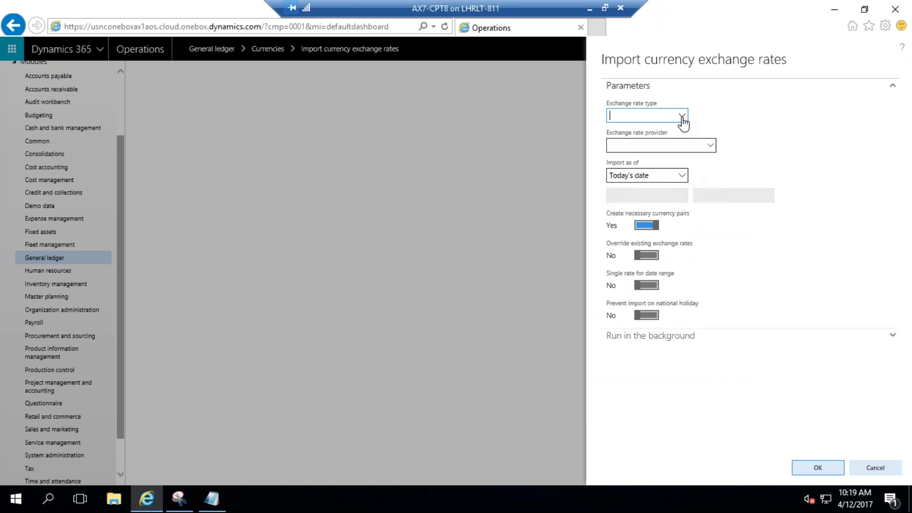
pyautogui.click(683, 118)
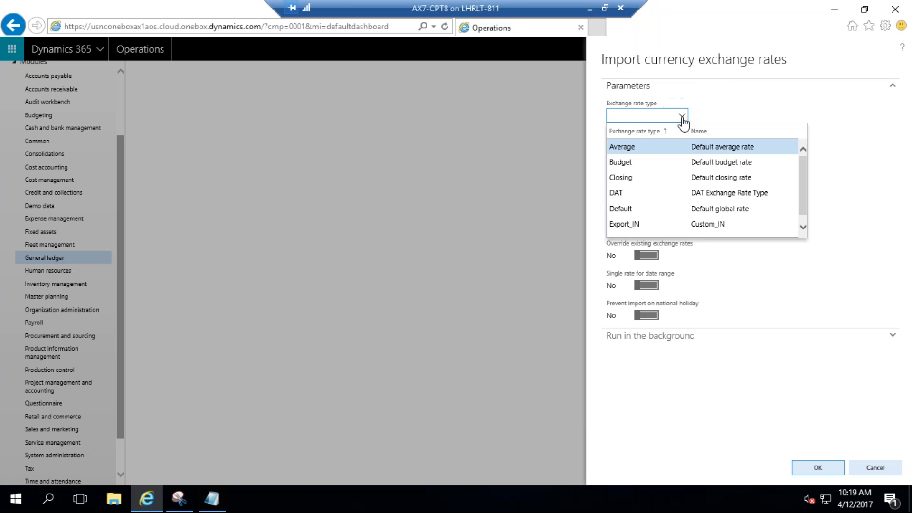
pyautogui.click(631, 193)
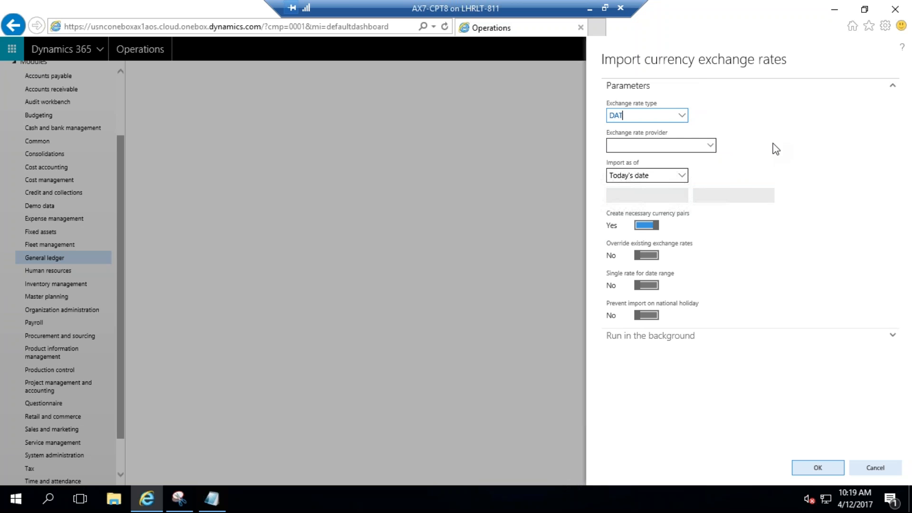
pyautogui.click(710, 145)
pyautogui.click(669, 177)
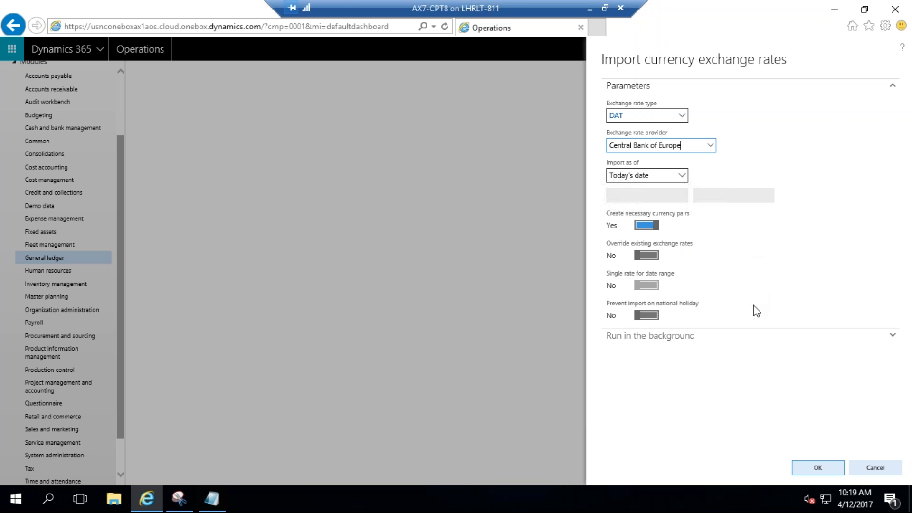
pyautogui.click(815, 470)
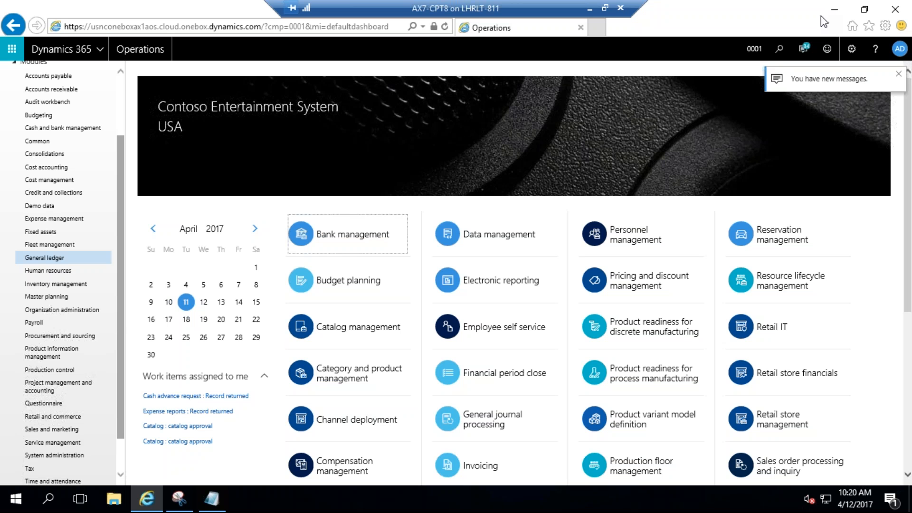
# Step: Open the DAT exchange rates and check the imported EUR to HKD rate of 8.2189
pyautogui.click(388, 130)
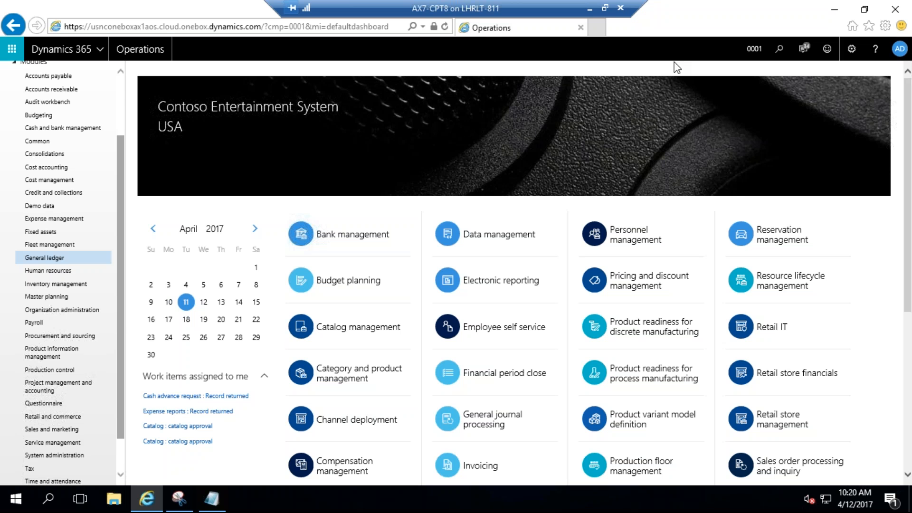
pyautogui.click(54, 260)
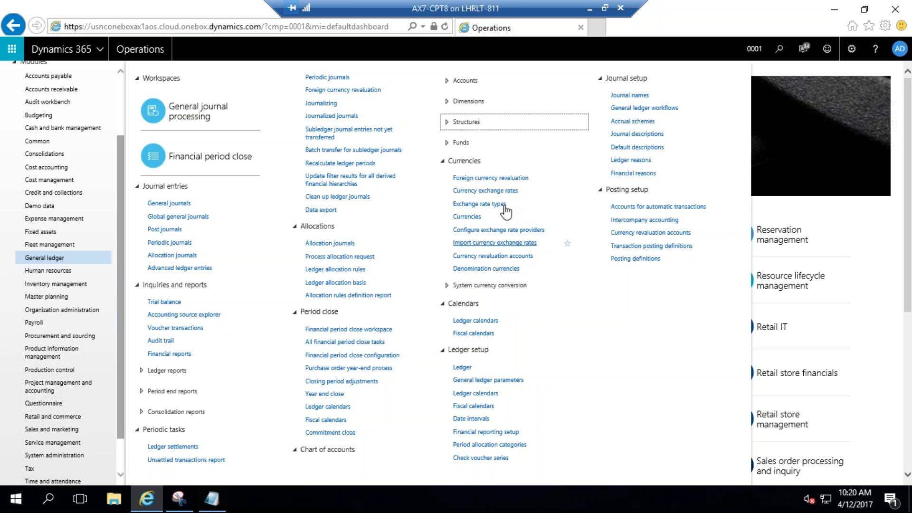
pyautogui.click(496, 204)
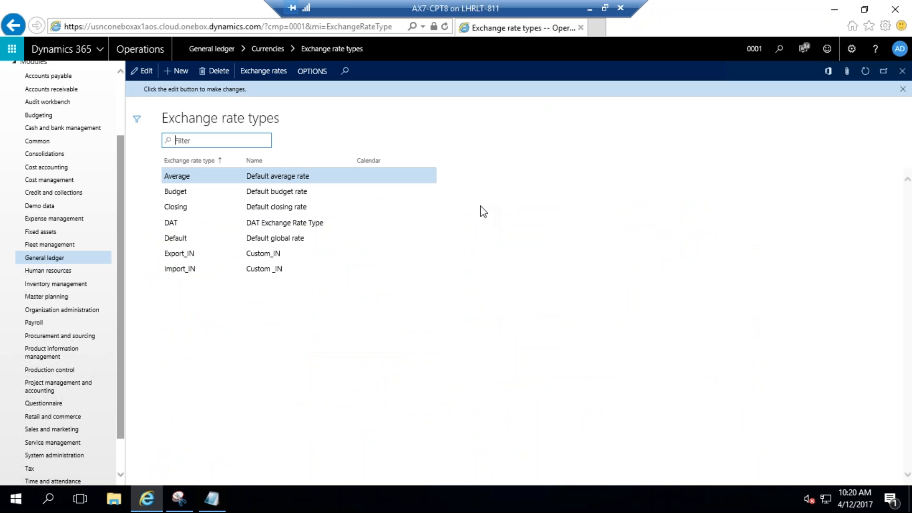
pyautogui.click(190, 223)
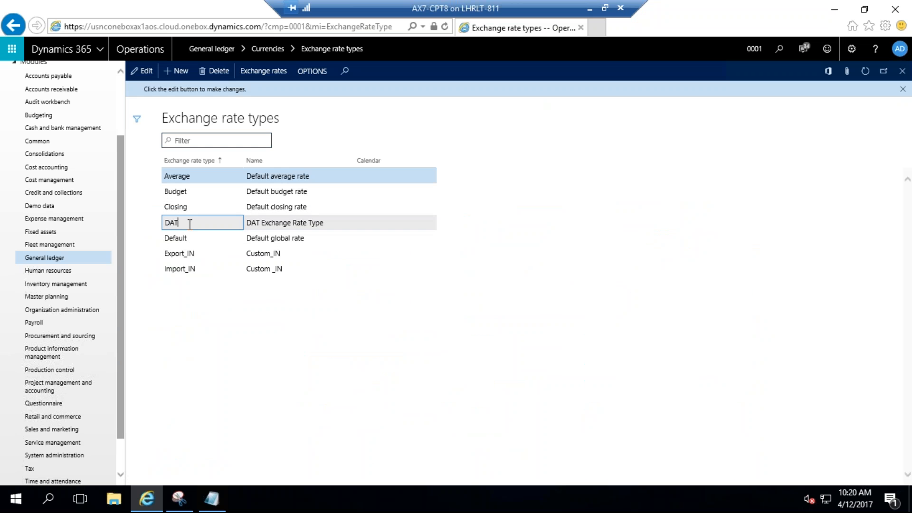
pyautogui.click(257, 72)
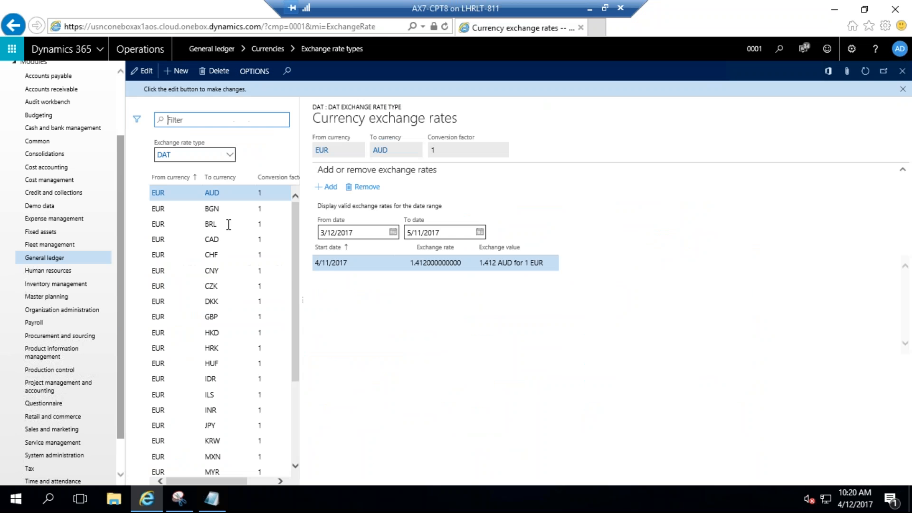
pyautogui.scroll(-3, 223, 271)
pyautogui.scroll(2, 199, 261)
pyautogui.click(185, 255)
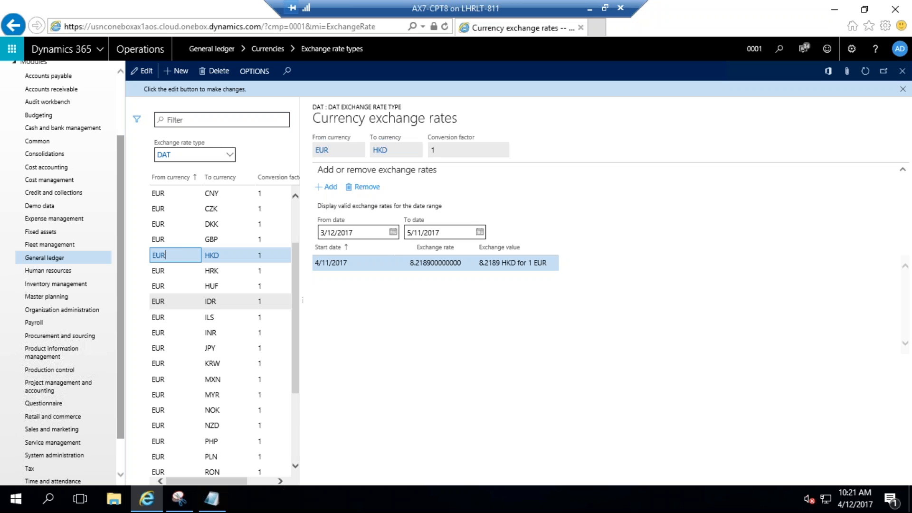
pyautogui.click(56, 259)
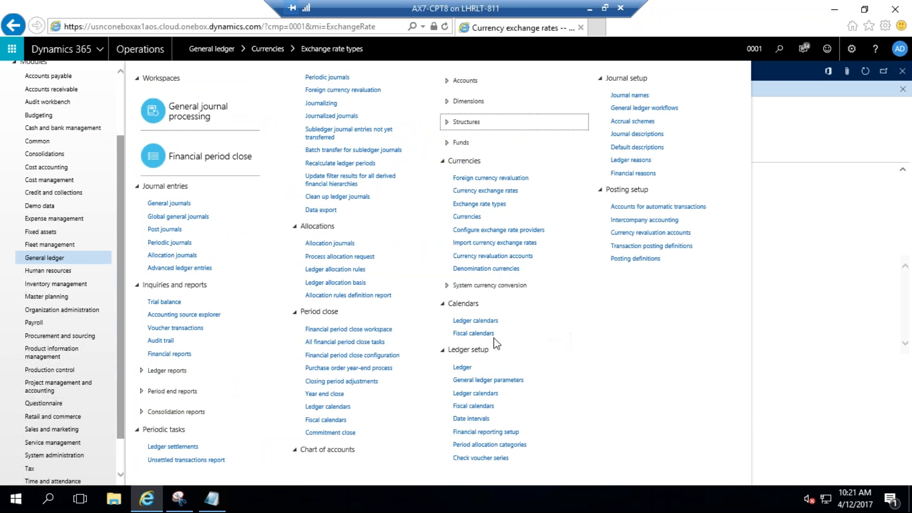
# Step: Browse the Fiscal calendar from fiscal year 2015 and scroll its periods through 2020
pyautogui.click(481, 336)
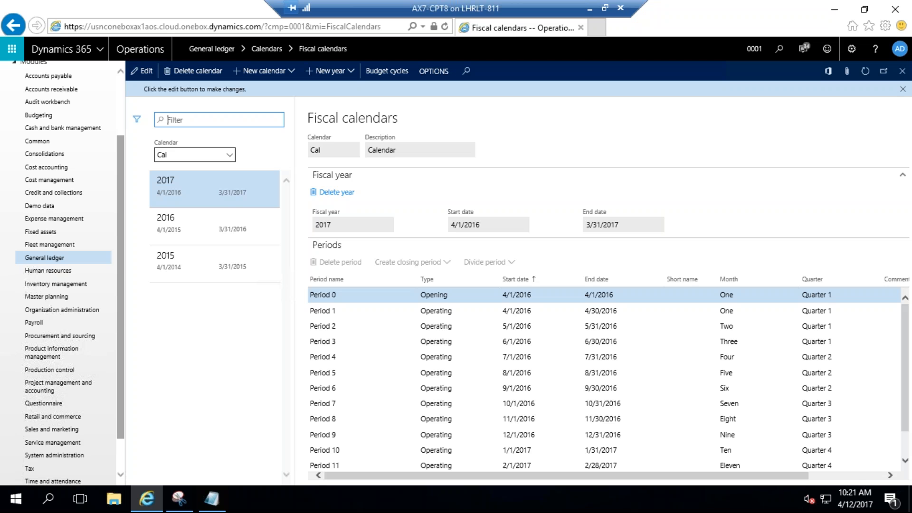
pyautogui.click(201, 255)
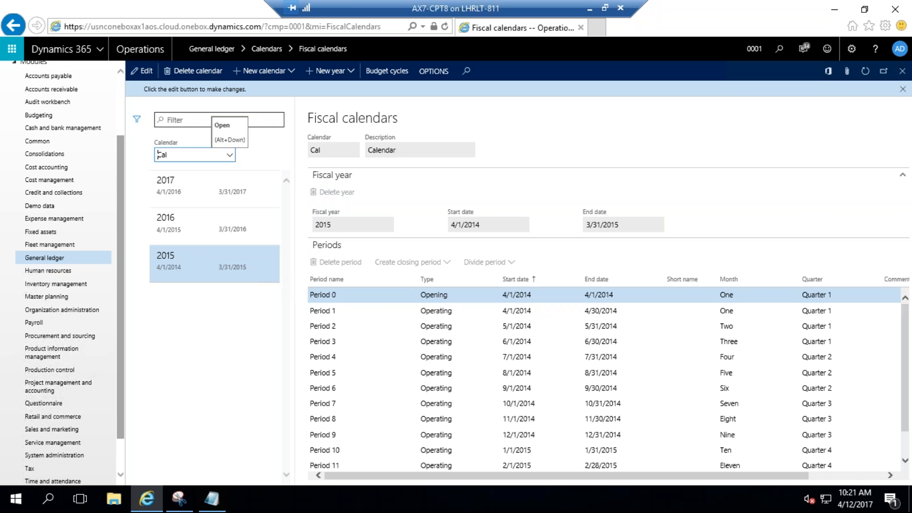
pyautogui.click(229, 155)
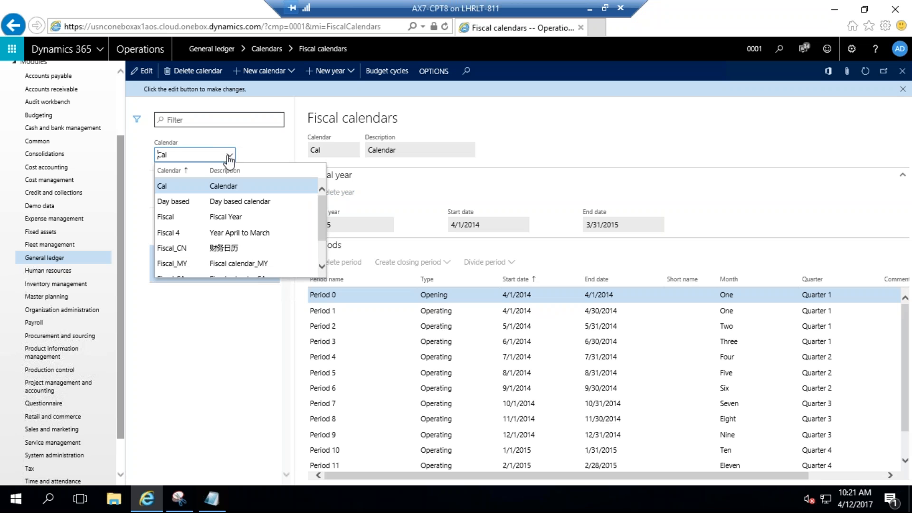
pyautogui.click(189, 219)
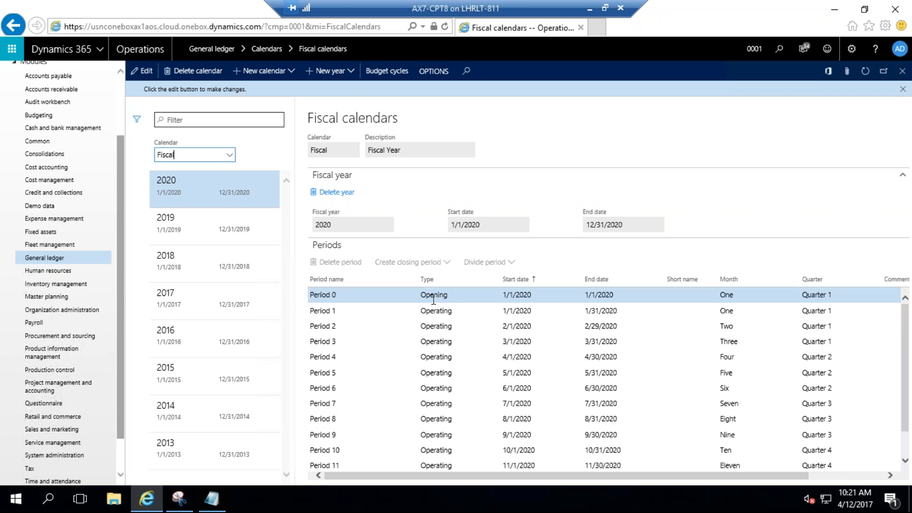
pyautogui.scroll(-2, 430, 370)
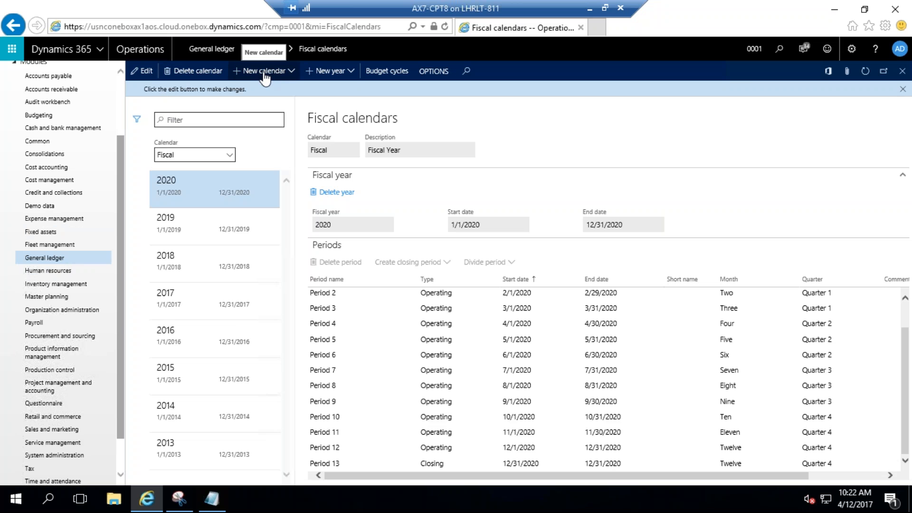
pyautogui.click(58, 260)
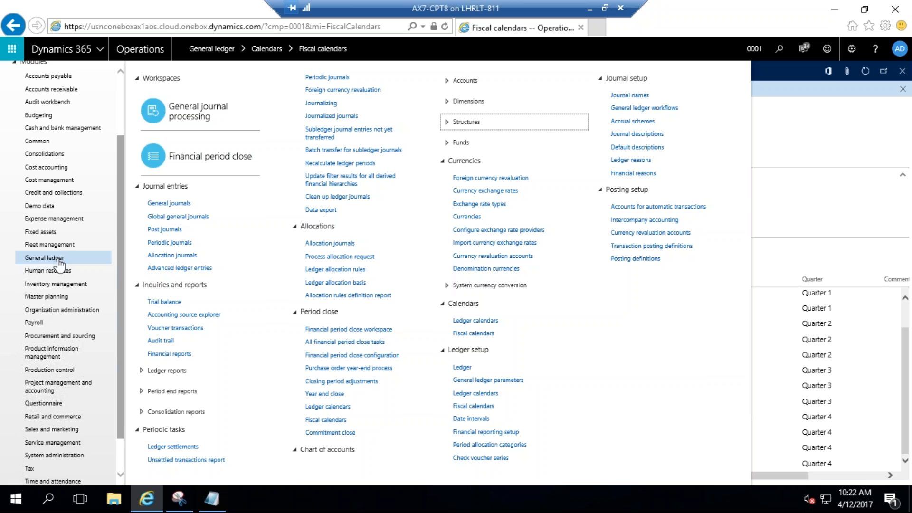
# Step: Open Ledger setup and switch the company from 0001 to 0002 Distribution and Trade
pyautogui.click(462, 367)
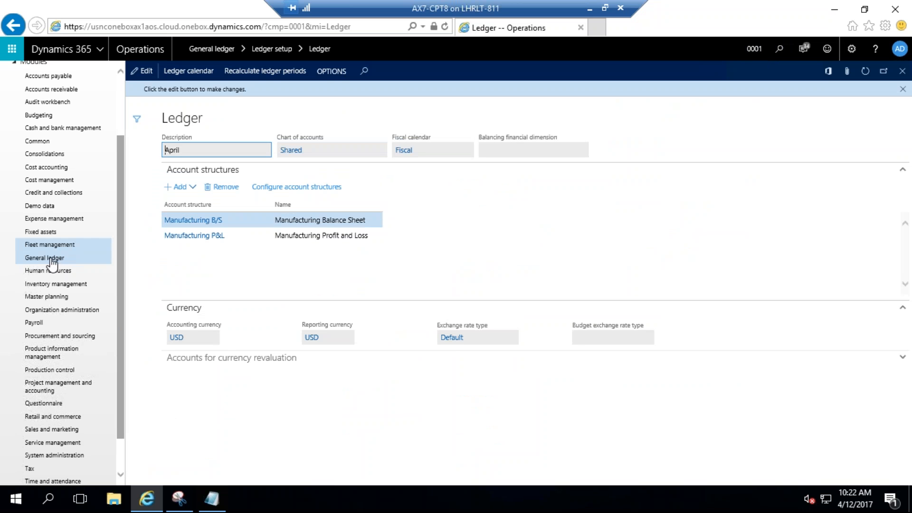
pyautogui.click(764, 53)
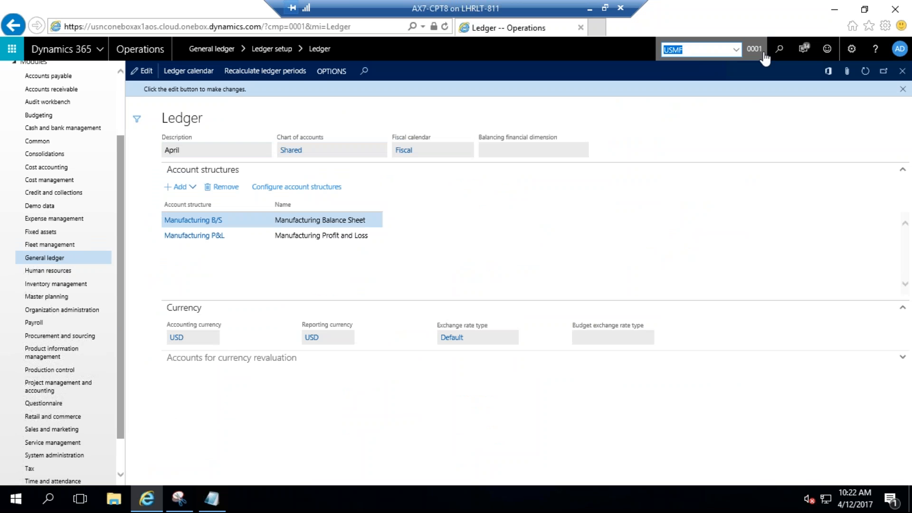
pyautogui.click(736, 51)
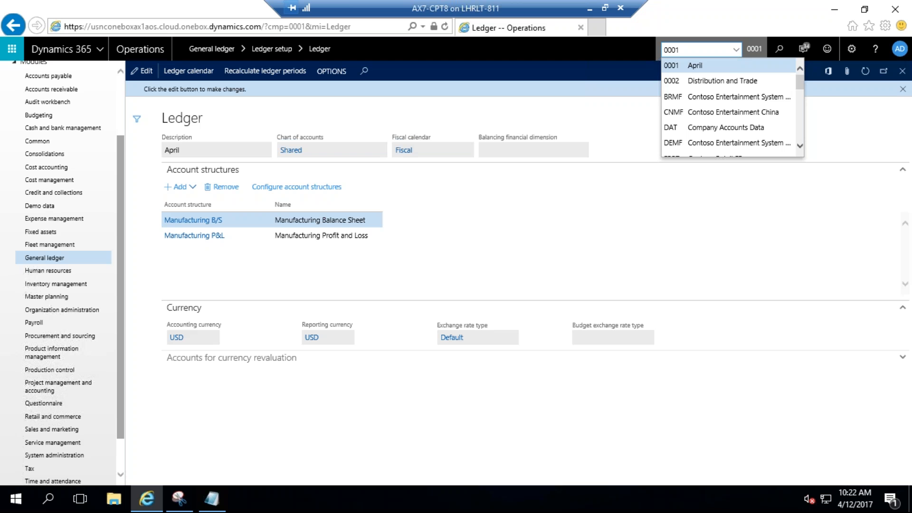
pyautogui.click(719, 81)
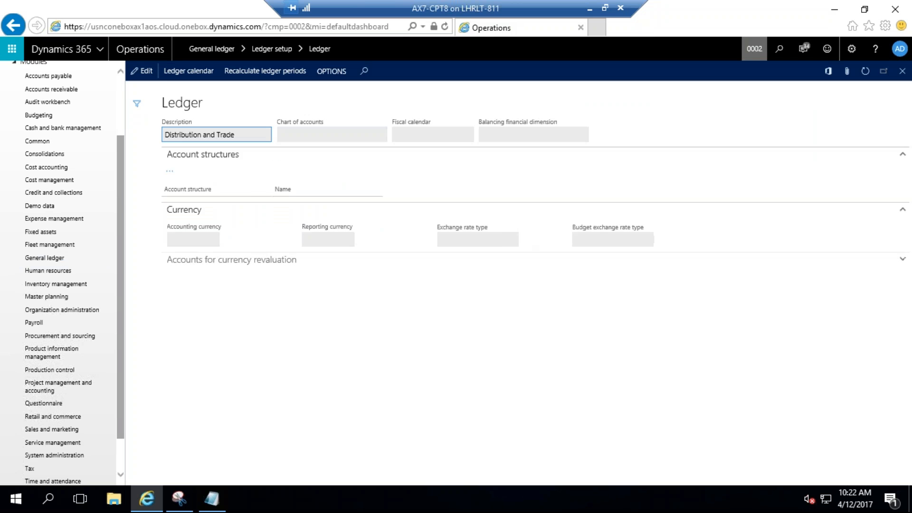
# Step: Edit the ledger, setting the chart of accounts to Shared and the fiscal calendar to Fiscal
pyautogui.click(144, 72)
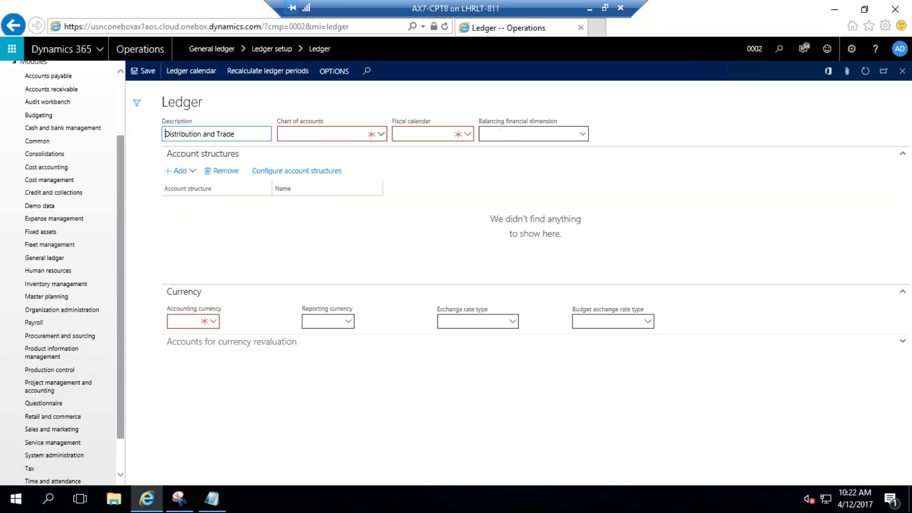
pyautogui.click(364, 136)
pyautogui.write('s')
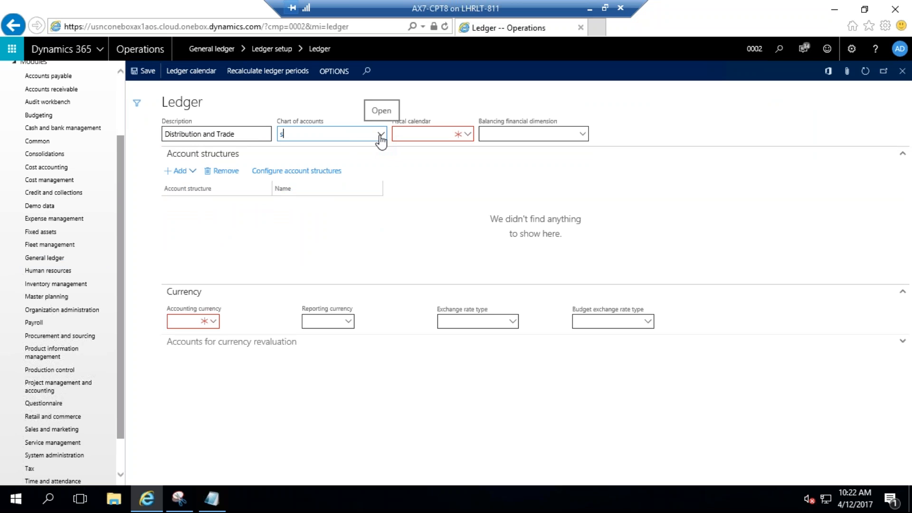
pyautogui.click(380, 134)
pyautogui.press('Down')
pyautogui.press('Return')
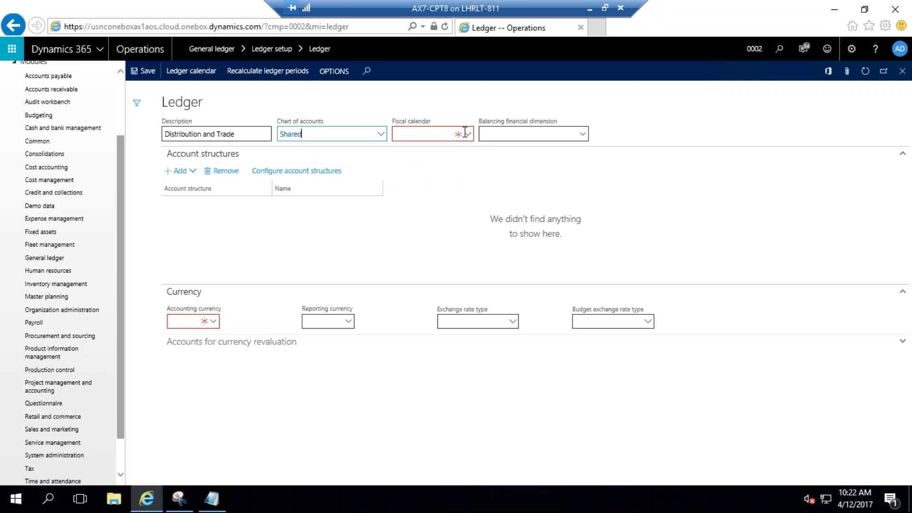
pyautogui.click(445, 141)
pyautogui.write('f')
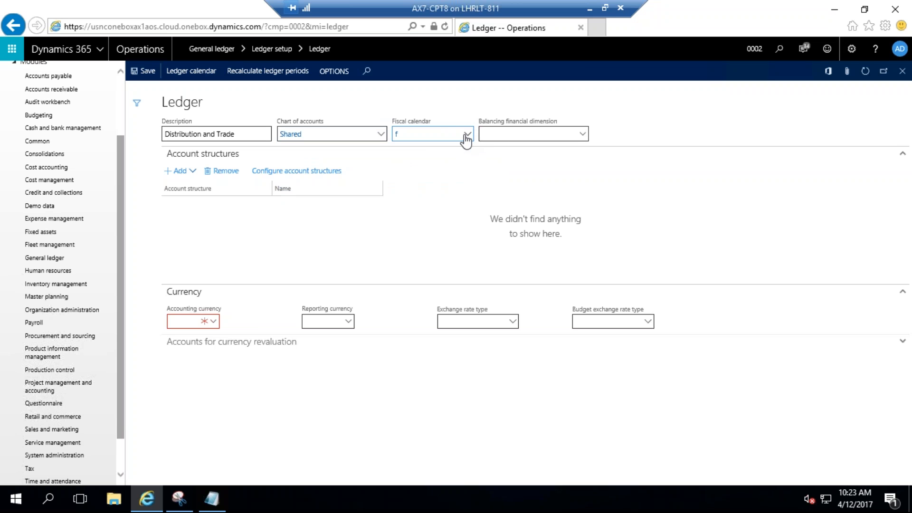
pyautogui.click(466, 137)
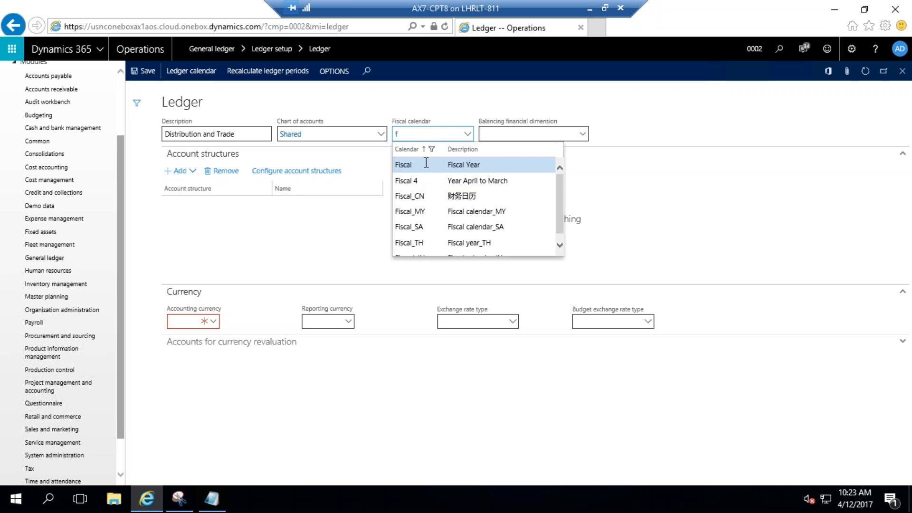
pyautogui.click(425, 165)
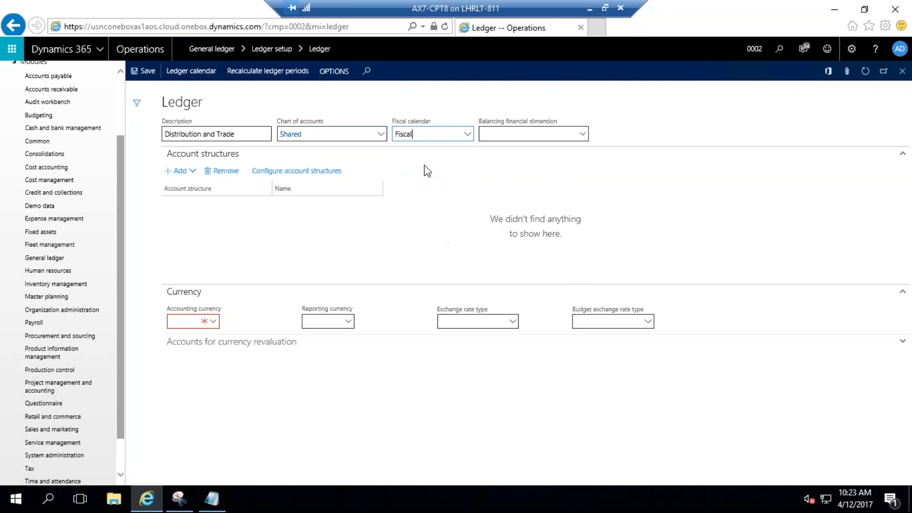
# Step: Set the accounting and reporting currencies to USD and the exchange rate type to DAT
pyautogui.click(174, 321)
pyautogui.write('usd')
pyautogui.press('Tab')
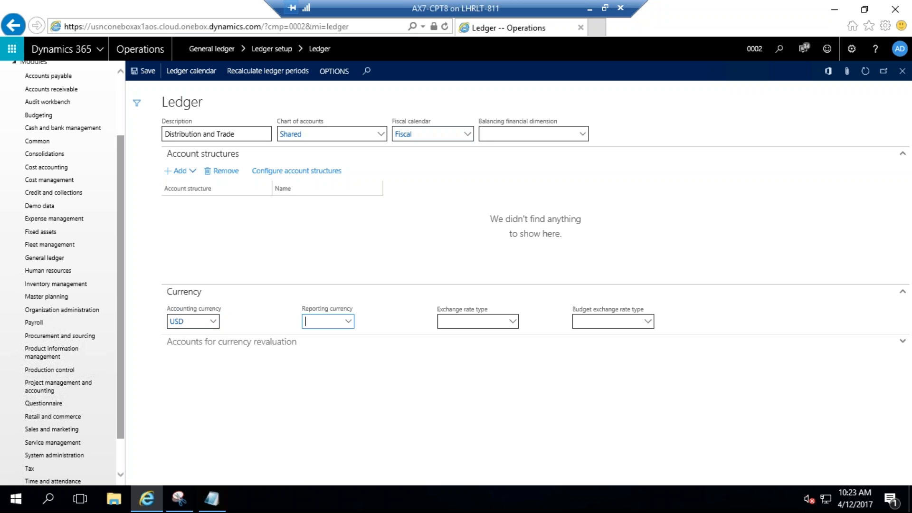
pyautogui.write('usd')
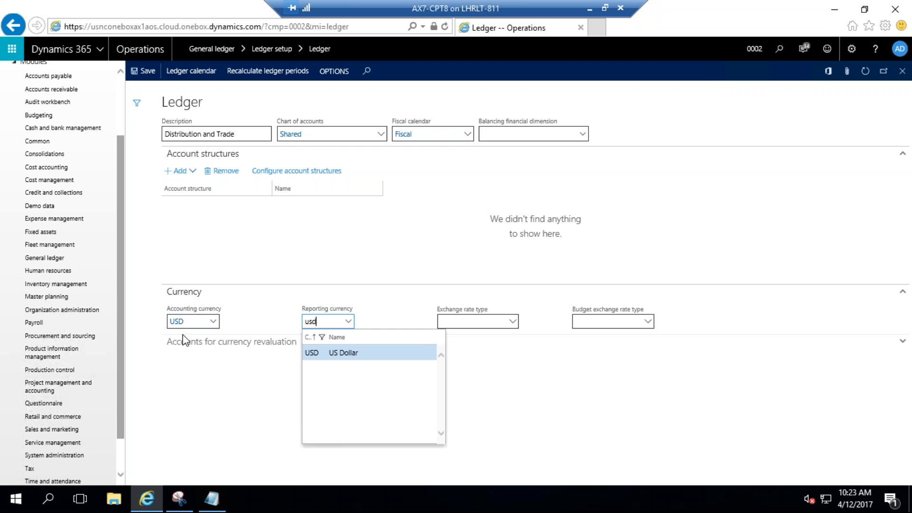
pyautogui.click(513, 324)
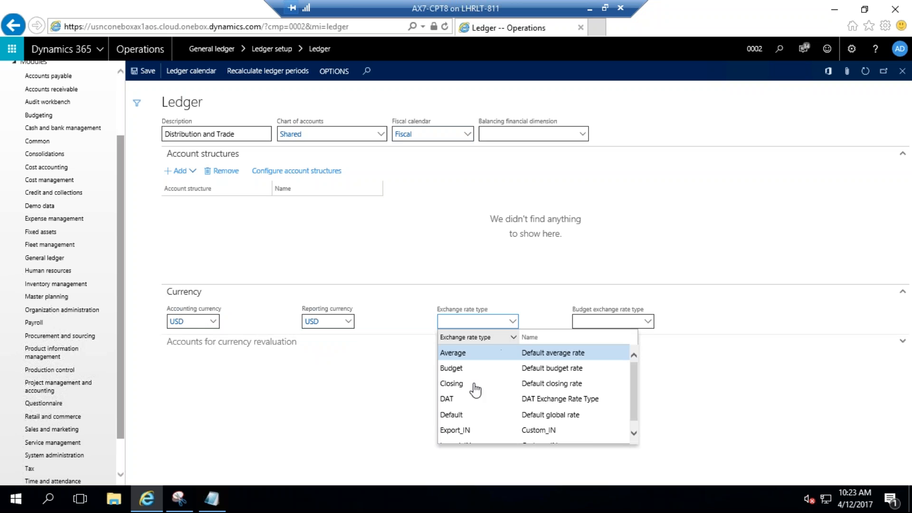
pyautogui.click(470, 399)
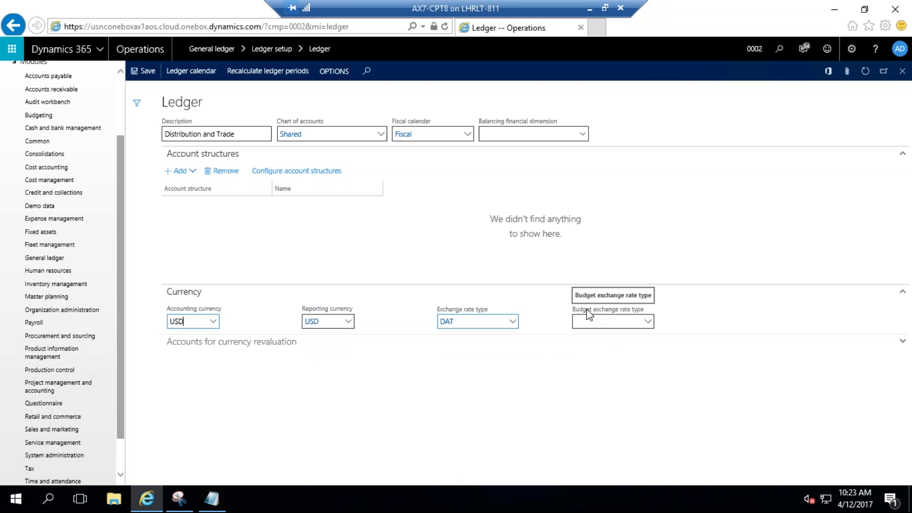
pyautogui.click(180, 172)
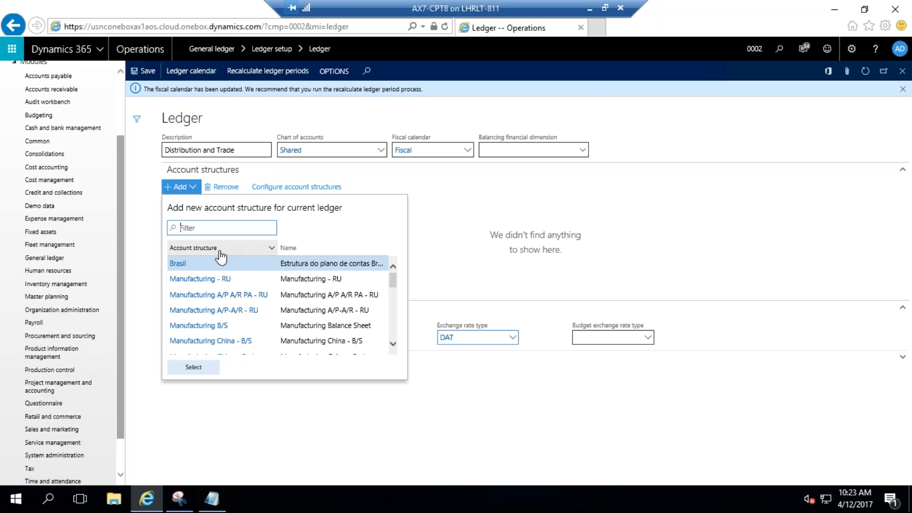
# Step: Filter account structures by 'manu' and add Manufacturing B/S to the ledger
pyautogui.click(264, 248)
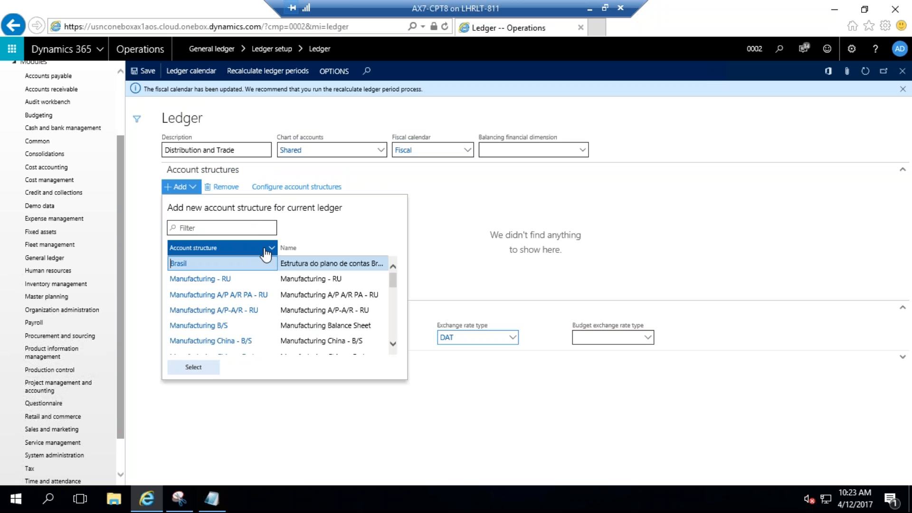
pyautogui.write('manu')
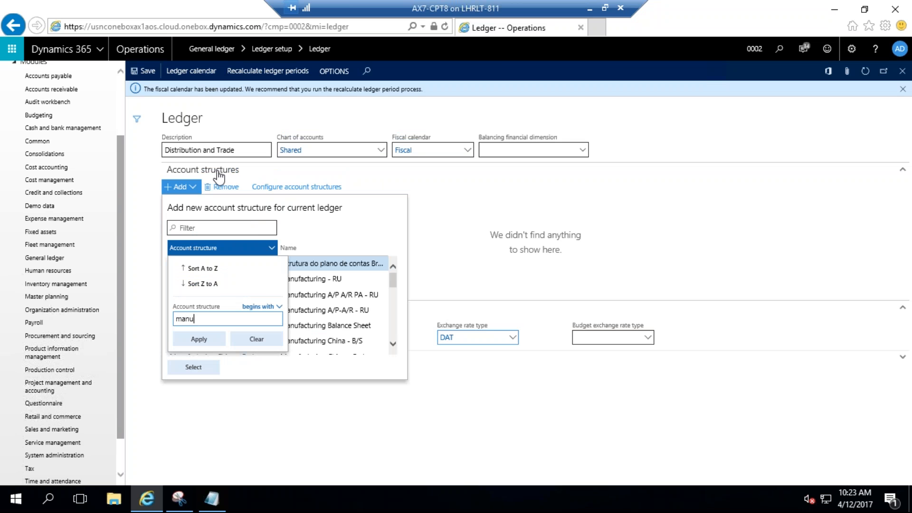
pyautogui.click(213, 339)
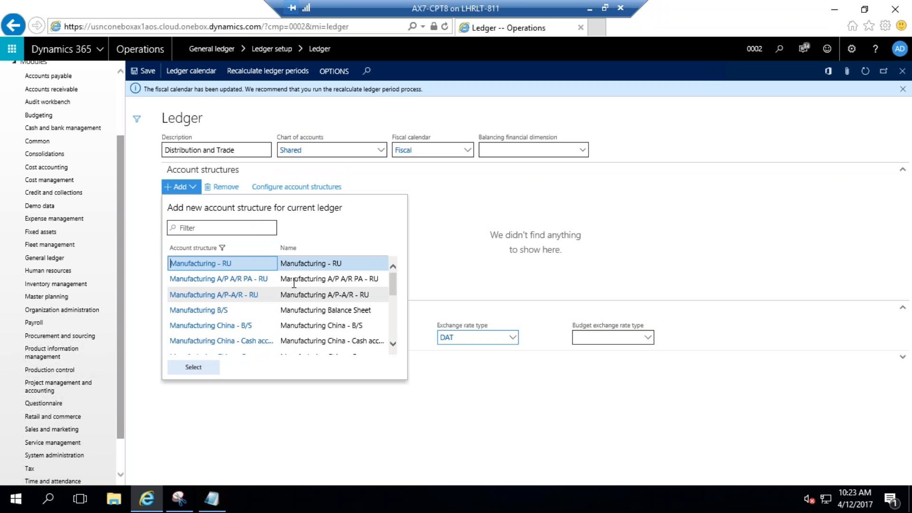
pyautogui.doubleClick(207, 311)
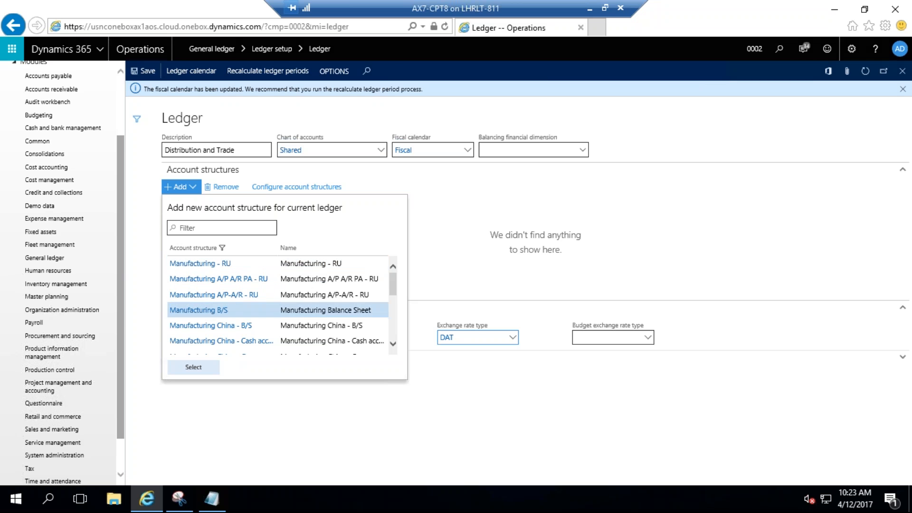
pyautogui.click(494, 334)
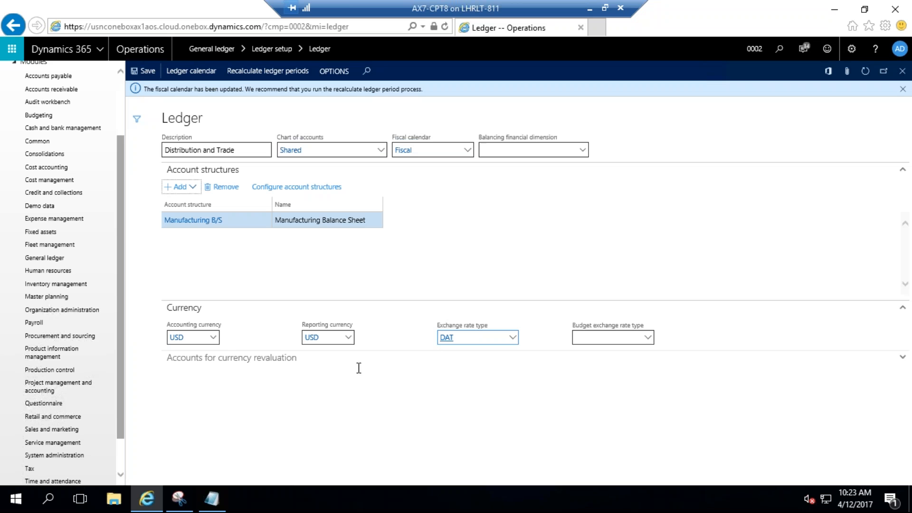
# Step: Add the Manufacturing P&L account structure as well and save the ledger
pyautogui.click(178, 187)
pyautogui.click(222, 250)
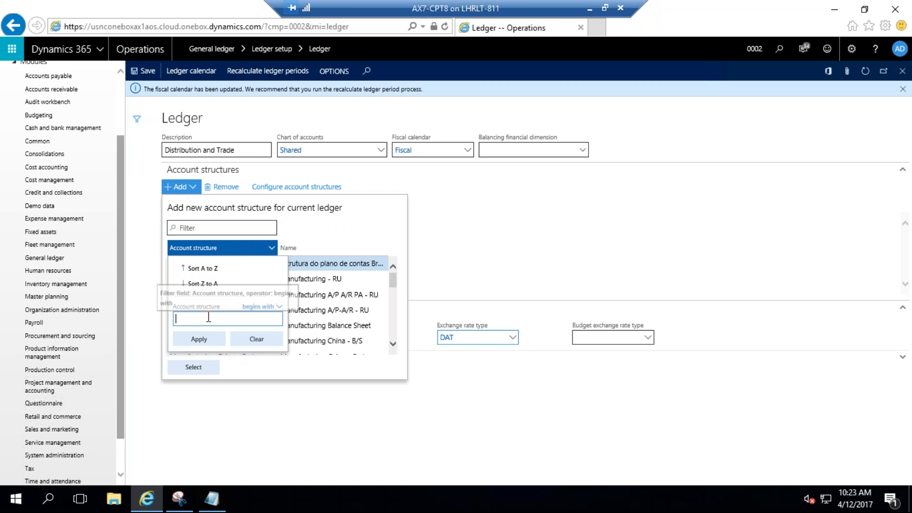
pyautogui.write('ma')
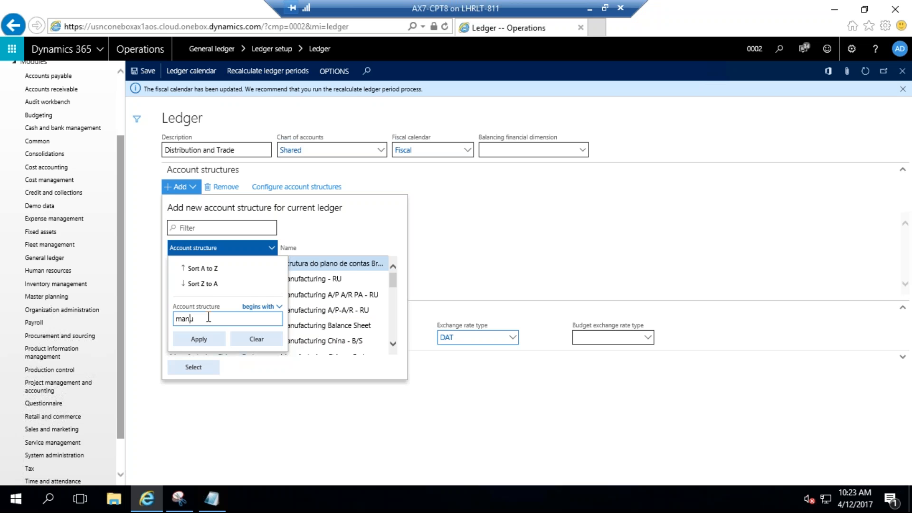
pyautogui.write('nu')
pyautogui.click(198, 339)
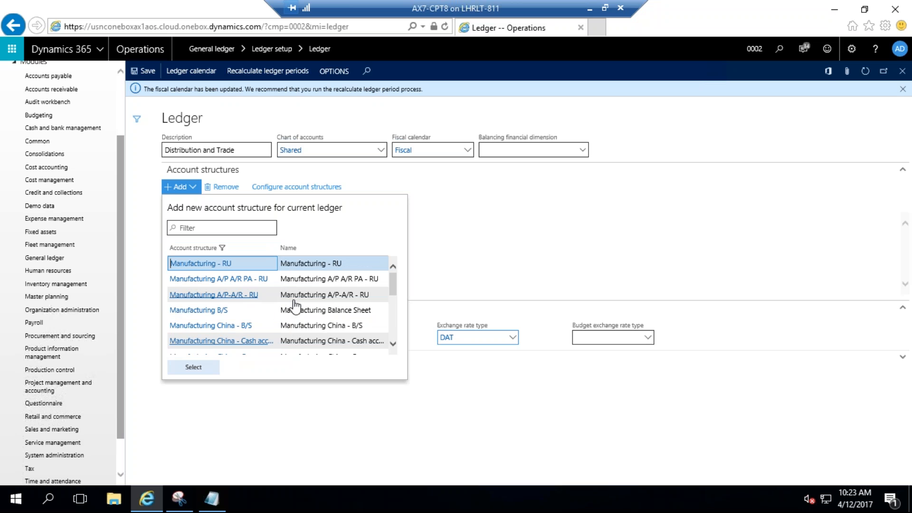
pyautogui.scroll(-3, 392, 297)
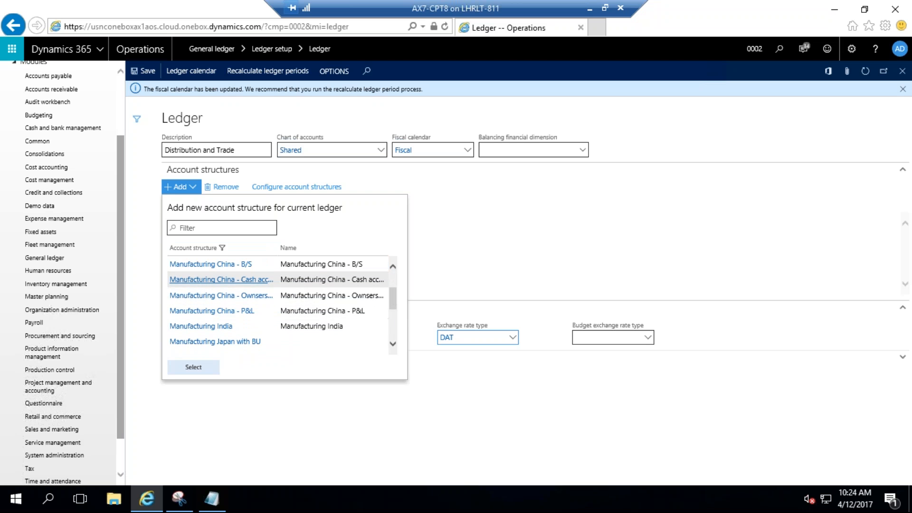
pyautogui.scroll(-3, 394, 304)
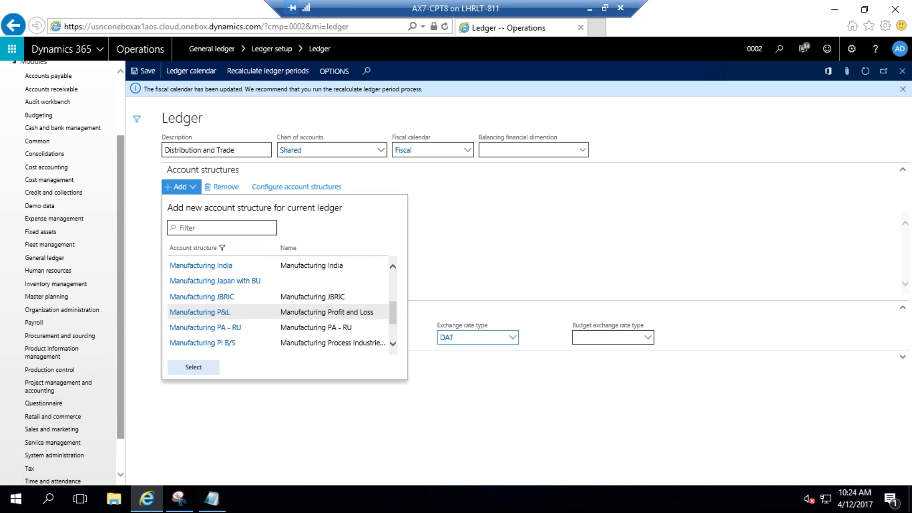
pyautogui.click(232, 313)
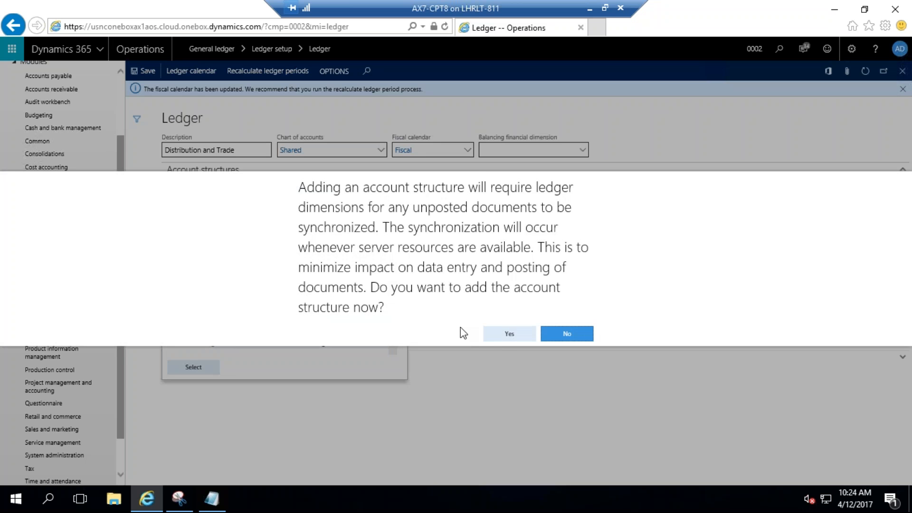
pyautogui.click(503, 336)
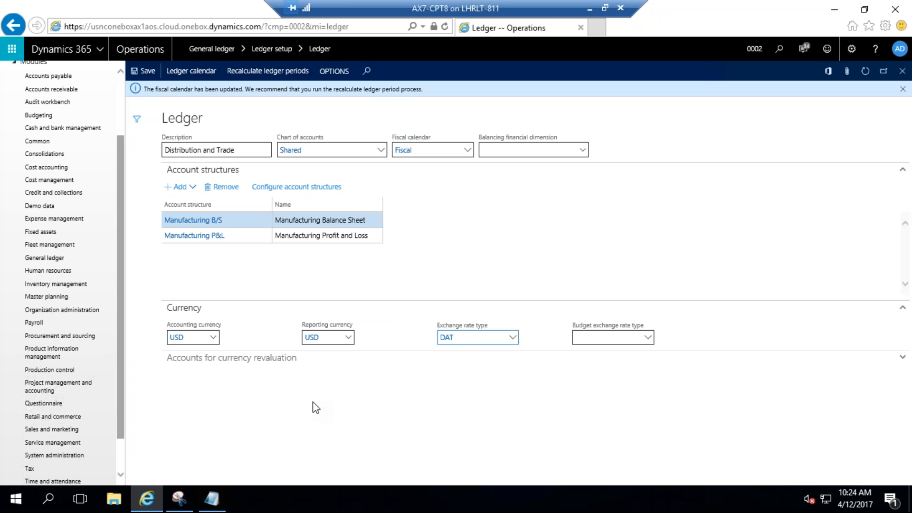
pyautogui.click(147, 72)
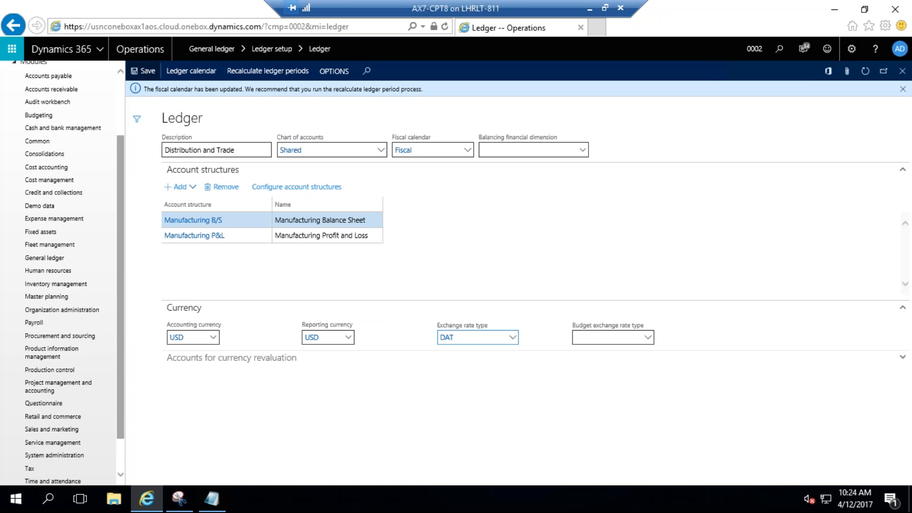
pyautogui.click(147, 72)
pyautogui.scroll(3, 122, 280)
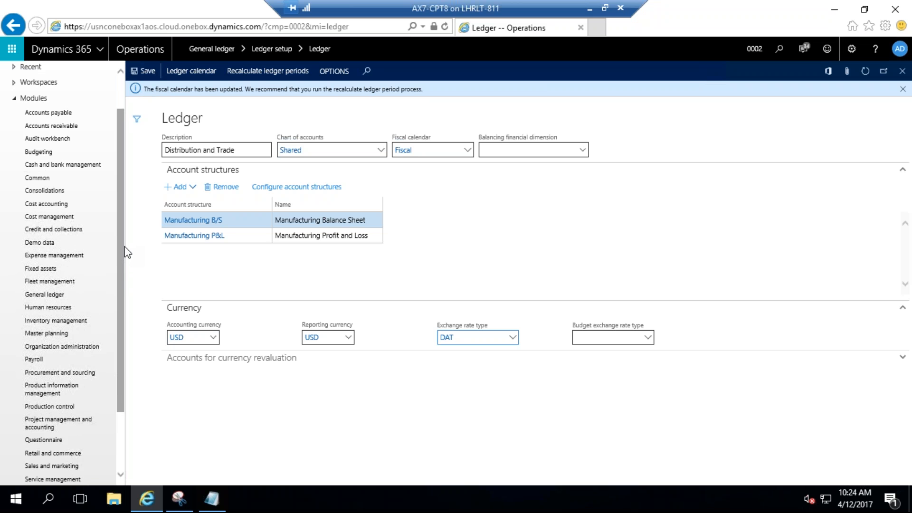
# Step: Go to the General ledger Journal names page and start a new journal name record
pyautogui.click(48, 296)
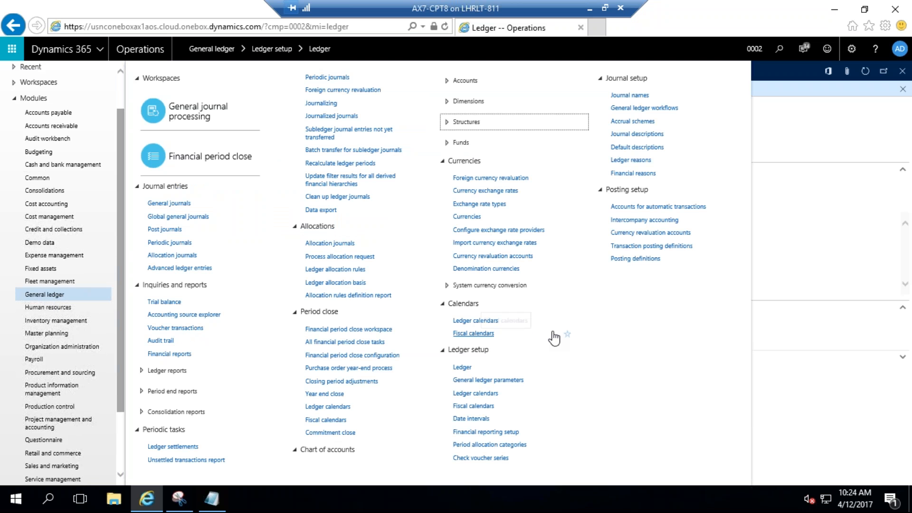
pyautogui.click(640, 99)
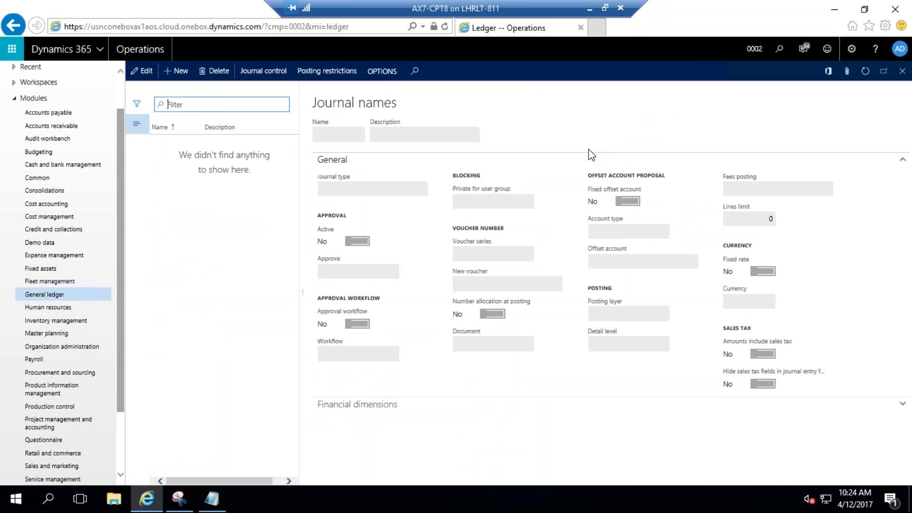
pyautogui.click(174, 74)
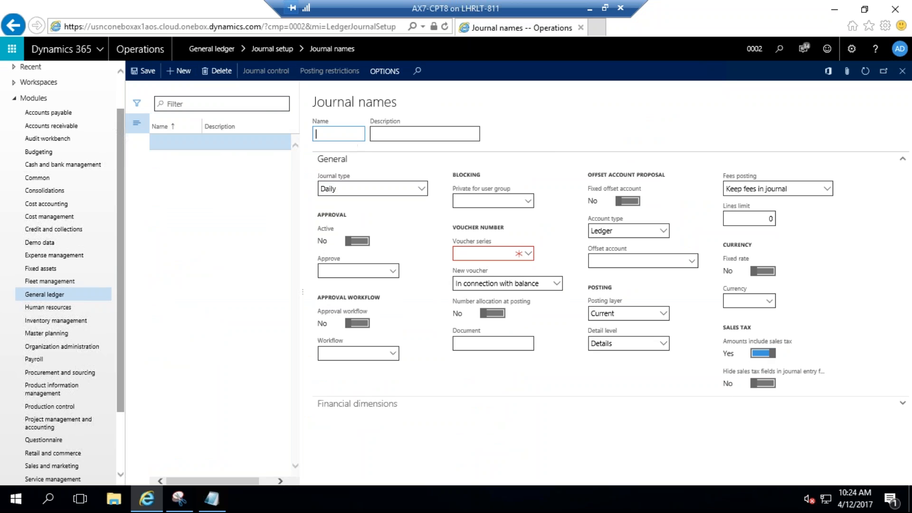
# Step: Enter journal name GJ, description 'General Jouranl', type Daily, then view voucher series number sequences
pyautogui.write('GJ')
pyautogui.press('Tab')
pyautogui.write('General J')
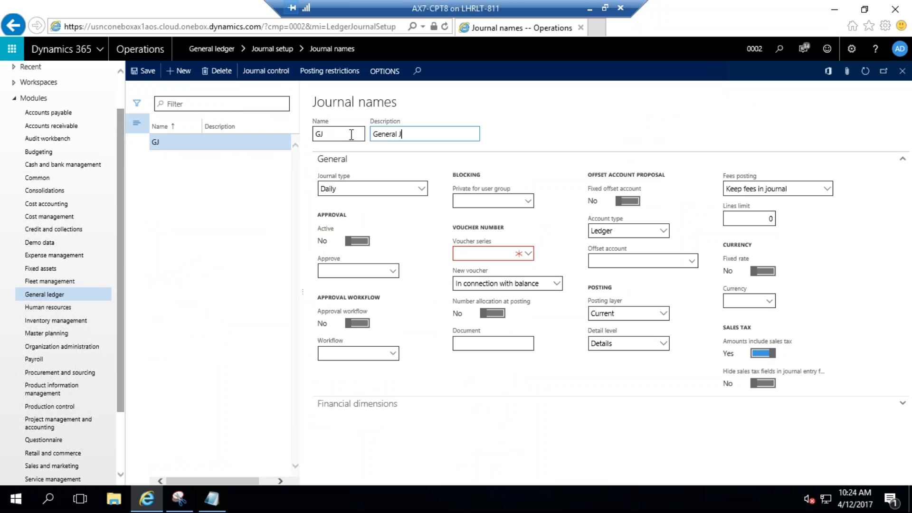
pyautogui.write('ouranl')
pyautogui.click(321, 189)
pyautogui.hotkey('alt', 'Down')
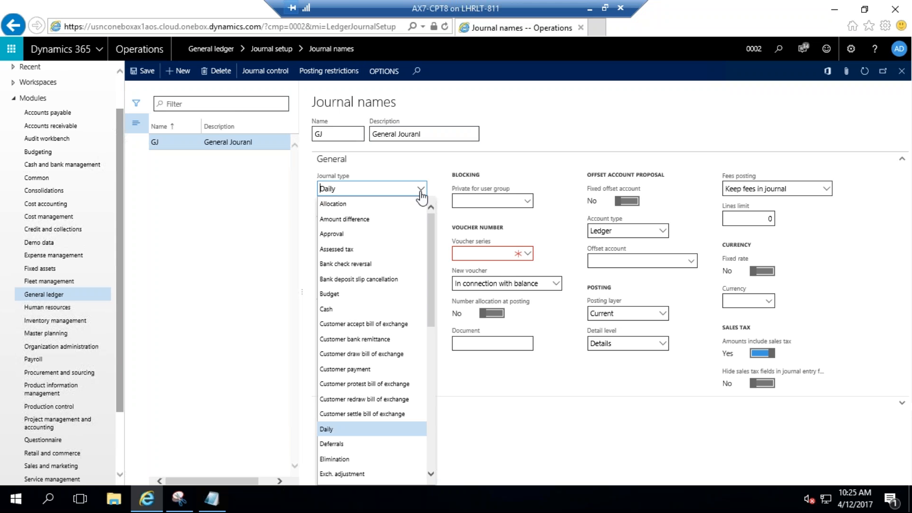
pyautogui.click(530, 128)
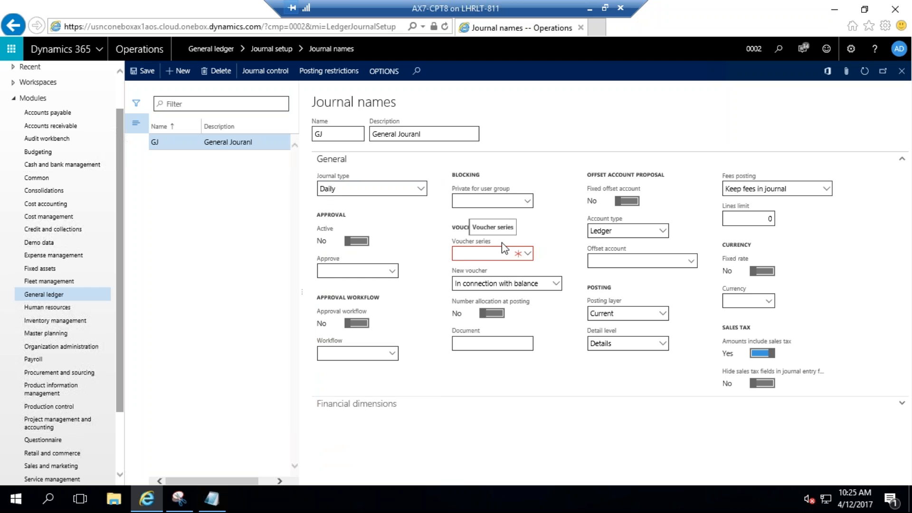
pyautogui.rightClick(458, 242)
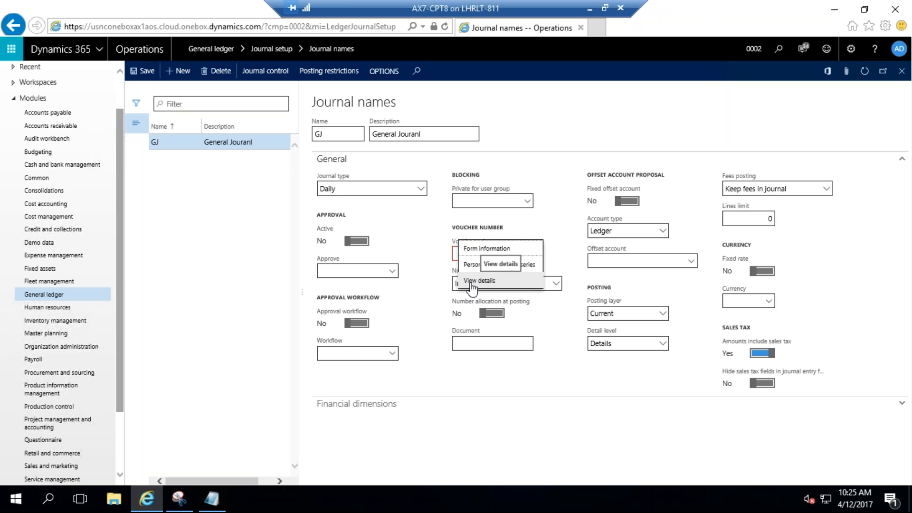
pyautogui.click(472, 284)
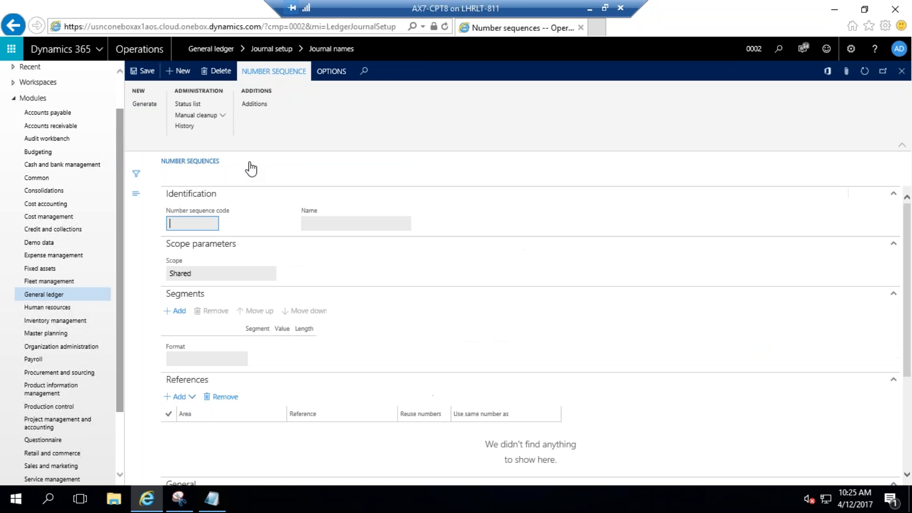
# Step: Create number sequence GJ, 'General Journal Number Series', with Company scope set to 0002
pyautogui.click(179, 71)
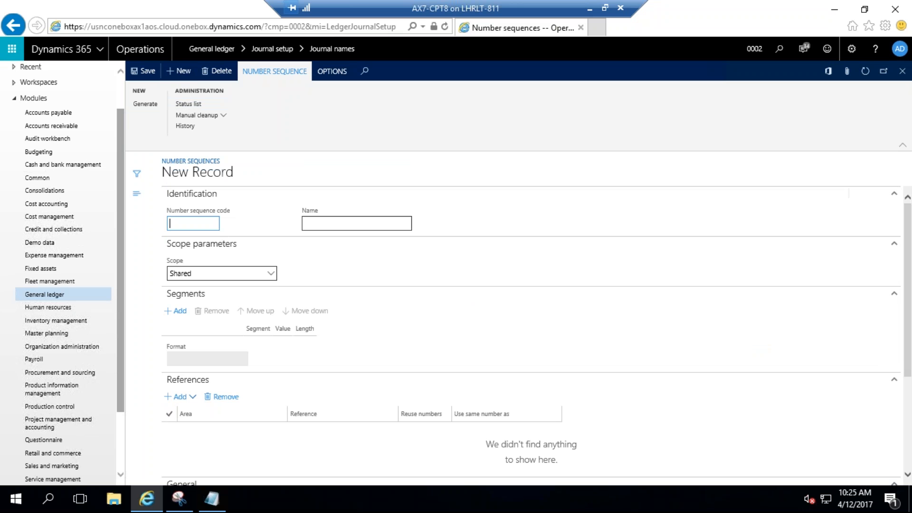
pyautogui.write('GJ')
pyautogui.press('Tab')
pyautogui.write('Gene')
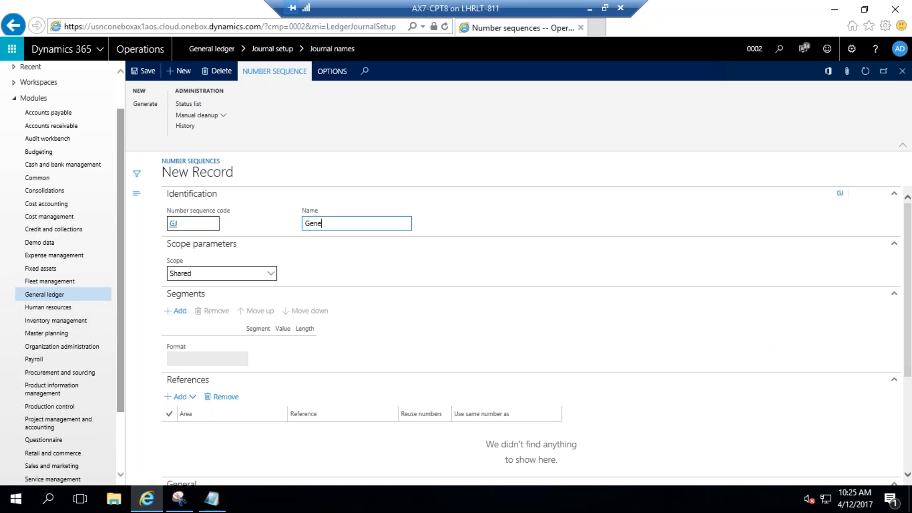
pyautogui.write('ral Journal Number Series')
pyautogui.click(246, 271)
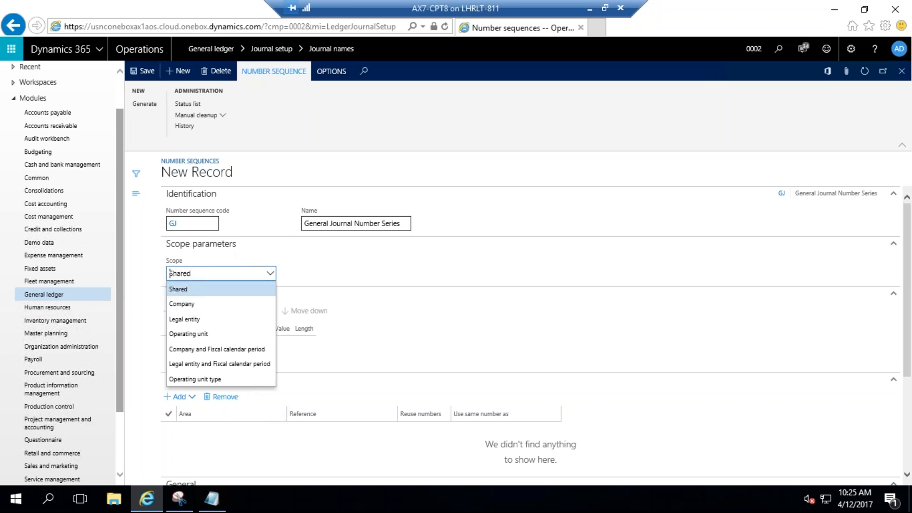
pyautogui.click(211, 304)
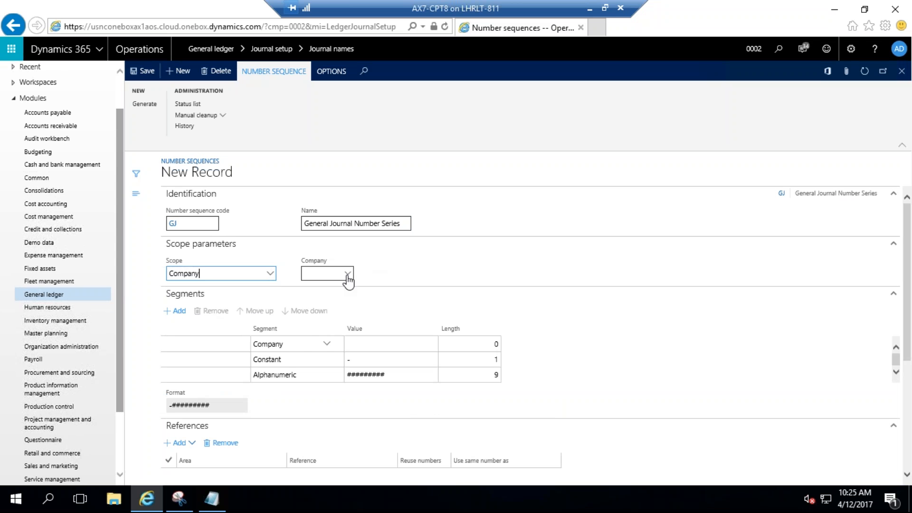
pyautogui.click(348, 273)
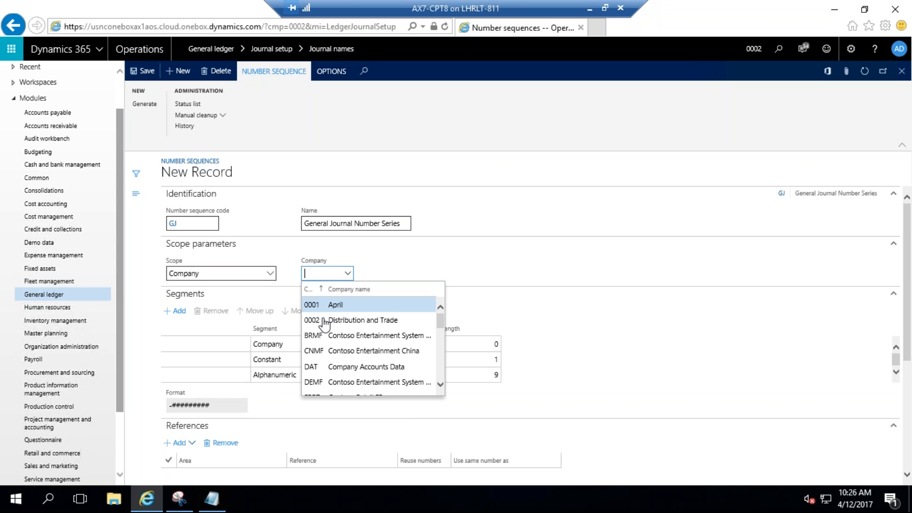
pyautogui.click(323, 320)
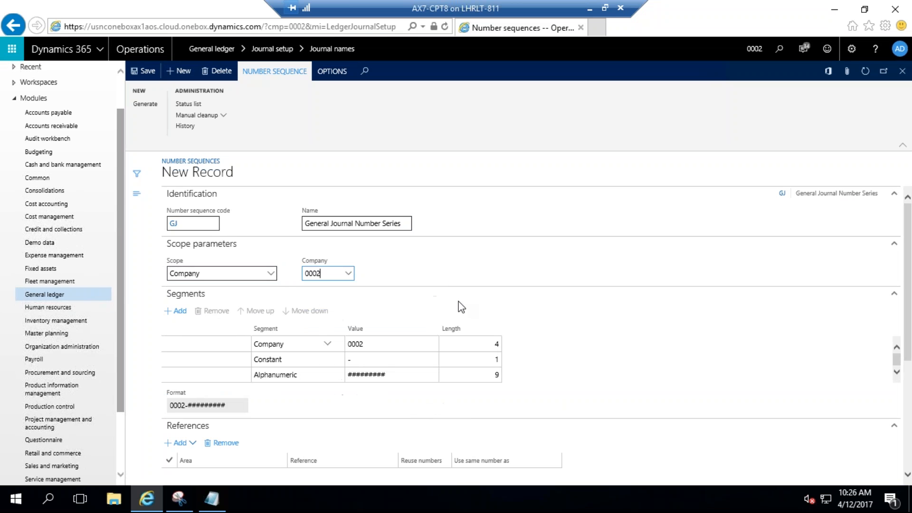
pyautogui.scroll(-1, 546, 280)
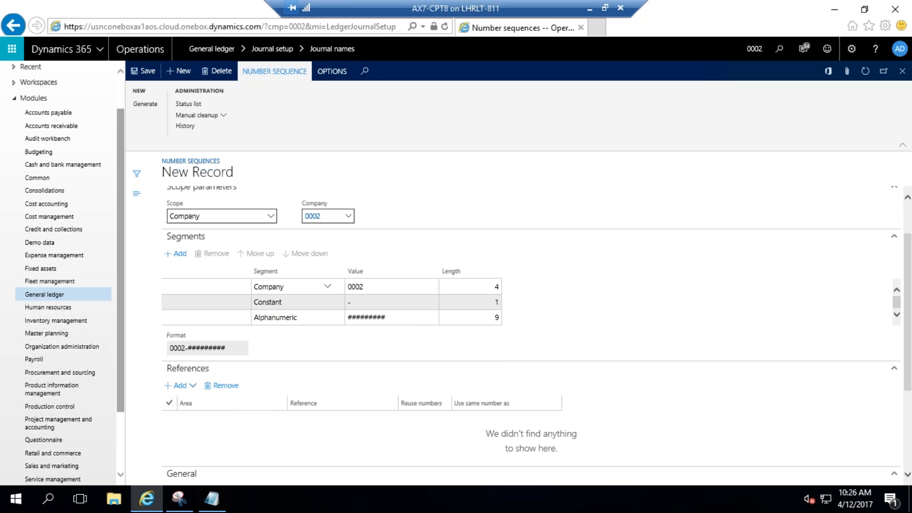
# Step: Replace the Company 0002 segment with the constant GJ, giving format GJ-#########
pyautogui.click(300, 287)
pyautogui.click(299, 287)
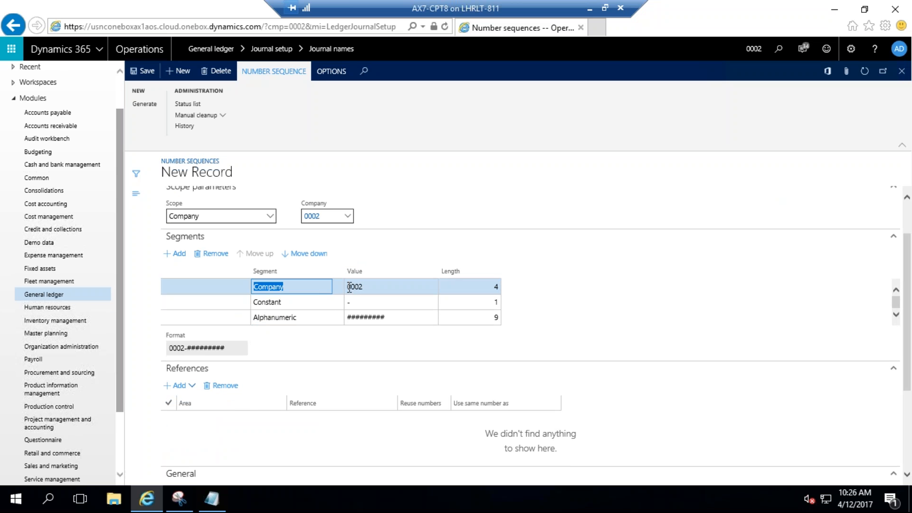
pyautogui.click(367, 286)
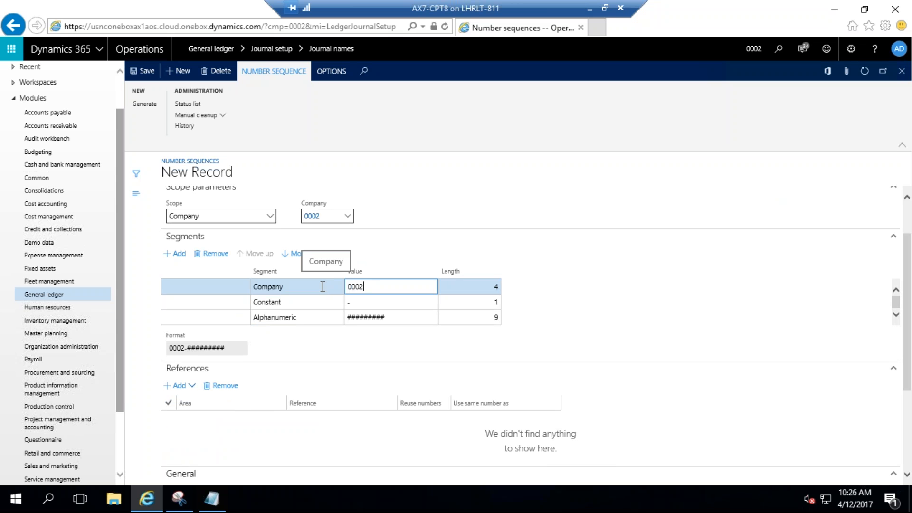
pyautogui.click(217, 254)
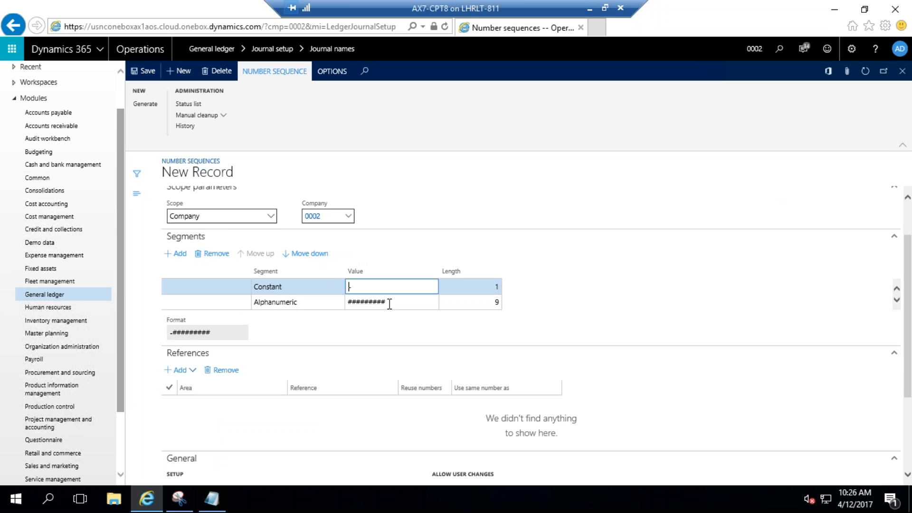
pyautogui.write('GJ')
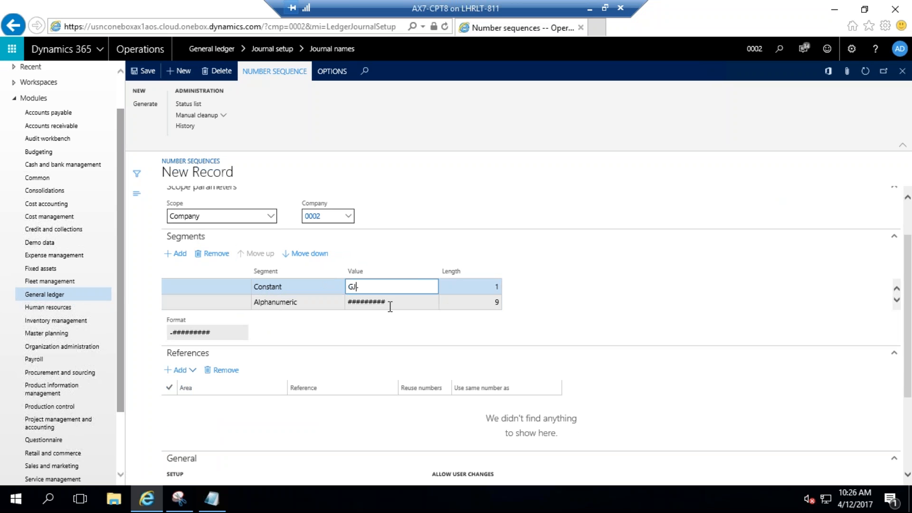
# Step: Make the GJ number sequence continuous and save it
pyautogui.scroll(-3, 383, 350)
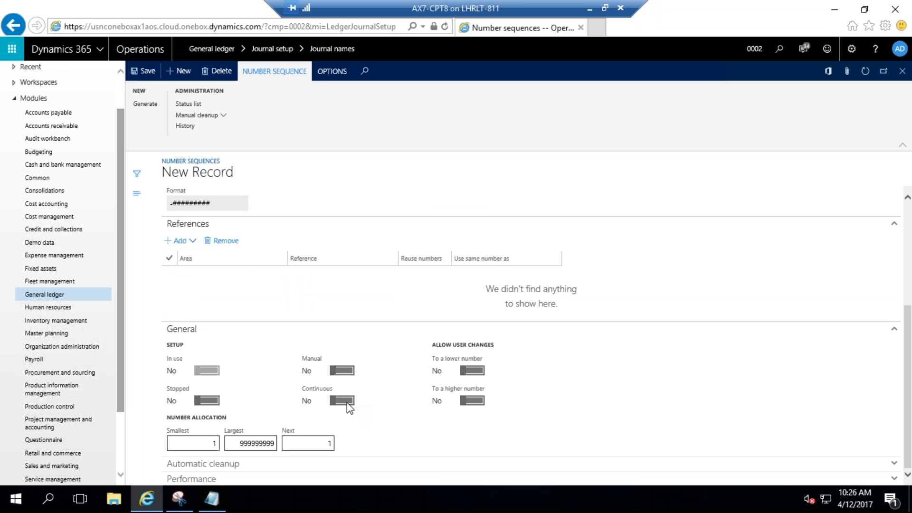
pyautogui.click(347, 402)
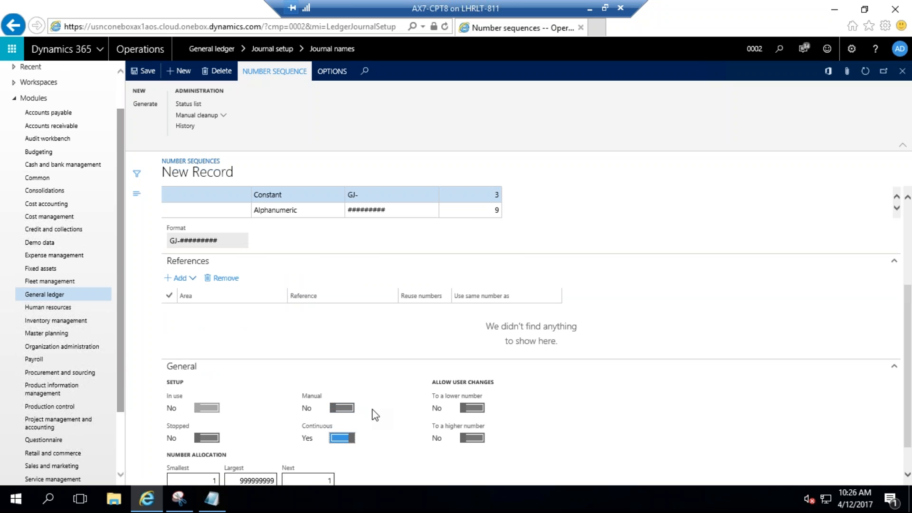
pyautogui.scroll(-1, 375, 415)
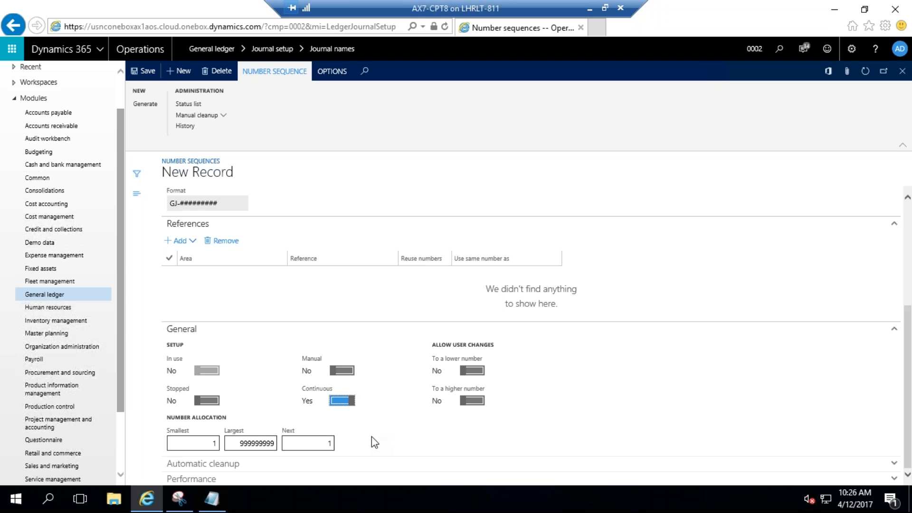
pyautogui.scroll(1, 372, 433)
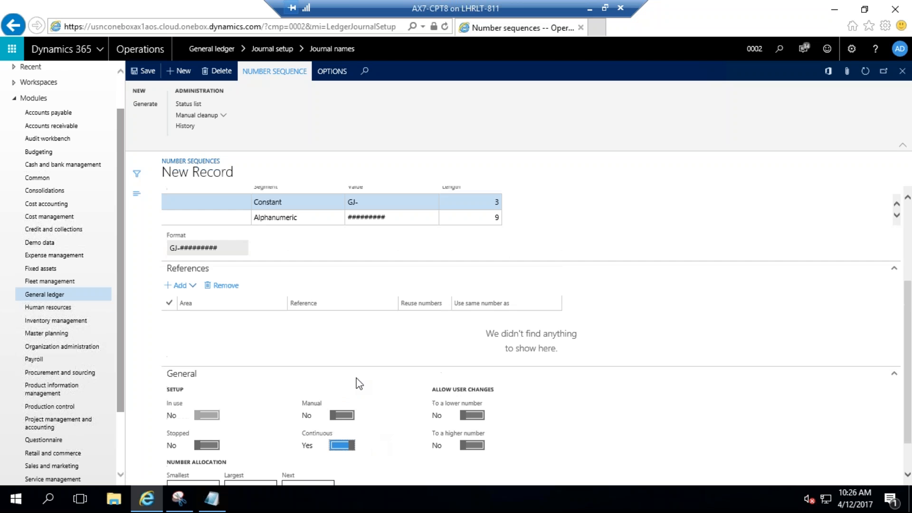
pyautogui.click(141, 72)
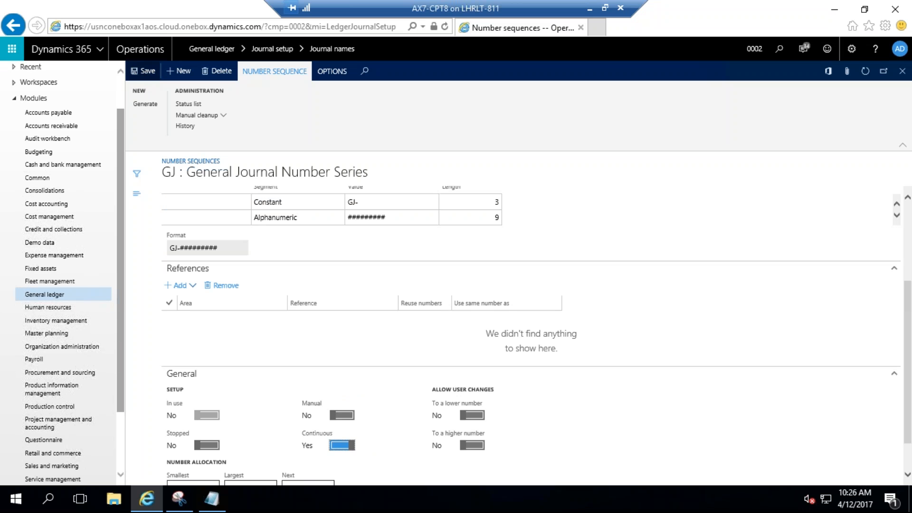
# Step: Give journal name GJ voucher series GJ, keeping In connection with balance, save, and show General ledger
pyautogui.click(14, 25)
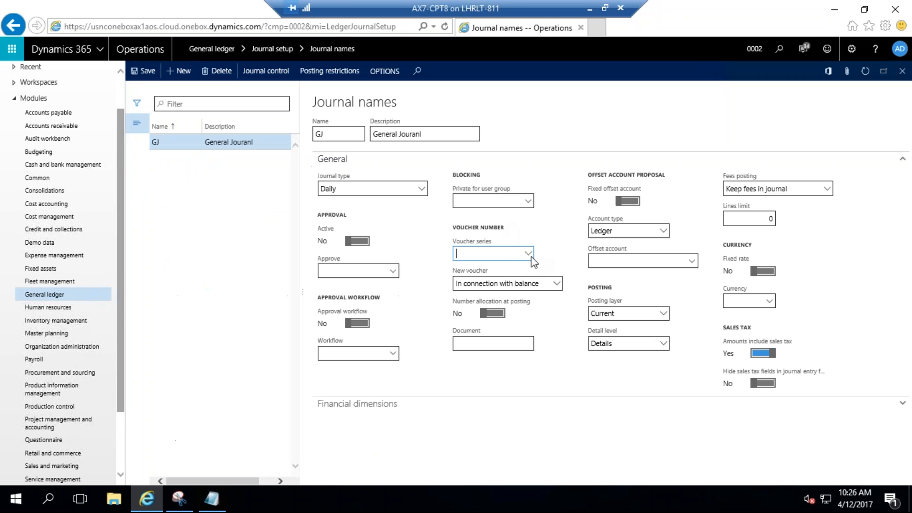
pyautogui.write('g')
pyautogui.click(528, 255)
pyautogui.doubleClick(474, 285)
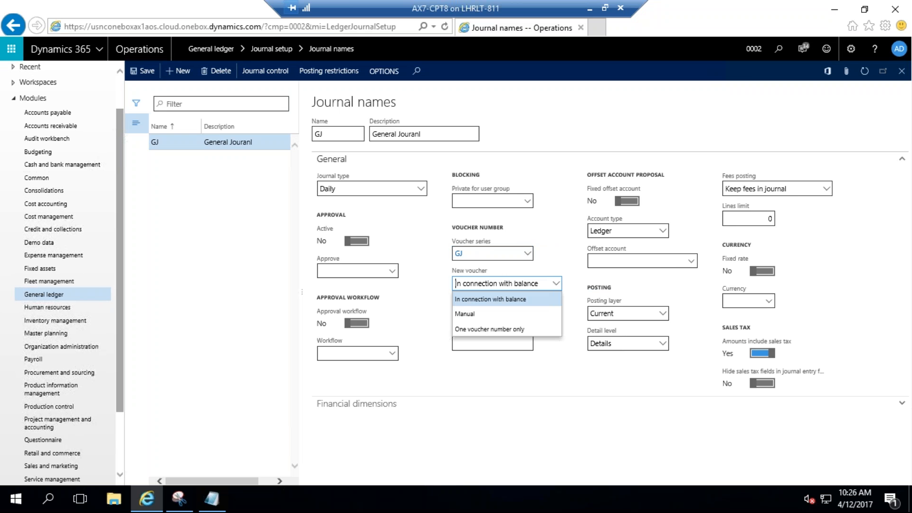
pyautogui.click(202, 274)
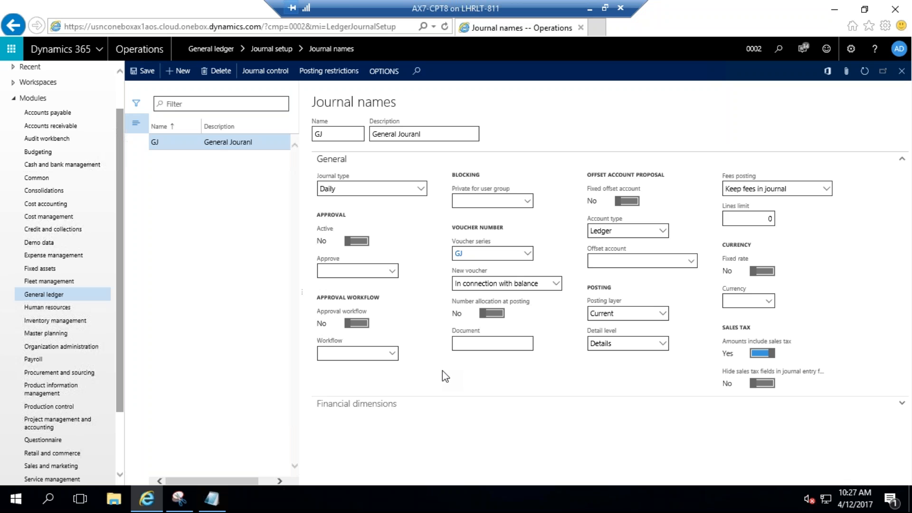
pyautogui.click(143, 75)
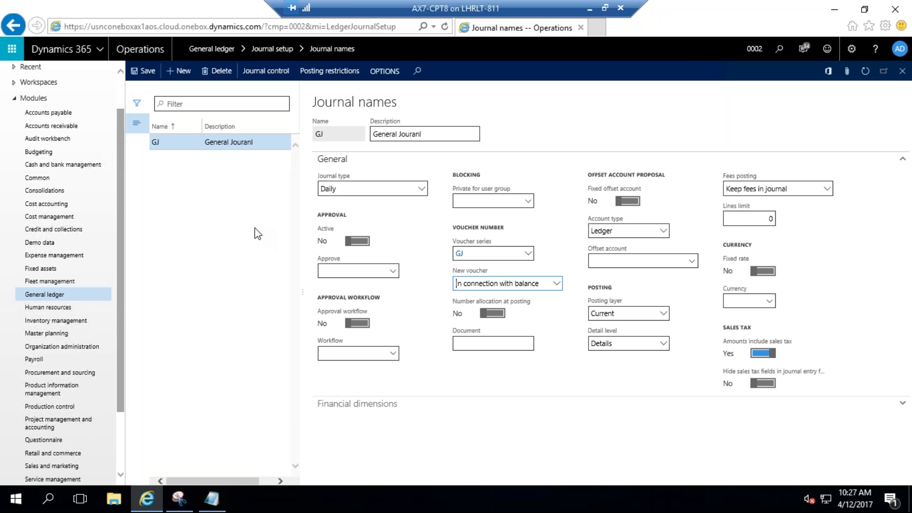
pyautogui.click(52, 296)
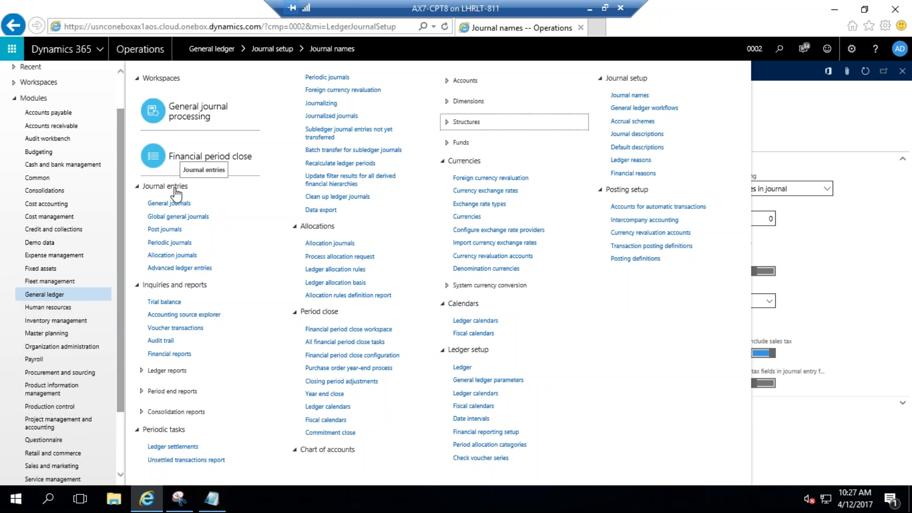
# Step: Create a new general journal named GJ and go to its lines
pyautogui.click(171, 206)
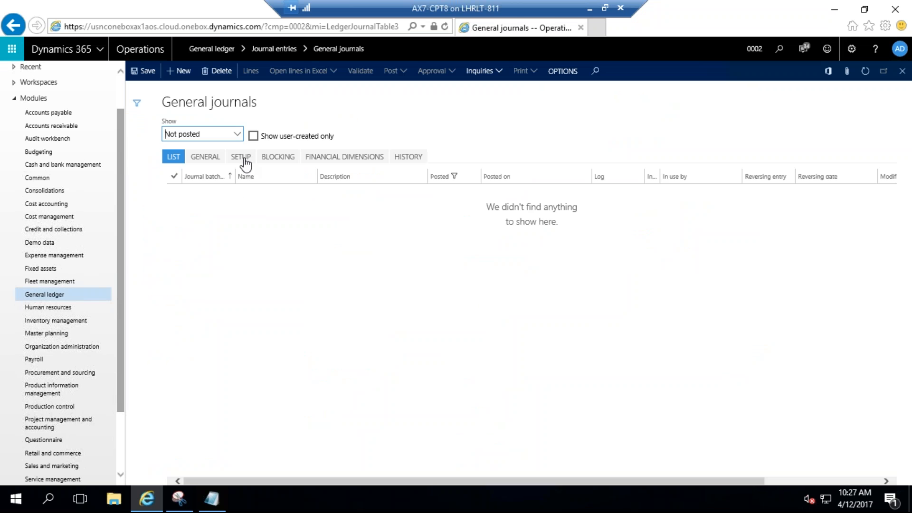
pyautogui.click(180, 72)
pyautogui.click(311, 192)
pyautogui.click(260, 222)
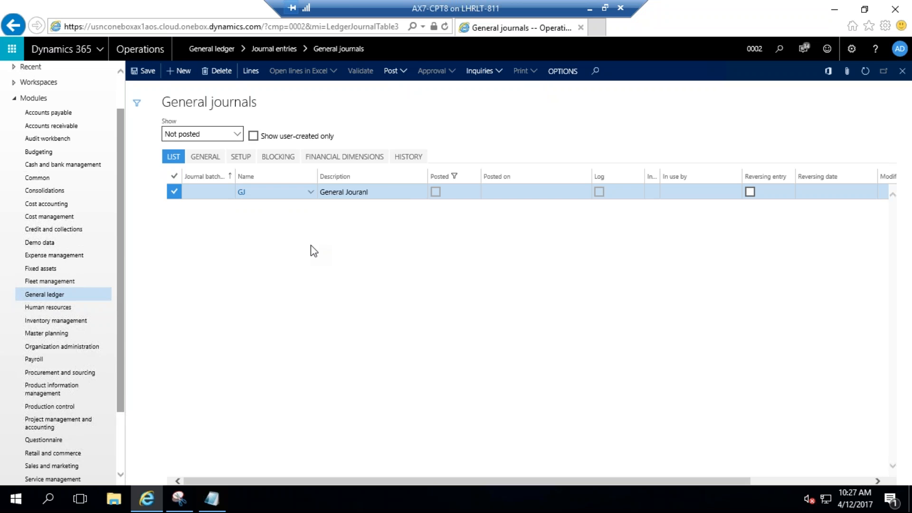
pyautogui.click(251, 73)
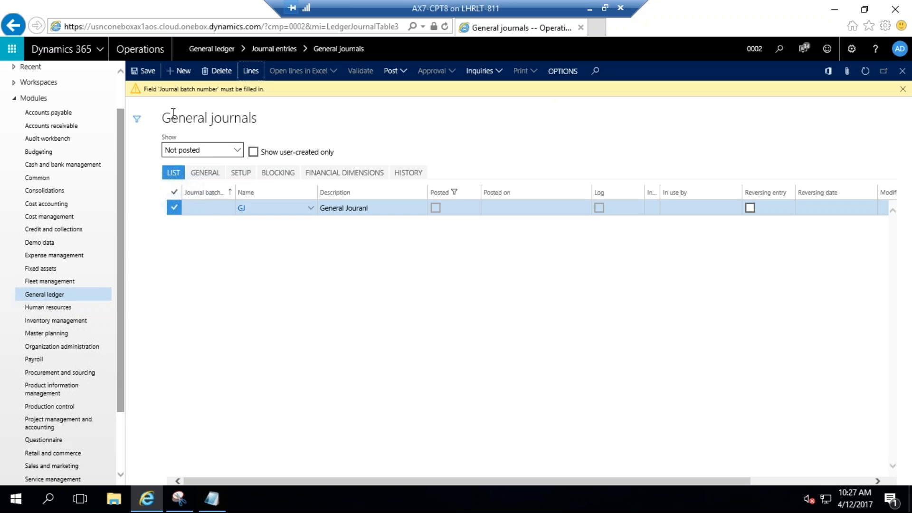
# Step: Dismiss the missing journal batch number warning, discard the journal unsaved, and reopen General ledger
pyautogui.click(208, 209)
pyautogui.click(902, 90)
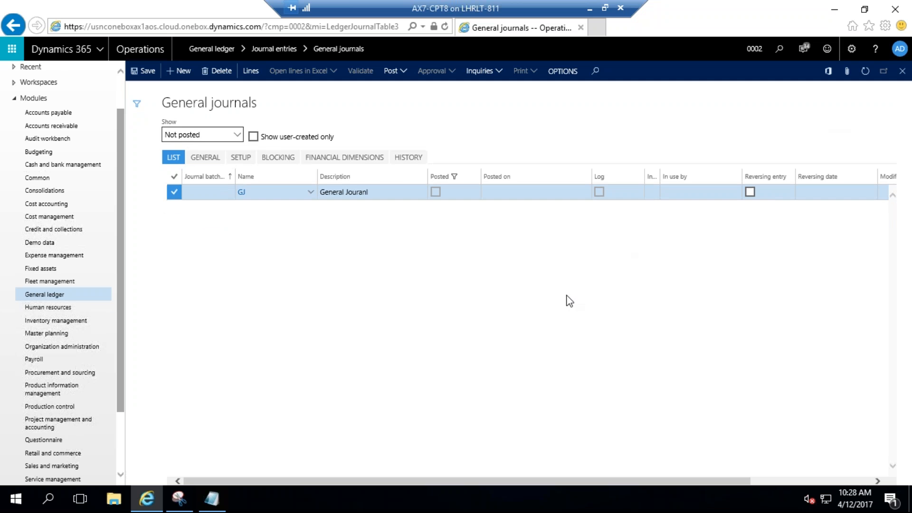
pyautogui.press('Escape')
pyautogui.click(530, 280)
pyautogui.click(53, 295)
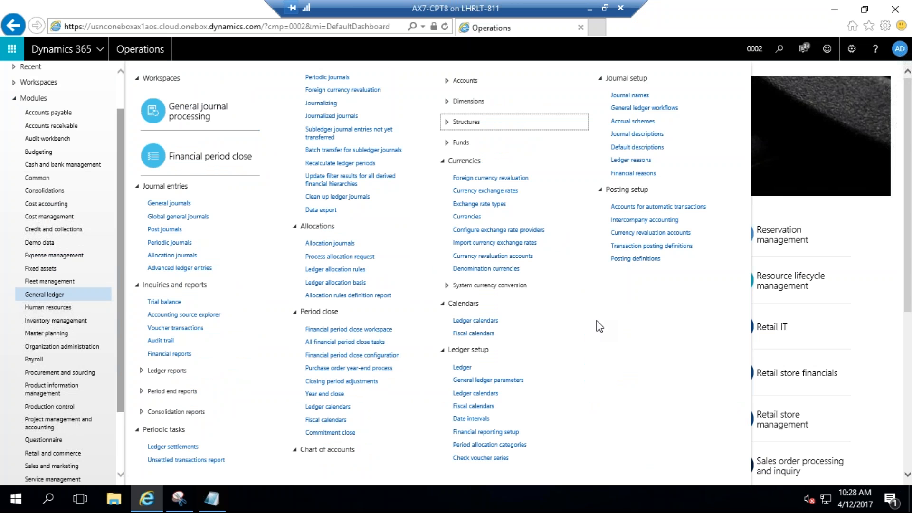
# Step: Open General ledger parameters' number sequences and look up a code for Journal batch number
pyautogui.click(497, 380)
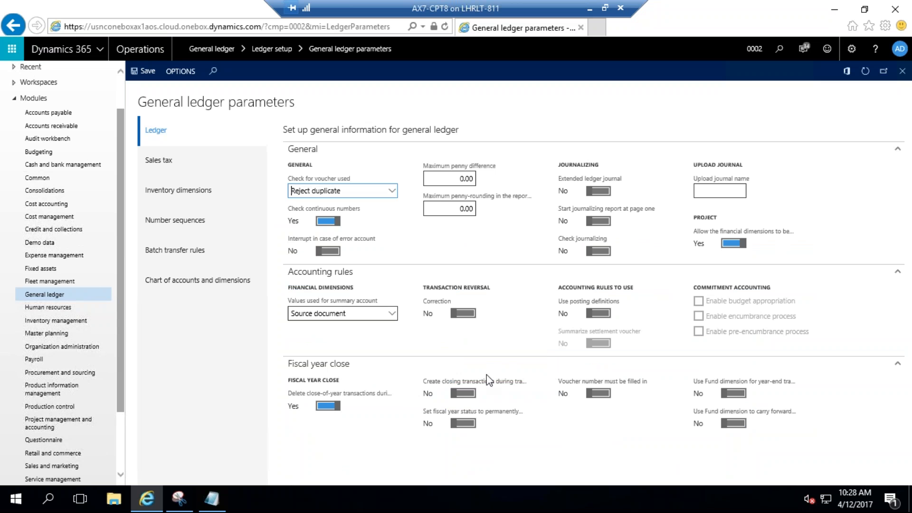
pyautogui.click(162, 225)
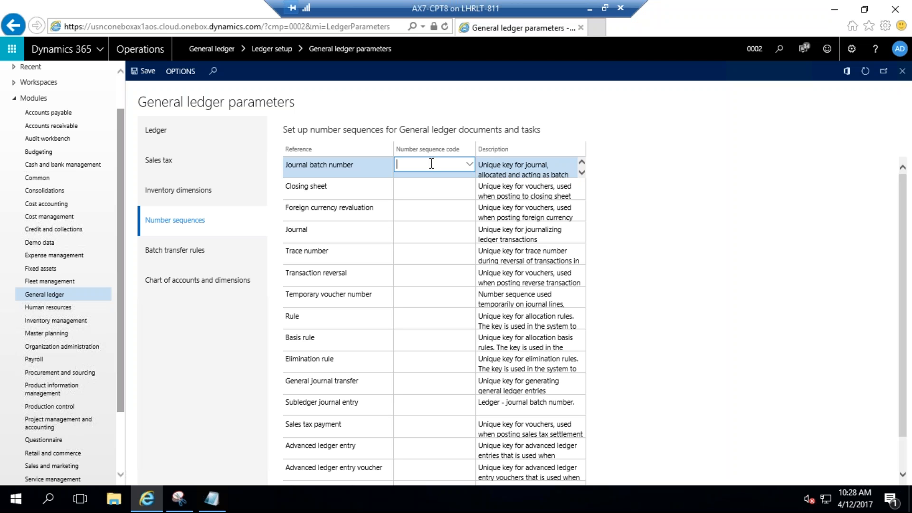
pyautogui.write('g')
pyautogui.click(469, 167)
pyautogui.click(470, 166)
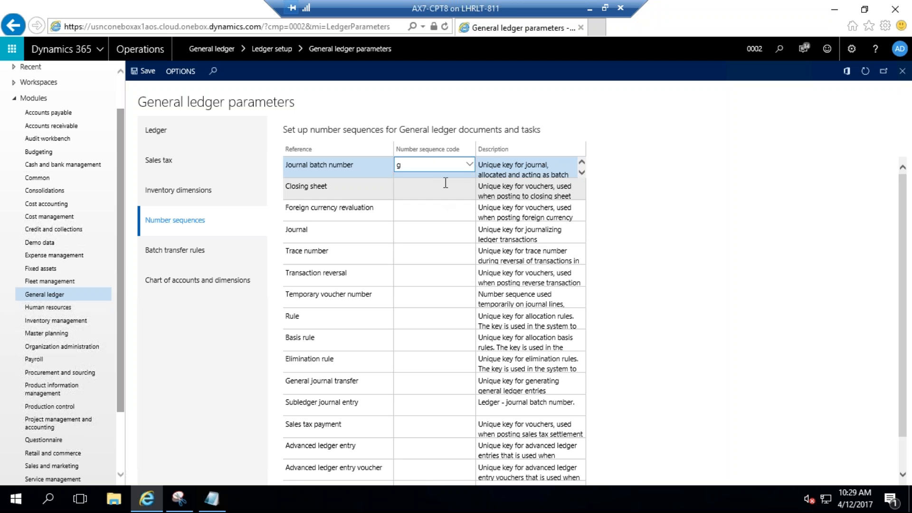
# Step: Leave the Journal batch number code blank and bring up Accounts payable's links
pyautogui.click(470, 167)
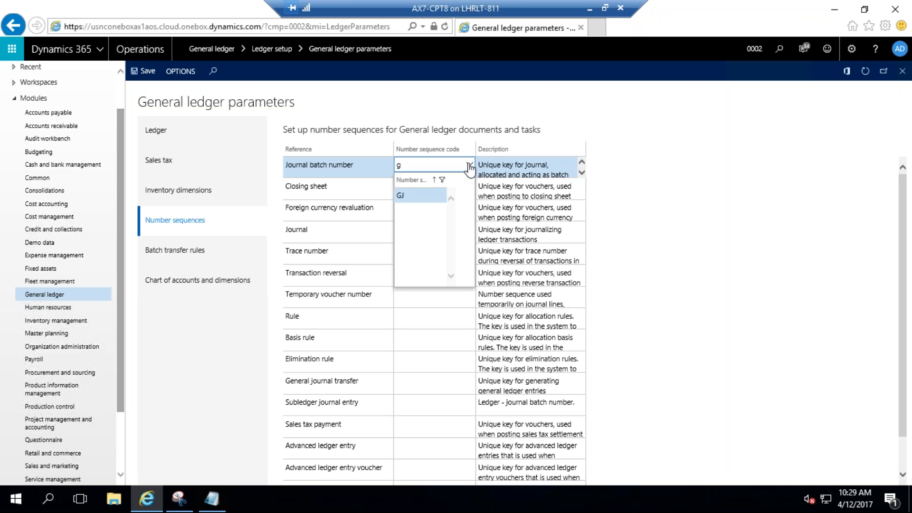
pyautogui.click(427, 165)
pyautogui.press('BackSpace')
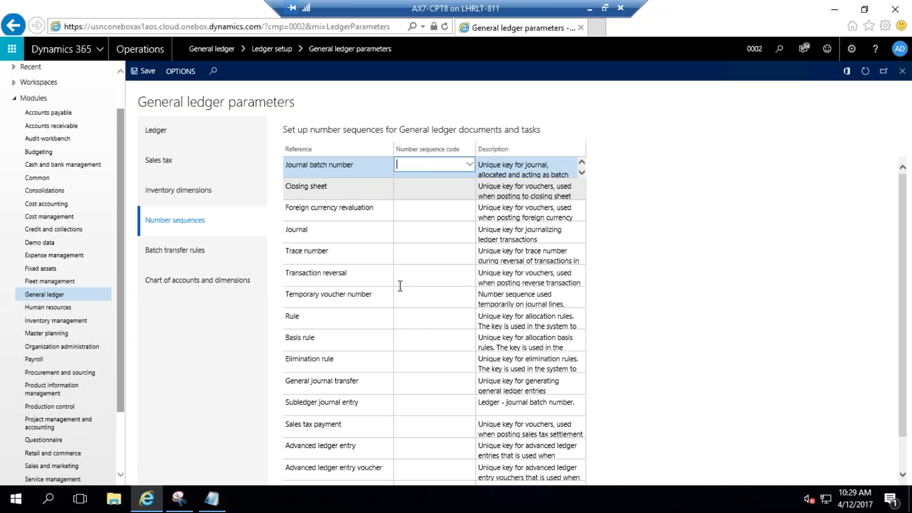
pyautogui.scroll(-1, 423, 345)
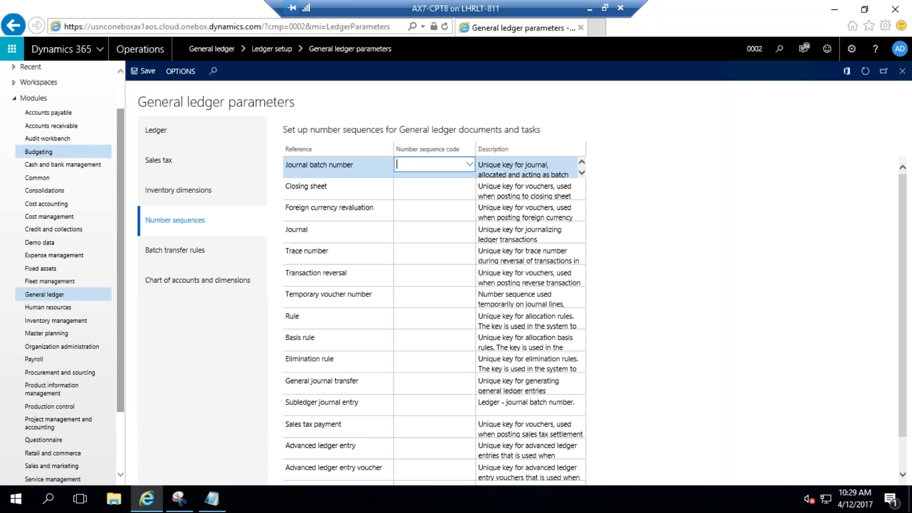
pyautogui.click(47, 112)
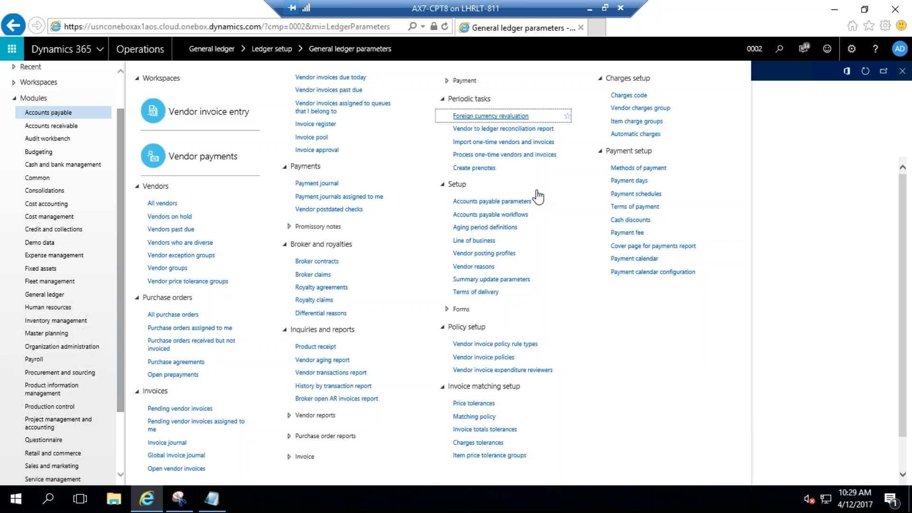
# Step: Check that Accounts payable parameters' number sequence codes are all blank, then show Organization administration's links
pyautogui.click(509, 204)
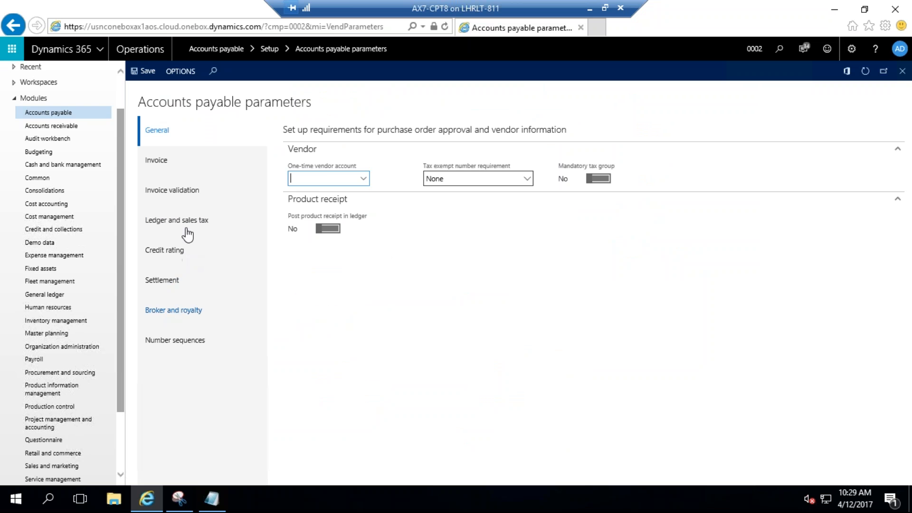
pyautogui.click(184, 348)
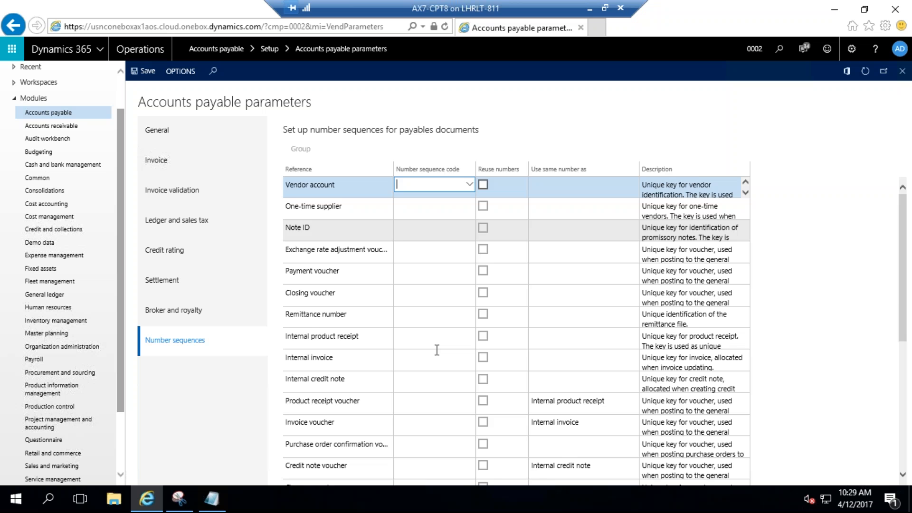
pyautogui.scroll(-5, 435, 350)
pyautogui.scroll(5, 436, 350)
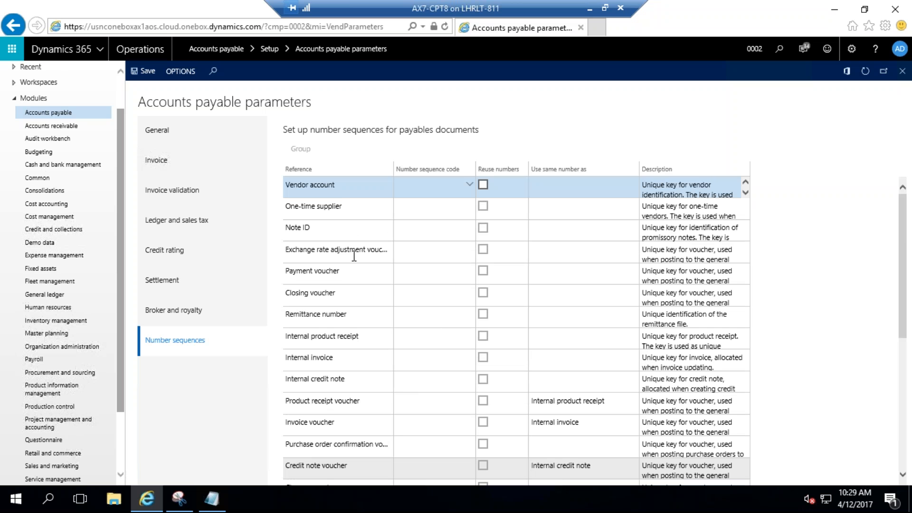
pyautogui.click(73, 351)
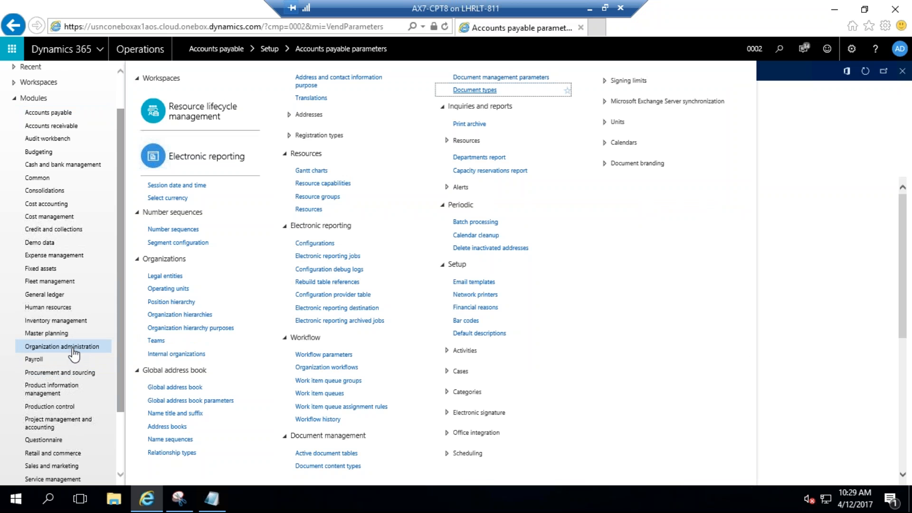
# Step: From Organization administration's Number sequences, run the Generate wizard past its Welcome and Setup pages
pyautogui.click(167, 230)
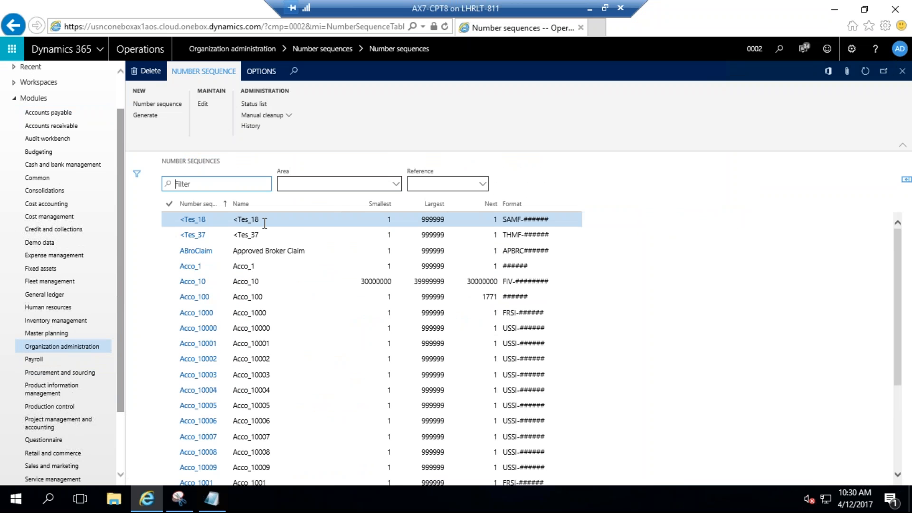
pyautogui.click(145, 115)
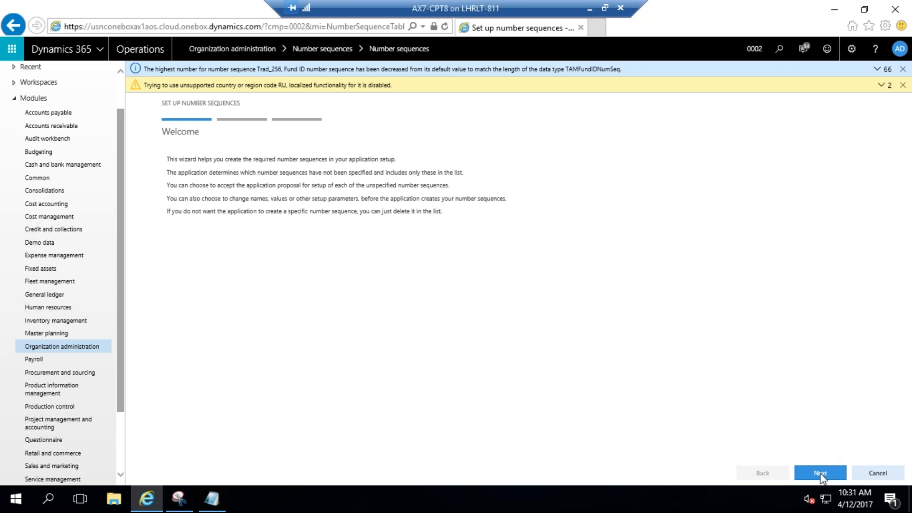
pyautogui.click(819, 471)
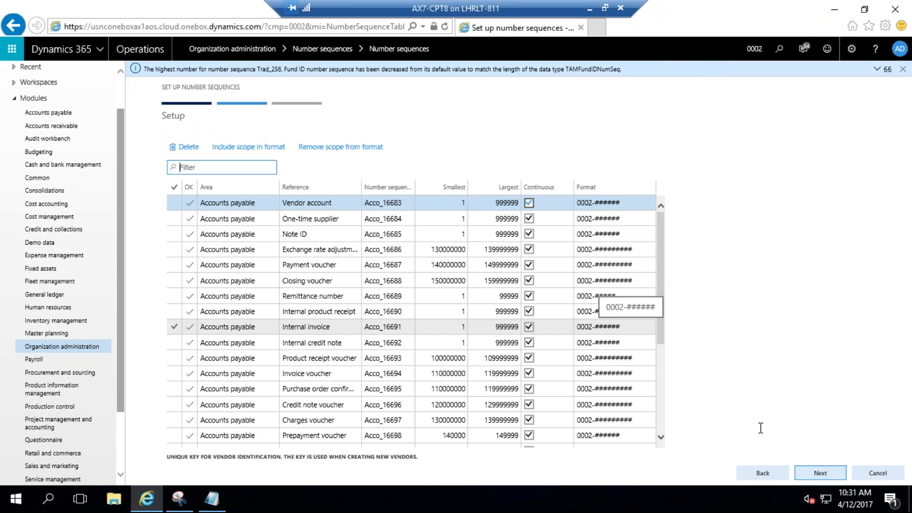
pyautogui.click(816, 471)
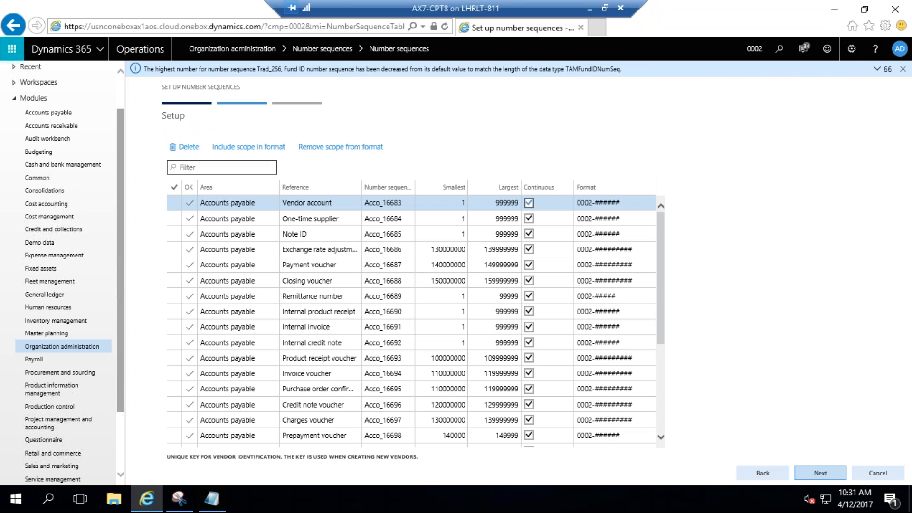
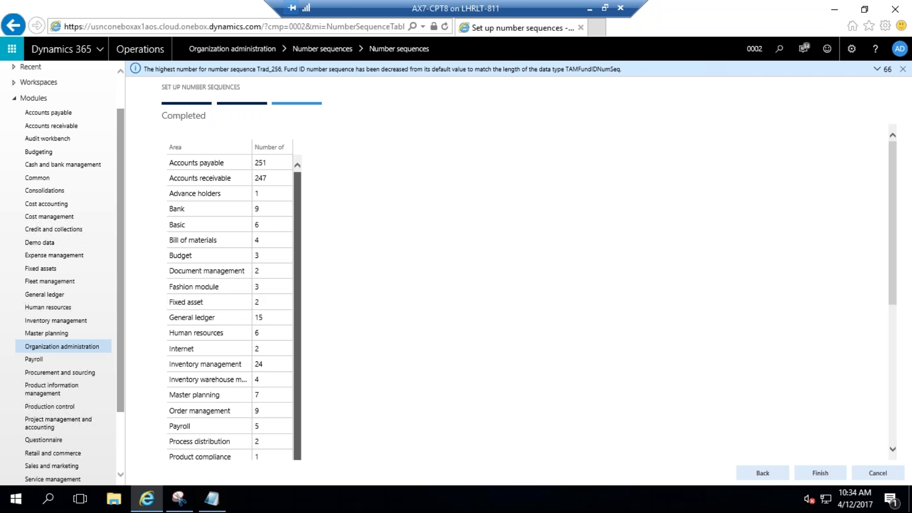
# Step: Complete the Set up number sequences wizard with Finish, then bring up the General ledger pages
pyautogui.click(820, 472)
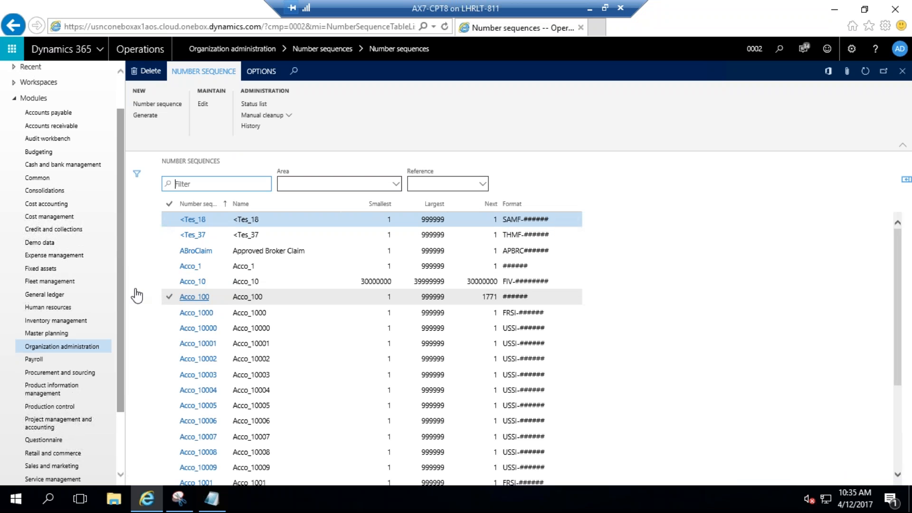
pyautogui.click(38, 295)
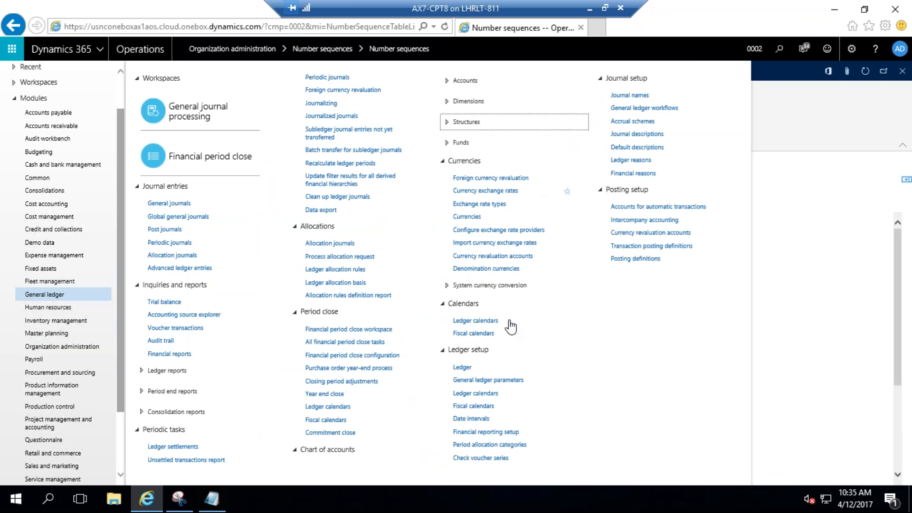
# Step: Check the Number sequences tab in General ledger parameters, then open the General journals list
pyautogui.click(511, 380)
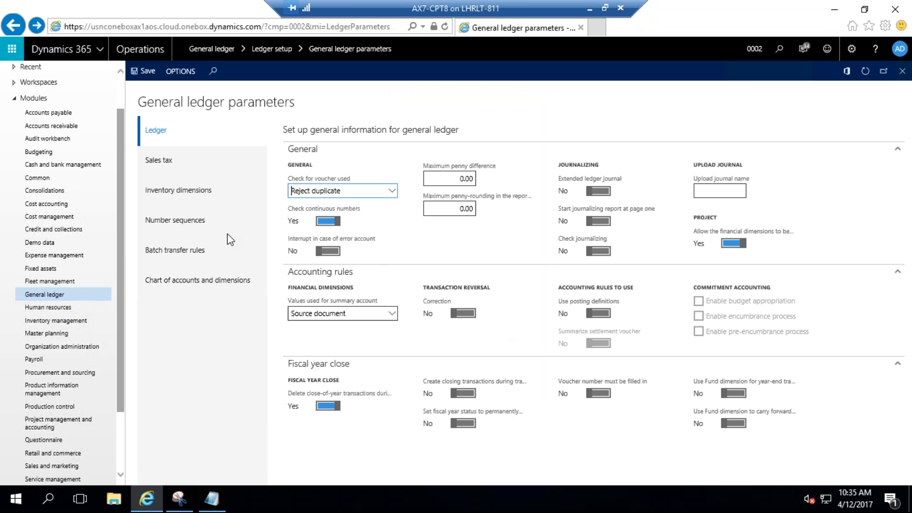
pyautogui.click(179, 222)
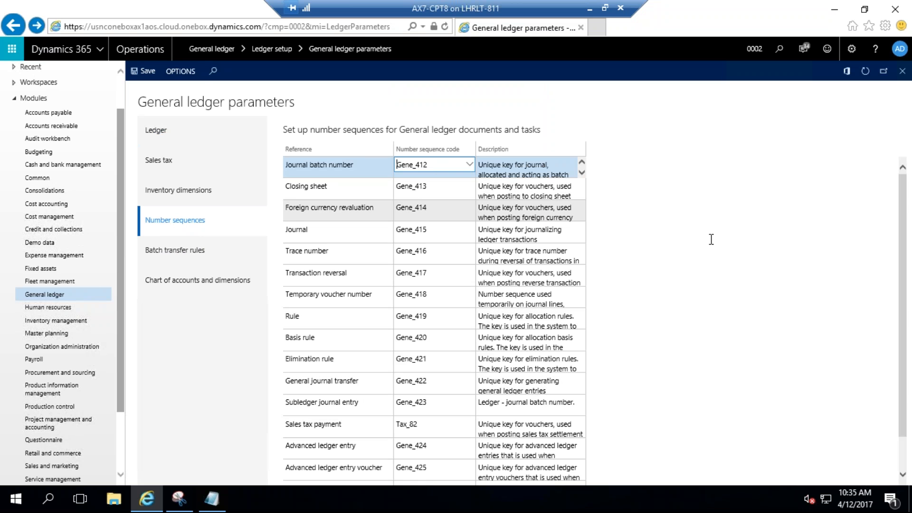
pyautogui.click(47, 295)
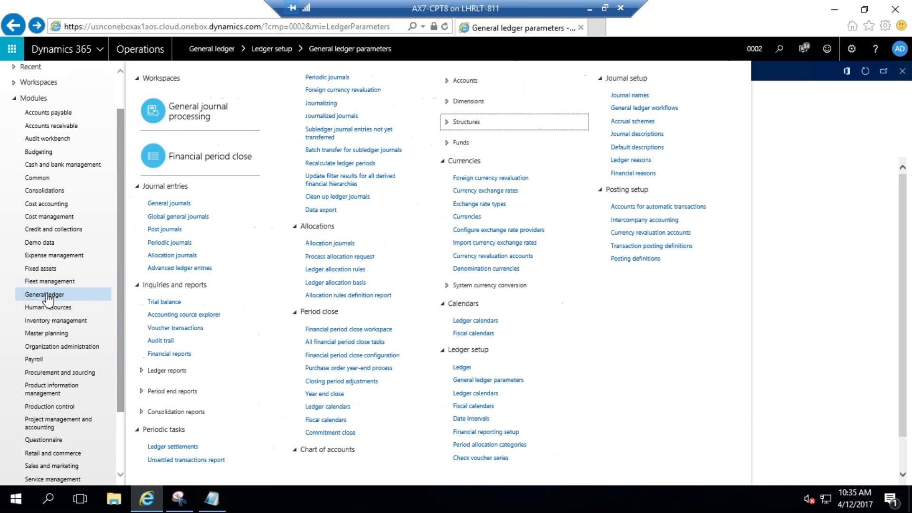
pyautogui.click(169, 204)
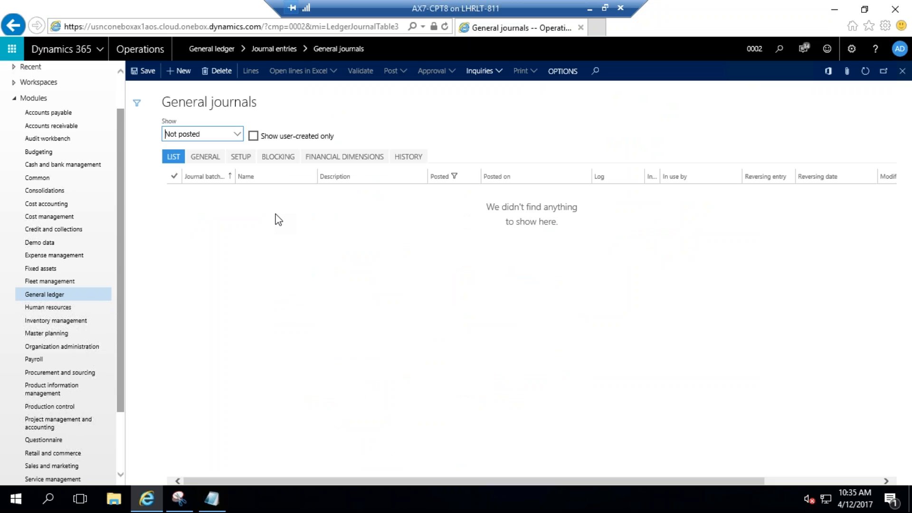
pyautogui.click(179, 72)
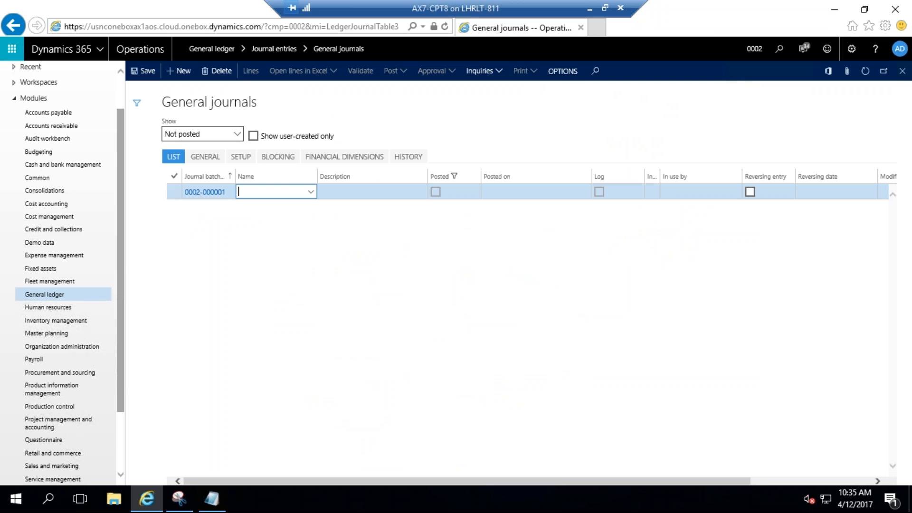
pyautogui.click(310, 192)
pyautogui.click(311, 192)
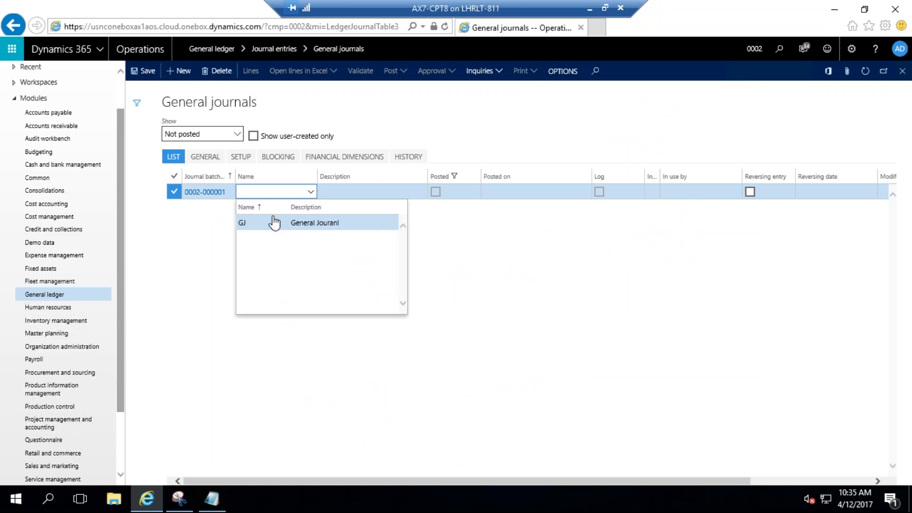
pyautogui.click(275, 222)
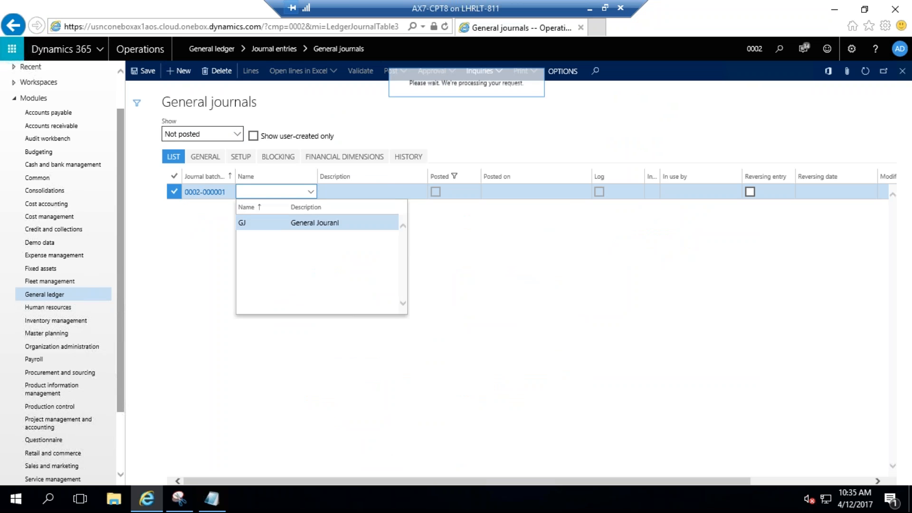
pyautogui.click(249, 73)
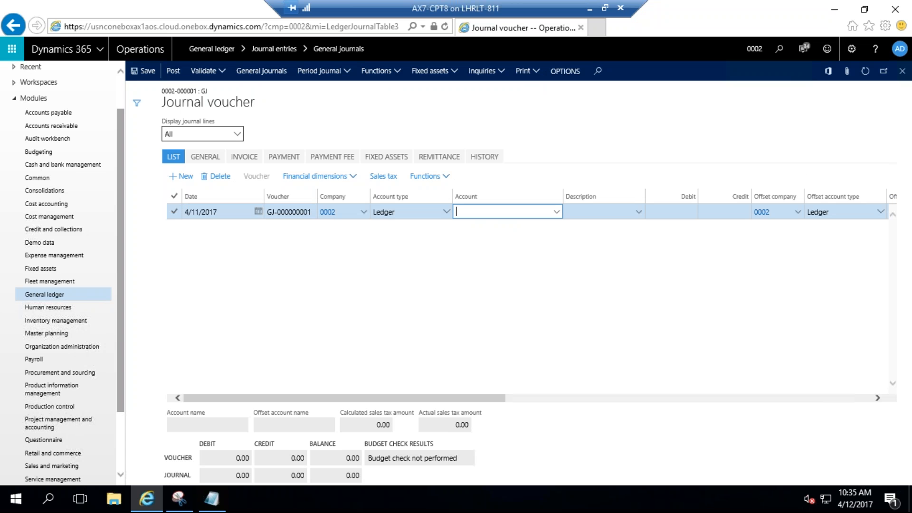
# Step: Search 'long' and set the line's account to main account 250100 Longterm Bank Loans
pyautogui.write('ong')
pyautogui.click(556, 212)
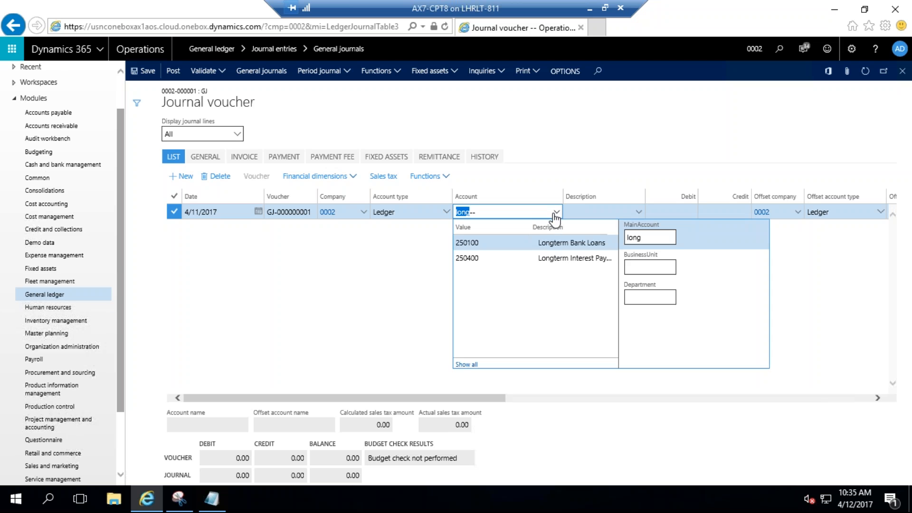
pyautogui.click(564, 244)
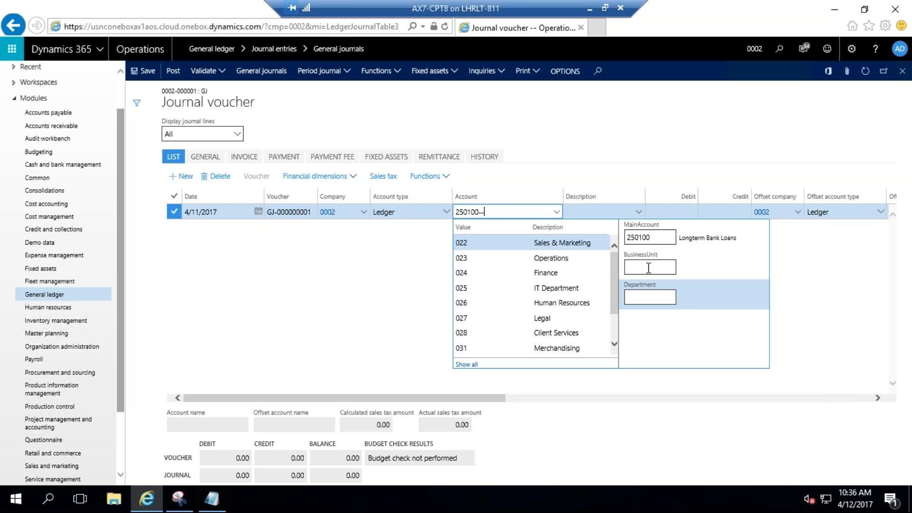
pyautogui.click(792, 300)
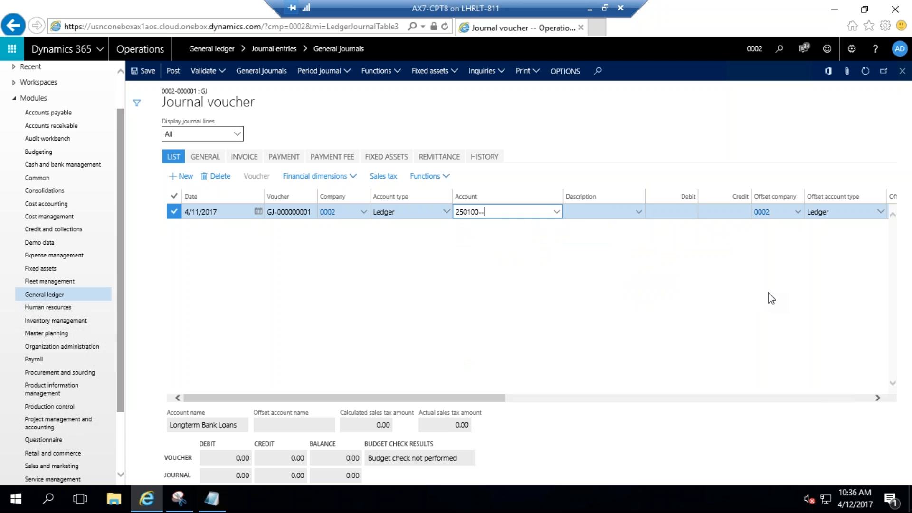
# Step: Add department 024 Finance to the account, then delete it again
pyautogui.click(556, 212)
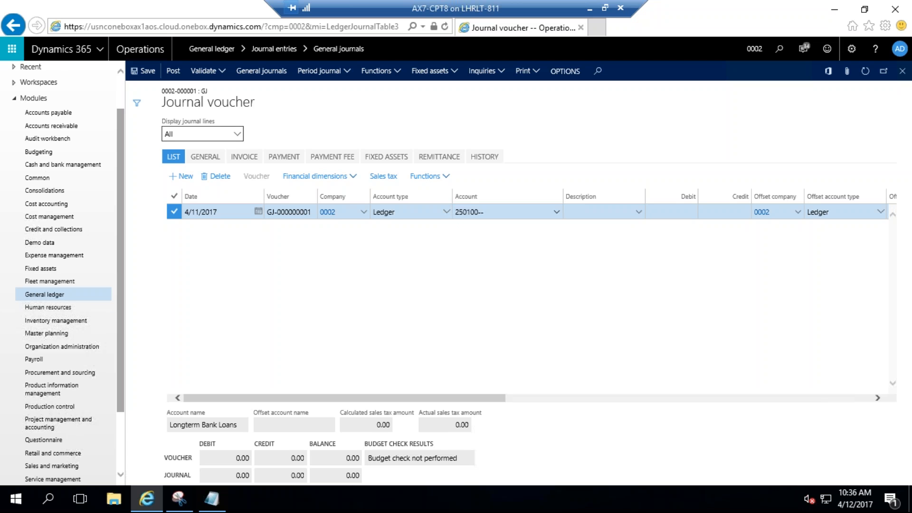
pyautogui.click(555, 212)
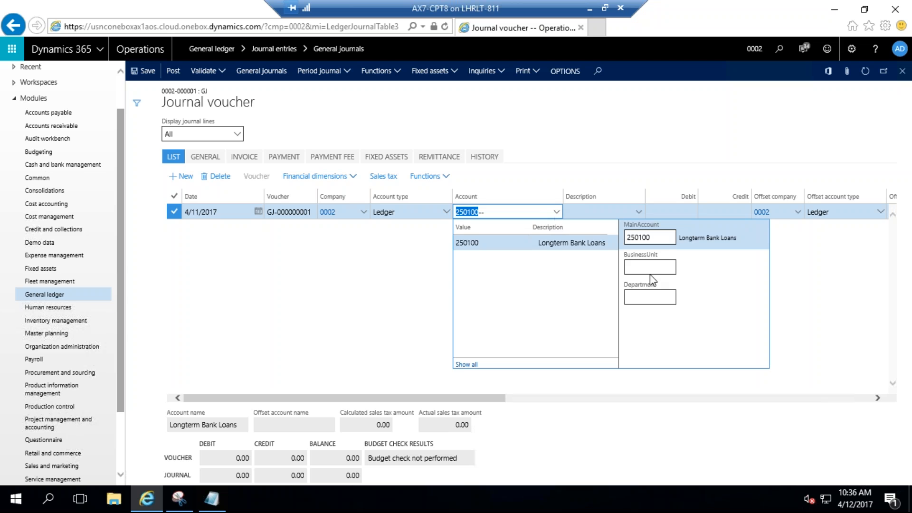
pyautogui.click(659, 297)
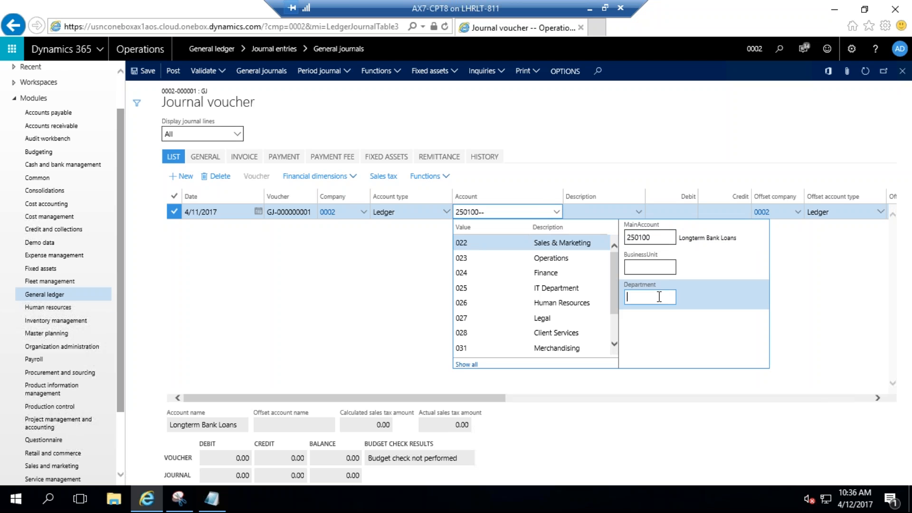
pyautogui.click(550, 272)
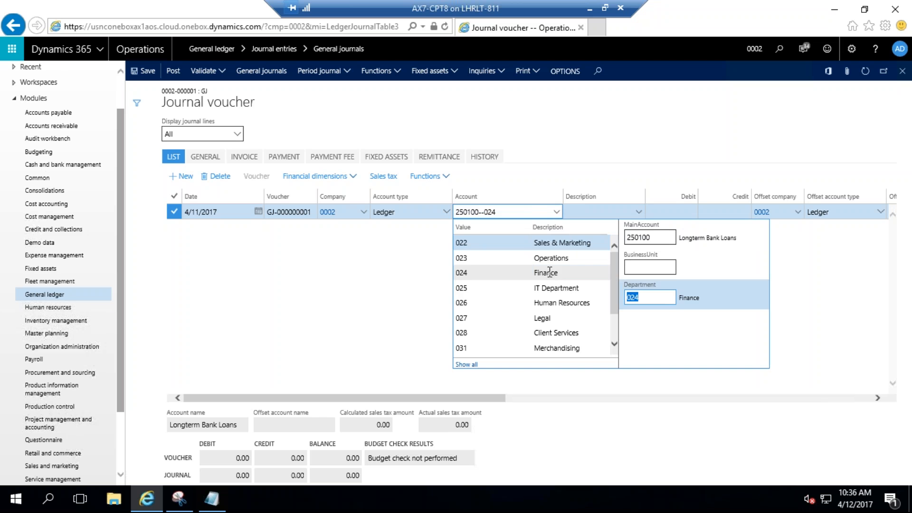
pyautogui.click(370, 303)
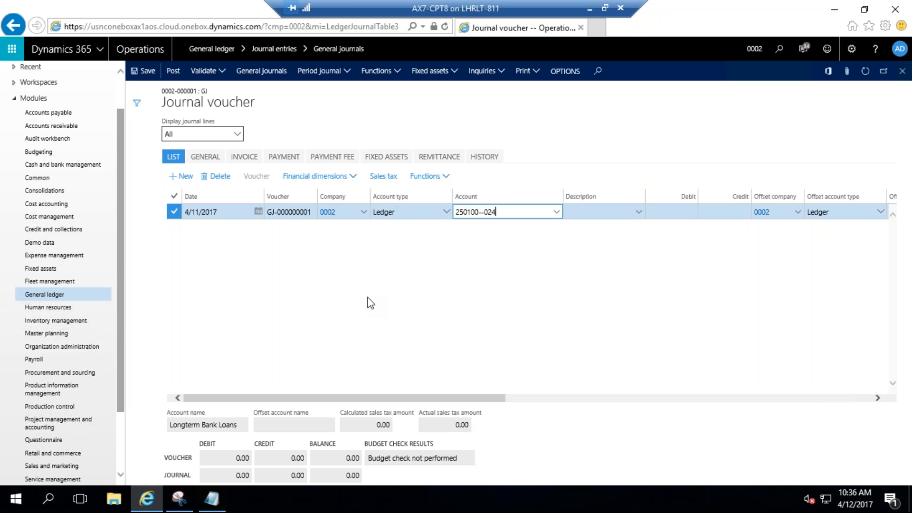
pyautogui.press('BackSpace')
pyautogui.press('BackSpace')
pyautogui.press('BackSpace')
# Step: Enter a credit amount of 100000 on the journal line
pyautogui.click(717, 212)
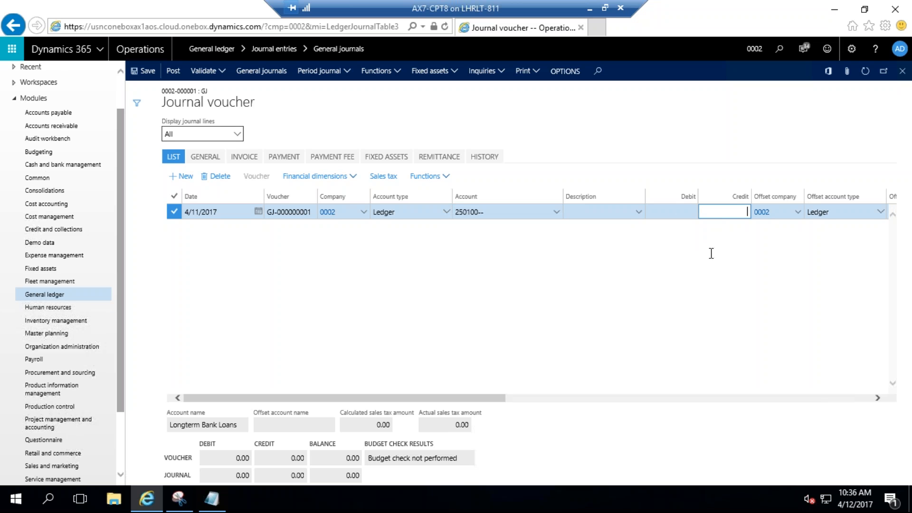
pyautogui.write('100000')
pyautogui.press('Tab')
pyautogui.moveTo(497, 398); pyautogui.dragTo(662, 390)
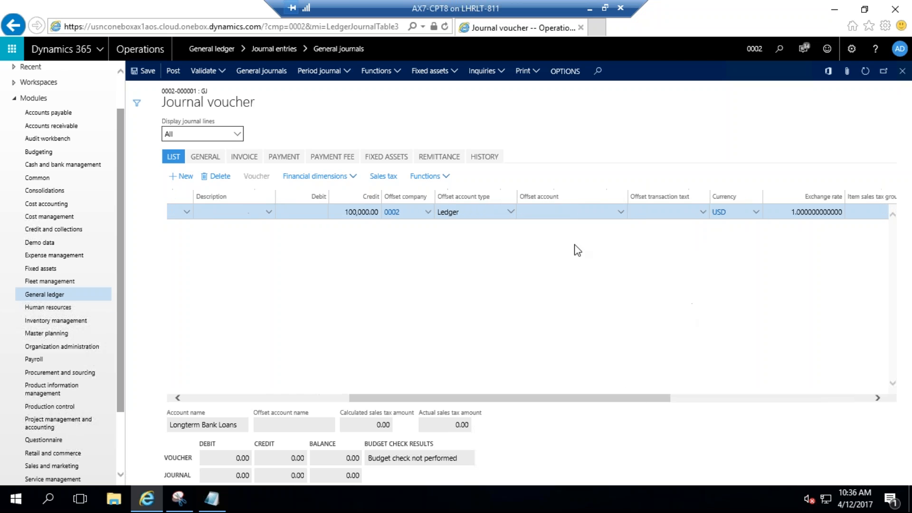
# Step: Set offset account 110110 Bank Account - USD and post the journal
pyautogui.click(620, 214)
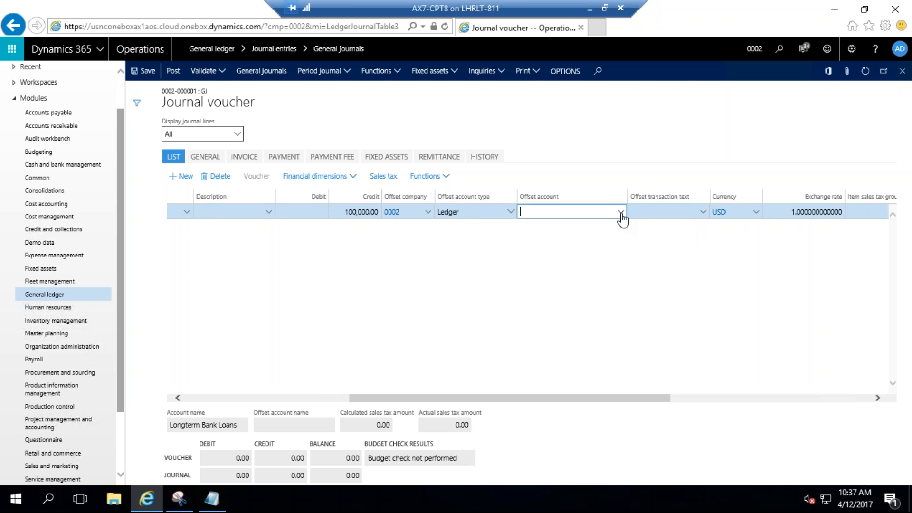
pyautogui.click(620, 214)
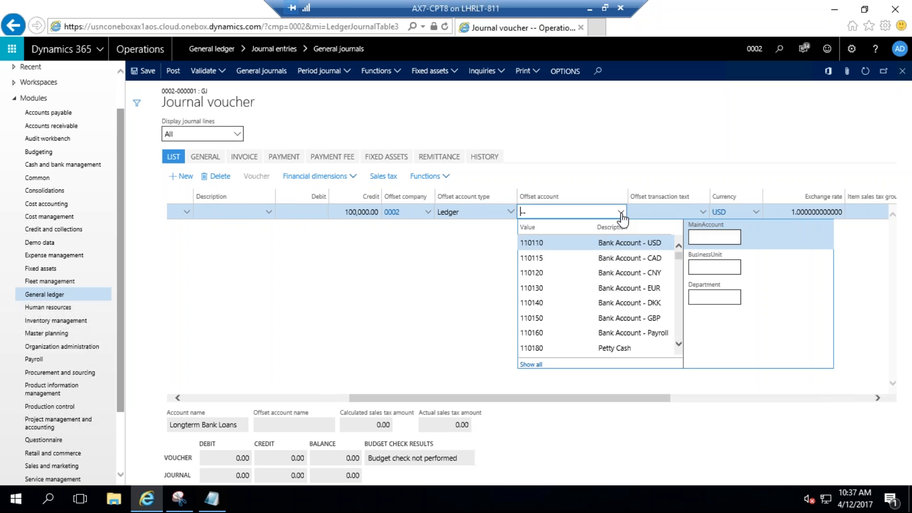
pyautogui.click(622, 245)
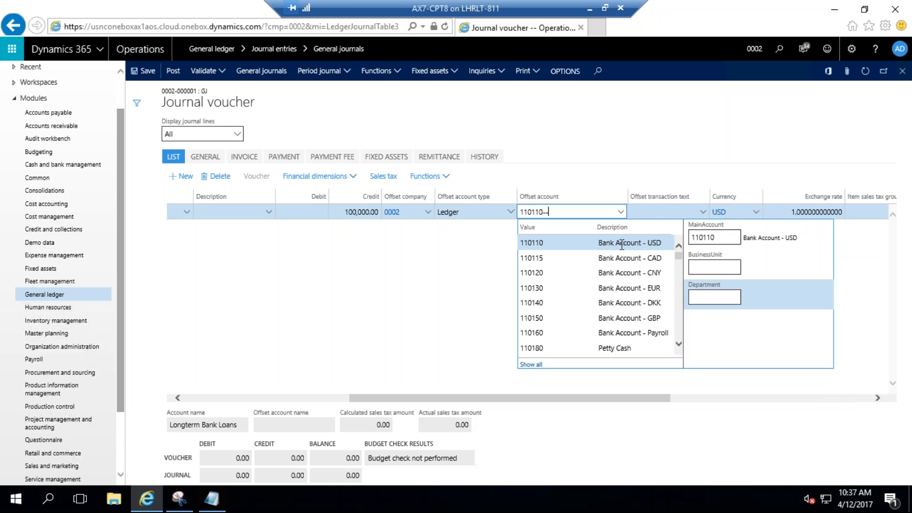
pyautogui.click(475, 308)
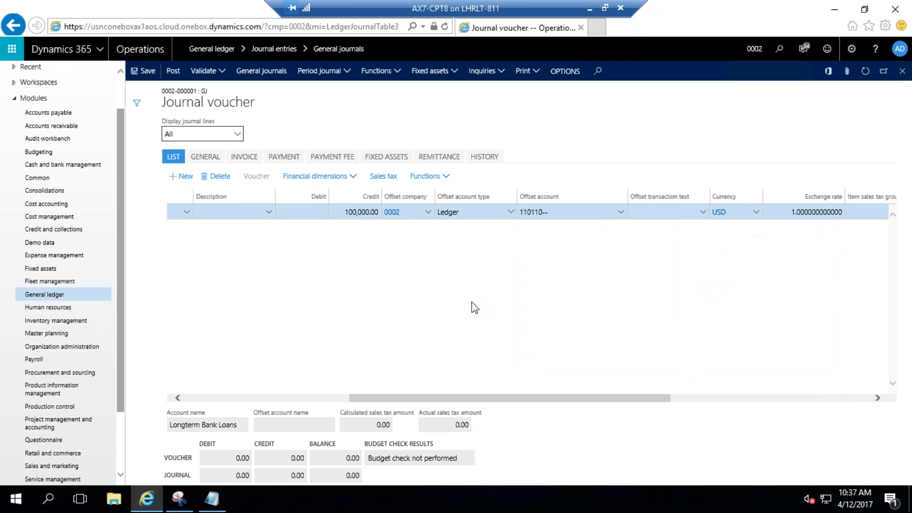
pyautogui.click(174, 73)
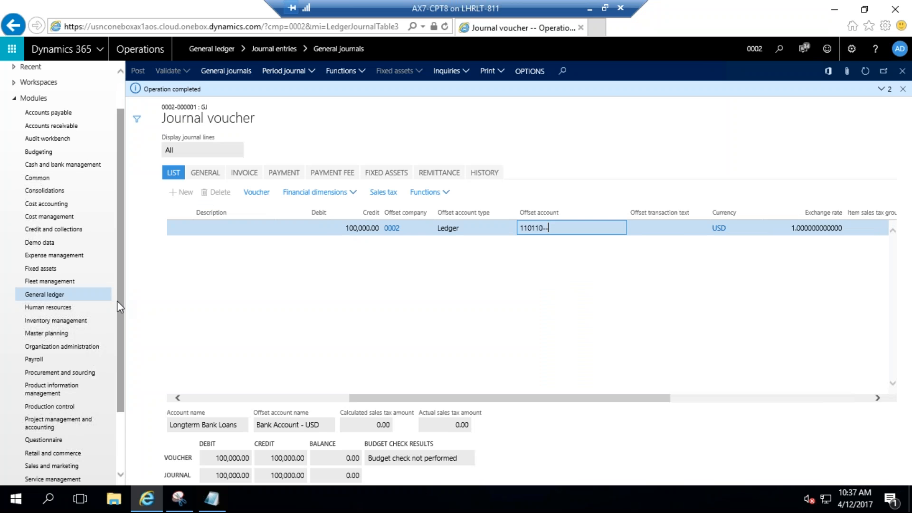
pyautogui.moveTo(121, 303); pyautogui.dragTo(120, 366)
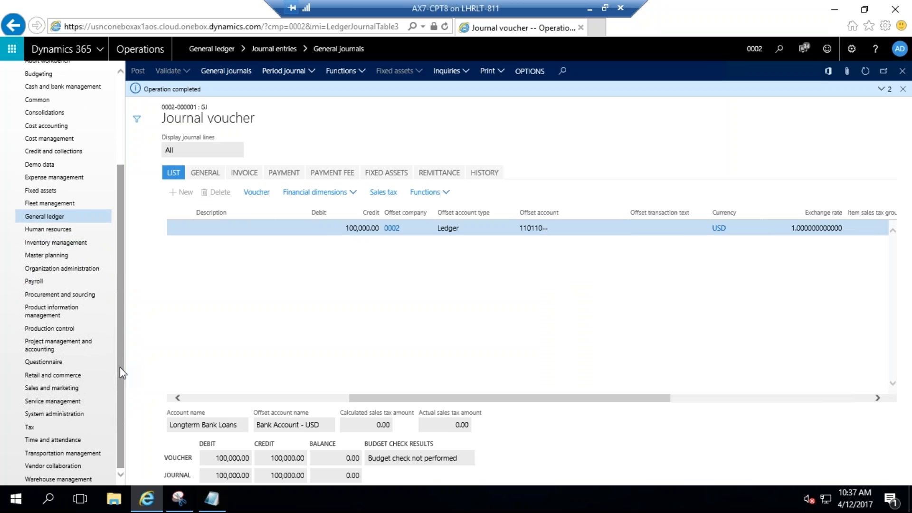
pyautogui.click(56, 220)
pyautogui.click(180, 300)
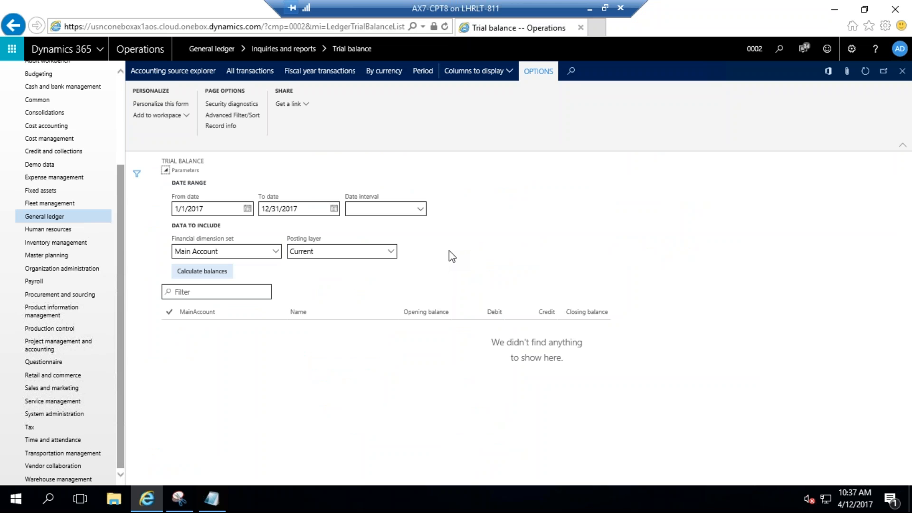
pyautogui.click(190, 272)
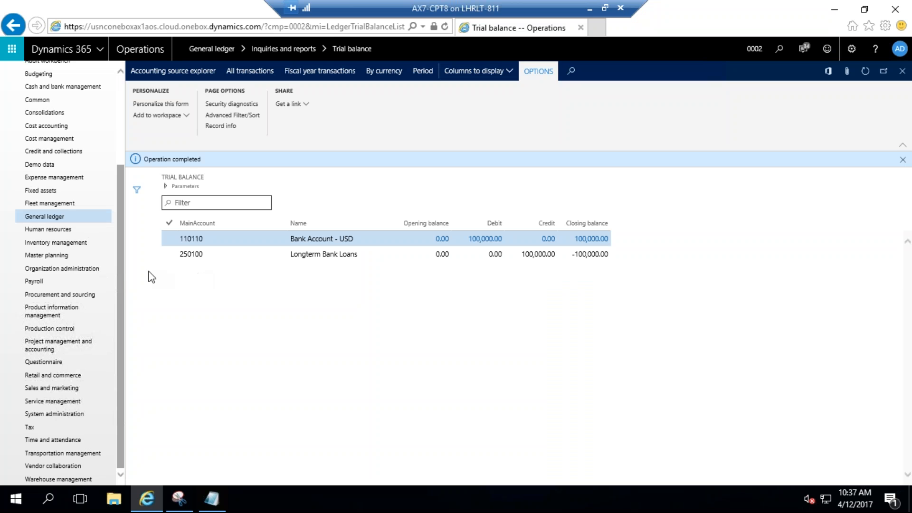
pyautogui.moveTo(120, 273); pyautogui.dragTo(124, 170)
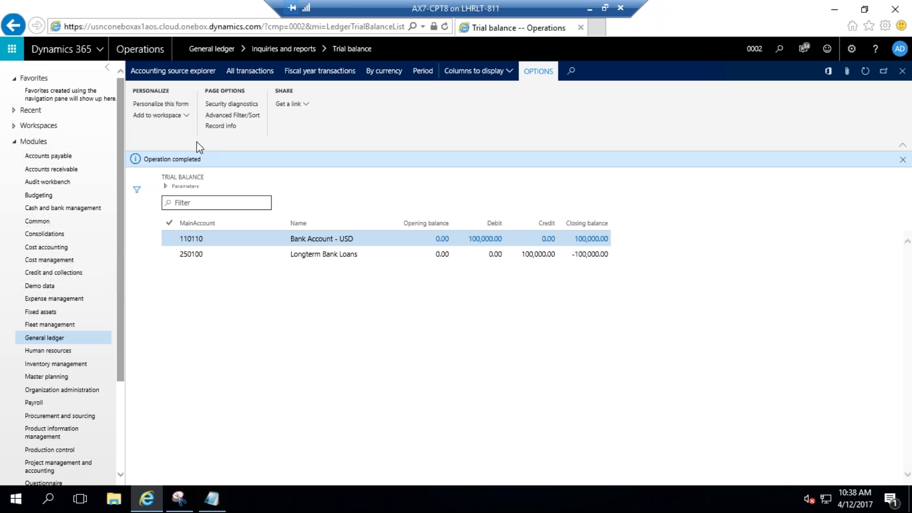
pyautogui.click(51, 158)
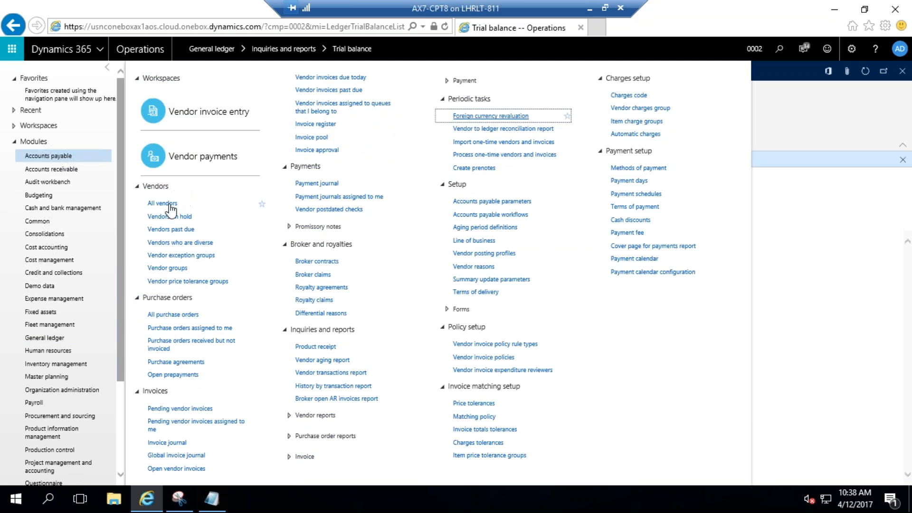
pyautogui.click(162, 203)
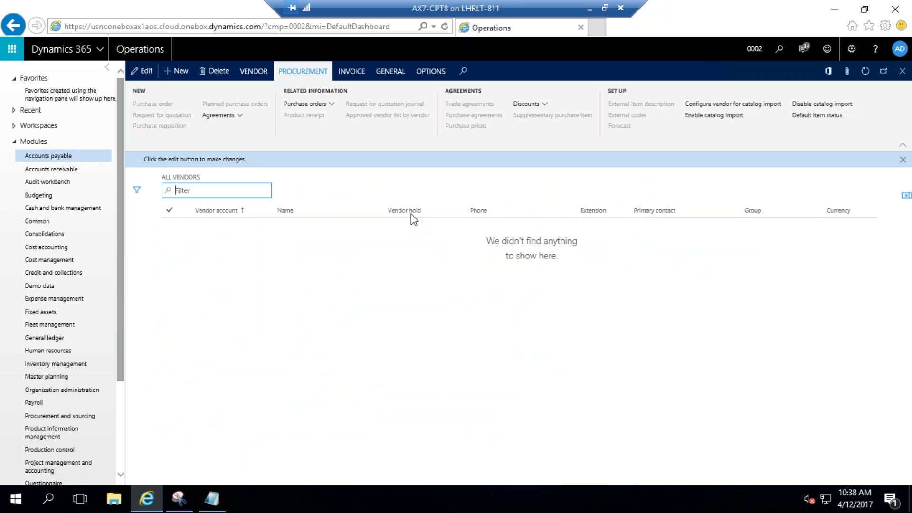
pyautogui.click(178, 74)
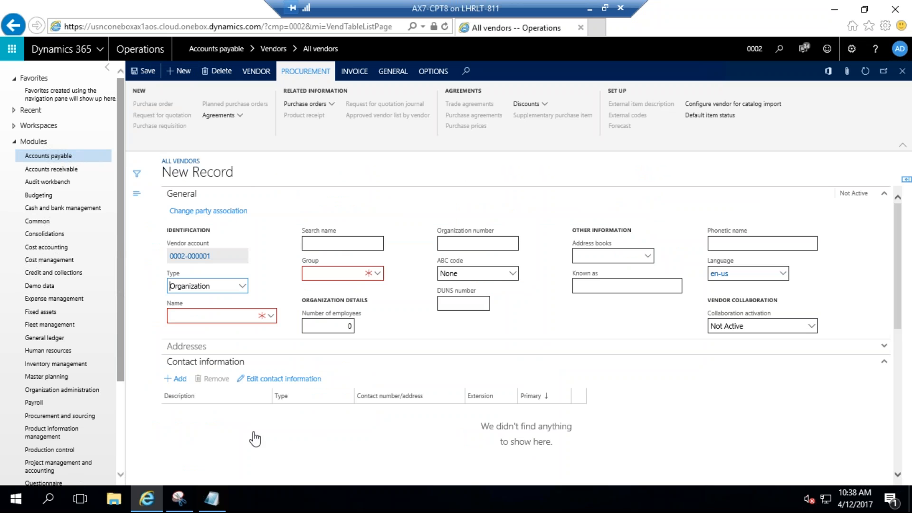
pyautogui.click(220, 498)
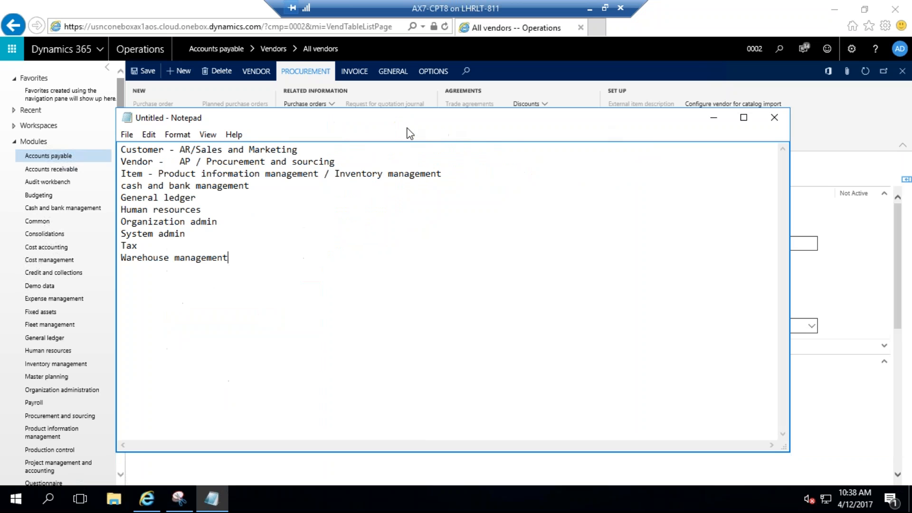
# Step: Rearrange Notepad and add a 'Vendor Creation' heading with a tab-indented 'vendor group' line
pyautogui.moveTo(790, 204); pyautogui.dragTo(411, 216)
pyautogui.moveTo(299, 129); pyautogui.dragTo(683, 104)
pyautogui.press('Return')
pyautogui.press('Return')
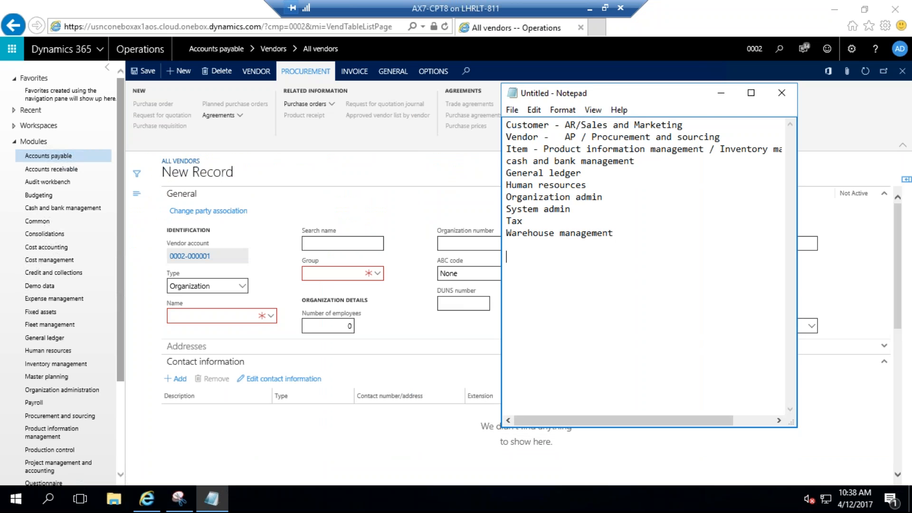
pyautogui.write('Vendor Creation')
pyautogui.write('ven')
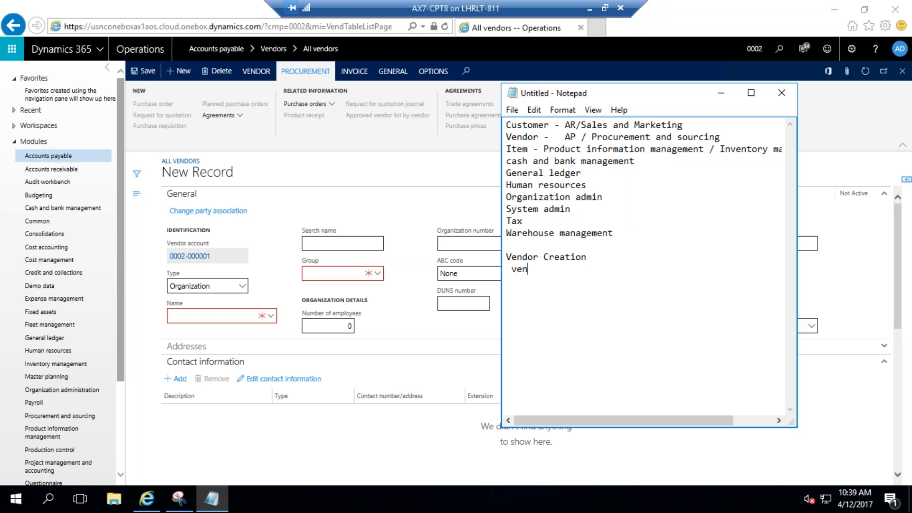
pyautogui.write('dor grouup')
pyautogui.press('BackSpace')
pyautogui.press('BackSpace')
pyautogui.press('BackSpace')
pyautogui.write('up')
pyautogui.click(514, 272)
pyautogui.press('BackSpace')
pyautogui.press('Tab')
pyautogui.click(402, 316)
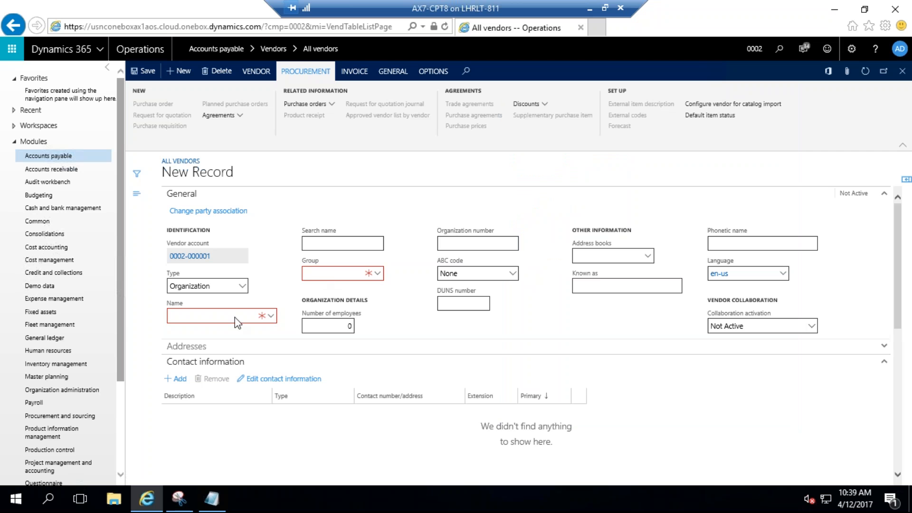
pyautogui.click(216, 316)
pyautogui.write('Wahee')
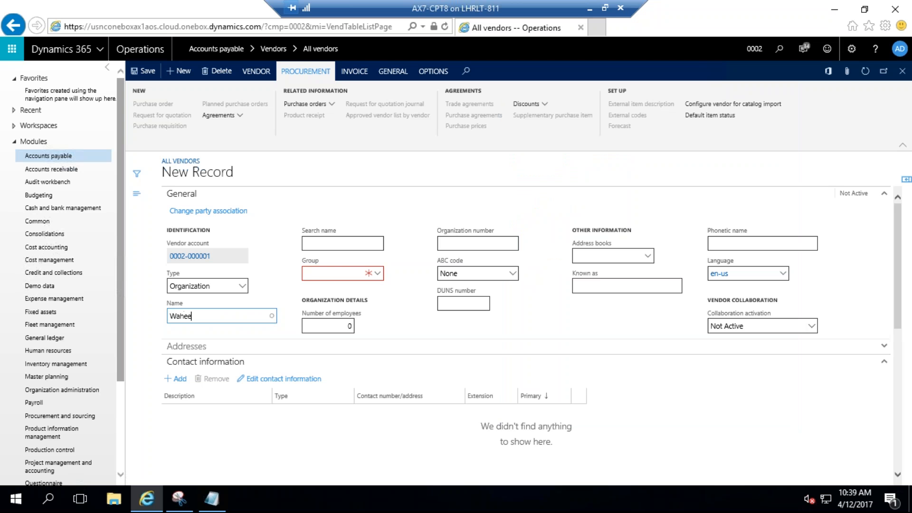
pyautogui.write('d')
pyautogui.press('BackSpace')
pyautogui.press('BackSpace')
pyautogui.press('BackSpace')
pyautogui.press('BackSpace')
pyautogui.press('BackSpace')
pyautogui.press('BackSpace')
pyautogui.click(53, 161)
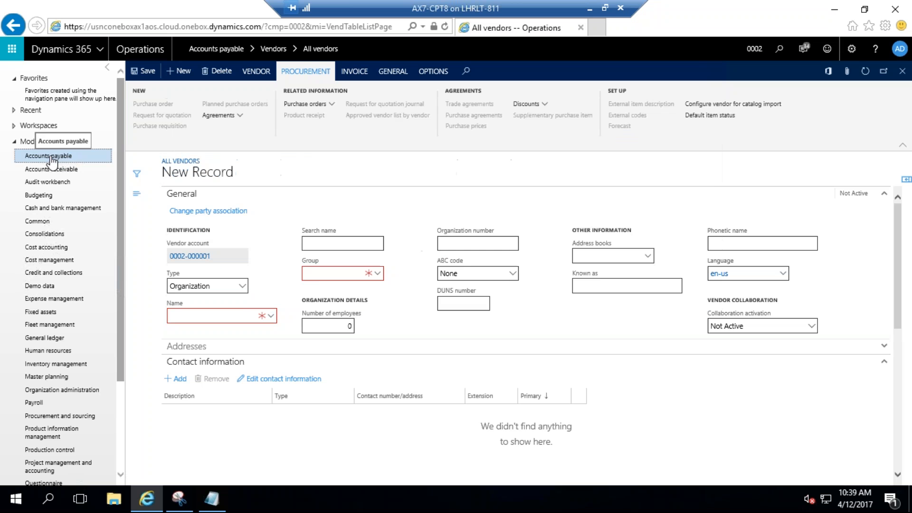
pyautogui.click(52, 162)
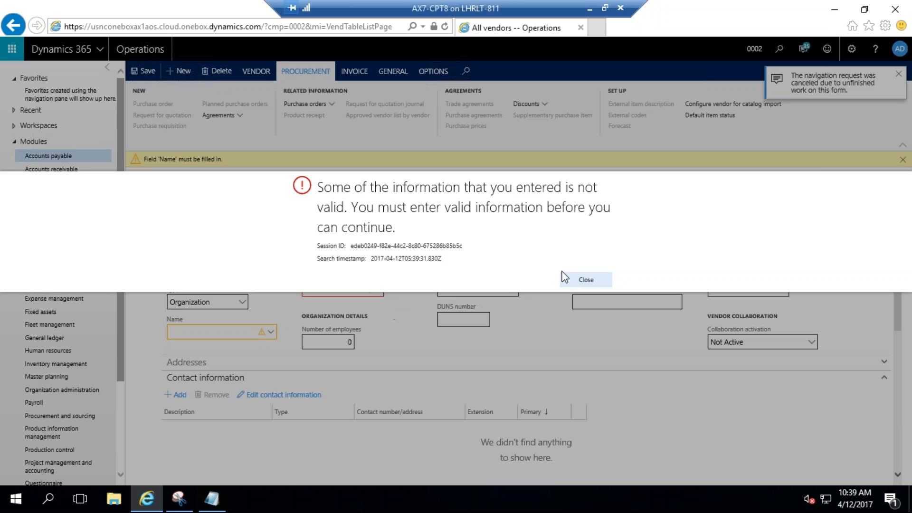
# Step: Discard the unsaved vendor, then add a new row in Vendor groups and go to its Terms of payment
pyautogui.click(570, 282)
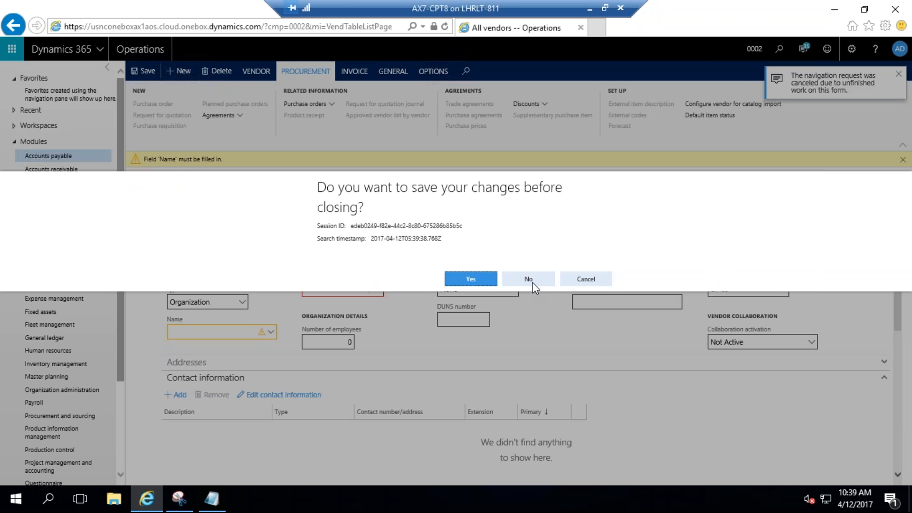
pyautogui.click(533, 282)
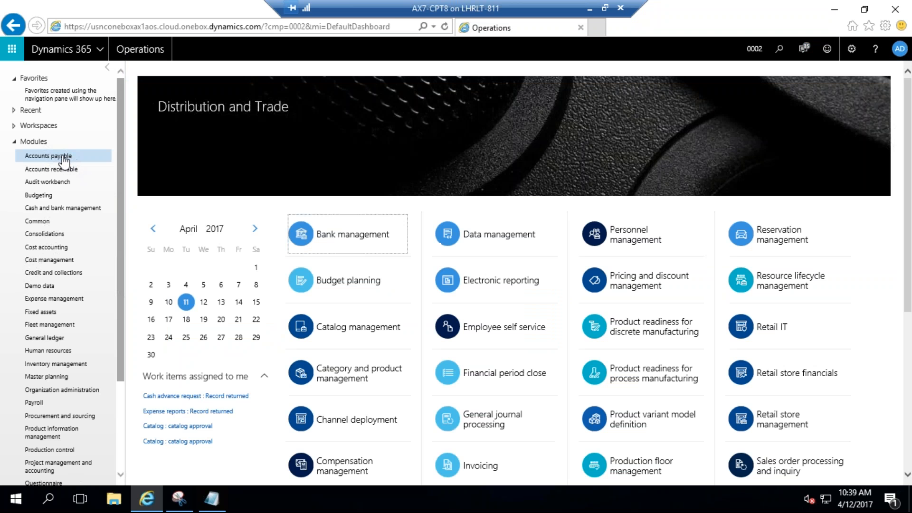
pyautogui.click(48, 155)
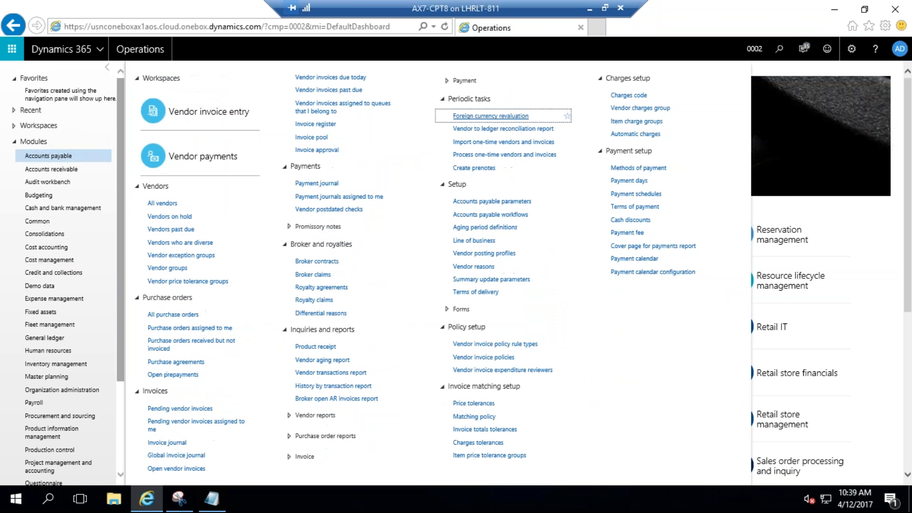
pyautogui.click(166, 269)
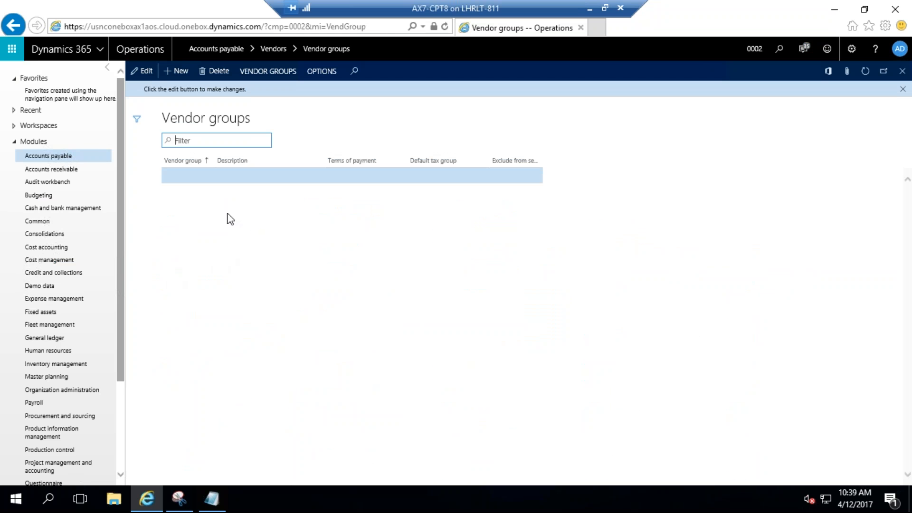
pyautogui.click(191, 177)
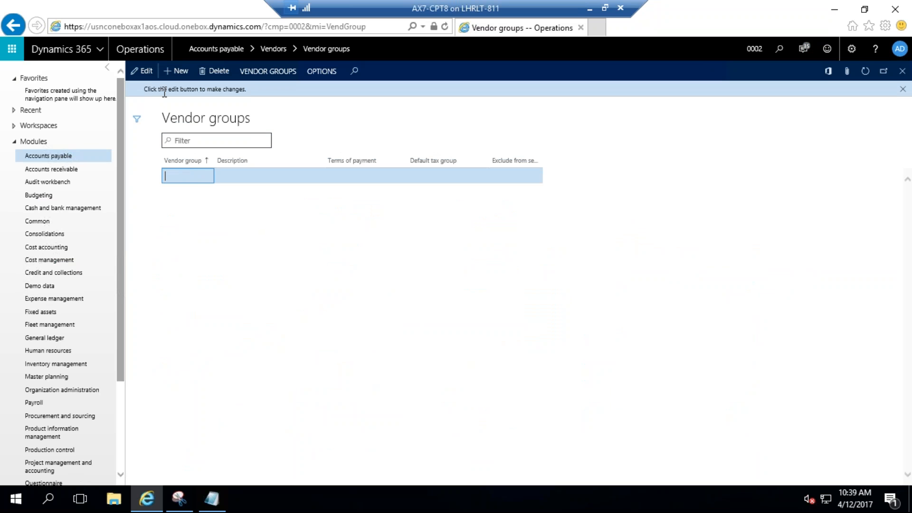
pyautogui.click(178, 71)
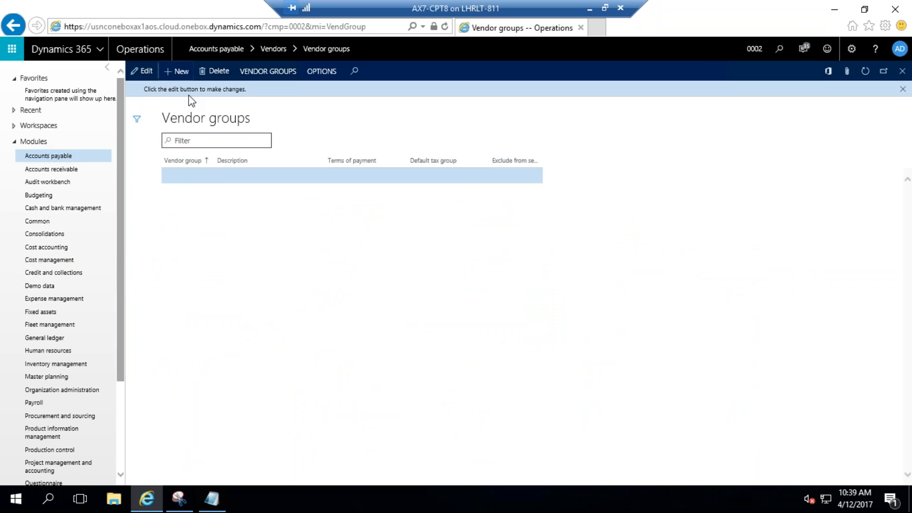
pyautogui.click(357, 160)
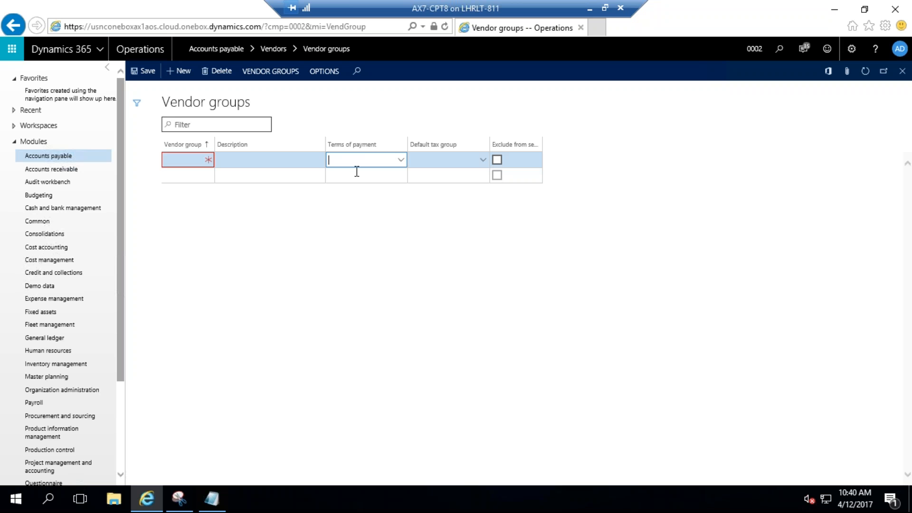
pyautogui.click(213, 498)
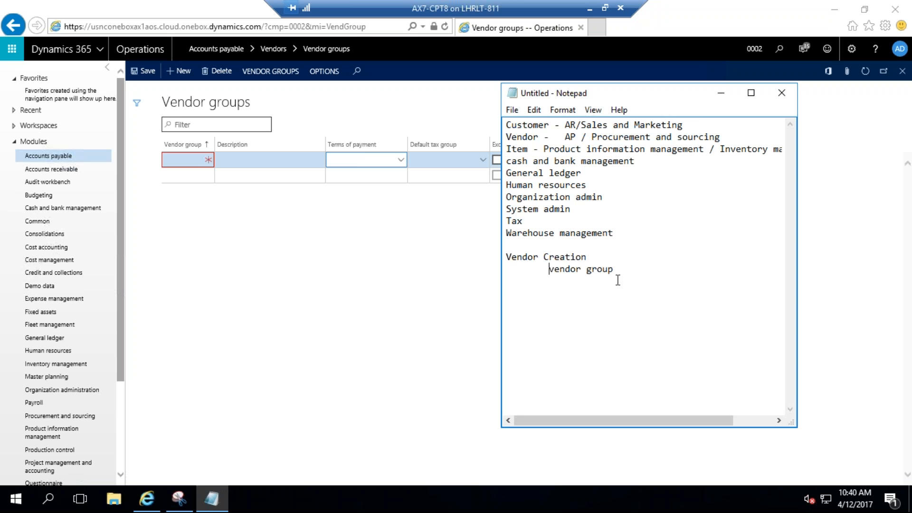
# Step: Add a further-indented 'Terms of payment' line under vendor group in the notes
pyautogui.press('Return')
pyautogui.press('Tab')
pyautogui.write('Terms of payment')
pyautogui.moveTo(671, 95); pyautogui.dragTo(656, 242)
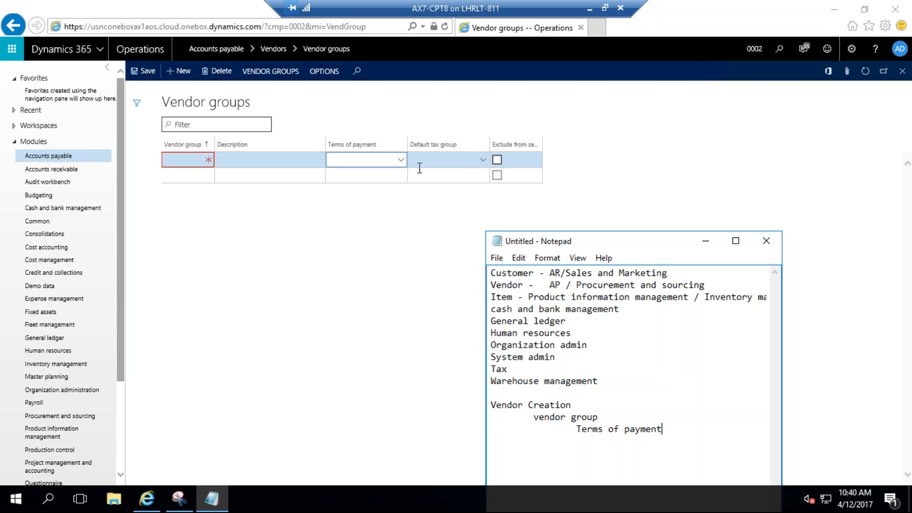
pyautogui.click(343, 240)
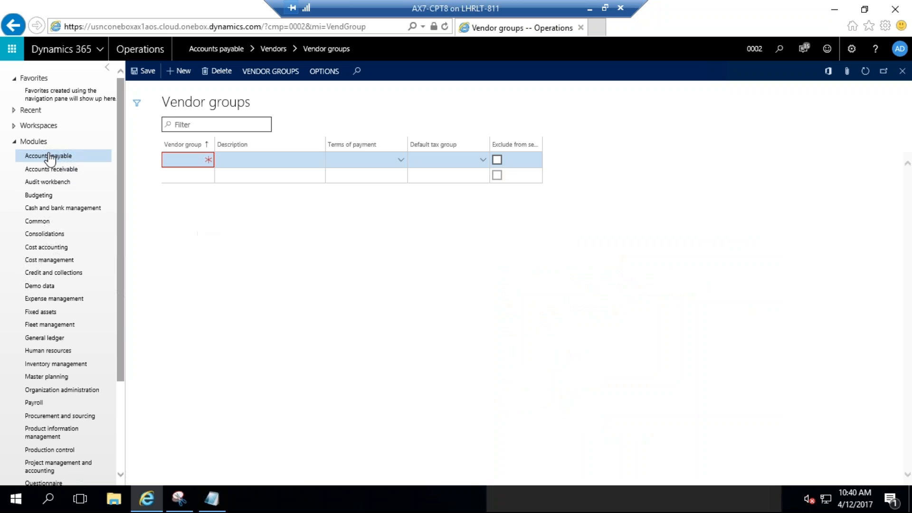
# Step: Open Payment setup's Terms of payment page and start a new blank payment term
pyautogui.click(46, 162)
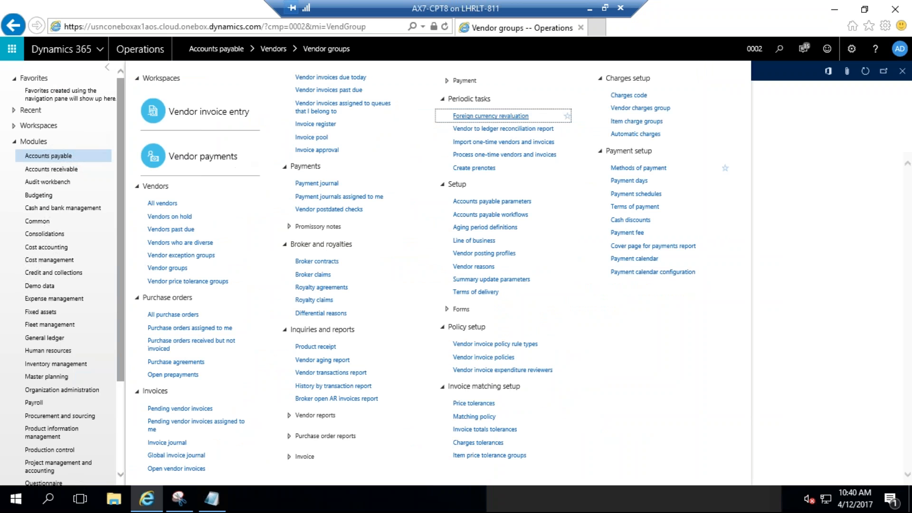
pyautogui.click(646, 209)
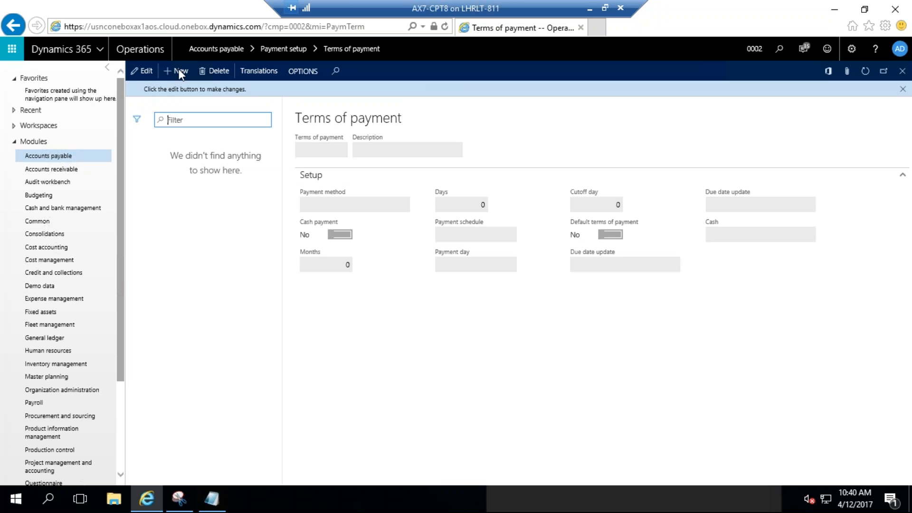
pyautogui.click(178, 71)
pyautogui.click(183, 73)
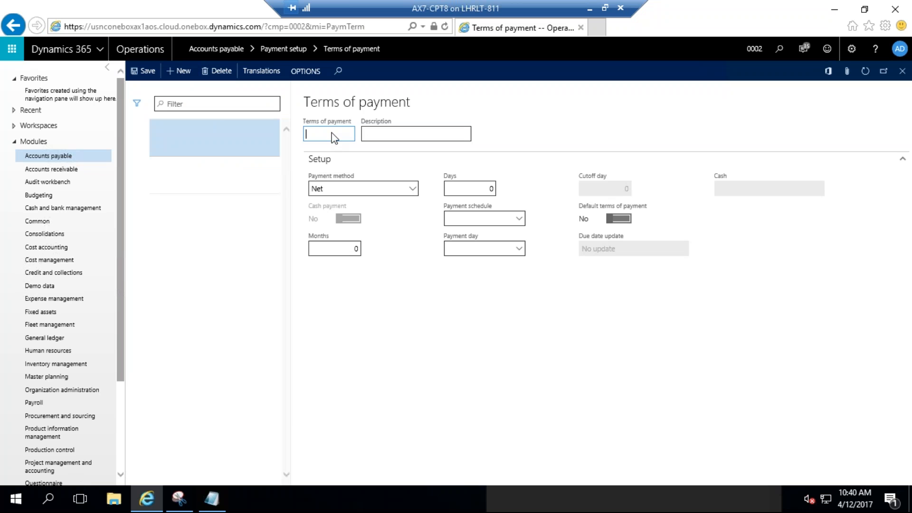
pyautogui.click(209, 507)
pyautogui.moveTo(594, 242); pyautogui.dragTo(117, 87)
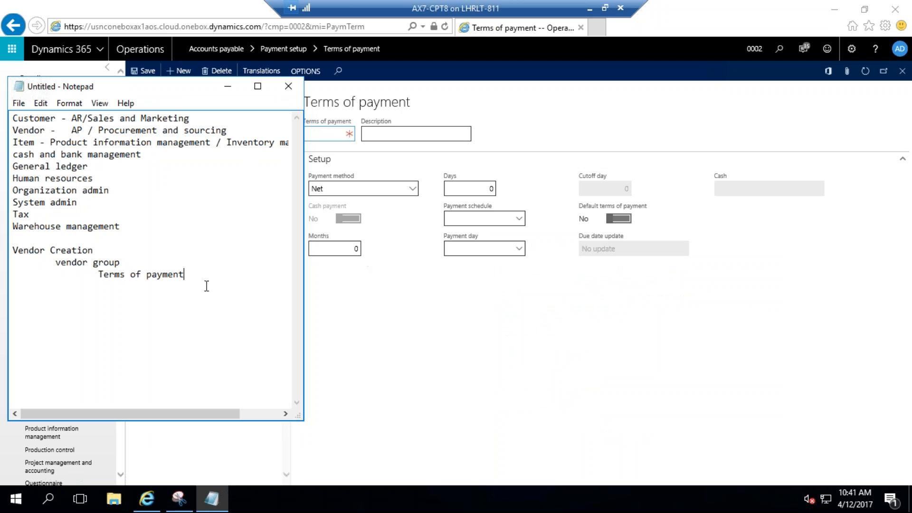
# Step: Add indented 'Payment schedule' and 'Payment day' lines under Terms of payment in the notes
pyautogui.press('Return')
pyautogui.press('Tab')
pyautogui.press('Tab')
pyautogui.press('Tab')
pyautogui.write('Payment schedule')
pyautogui.press('Return')
pyautogui.press('Tab')
pyautogui.press('Tab')
pyautogui.press('Tab')
pyautogui.write('Payment ')
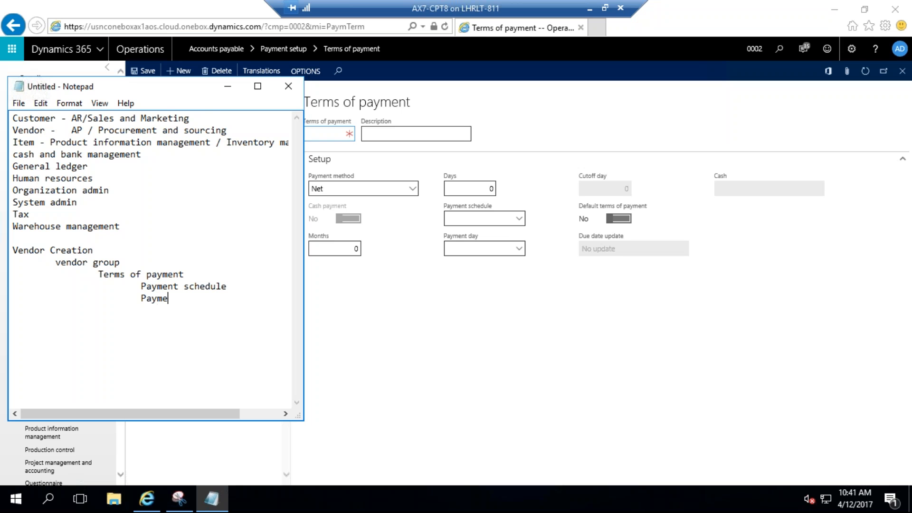
pyautogui.write('day')
# Step: Highlight the Payment day item in Notepad and return to the Terms of payment form
pyautogui.click(435, 328)
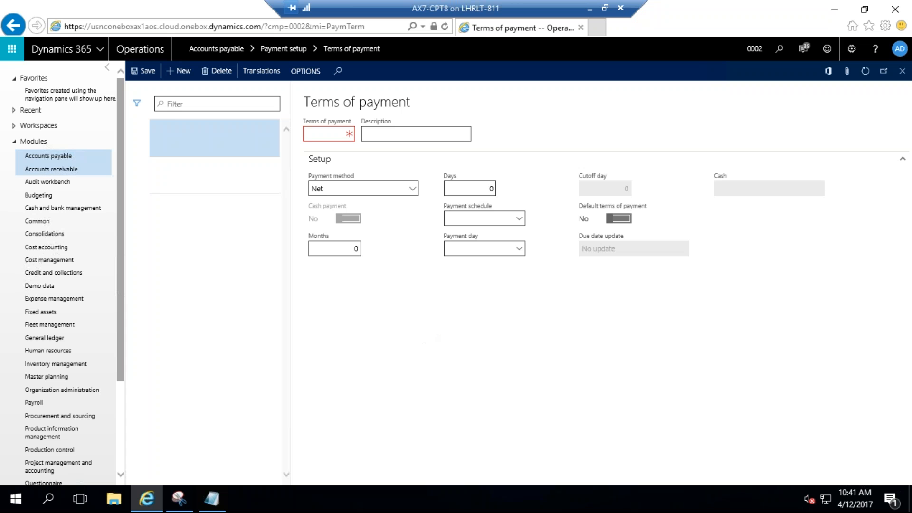
pyautogui.click(212, 500)
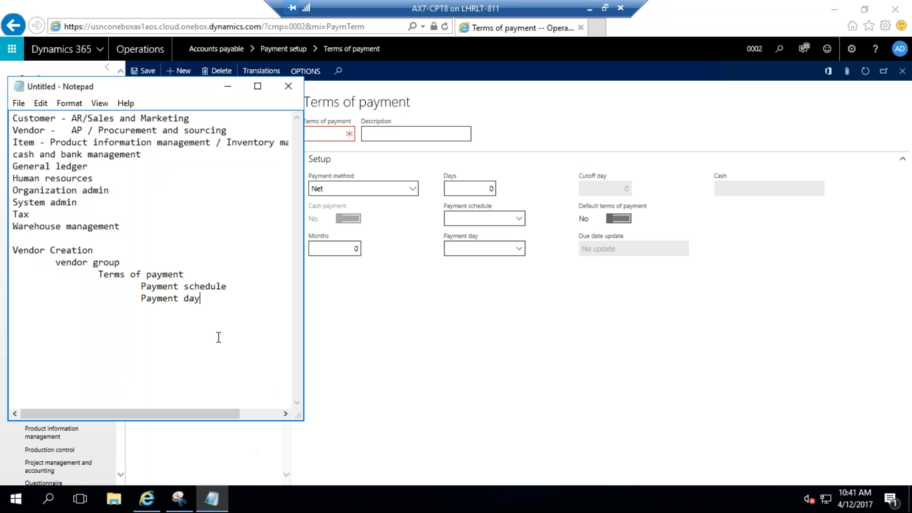
pyautogui.moveTo(143, 298); pyautogui.dragTo(201, 299)
pyautogui.click(390, 350)
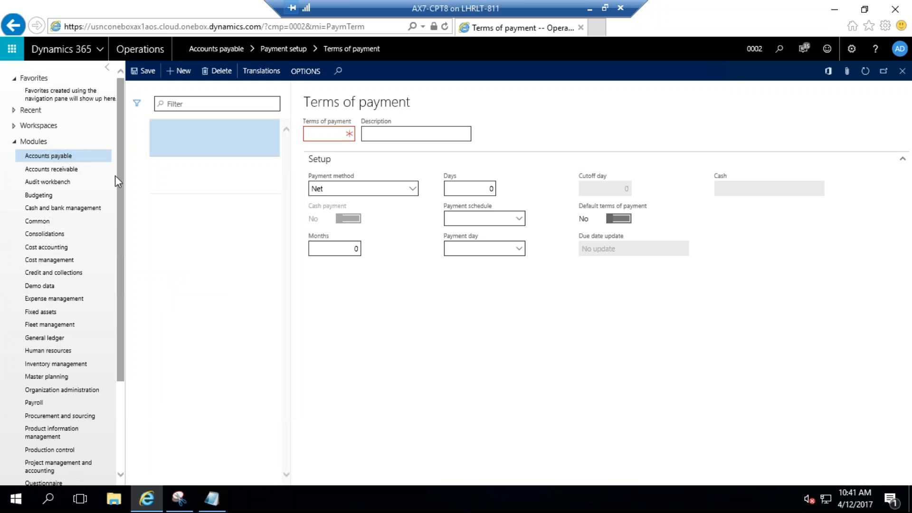
# Step: Find Payment days with a 'pay day' page search and start a new payment day record
pyautogui.click(68, 160)
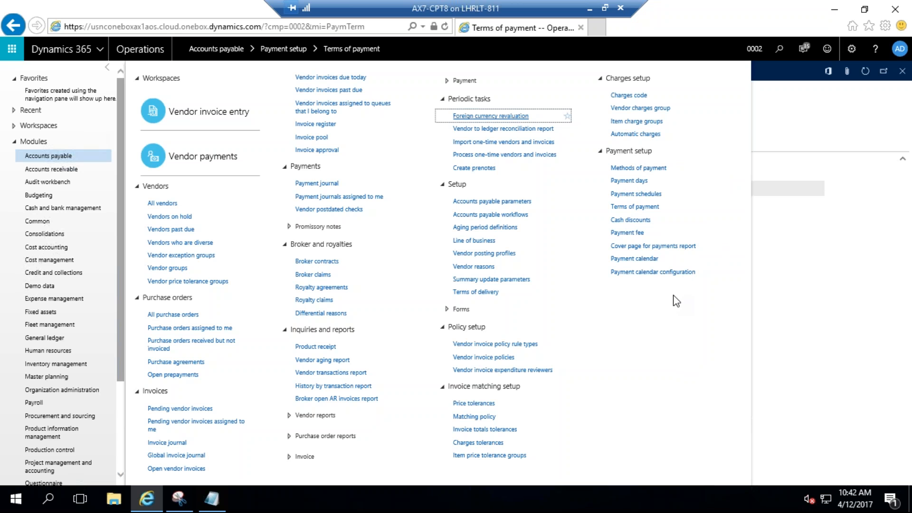
pyautogui.click(785, 287)
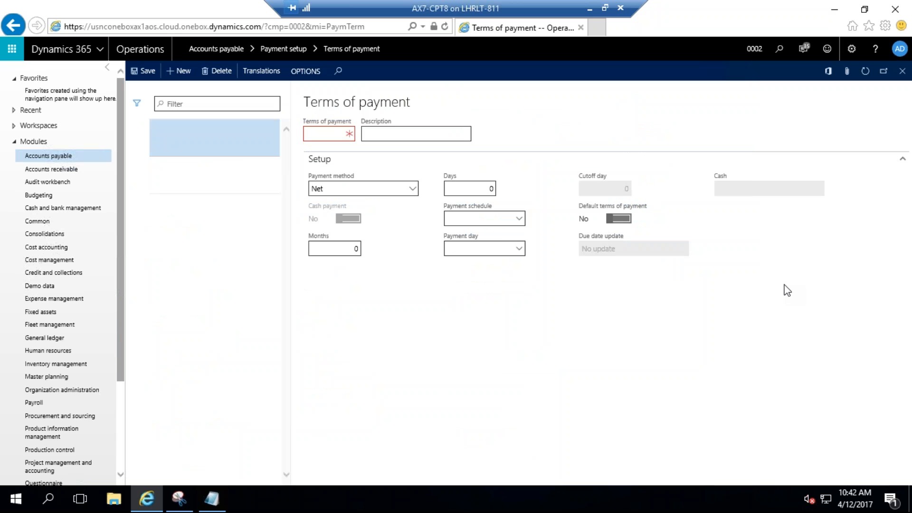
pyautogui.click(779, 49)
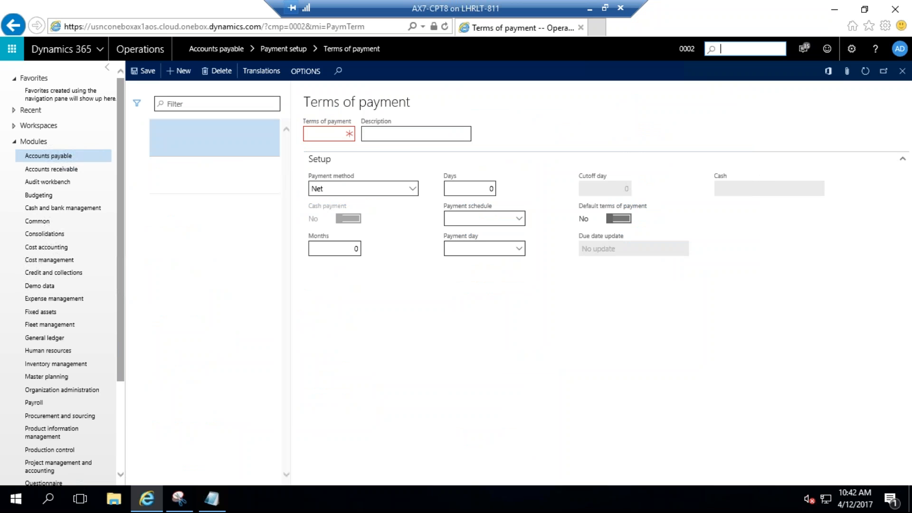
pyautogui.write('pay day')
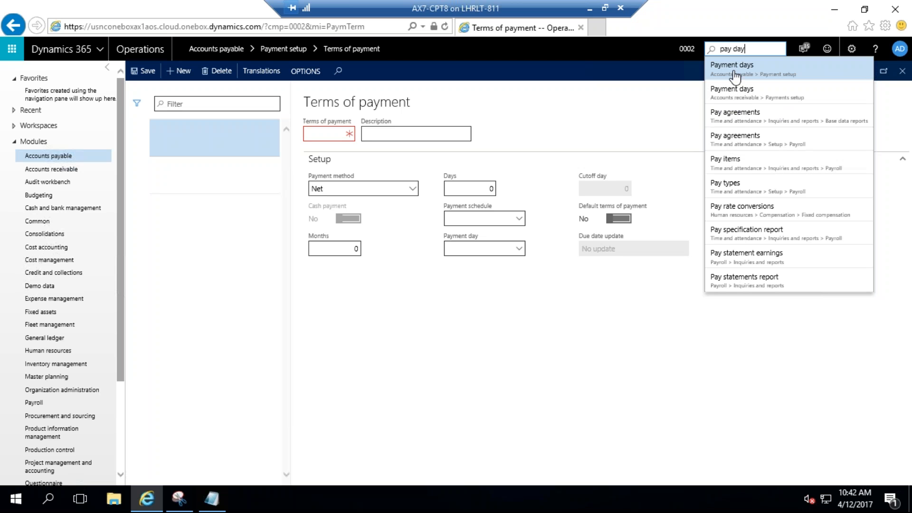
pyautogui.click(735, 75)
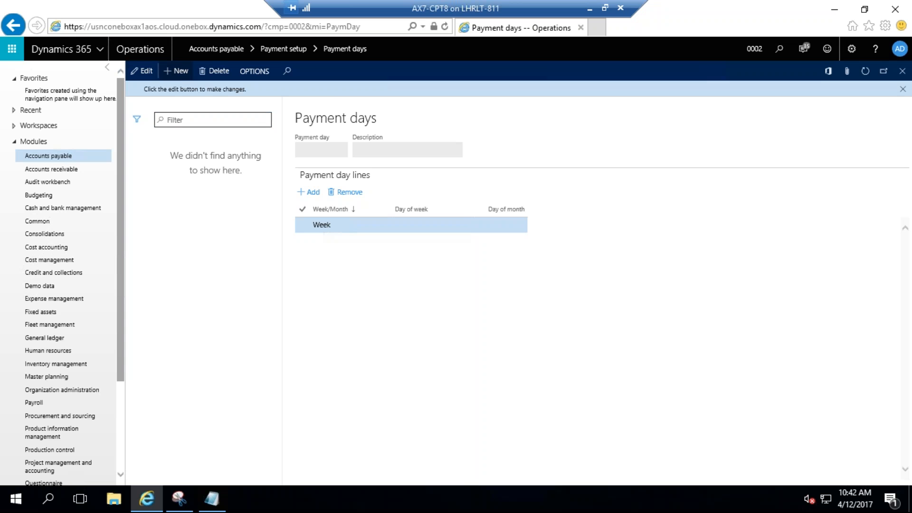
pyautogui.click(179, 72)
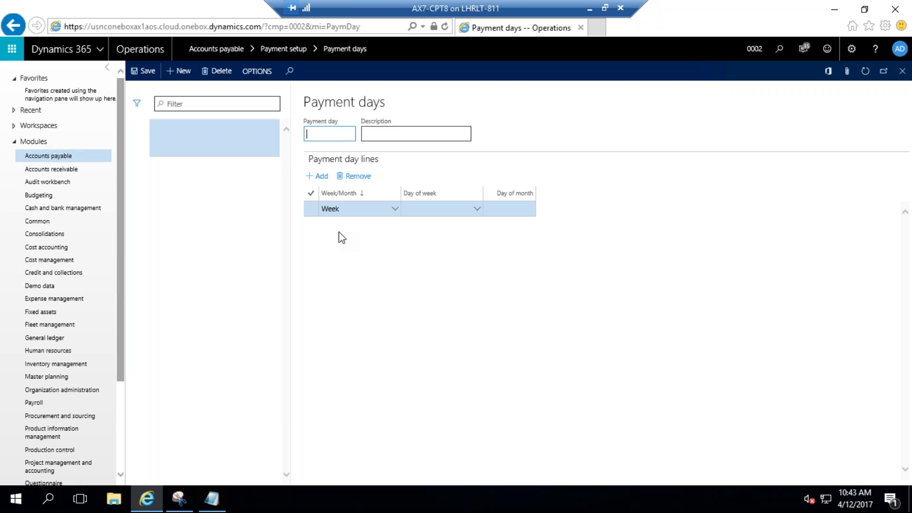
# Step: Enter payment day D15 with description '15th of Month' and switch its line to Month
pyautogui.write('15')
pyautogui.click(388, 135)
pyautogui.write('15th of')
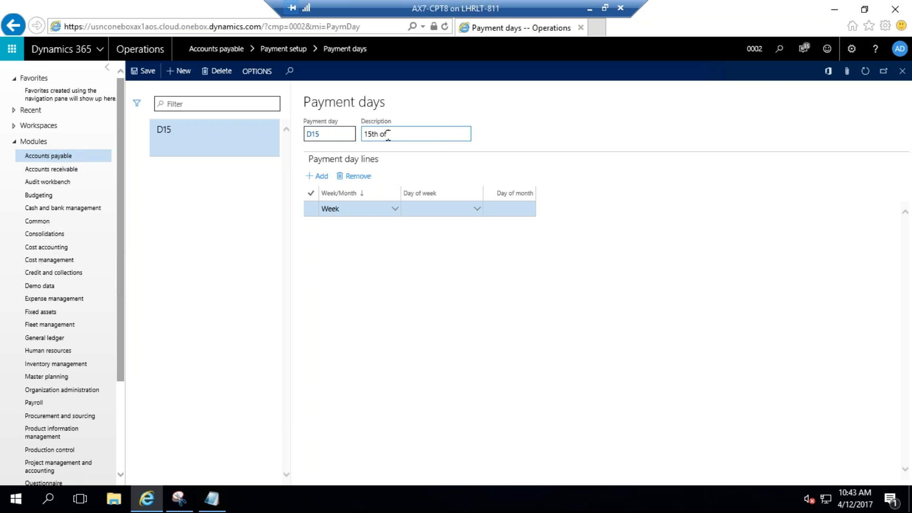
pyautogui.write(' Month')
pyautogui.click(386, 280)
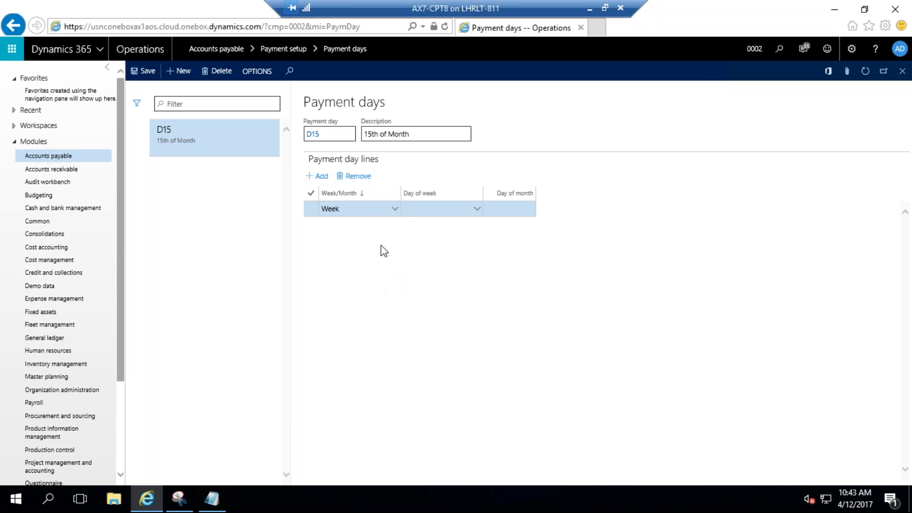
pyautogui.click(394, 209)
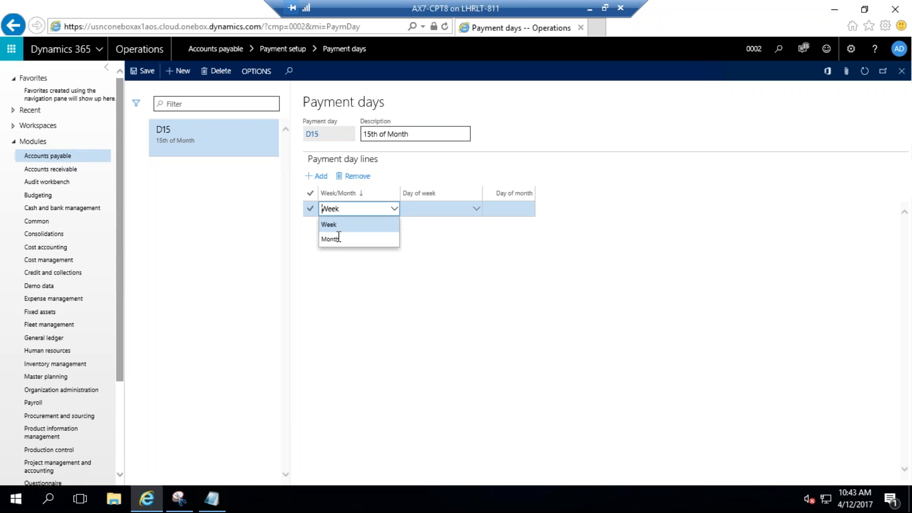
pyautogui.click(332, 241)
pyautogui.click(513, 209)
pyautogui.click(443, 210)
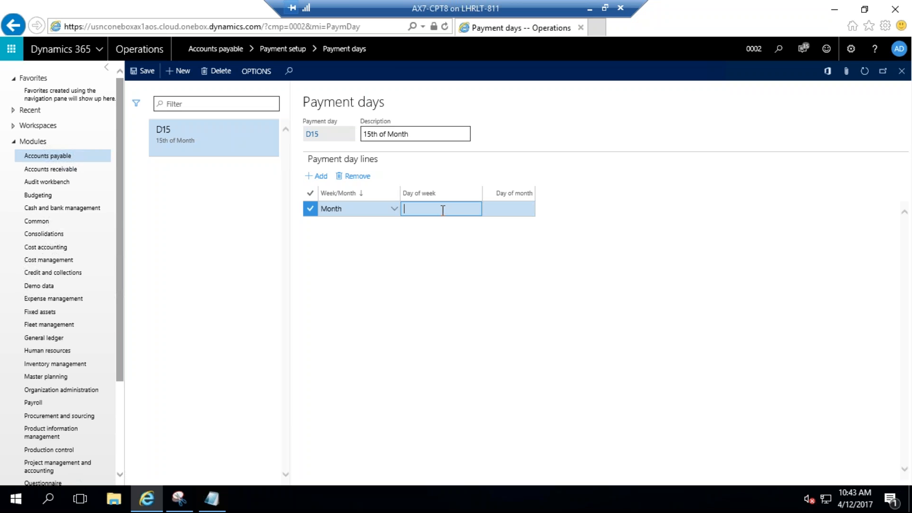
# Step: Set the monthly line's day of month to 15 and add a second payment day line
pyautogui.click(505, 212)
pyautogui.write('15')
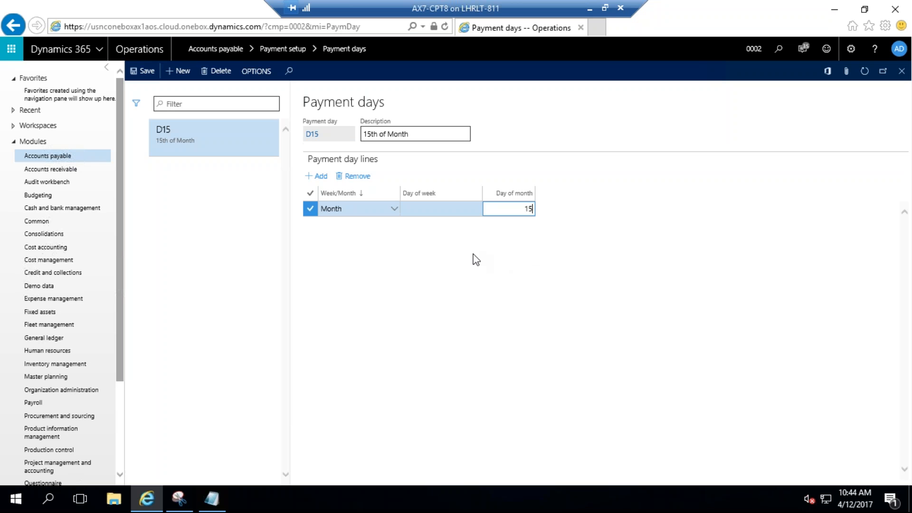
pyautogui.click(320, 178)
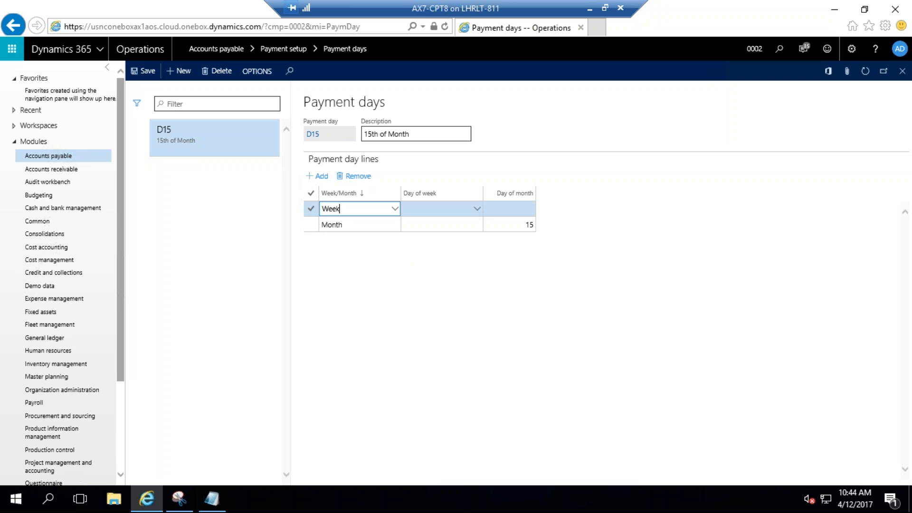
# Step: Set the new weekly payment day line's day of week to Monday
pyautogui.click(477, 209)
pyautogui.click(432, 218)
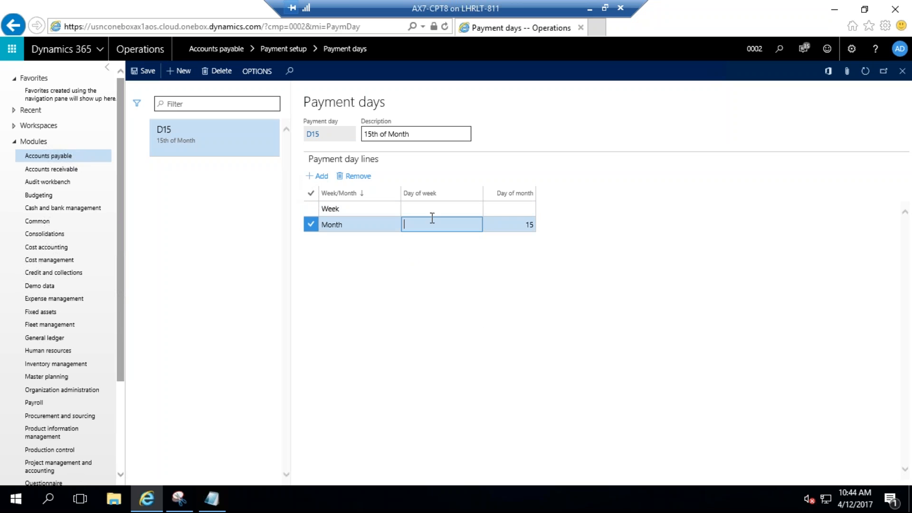
pyautogui.click(477, 209)
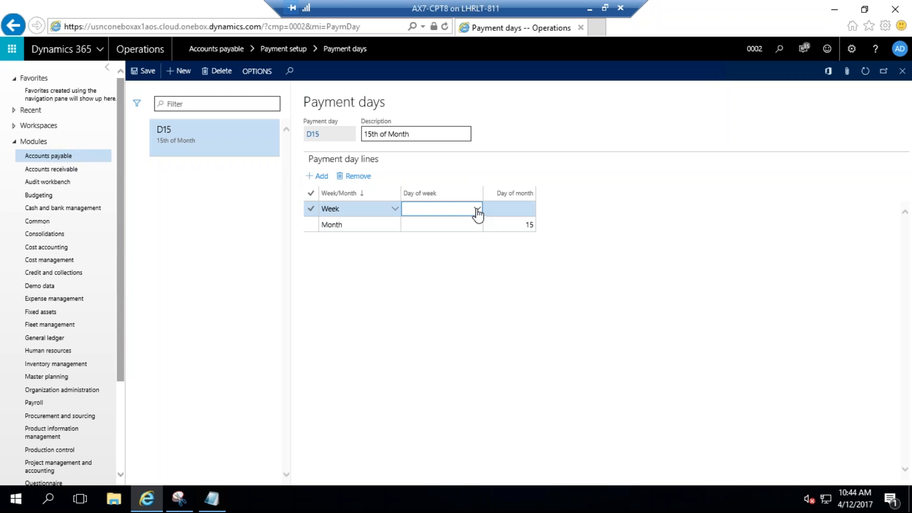
pyautogui.click(476, 209)
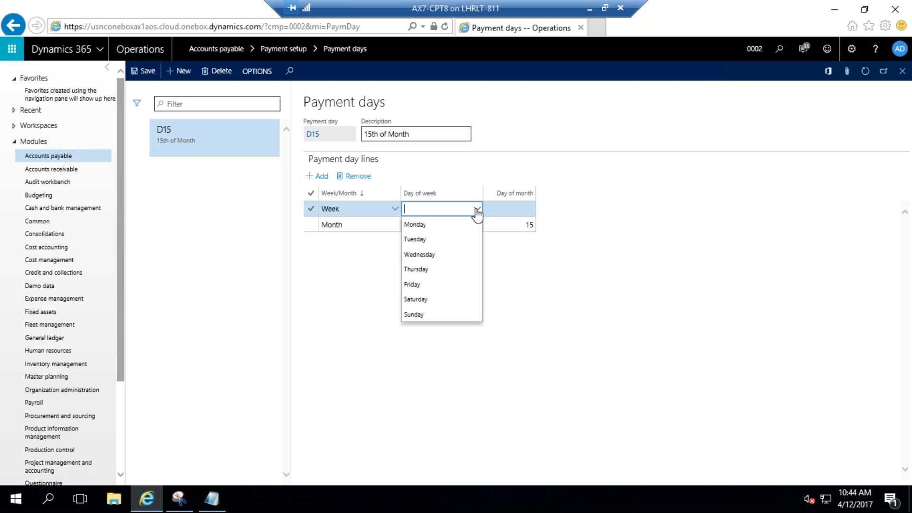
pyautogui.click(429, 225)
pyautogui.click(430, 227)
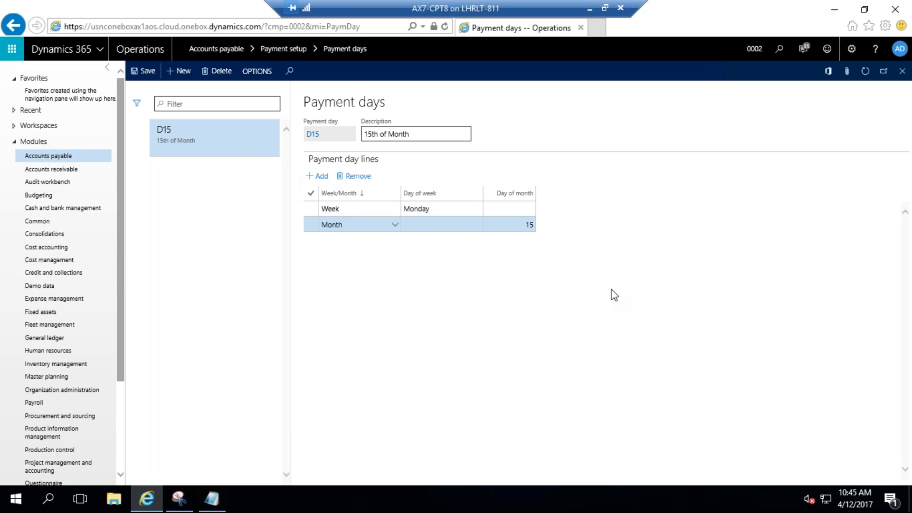
# Step: Check today's date on the system calendar, then highlight Payment schedule in the notes
pyautogui.click(857, 497)
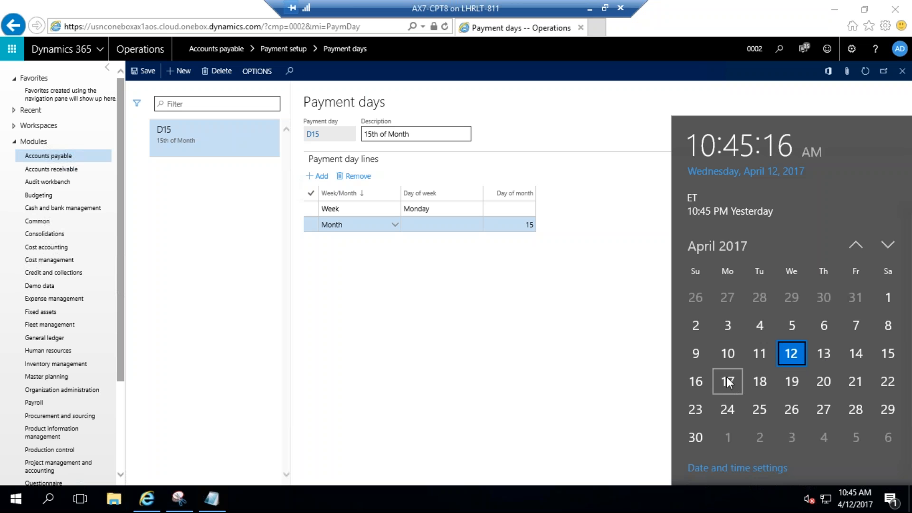
pyautogui.click(453, 364)
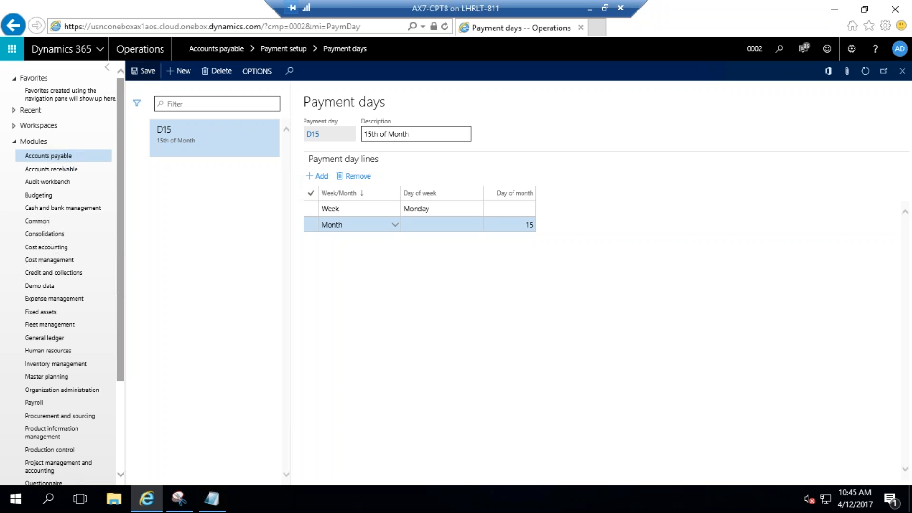
pyautogui.click(212, 499)
pyautogui.moveTo(142, 286); pyautogui.dragTo(272, 292)
# Step: Go to Accounts payable > Payment setup > Payment schedules in Dynamics
pyautogui.click(377, 312)
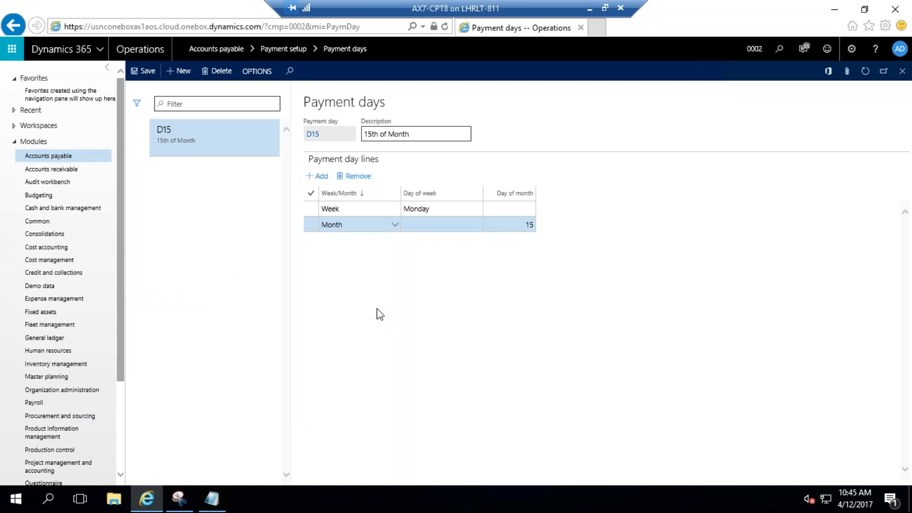
pyautogui.click(60, 160)
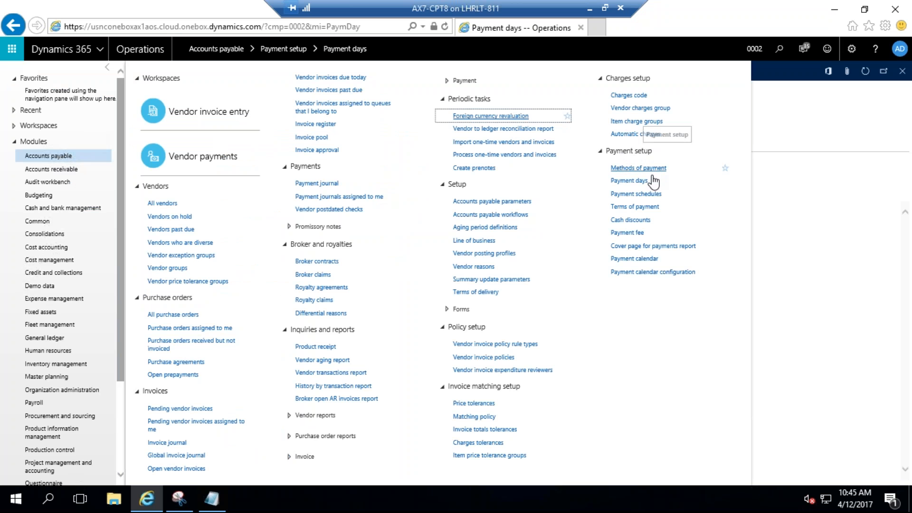
pyautogui.click(632, 196)
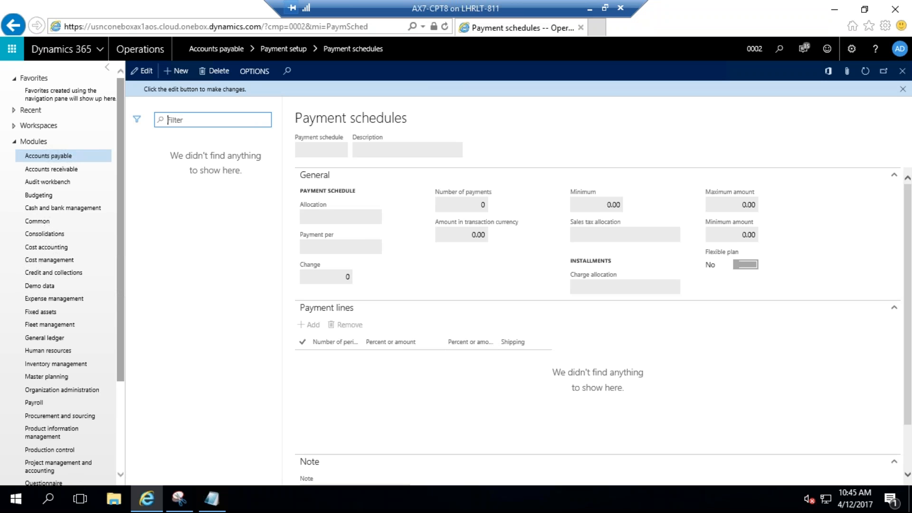
# Step: Create a new payment schedule record, defaulting to Total allocation per Days
pyautogui.click(176, 72)
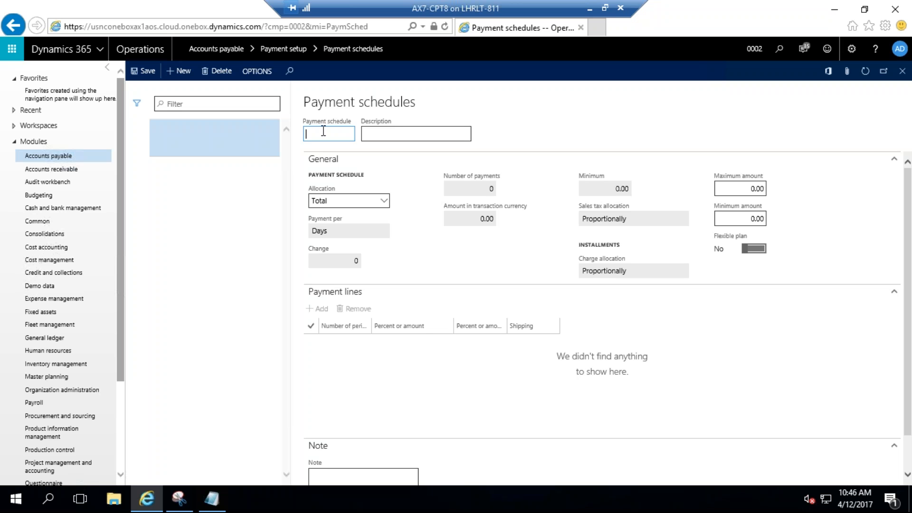
# Step: Enter schedule 6Month, described 'Six Month Payment Schedule', keeping allocation at Total
pyautogui.write('6Month')
pyautogui.click(382, 133)
pyautogui.write('Six Month')
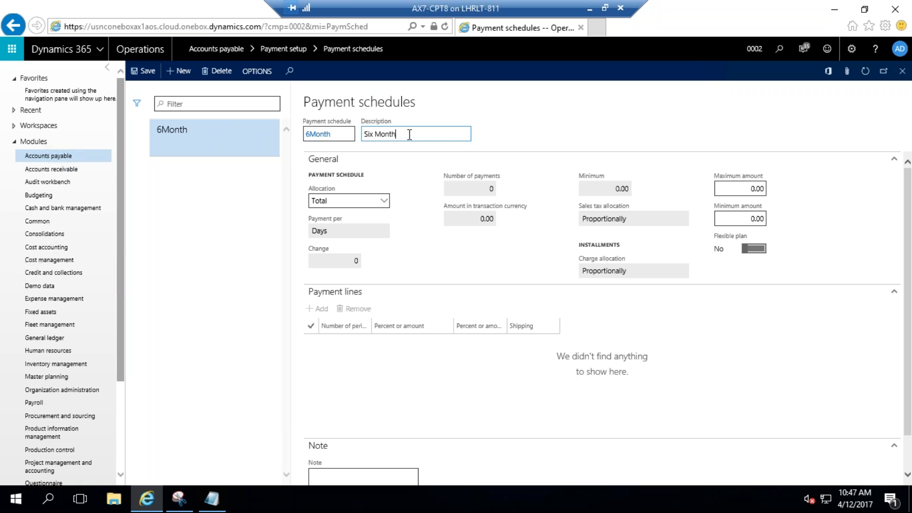
pyautogui.write(' Payment Schedule')
pyautogui.click(415, 234)
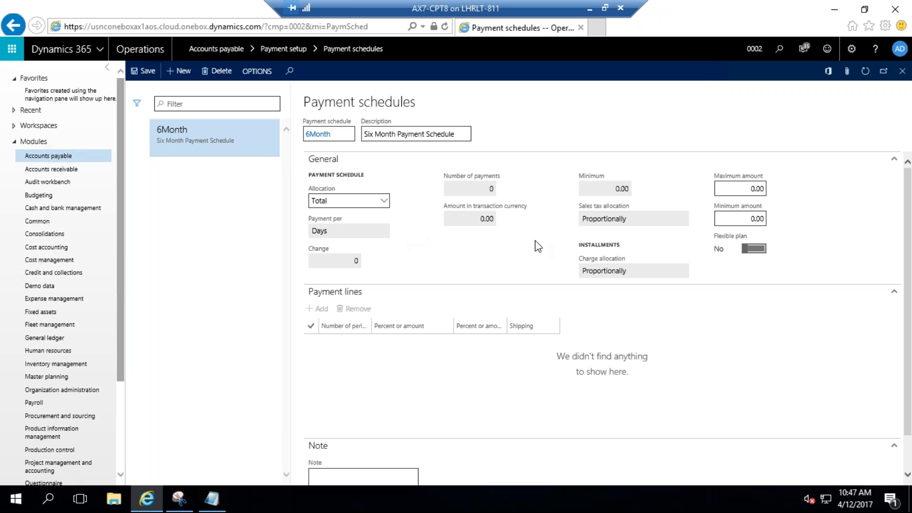
pyautogui.click(384, 203)
pyautogui.click(385, 202)
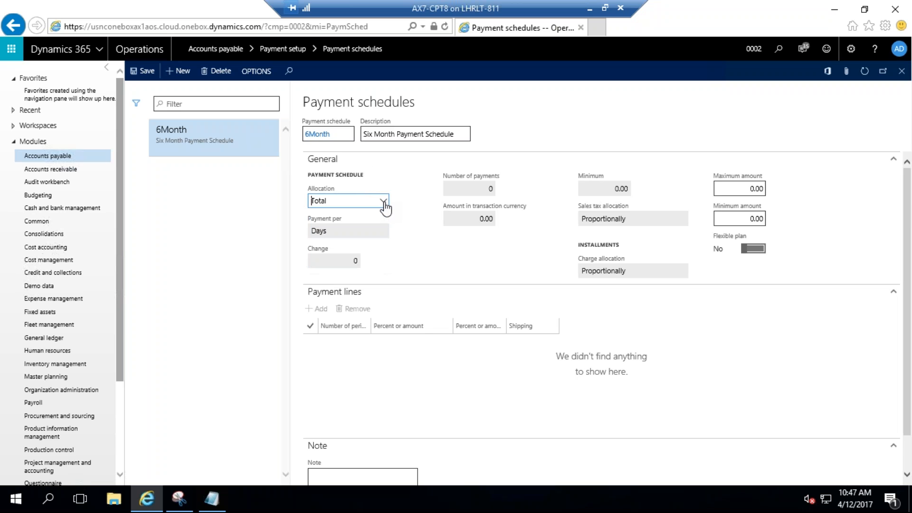
pyautogui.click(418, 220)
pyautogui.moveTo(467, 207); pyautogui.dragTo(478, 193)
pyautogui.click(513, 188)
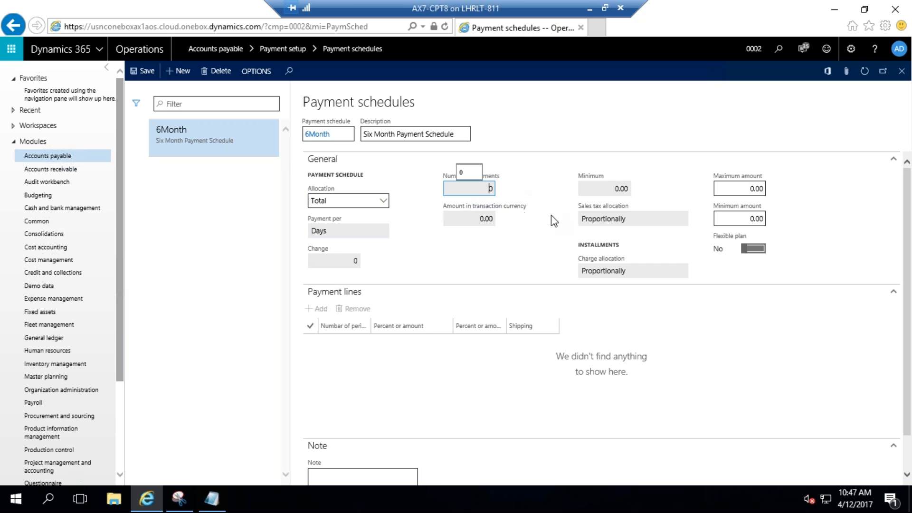
pyautogui.click(367, 236)
pyautogui.click(353, 261)
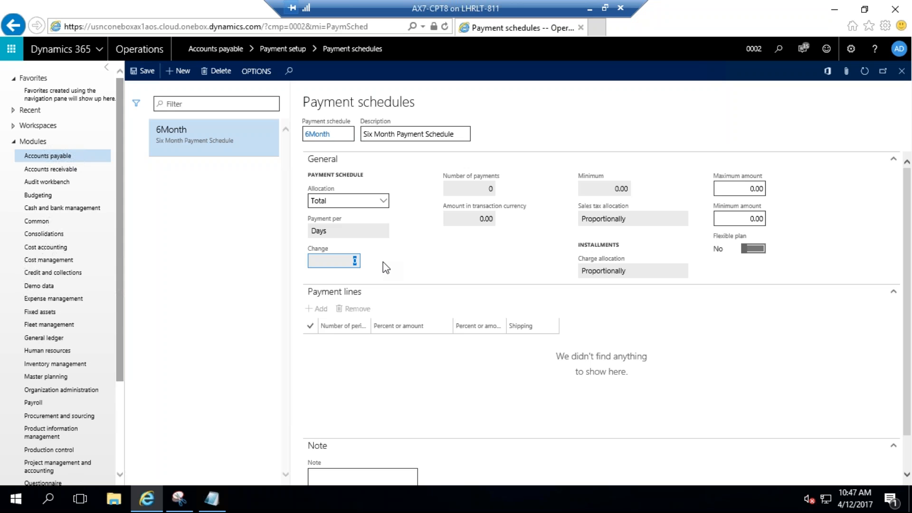
# Step: Set 6Month to Fixed amount allocation, payment per Months, with Change 1
pyautogui.click(384, 202)
pyautogui.click(383, 201)
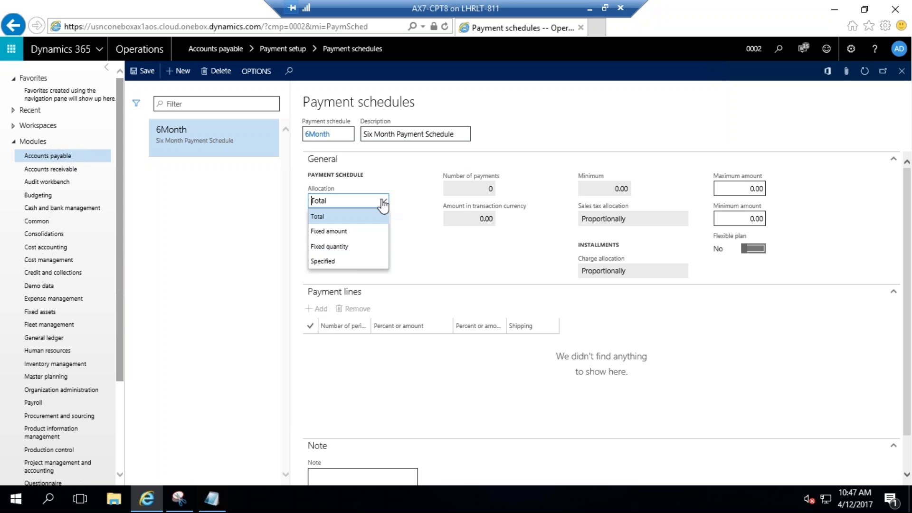
pyautogui.click(349, 232)
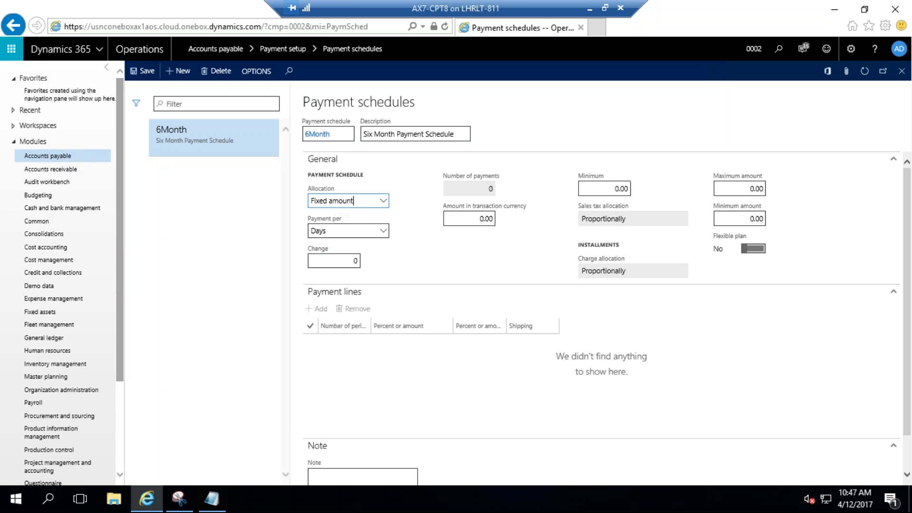
pyautogui.click(403, 271)
pyautogui.click(325, 231)
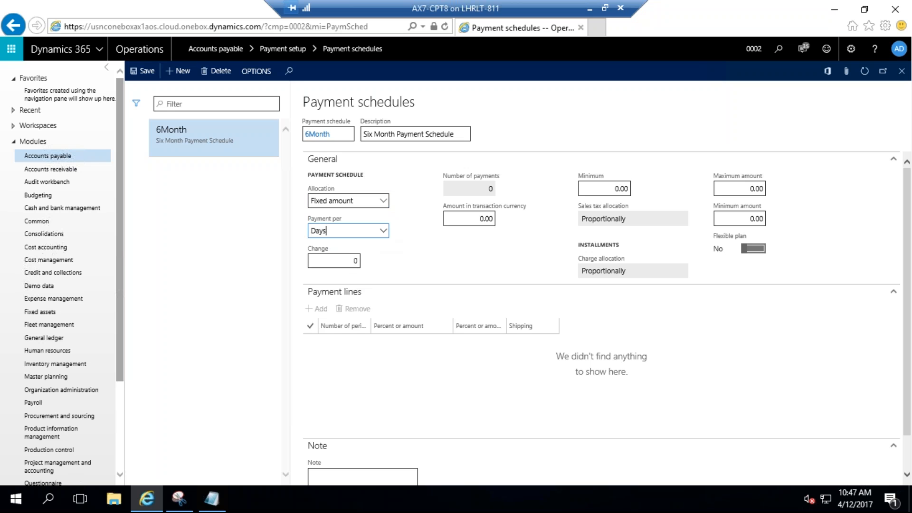
pyautogui.click(383, 231)
pyautogui.click(323, 260)
pyautogui.click(398, 260)
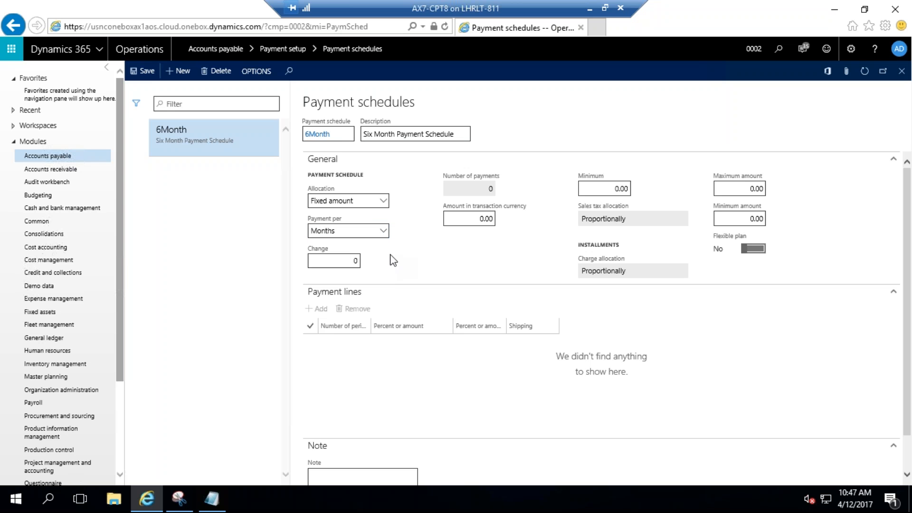
pyautogui.click(354, 260)
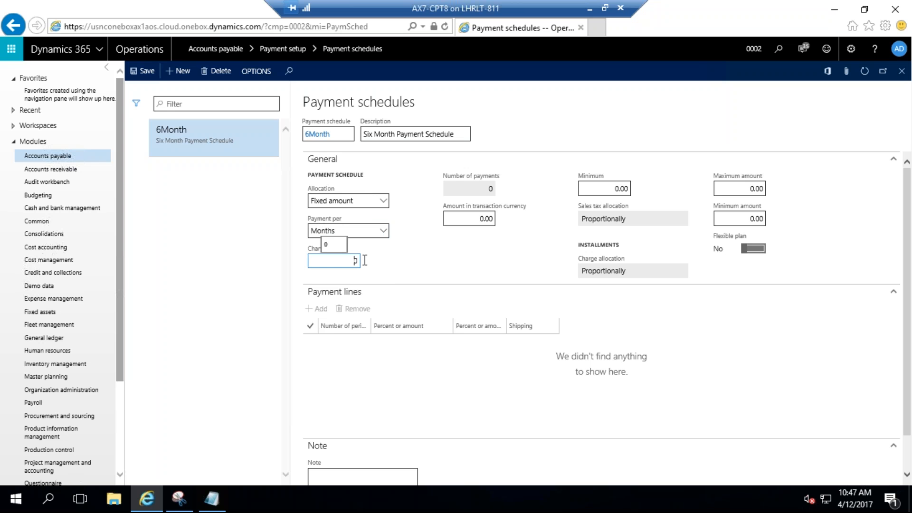
pyautogui.write('1')
pyautogui.click(411, 265)
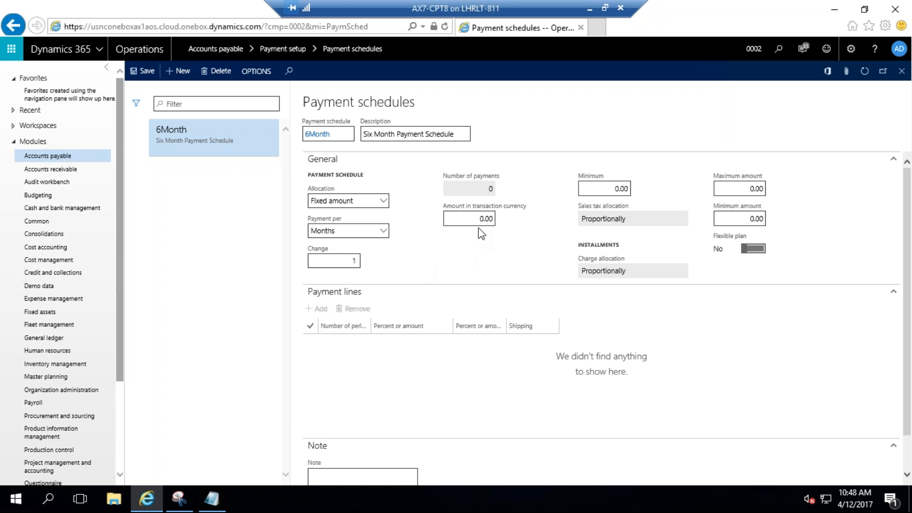
# Step: Enter 1,000,000 as the transaction currency amount, then clear it back to 0.00
pyautogui.click(497, 219)
pyautogui.write('1000000')
pyautogui.click(530, 234)
pyautogui.click(596, 220)
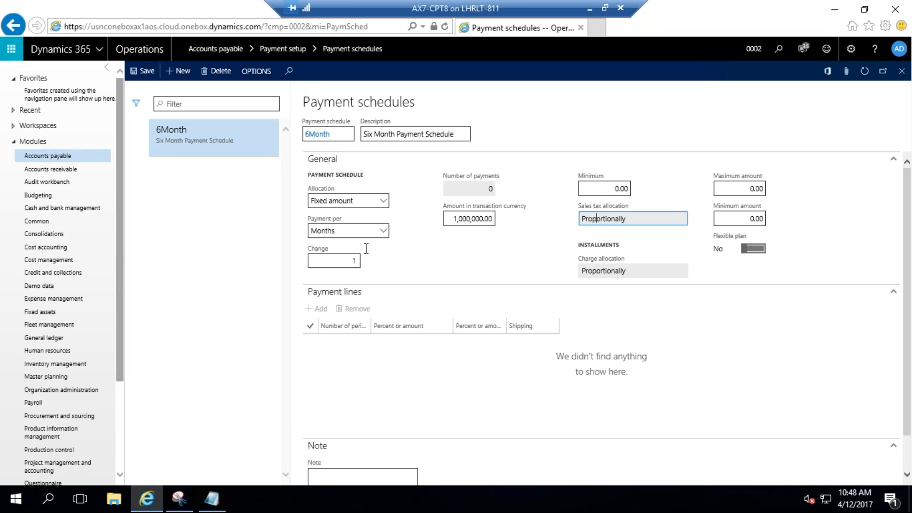
pyautogui.moveTo(451, 218); pyautogui.dragTo(507, 220)
pyautogui.press('BackSpace')
pyautogui.click(438, 241)
pyautogui.click(382, 201)
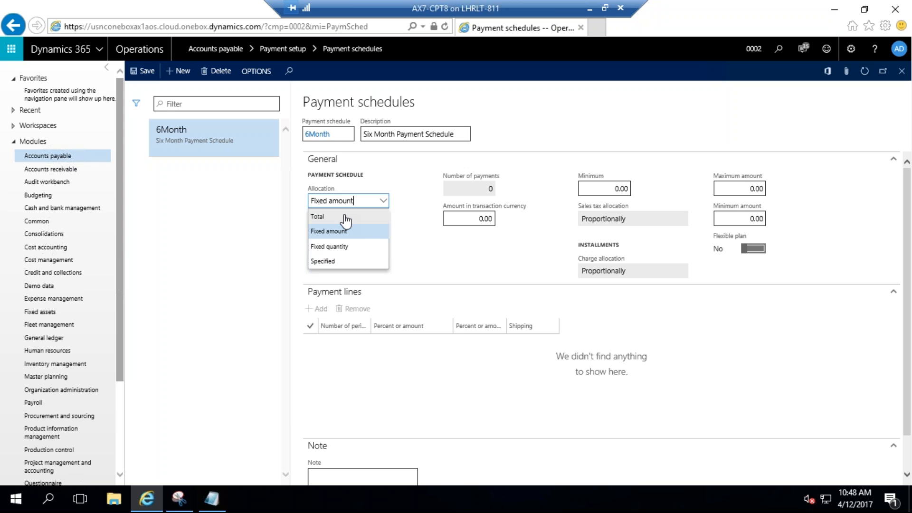
# Step: Switch 6Month to Fixed quantity allocation with 6 payments, still monthly with Change 1
pyautogui.click(355, 248)
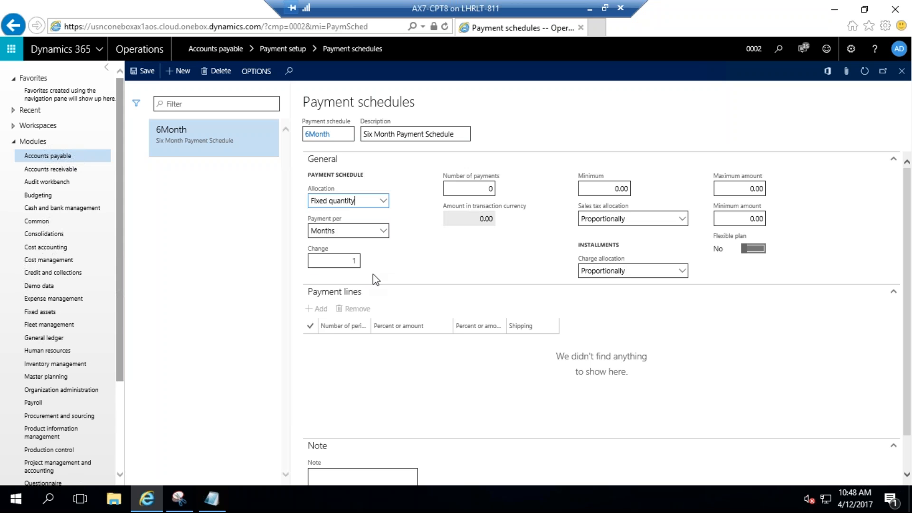
pyautogui.click(383, 232)
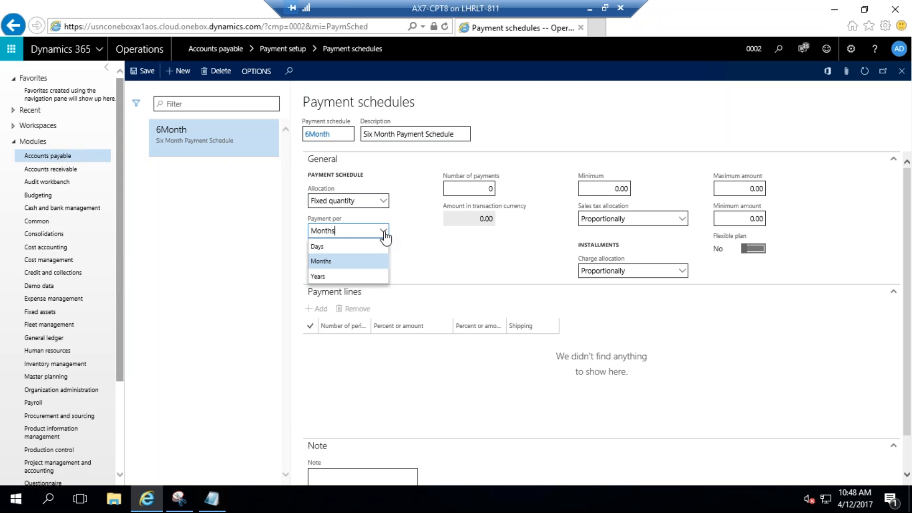
pyautogui.click(410, 251)
pyautogui.click(351, 260)
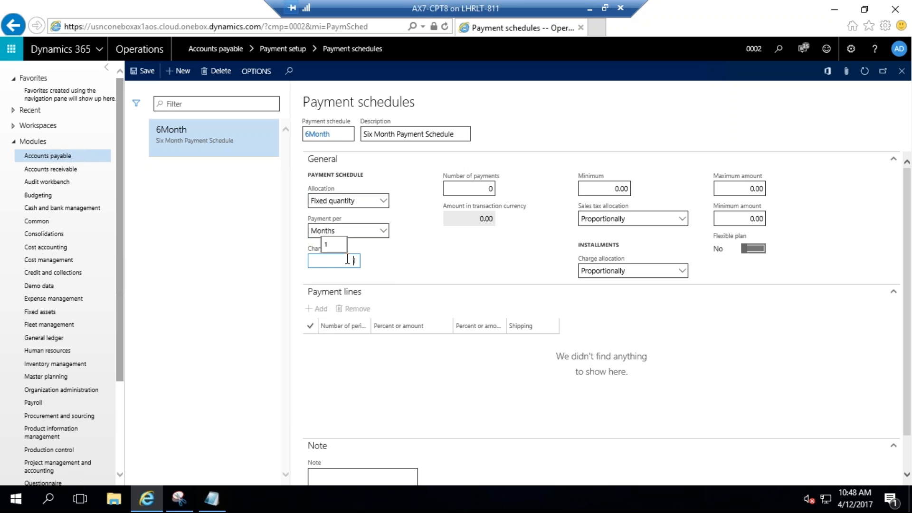
pyautogui.click(480, 190)
pyautogui.write('6')
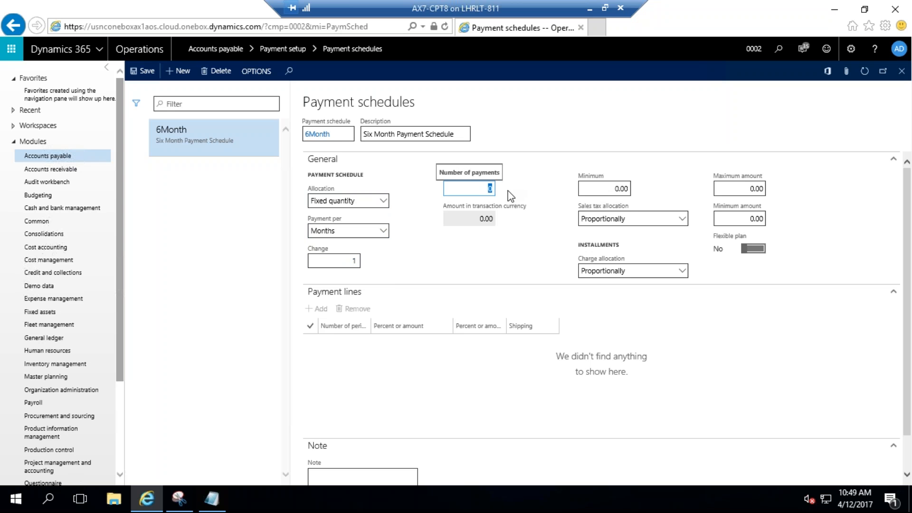
pyautogui.click(520, 262)
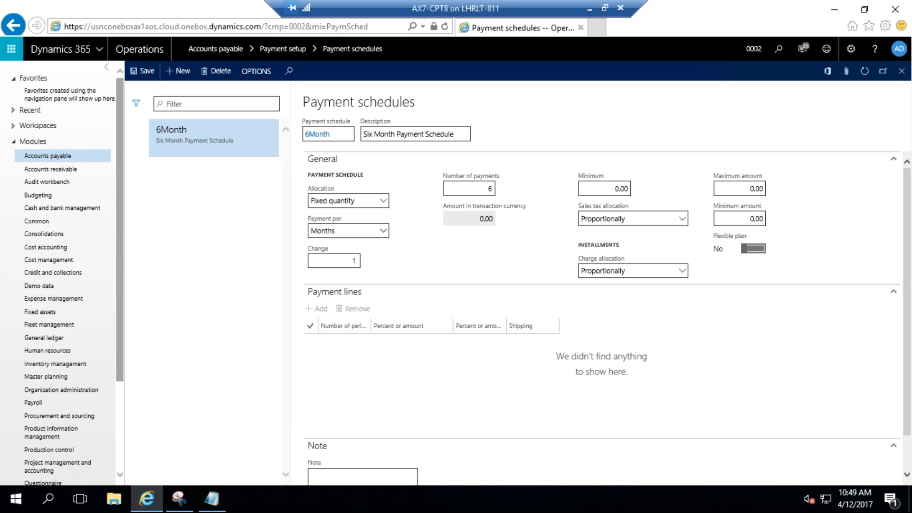
# Step: Clear the number of payments and switch the 6Month allocation to Specified
pyautogui.click(382, 230)
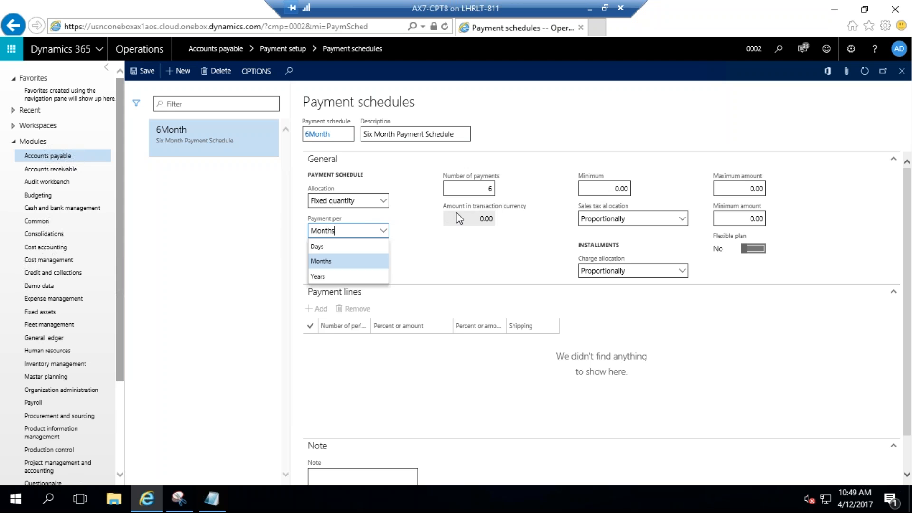
pyautogui.click(483, 188)
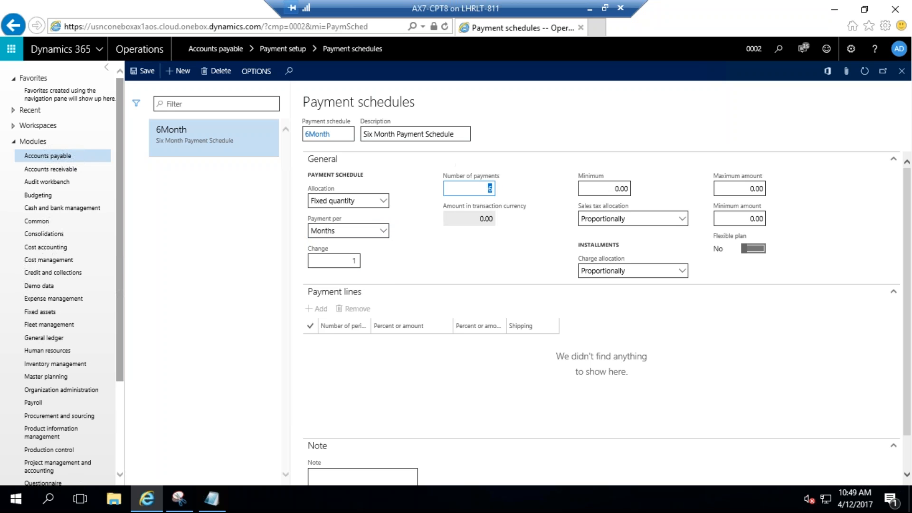
pyautogui.press('BackSpace')
pyautogui.click(386, 202)
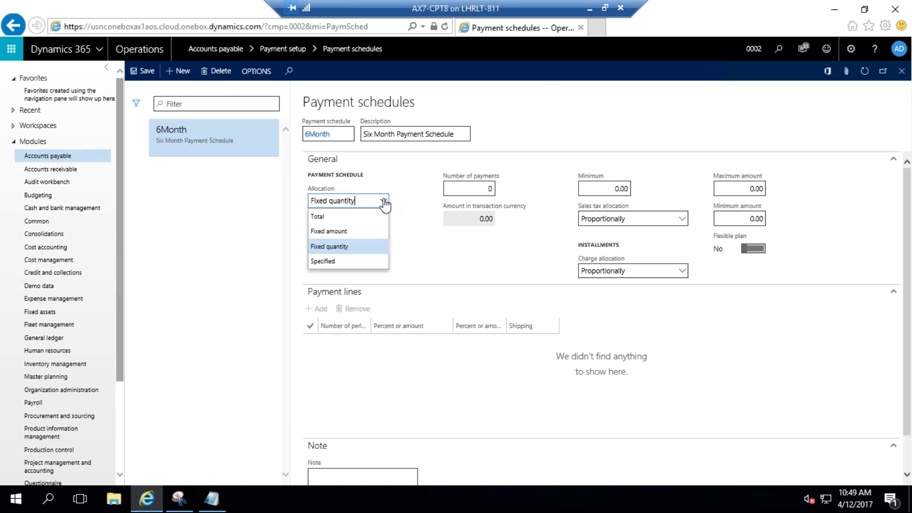
pyautogui.click(320, 260)
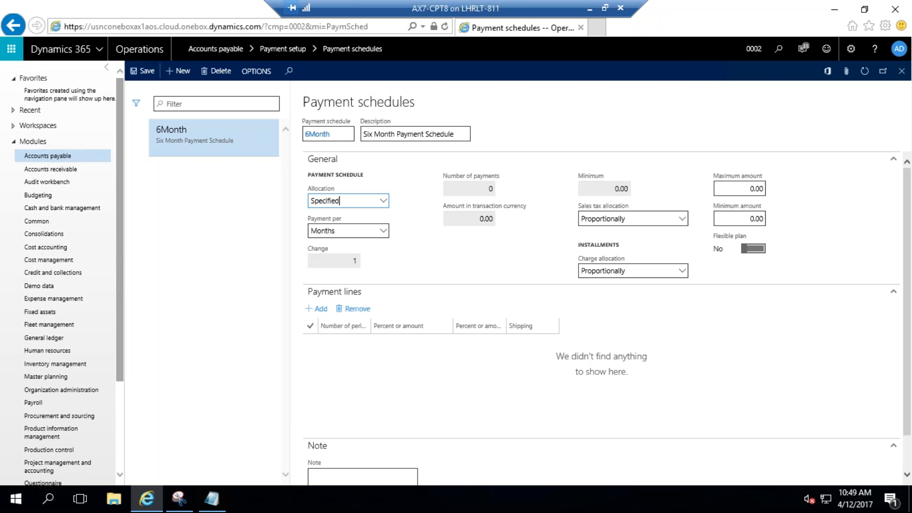
pyautogui.moveTo(909, 205); pyautogui.dragTo(909, 247)
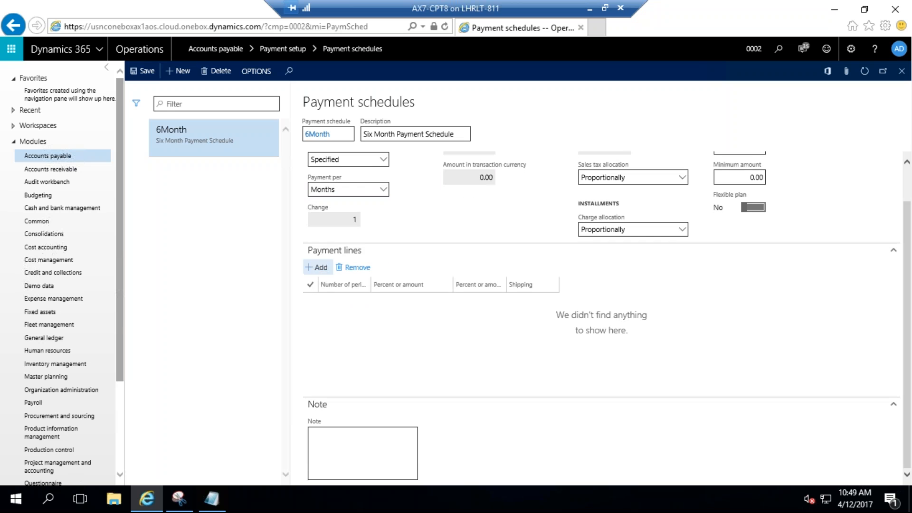
# Step: Add payment lines for period 1 at 25% and period 2 at 25%
pyautogui.click(317, 268)
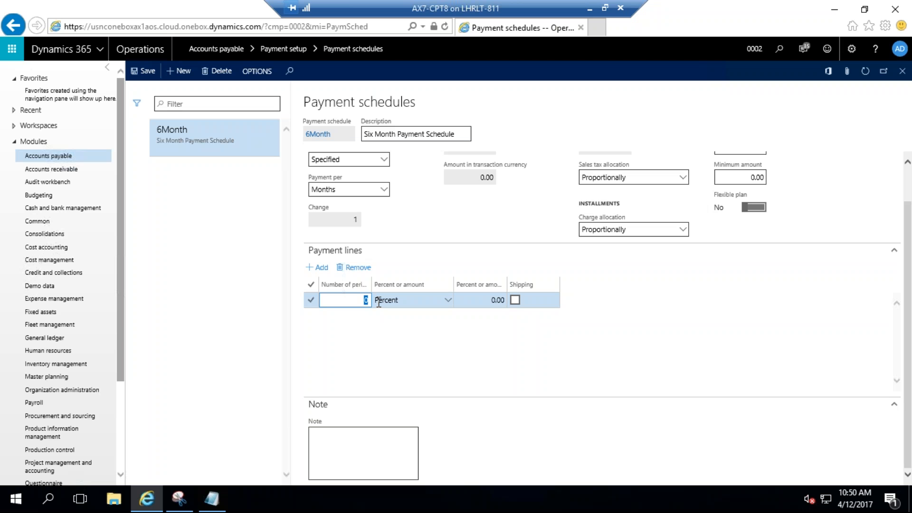
pyautogui.write('1')
pyautogui.click(489, 300)
pyautogui.write('25')
pyautogui.click(489, 365)
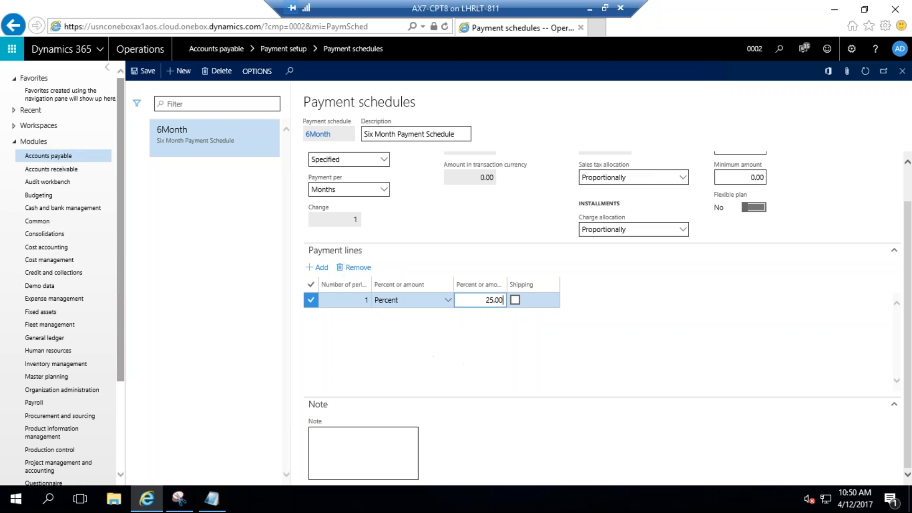
pyautogui.click(319, 267)
pyautogui.doubleClick(370, 299)
pyautogui.write('2')
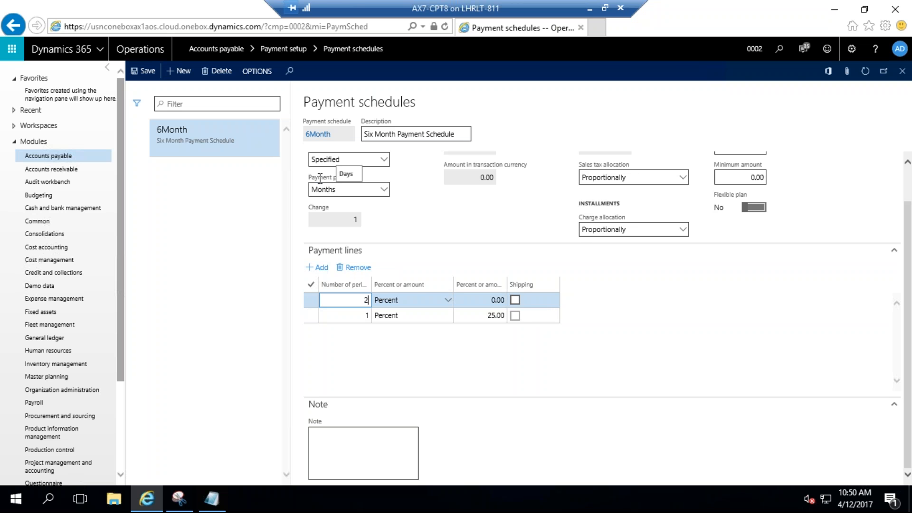
pyautogui.click(332, 189)
pyautogui.click(460, 316)
pyautogui.click(498, 301)
pyautogui.click(488, 299)
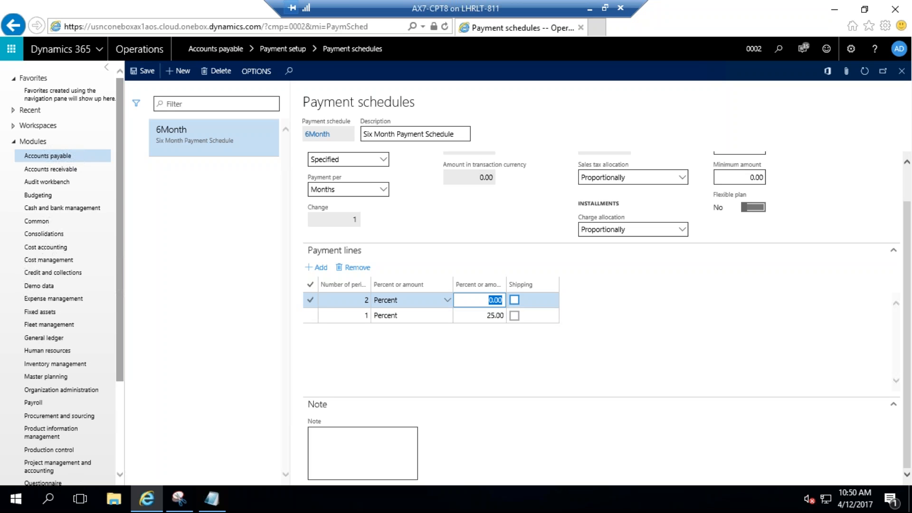
pyautogui.write('25.00')
# Step: Add a third payment line for period 3 at 50%
pyautogui.click(317, 267)
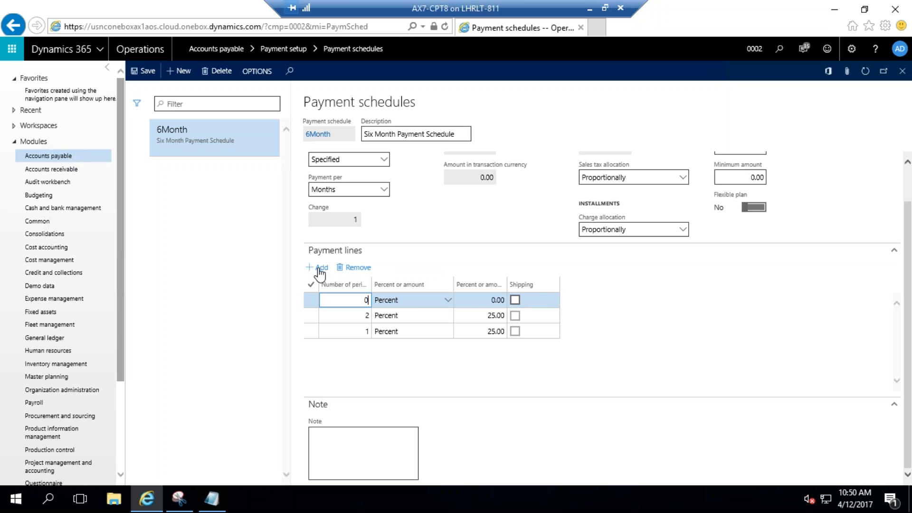
pyautogui.moveTo(364, 300); pyautogui.dragTo(375, 299)
pyautogui.write('3')
pyautogui.click(489, 301)
pyautogui.moveTo(488, 301); pyautogui.dragTo(524, 307)
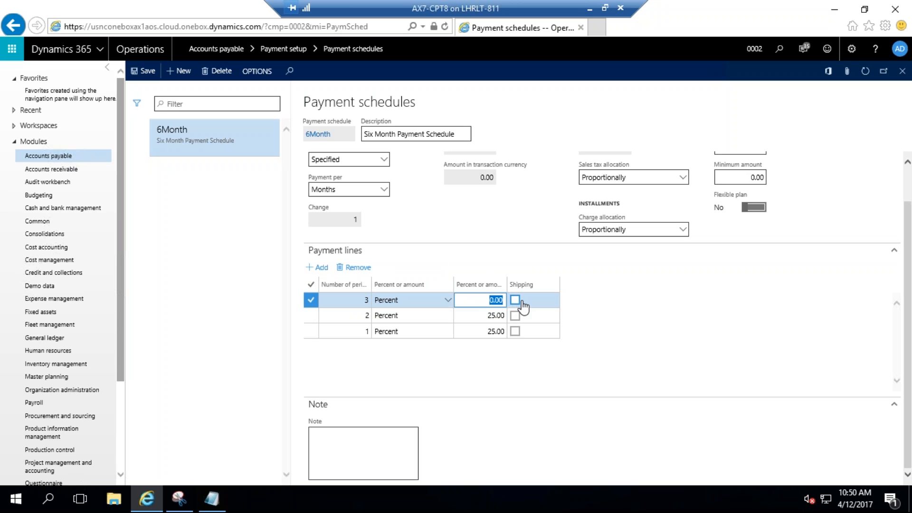
pyautogui.write('50')
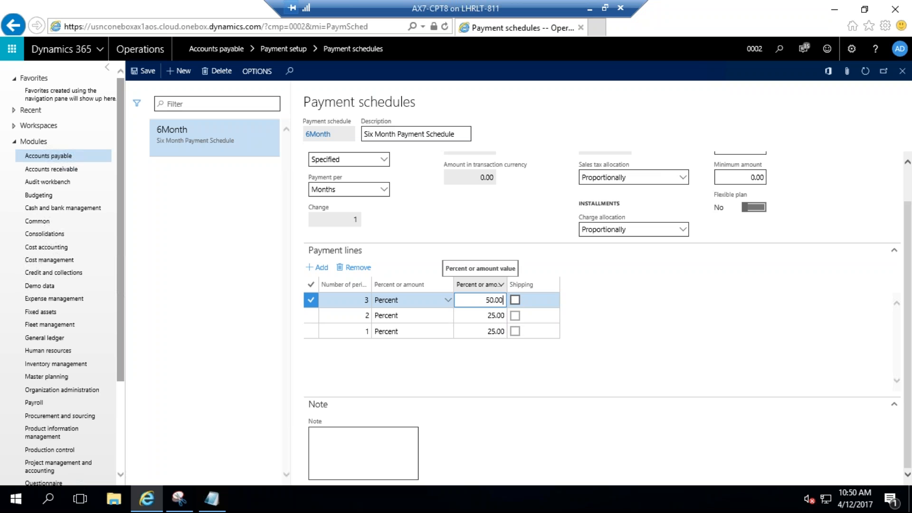
pyautogui.click(627, 307)
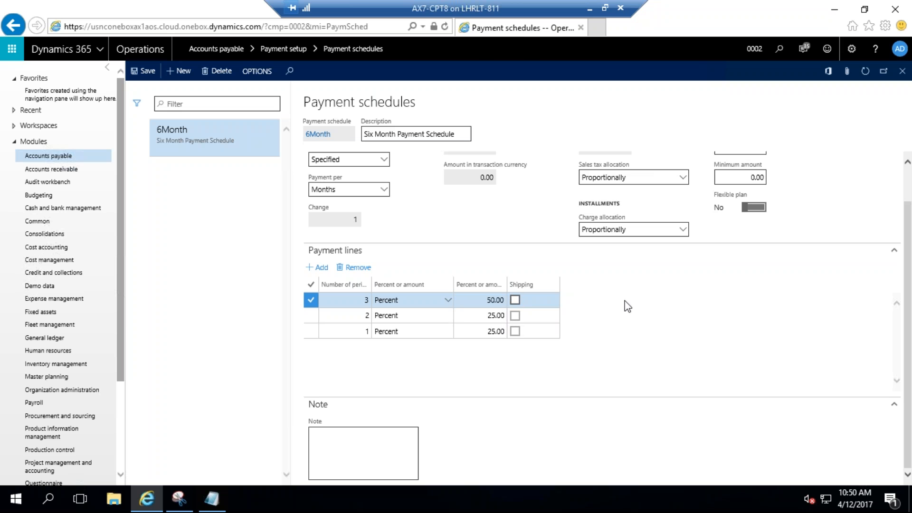
# Step: Keep the allocation as Specified and the sales tax allocation as Proportionally
pyautogui.scroll(1, 627, 306)
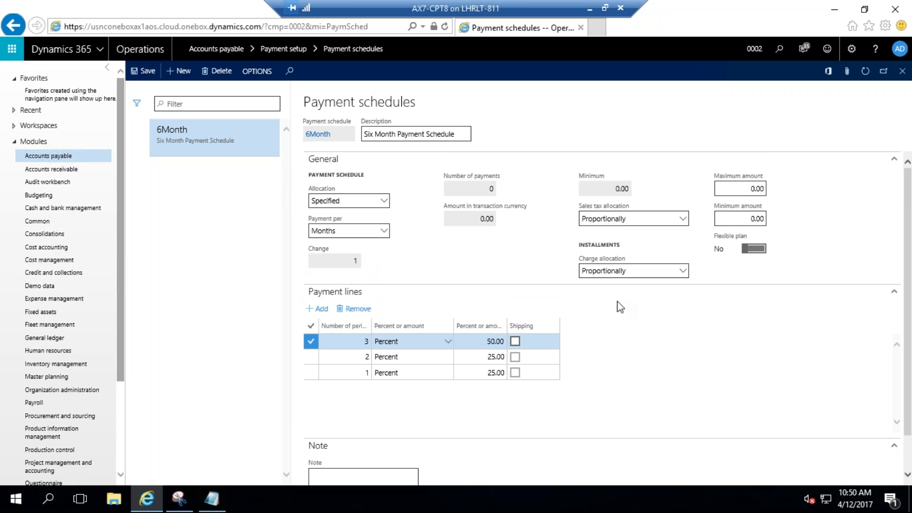
pyautogui.click(384, 203)
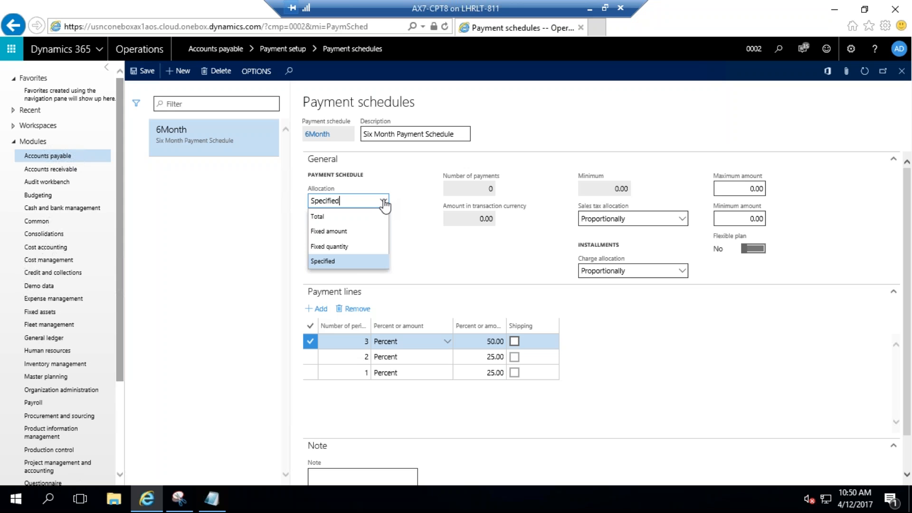
pyautogui.click(454, 245)
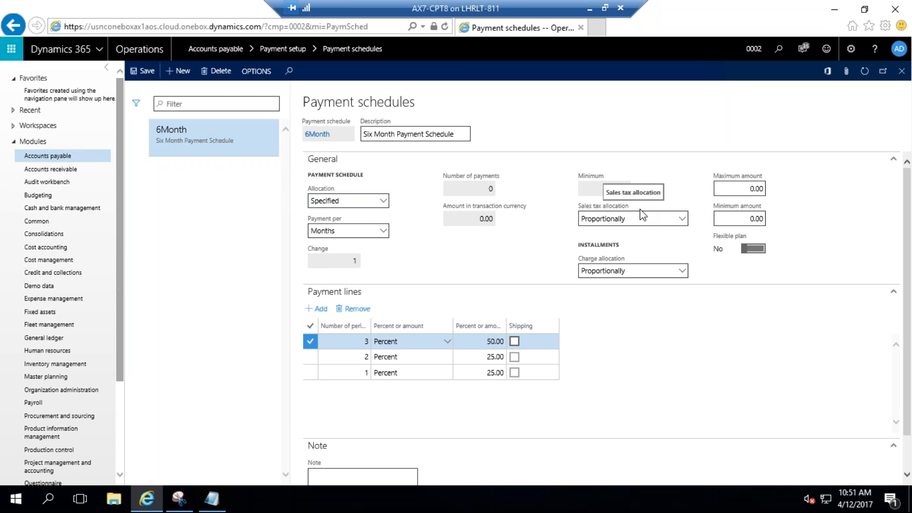
pyautogui.click(683, 219)
pyautogui.click(683, 219)
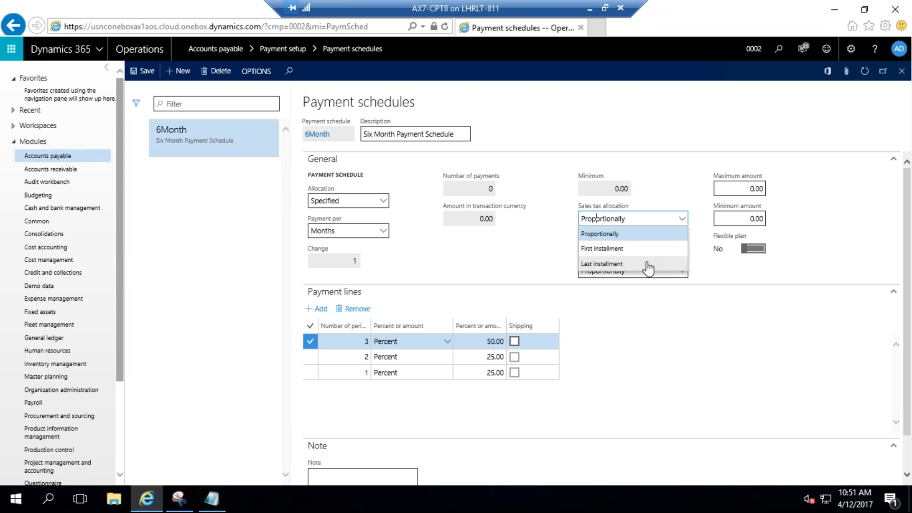
pyautogui.click(539, 265)
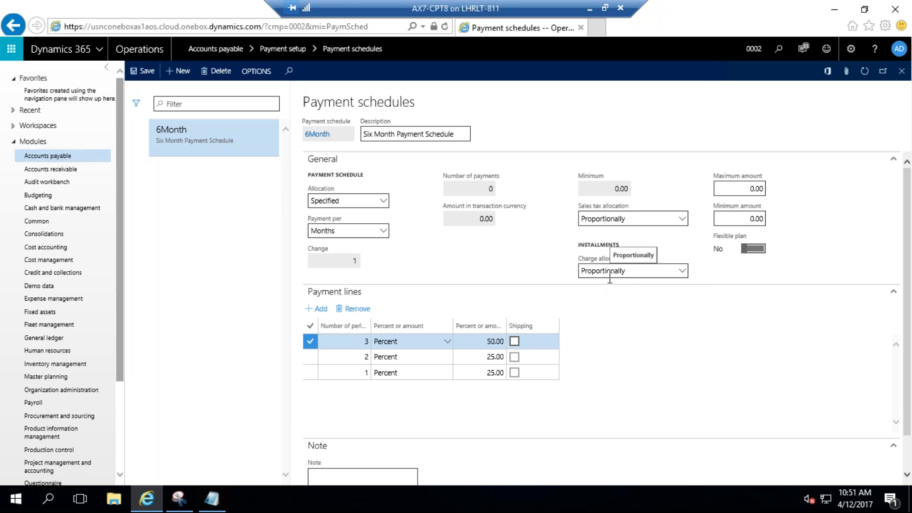
pyautogui.click(588, 279)
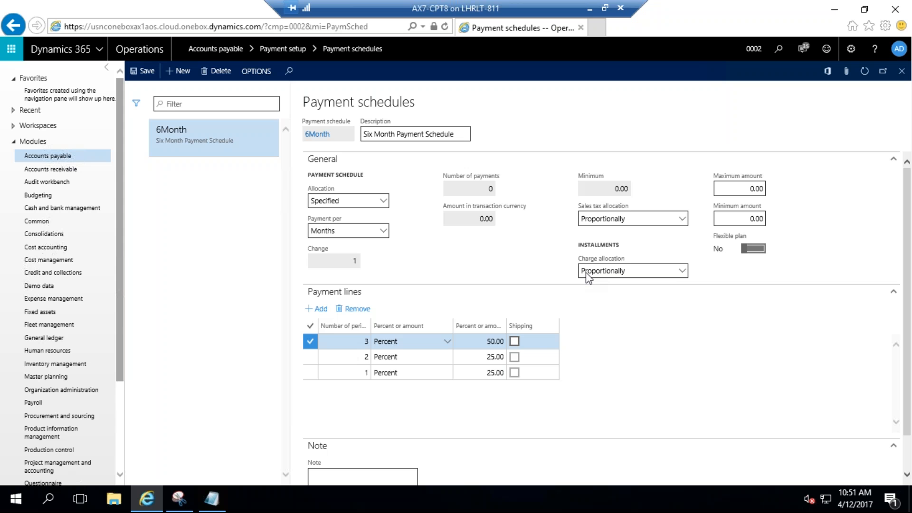
pyautogui.click(683, 271)
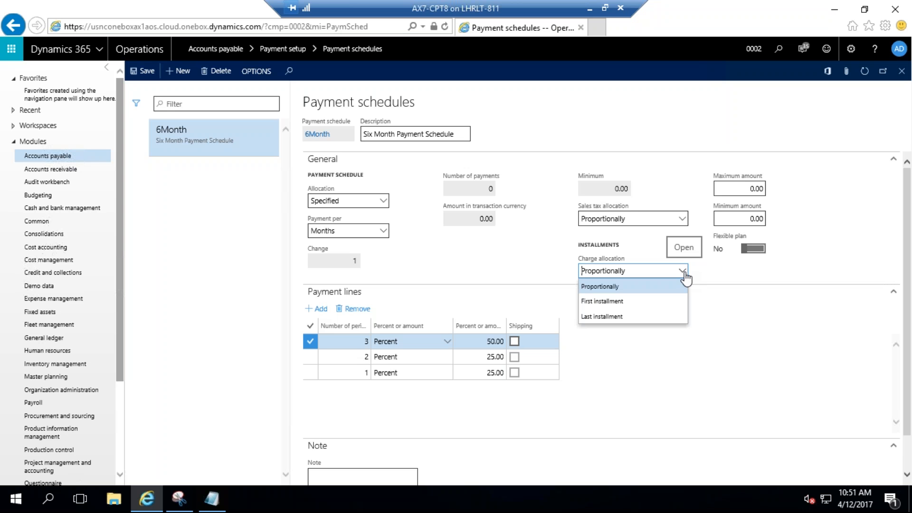
pyautogui.click(748, 312)
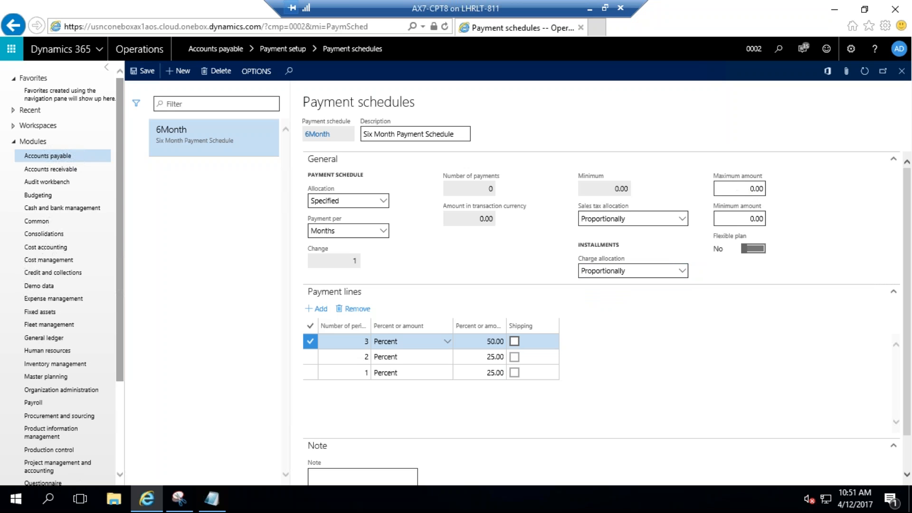
pyautogui.click(755, 189)
pyautogui.write('1000')
pyautogui.click(741, 217)
pyautogui.write('100000')
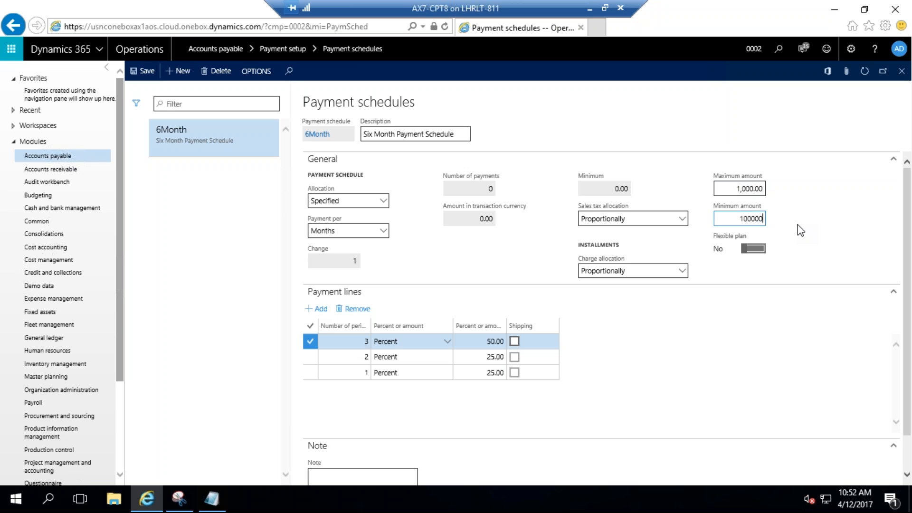
pyautogui.click(812, 229)
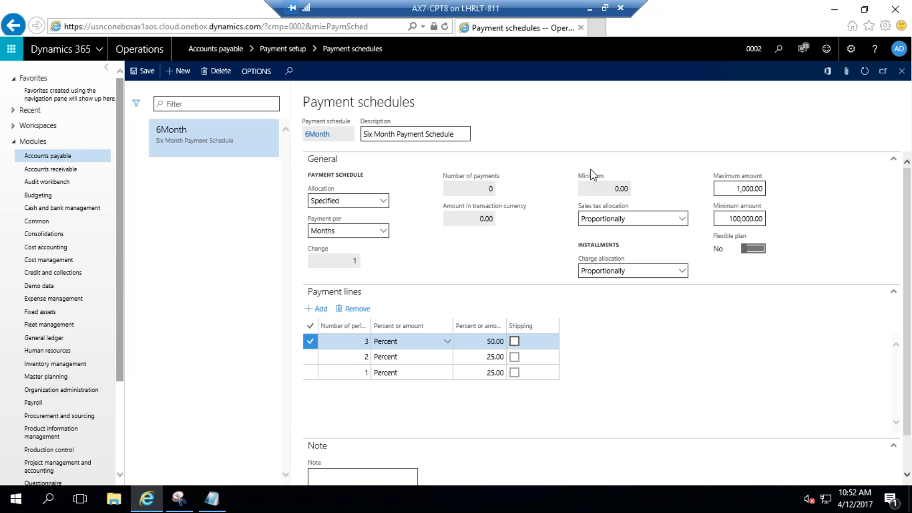
pyautogui.click(741, 189)
pyautogui.write('00')
pyautogui.click(815, 212)
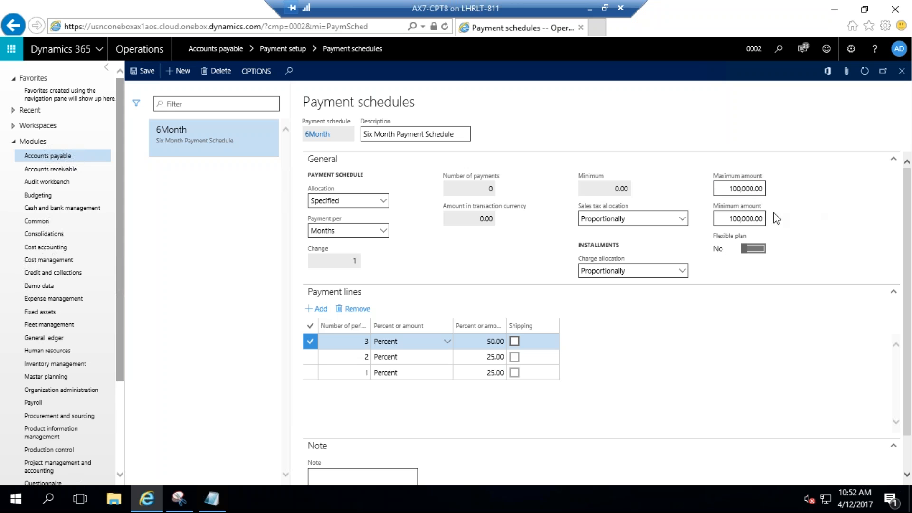
pyautogui.click(751, 218)
pyautogui.press('BackSpace')
pyautogui.press('BackSpace')
pyautogui.click(841, 220)
pyautogui.click(729, 188)
pyautogui.hotkey('ctrl', 'a')
pyautogui.press('BackSpace')
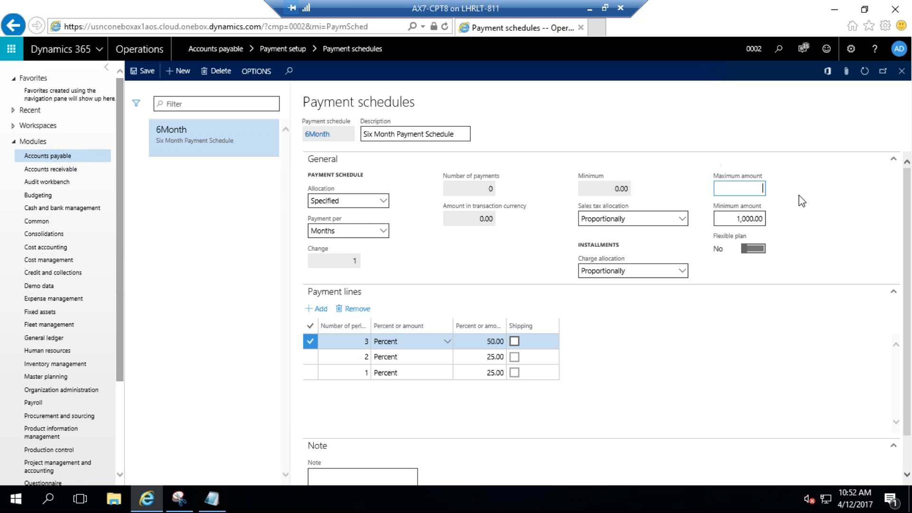
pyautogui.click(734, 220)
pyautogui.press('BackSpace')
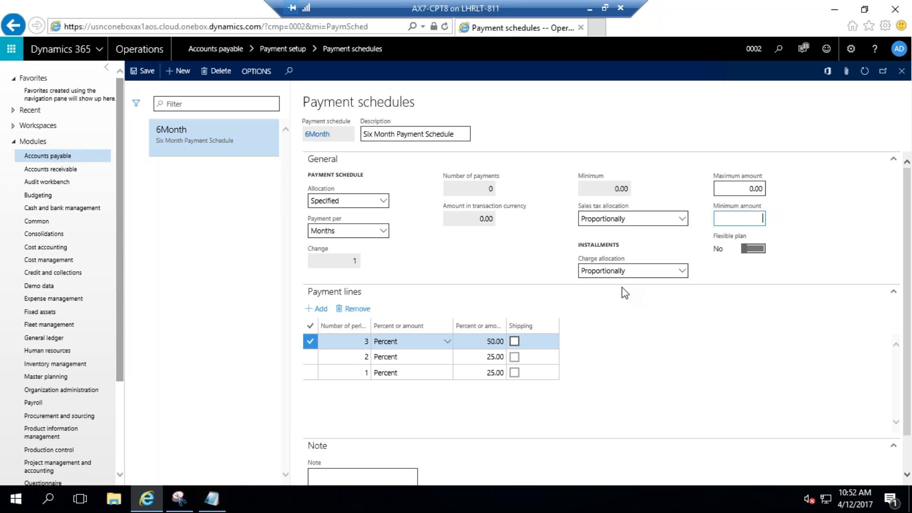
pyautogui.click(357, 309)
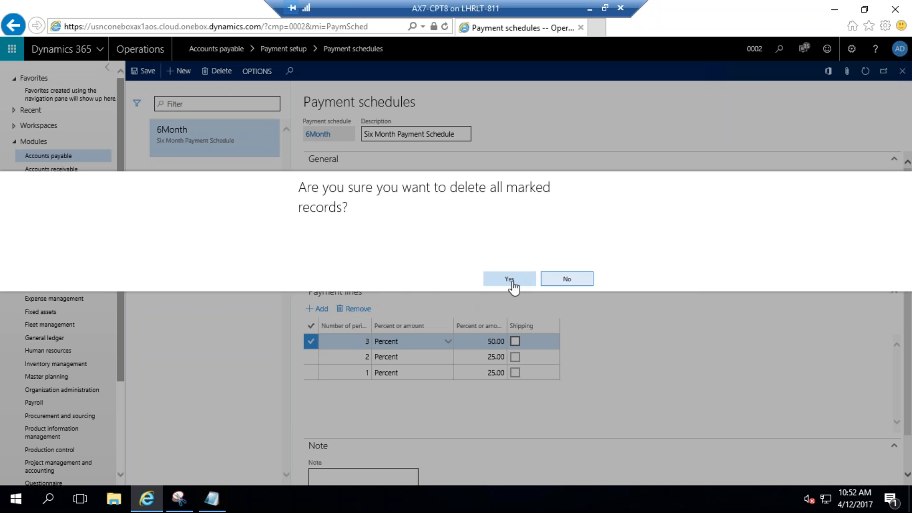
# Step: Delete all payment lines from the 6Month schedule
pyautogui.click(512, 281)
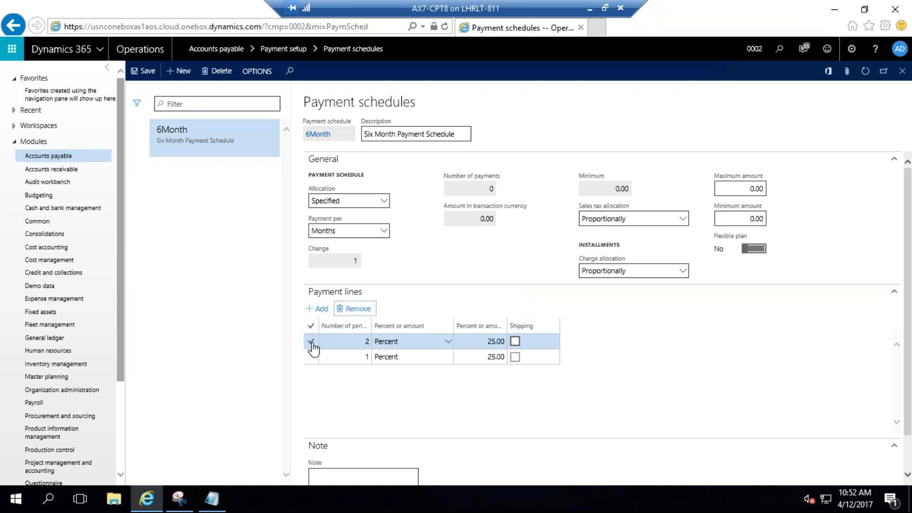
pyautogui.click(311, 341)
pyautogui.click(361, 309)
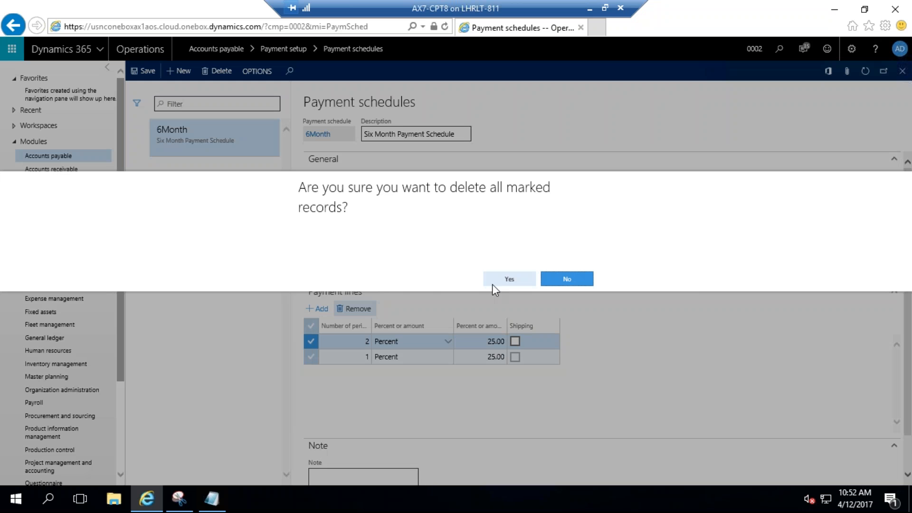
pyautogui.click(498, 281)
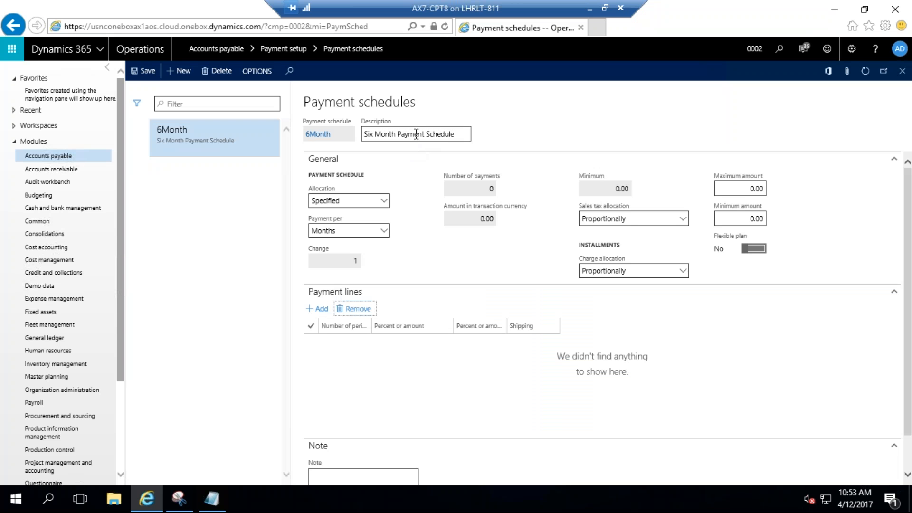
# Step: Rename the description to 'Six Month Equal Installments'
pyautogui.moveTo(398, 133); pyautogui.dragTo(463, 133)
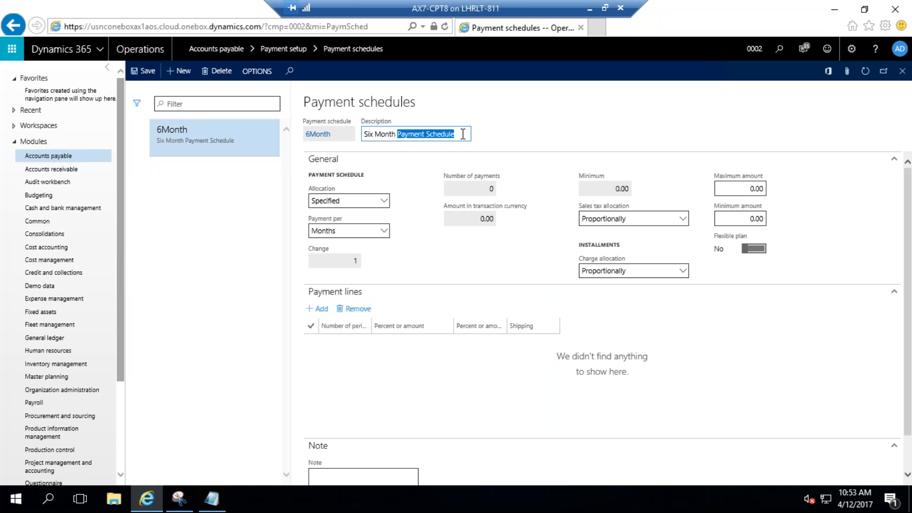
pyautogui.write('Equal')
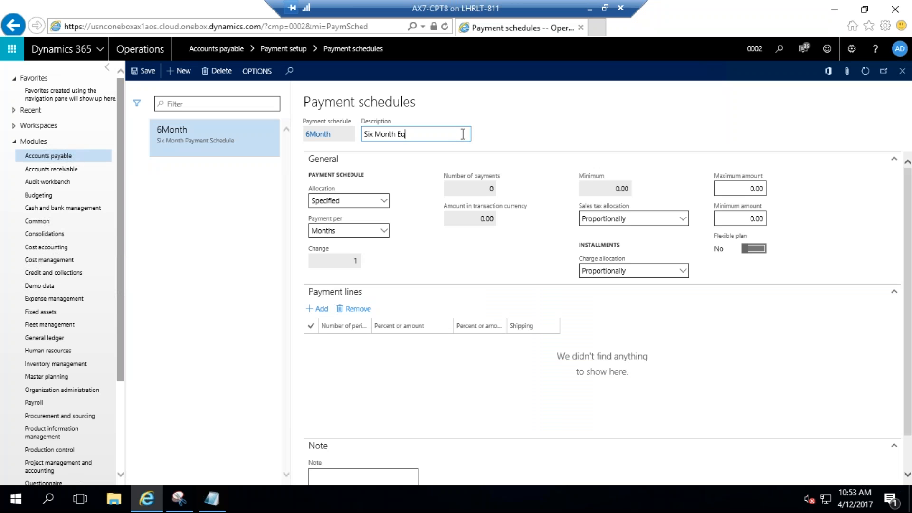
pyautogui.write('Installments')
# Step: Set the allocation to Fixed quantity with 6 payments
pyautogui.click(383, 201)
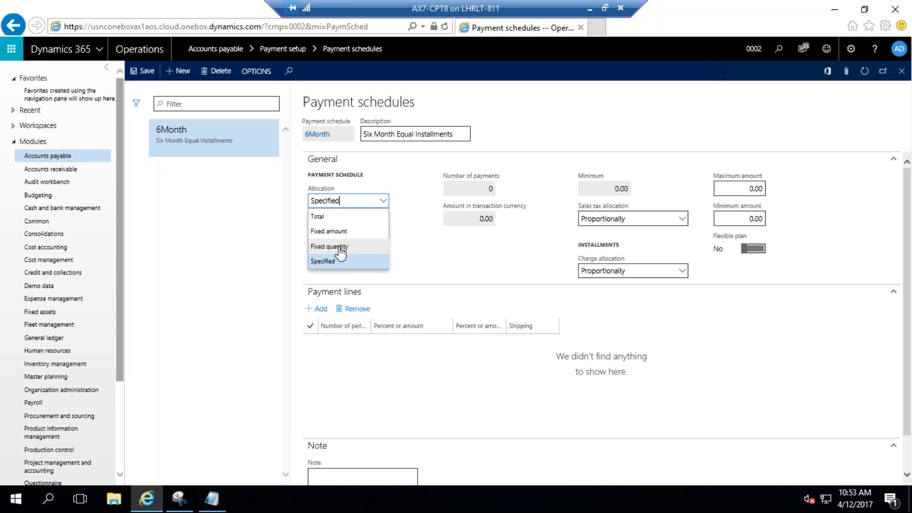
pyautogui.click(343, 247)
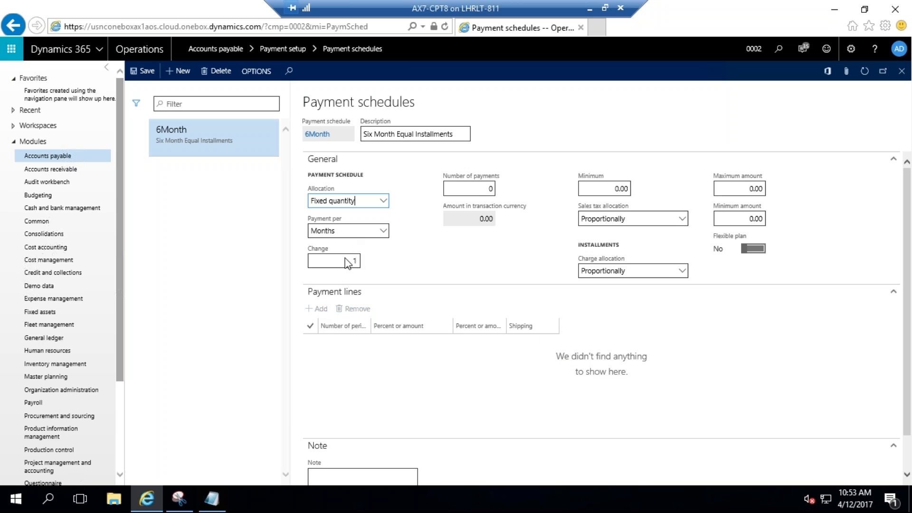
pyautogui.click(489, 188)
pyautogui.write('6')
pyautogui.click(521, 240)
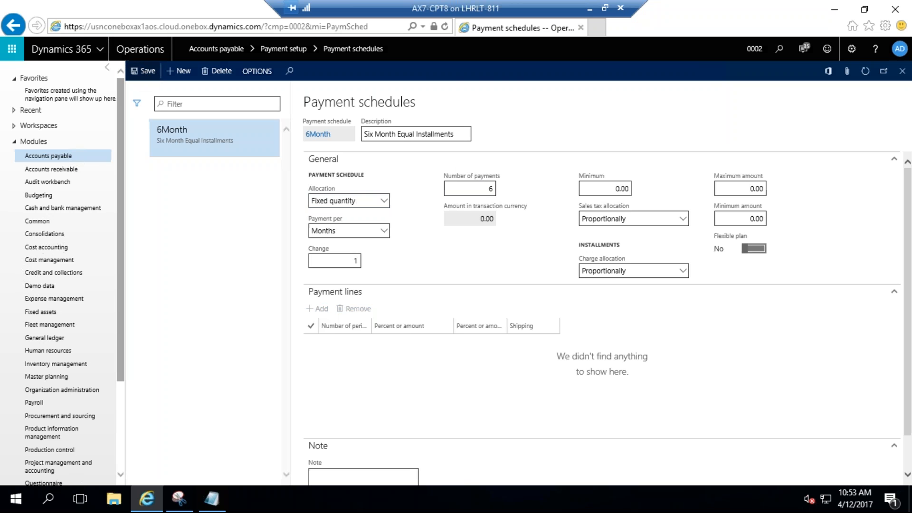
pyautogui.click(491, 189)
pyautogui.click(212, 499)
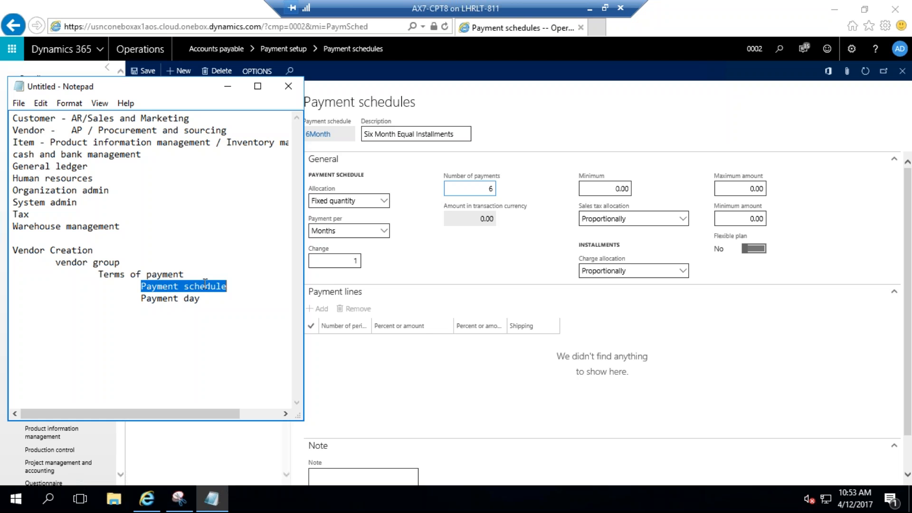
# Step: Add the lines 'max amount 100 000' and '50%' below Payment day in the notes
pyautogui.moveTo(109, 275); pyautogui.dragTo(159, 277)
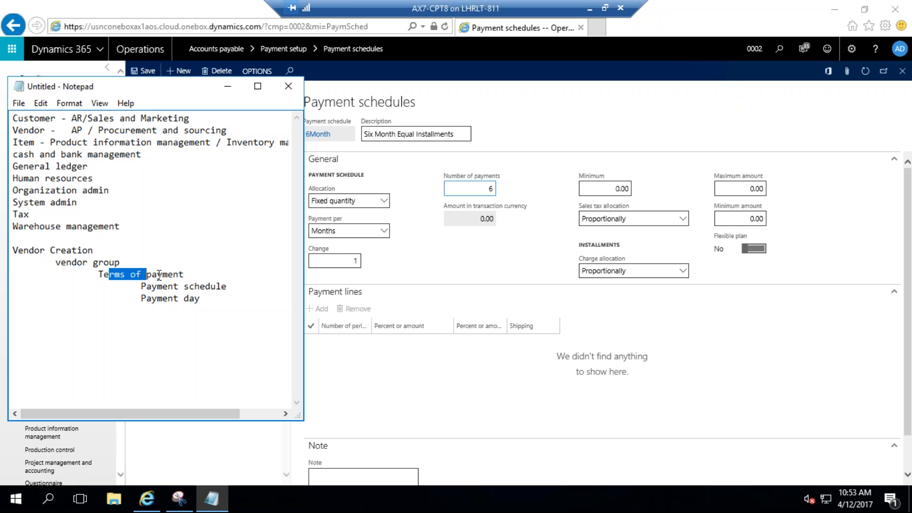
pyautogui.click(347, 362)
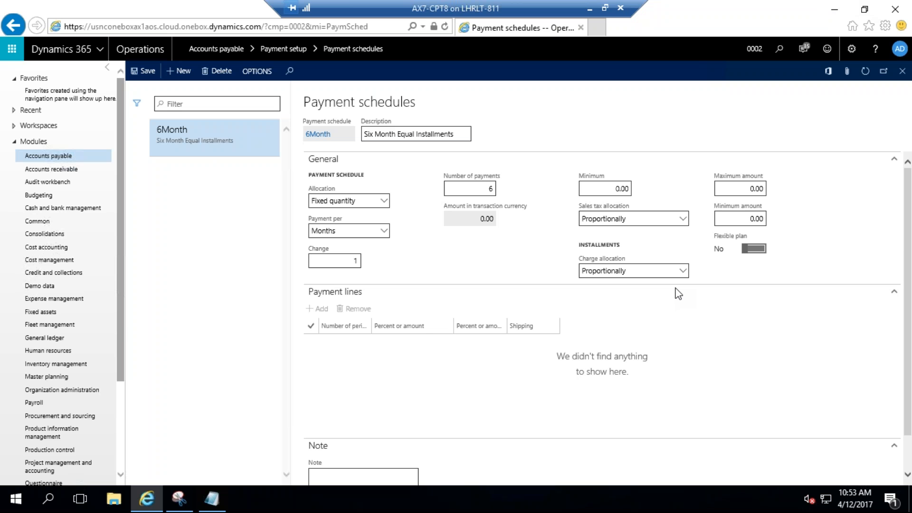
pyautogui.click(211, 499)
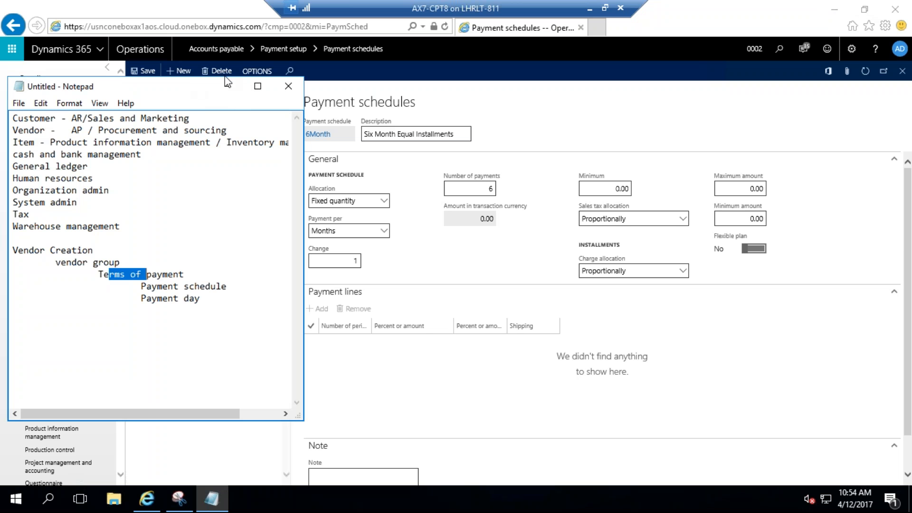
pyautogui.moveTo(229, 83); pyautogui.dragTo(339, 68)
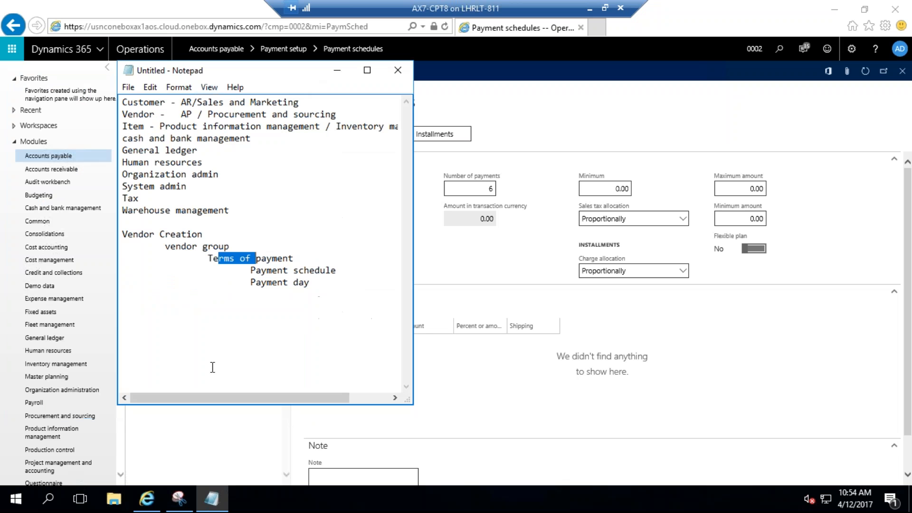
pyautogui.click(168, 322)
pyautogui.press('Return')
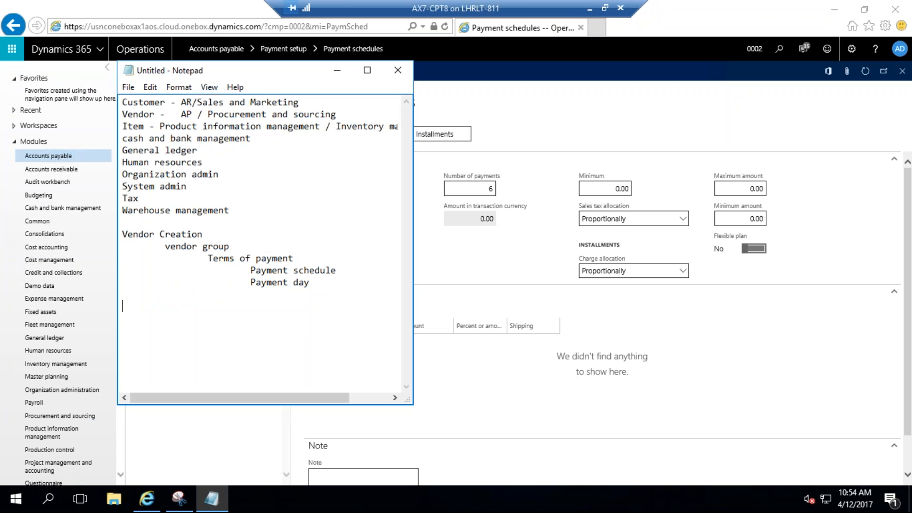
pyautogui.write('max amount 100 000')
pyautogui.press('Return')
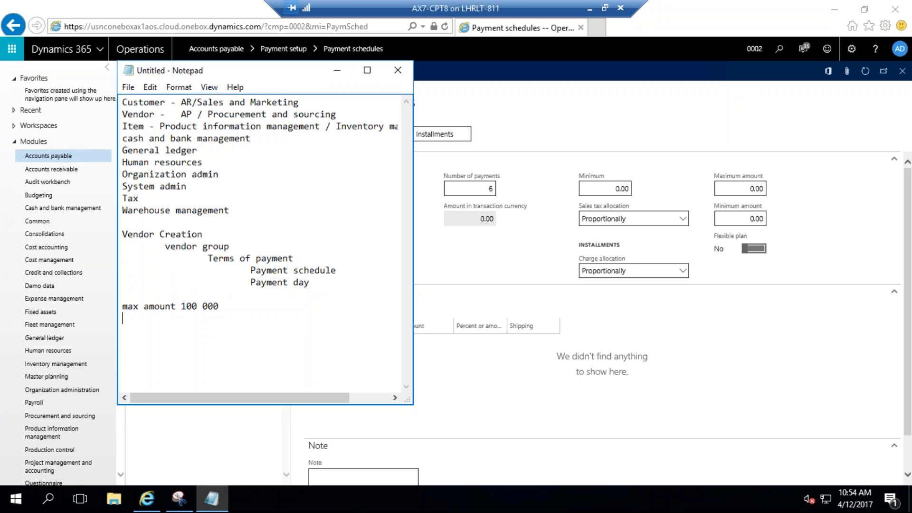
pyautogui.write('50%')
# Step: Minimize Notepad and open Accounts payable > Payment setup > Terms of payment
pyautogui.click(336, 71)
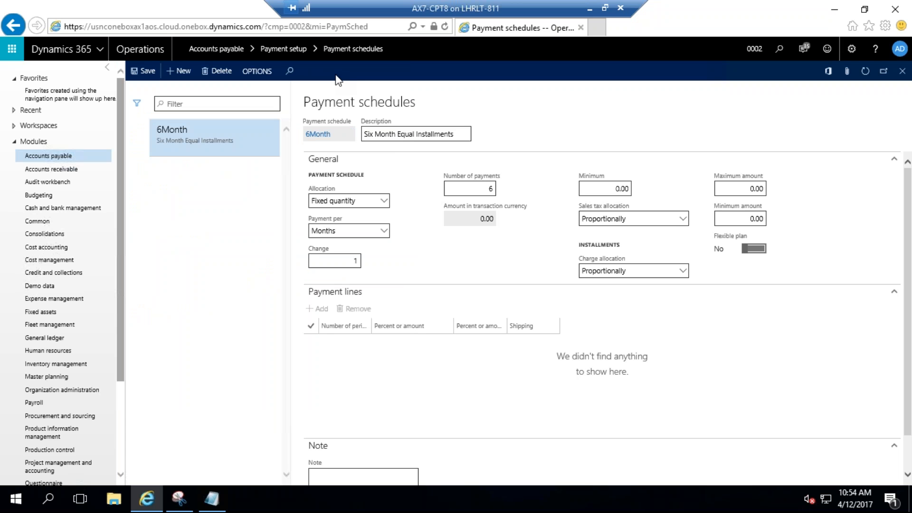
pyautogui.click(66, 160)
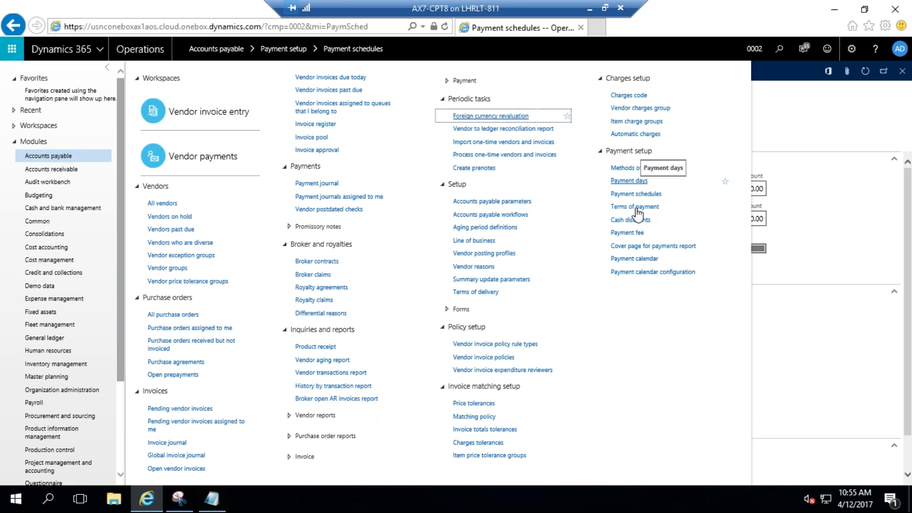
pyautogui.click(637, 208)
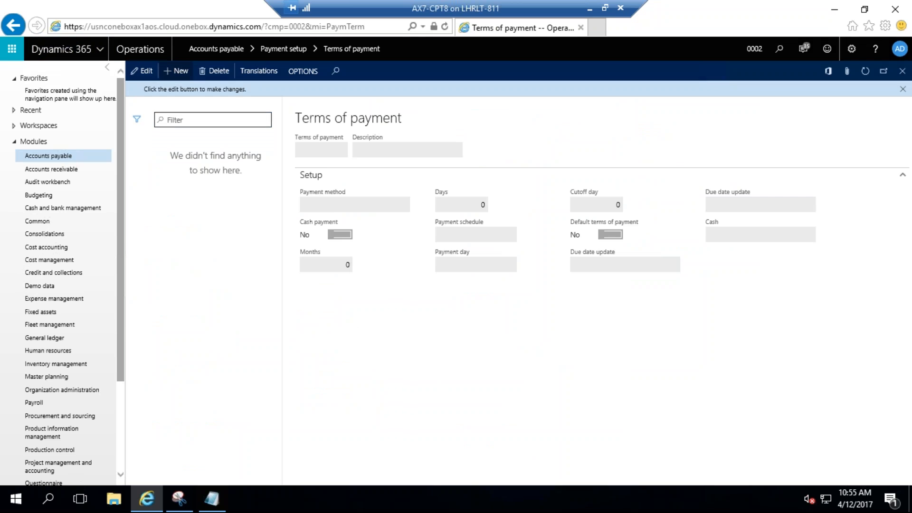
# Step: Start a new payment term coded N90D, then begin another new record
pyautogui.click(178, 71)
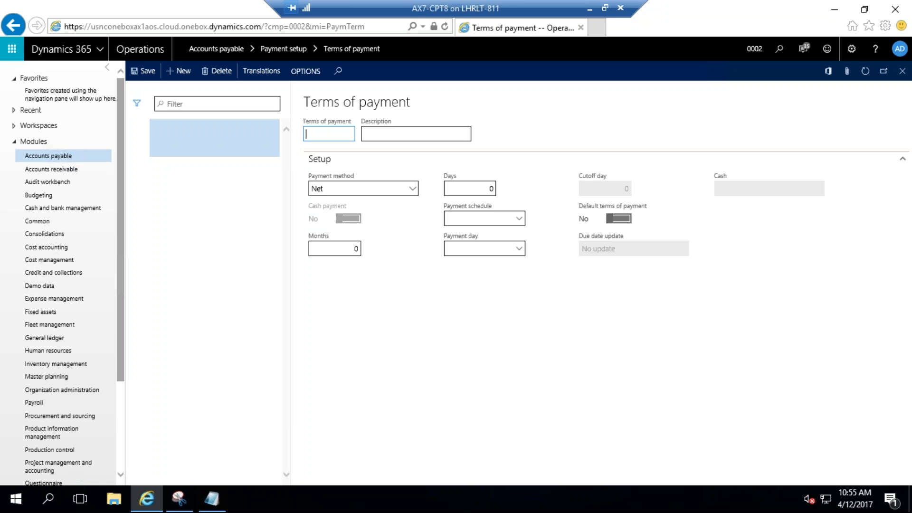
pyautogui.write('D')
pyautogui.press('BackSpace')
pyautogui.write('N90D')
pyautogui.click(403, 135)
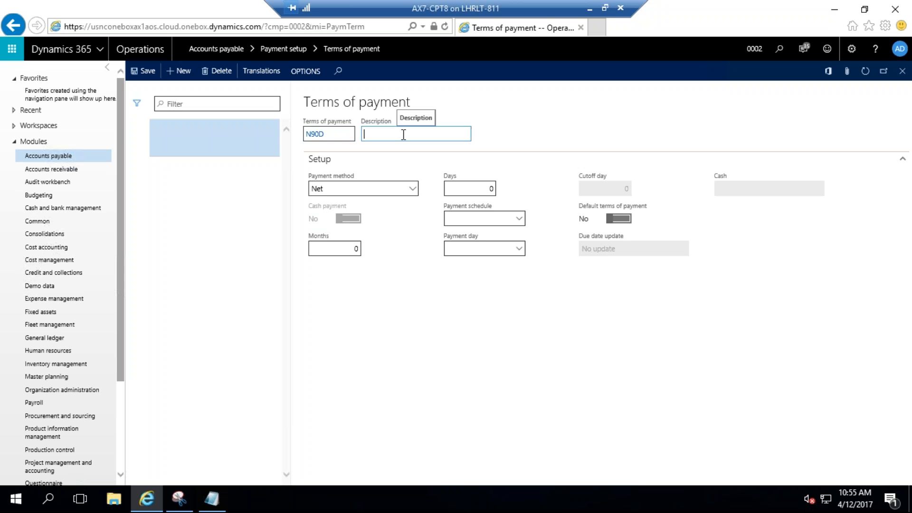
pyautogui.click(318, 141)
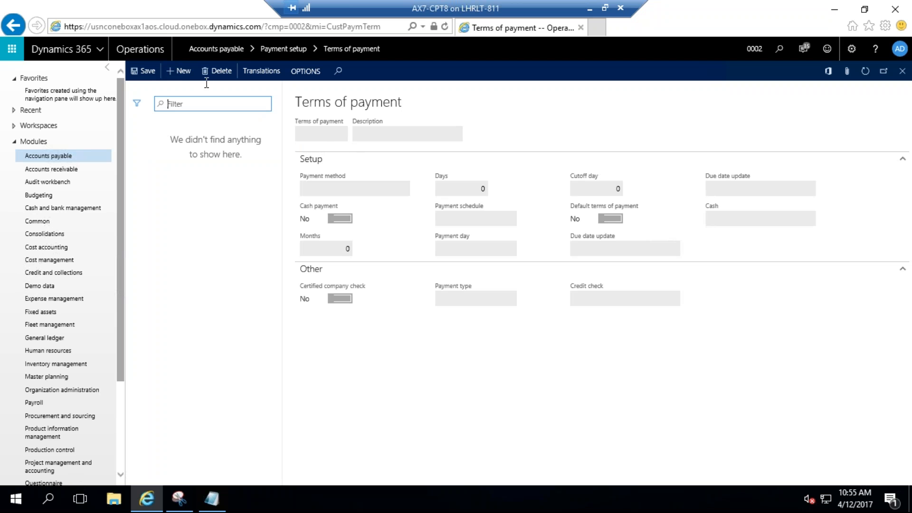
pyautogui.click(183, 72)
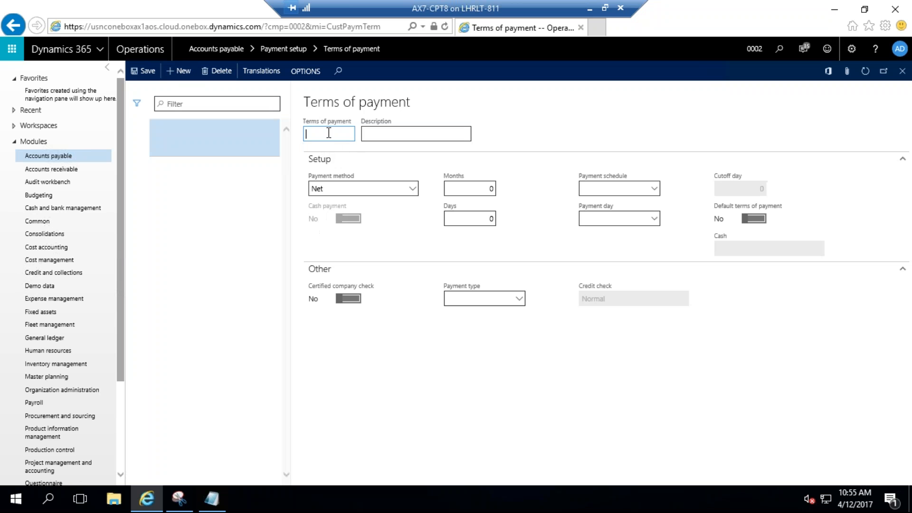
# Step: Enter payment term N180D with the description 'Net 180 Days'
pyautogui.write('N180D')
pyautogui.click(411, 139)
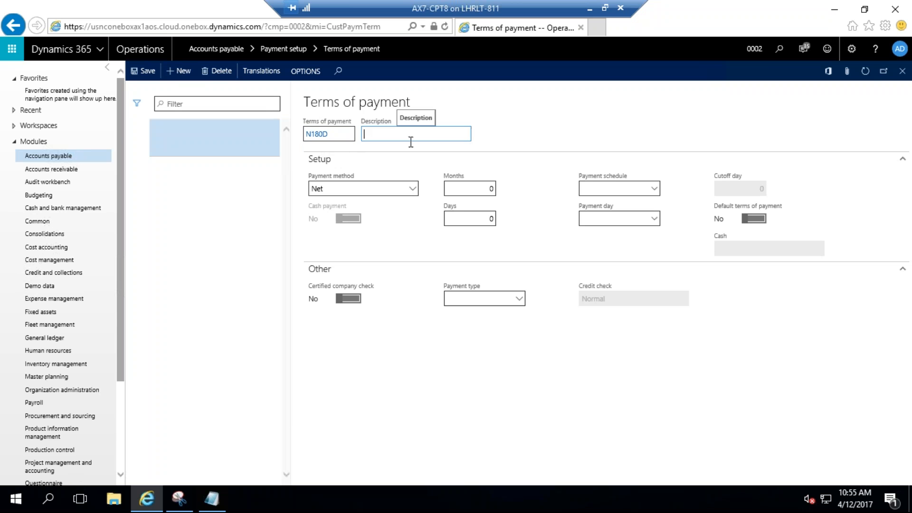
pyautogui.write('Net 180 Days')
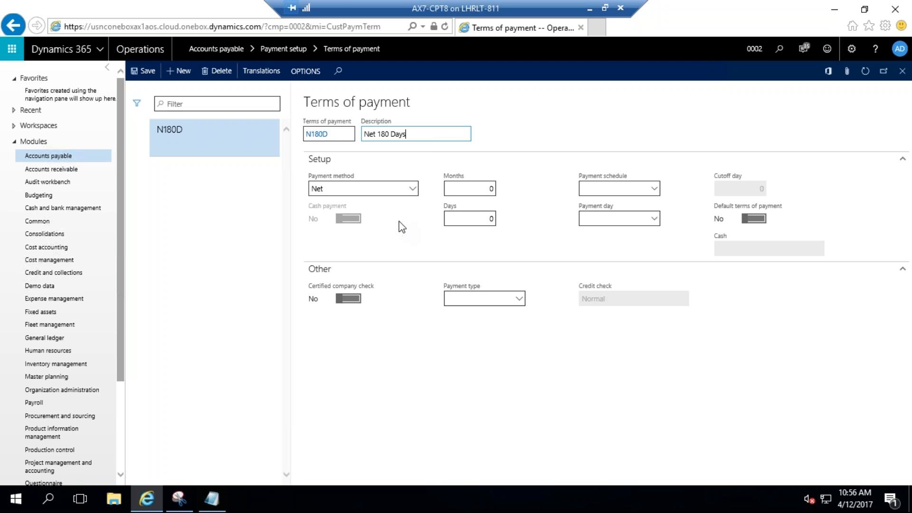
pyautogui.click(412, 192)
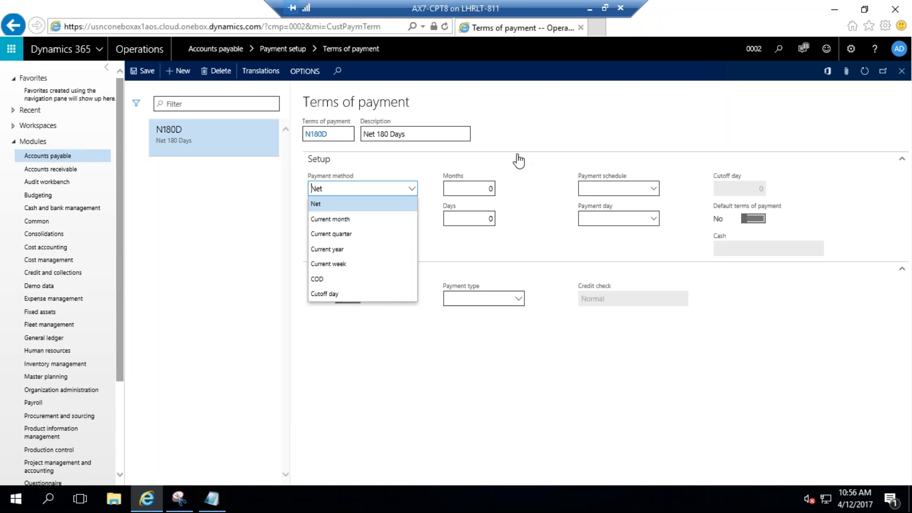
# Step: Keep payment method Net and set the N180D term's Days to 180
pyautogui.click(407, 167)
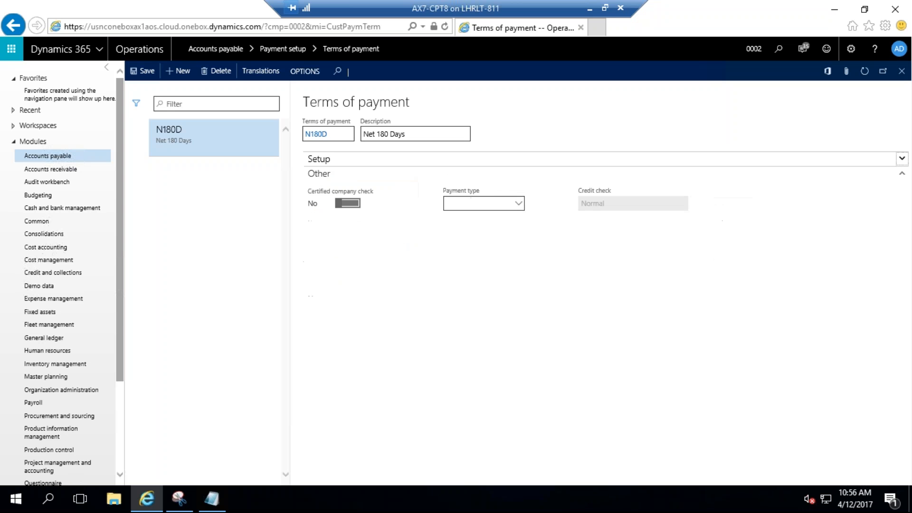
pyautogui.click(318, 161)
pyautogui.click(317, 161)
pyautogui.click(317, 162)
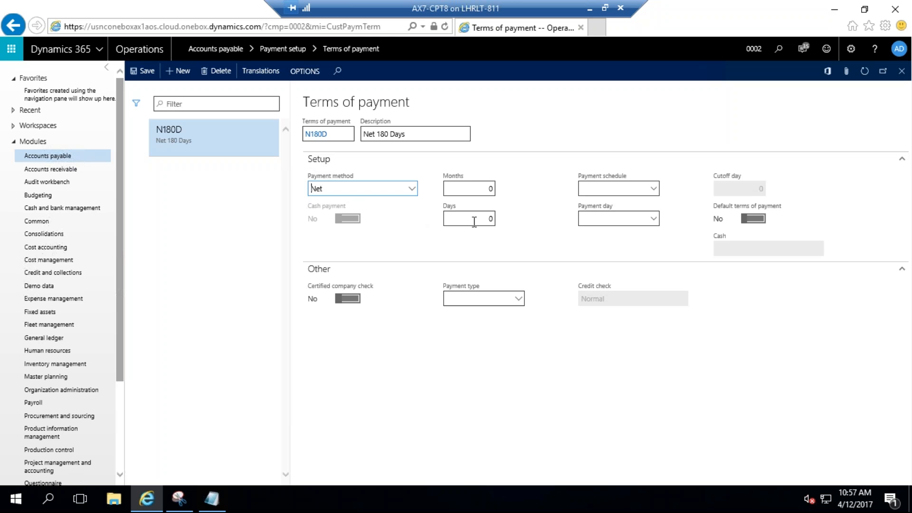
pyautogui.click(489, 219)
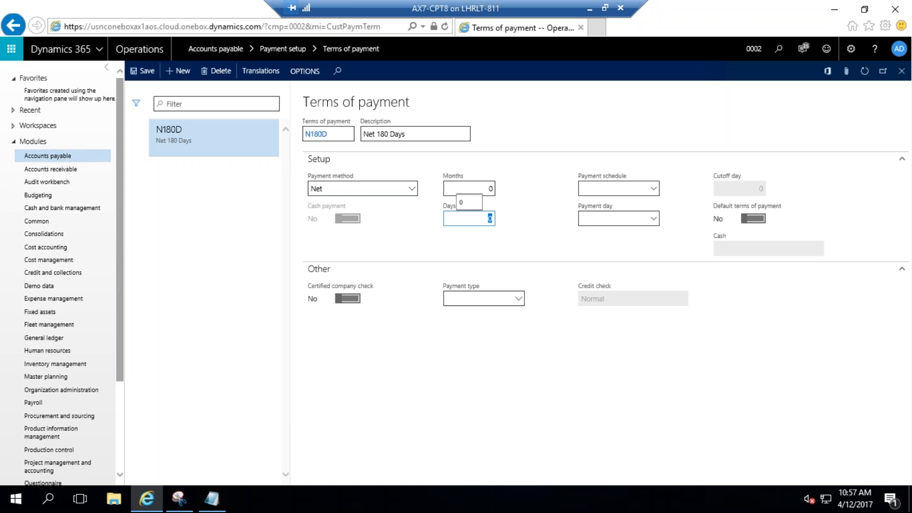
pyautogui.write('180')
pyautogui.click(534, 231)
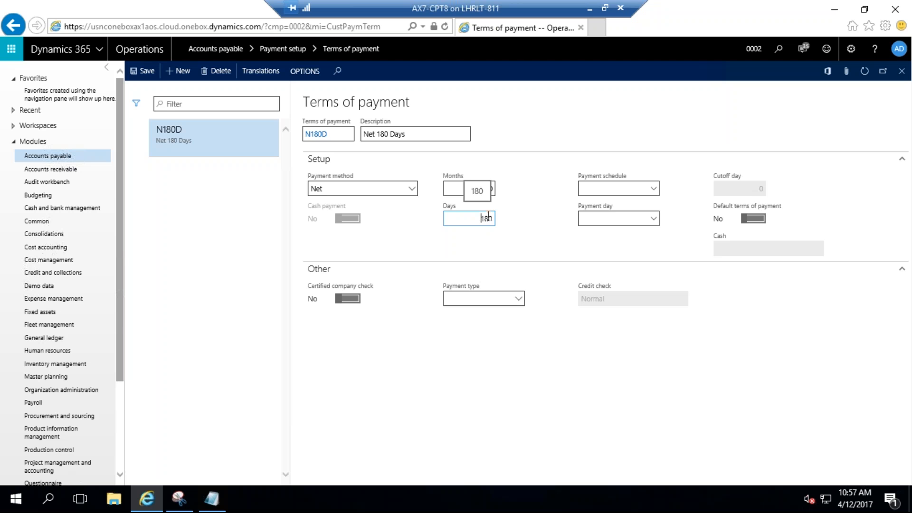
pyautogui.press('Tab')
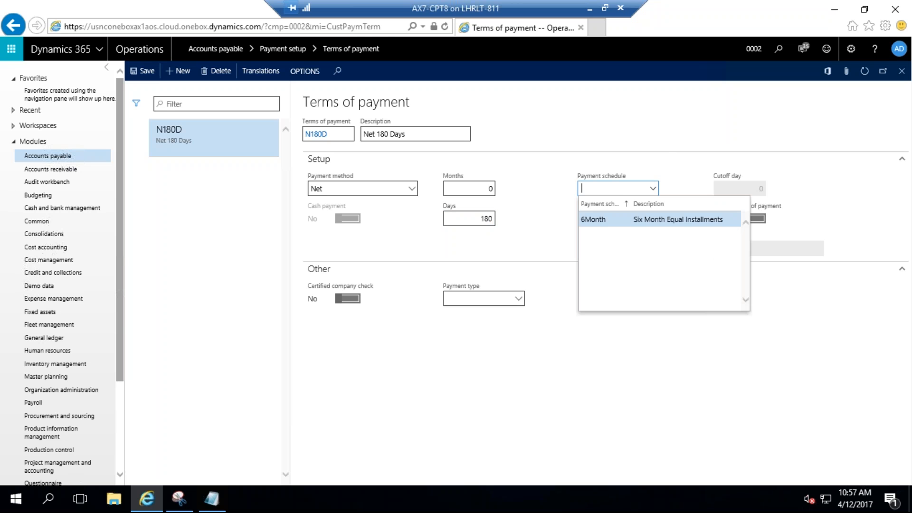
# Step: Assign payment schedule 6Month and payment day D15 to N180D and save it
pyautogui.click(594, 218)
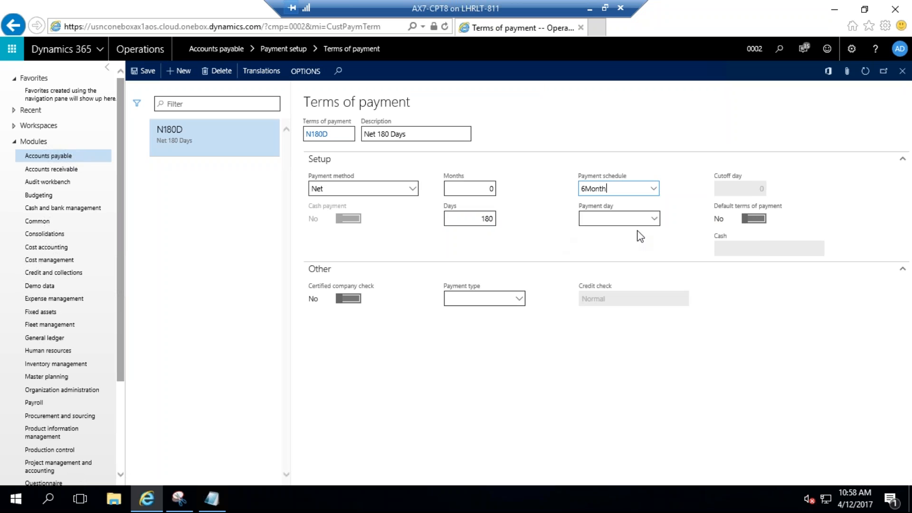
pyautogui.click(656, 222)
pyautogui.click(654, 219)
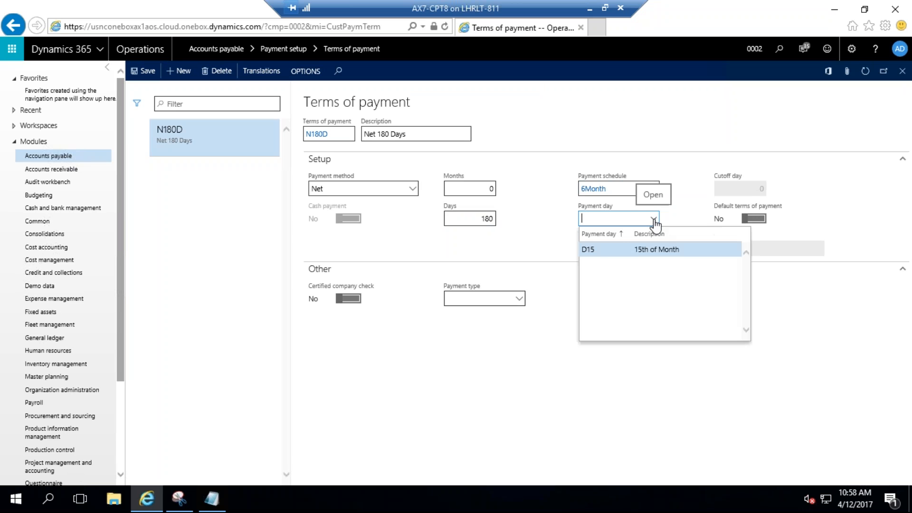
pyautogui.click(603, 249)
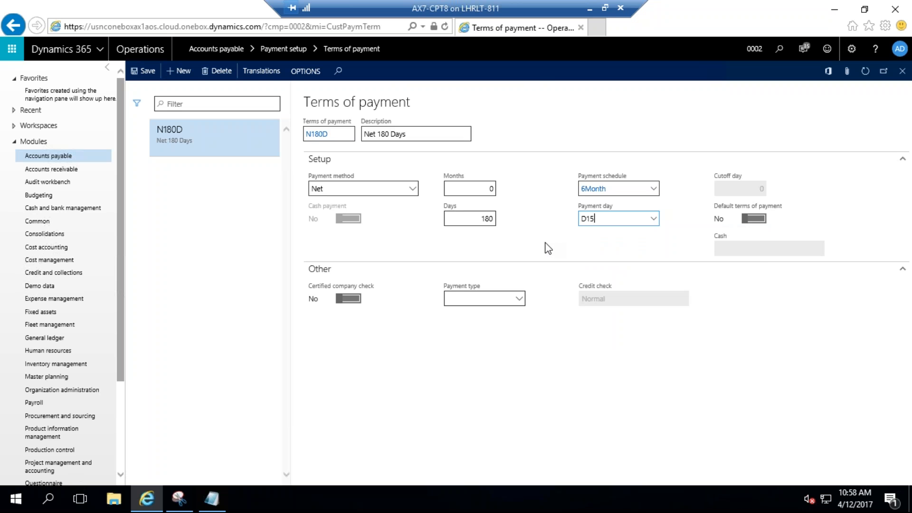
pyautogui.click(519, 300)
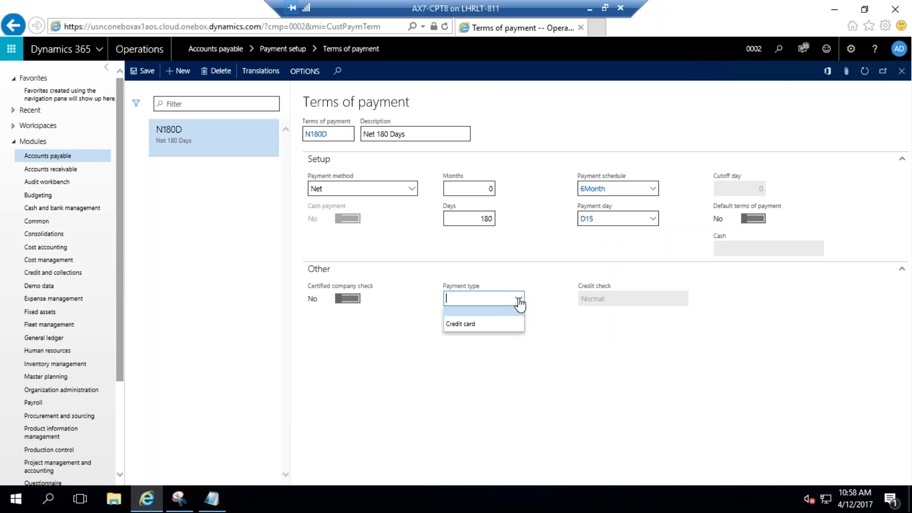
pyautogui.click(541, 243)
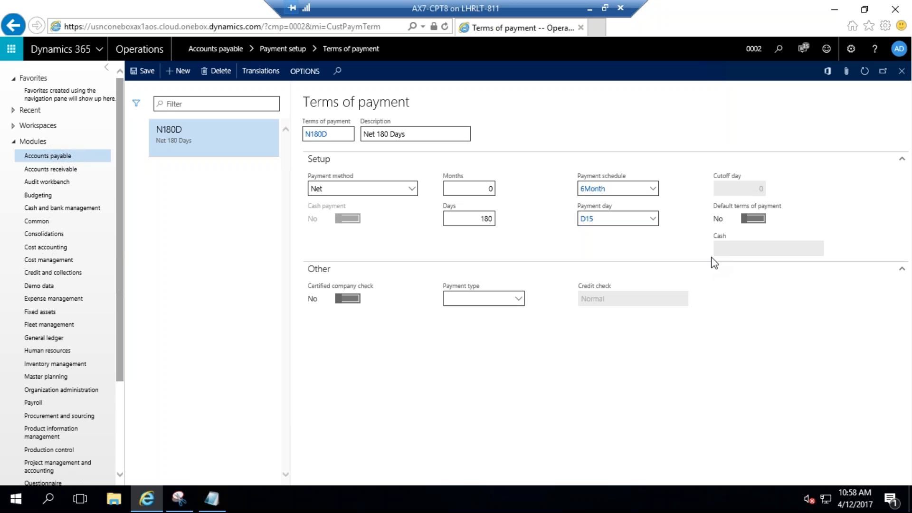
pyautogui.click(148, 71)
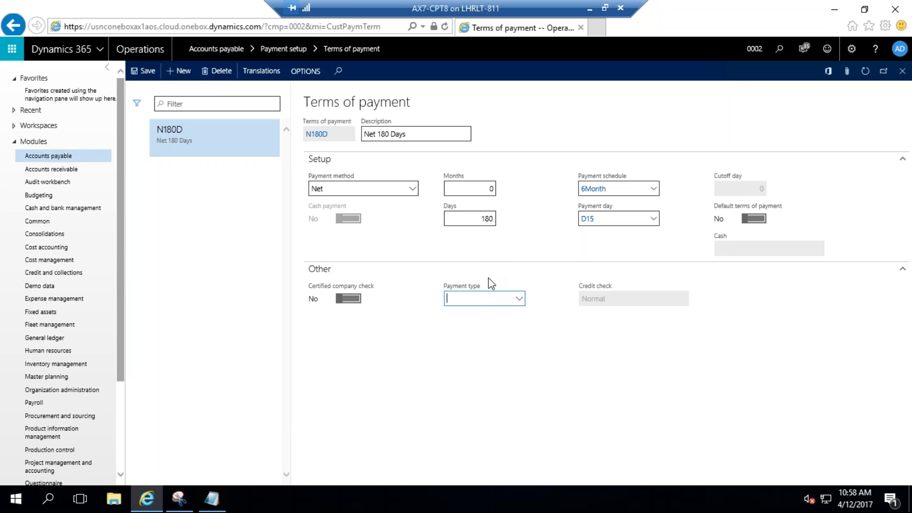
pyautogui.click(426, 383)
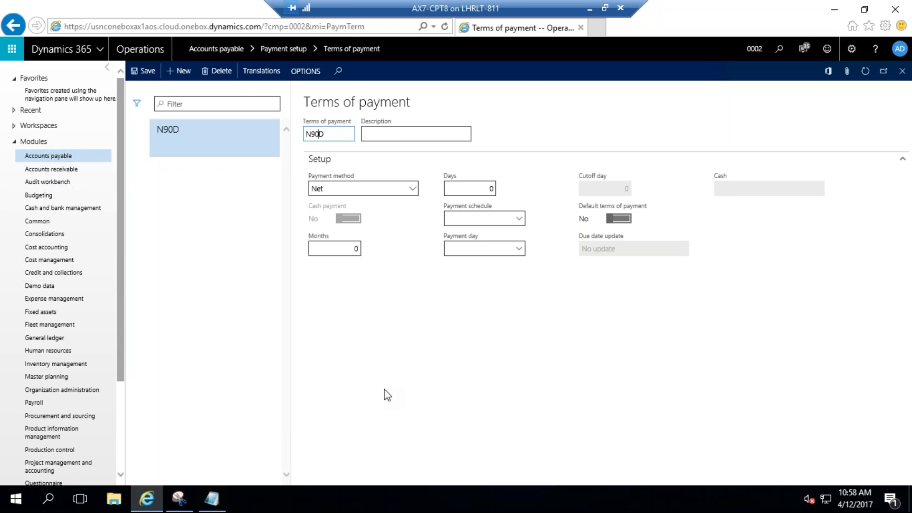
pyautogui.click(58, 161)
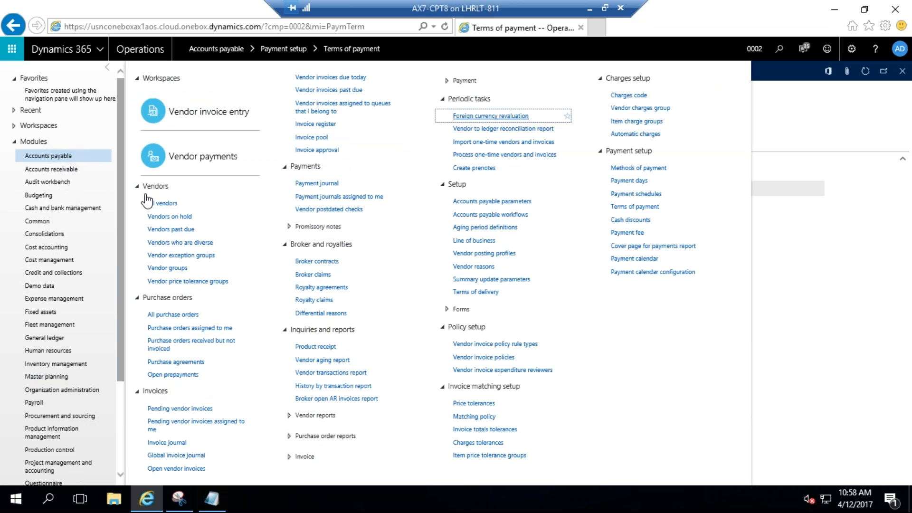
# Step: Create a new vendor record from All vendors, keeping Type as Organization
pyautogui.click(164, 203)
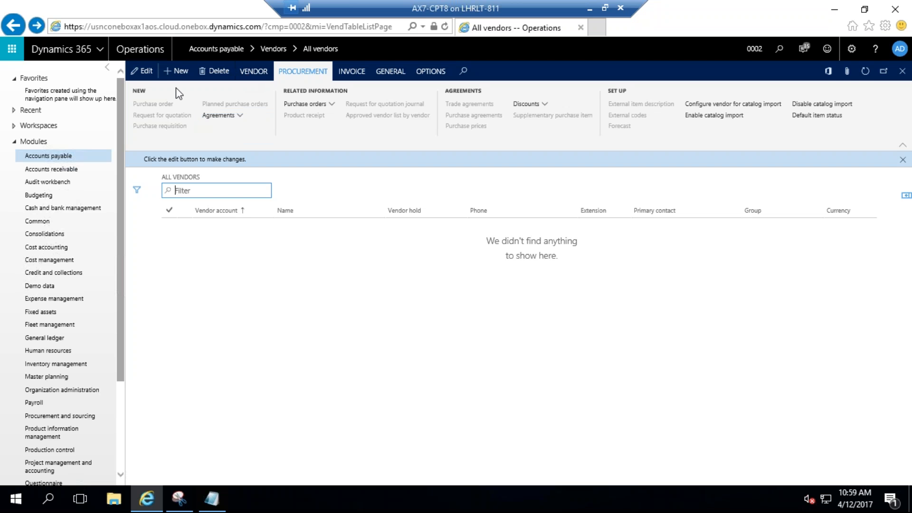
pyautogui.click(176, 71)
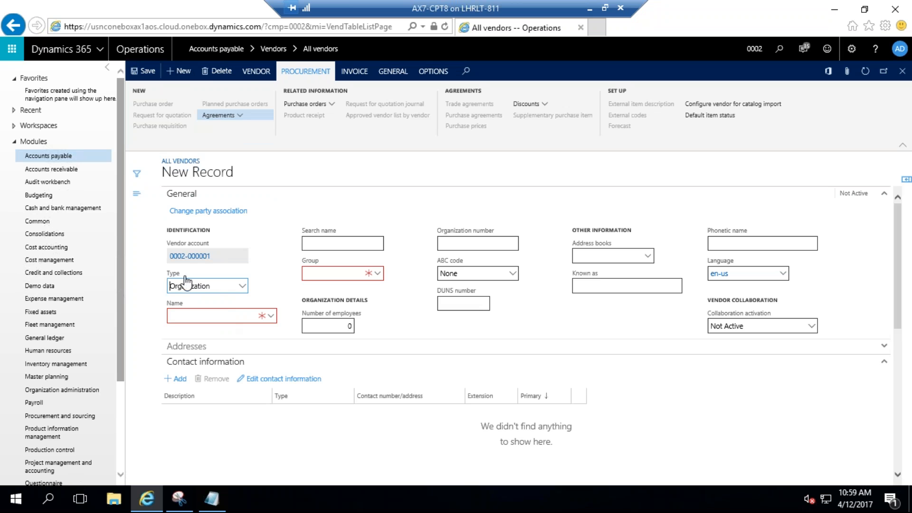
pyautogui.click(243, 286)
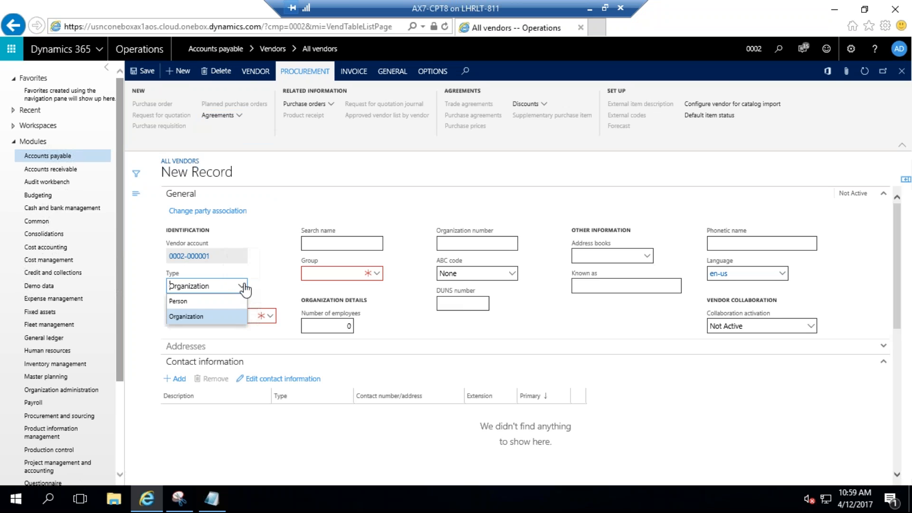
pyautogui.click(271, 276)
# Step: Enter the vendor's name, dismissing the party lookup and retyping the name
pyautogui.click(221, 317)
pyautogui.write('Waheed')
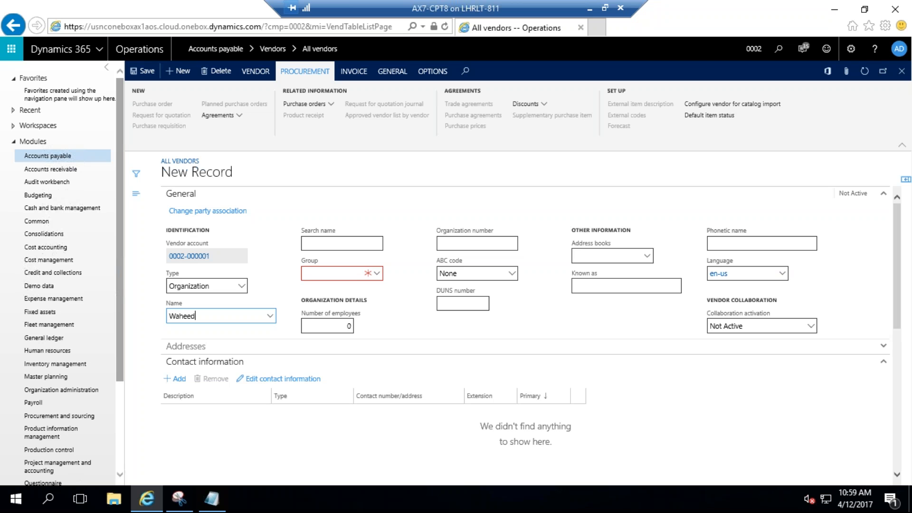
pyautogui.click(377, 274)
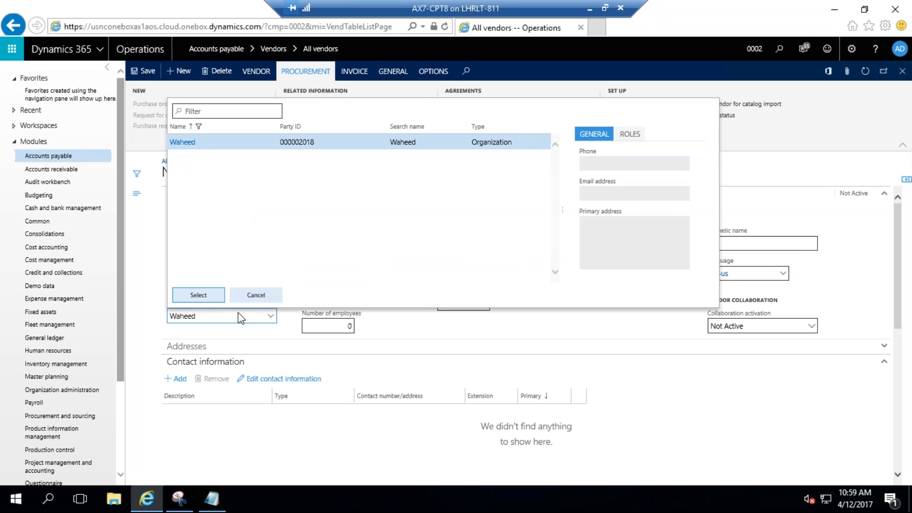
pyautogui.click(255, 293)
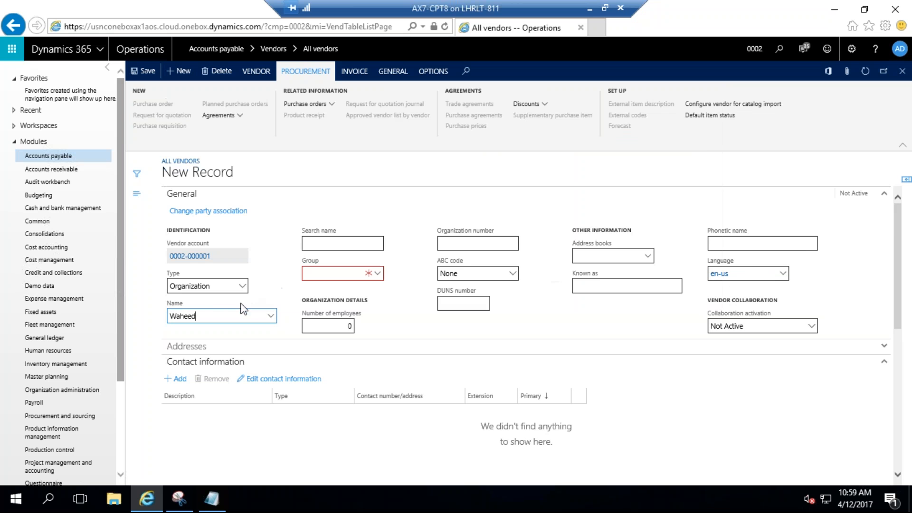
pyautogui.press('BackSpace')
pyautogui.press('BackSpace')
pyautogui.press('BackSpace')
pyautogui.press('BackSpace')
pyautogui.press('BackSpace')
pyautogui.press('BackSpace')
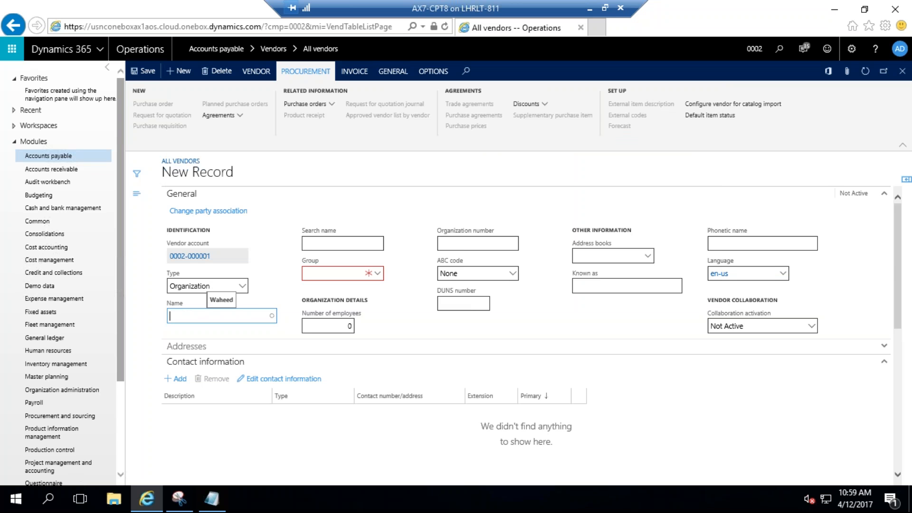
pyautogui.write('Fayyaz')
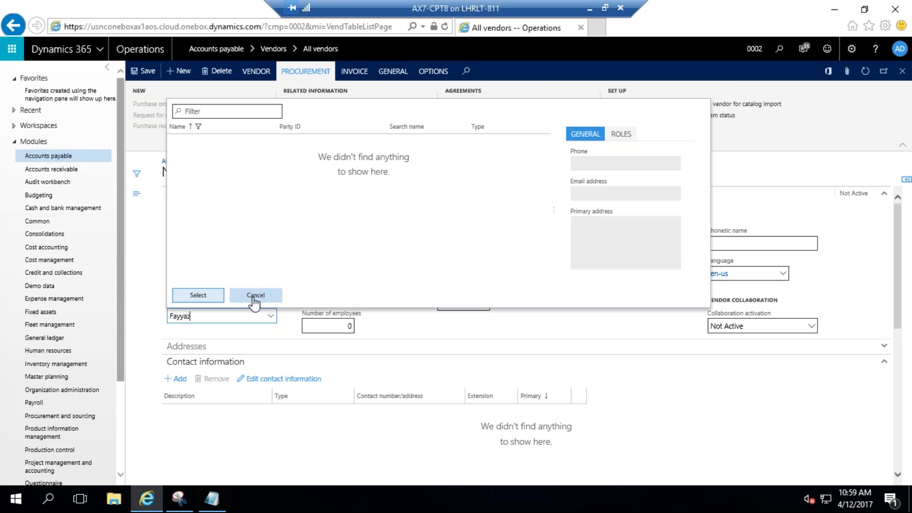
# Step: Dismiss the party lookup, keep the new vendor name, and try to open the vendor group list
pyautogui.click(254, 296)
pyautogui.click(204, 298)
pyautogui.click(378, 274)
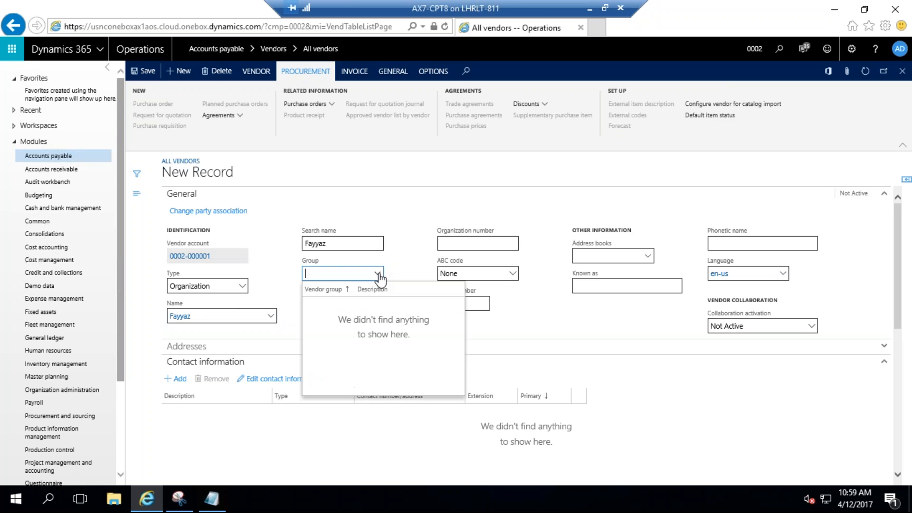
pyautogui.click(378, 275)
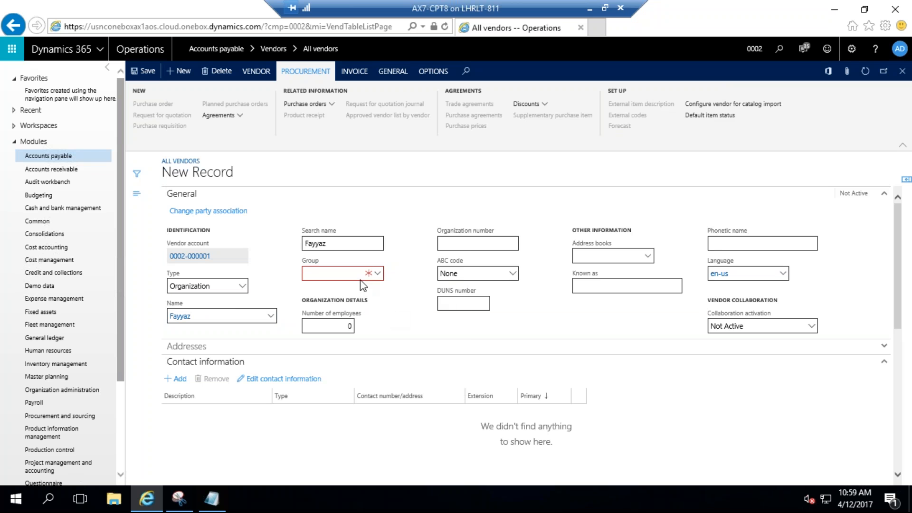
# Step: Abandon the unfinished vendor with its Group field empty and go to Accounts payable
pyautogui.rightClick(314, 267)
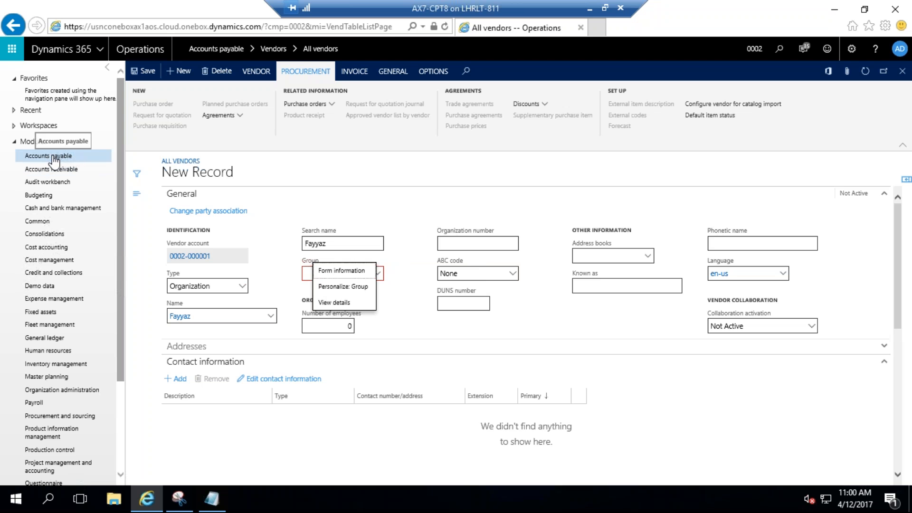
pyautogui.press('Escape')
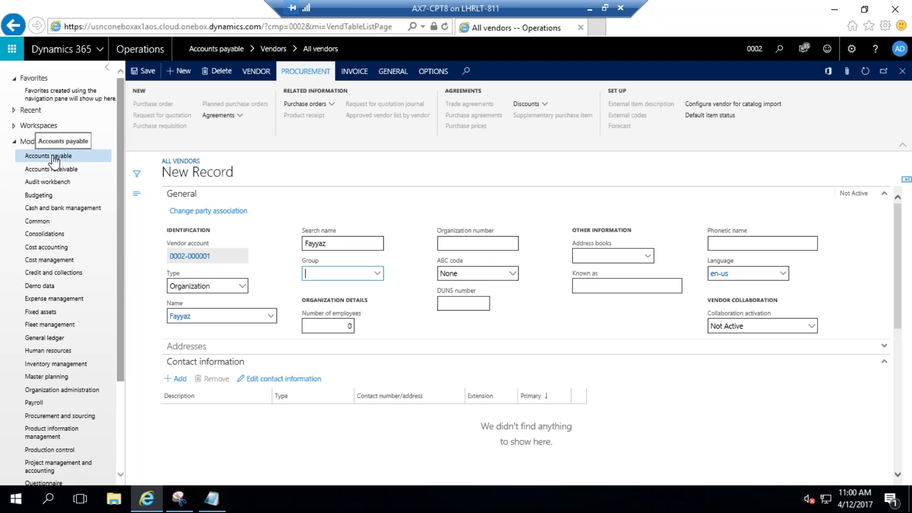
pyautogui.click(54, 159)
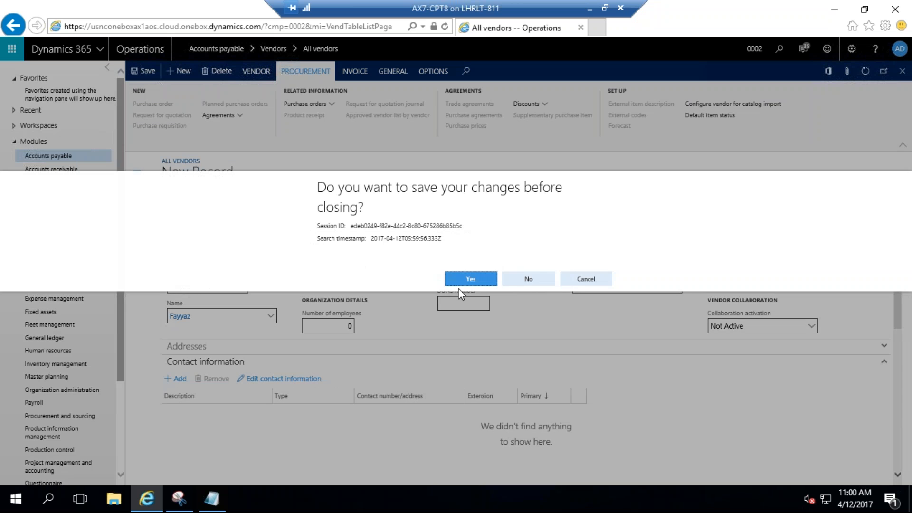
# Step: Discard the unsaved vendor record and go to the Accounts payable Vendor groups page
pyautogui.click(529, 283)
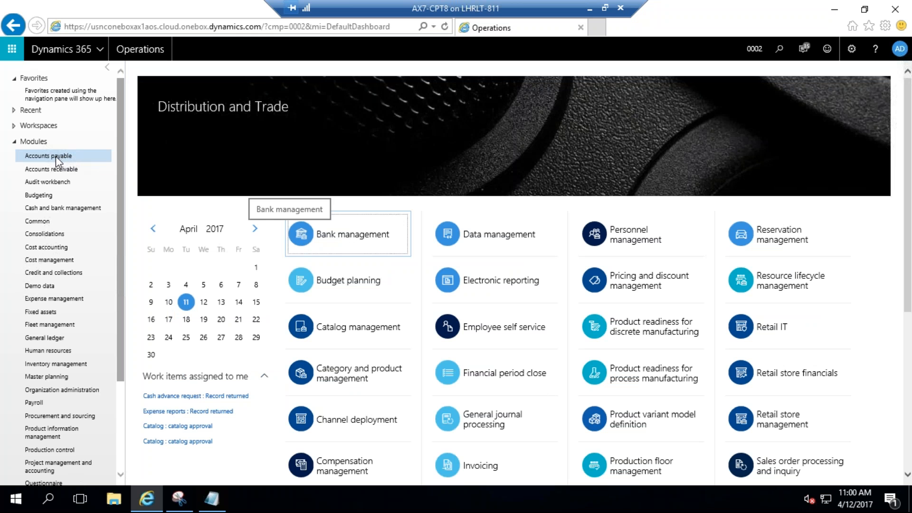
pyautogui.click(56, 155)
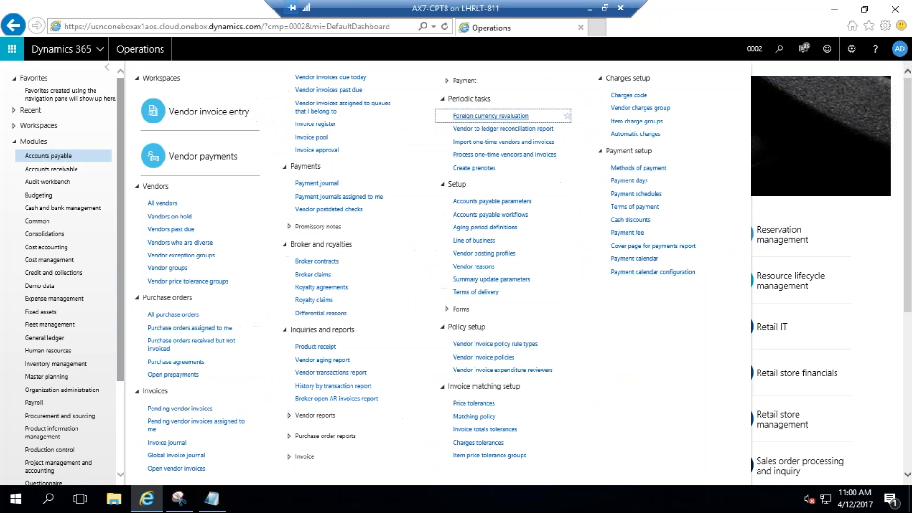
pyautogui.click(167, 268)
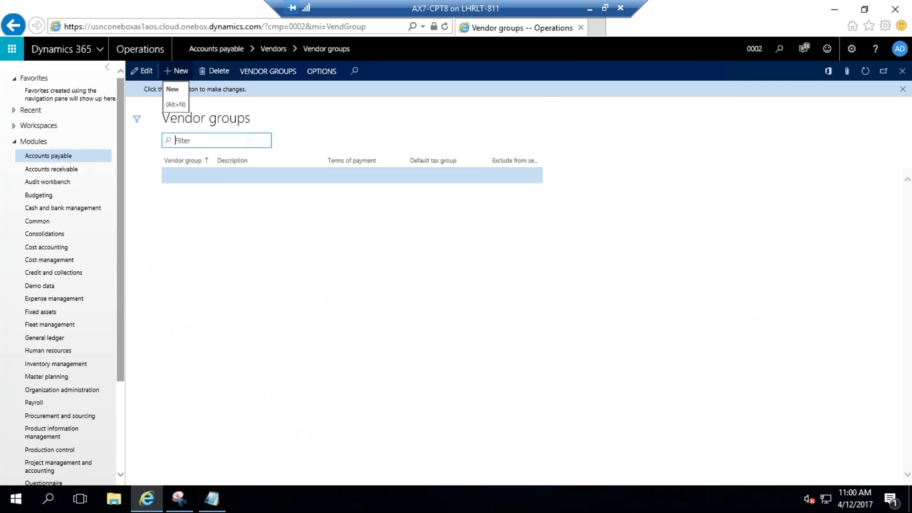
# Step: Create vendor group 10 'Domestic' with N180D (Net 180 Days) payment terms and save it
pyautogui.click(181, 76)
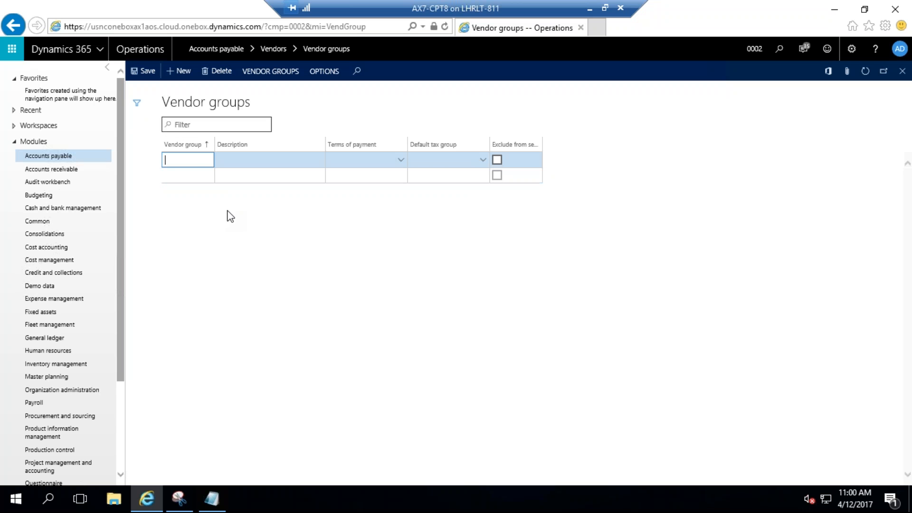
pyautogui.write('10')
pyautogui.click(258, 161)
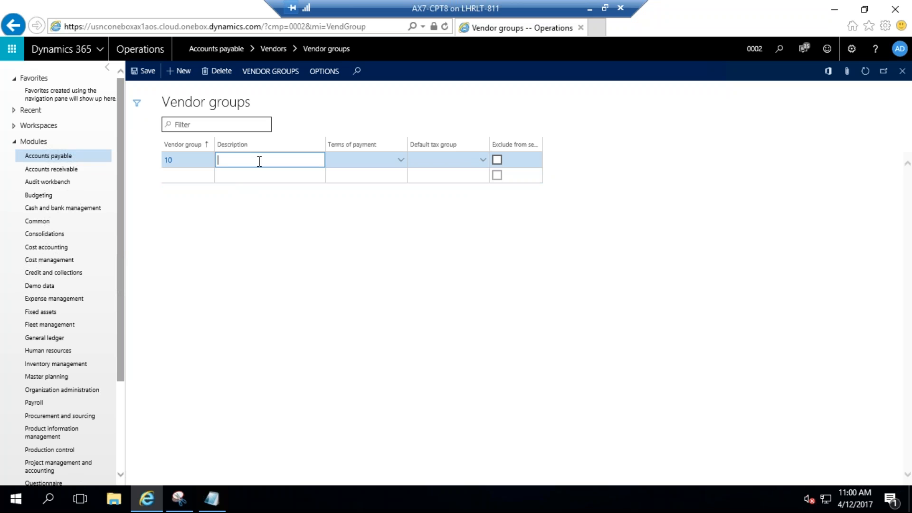
pyautogui.write('Domestic')
pyautogui.press('Tab')
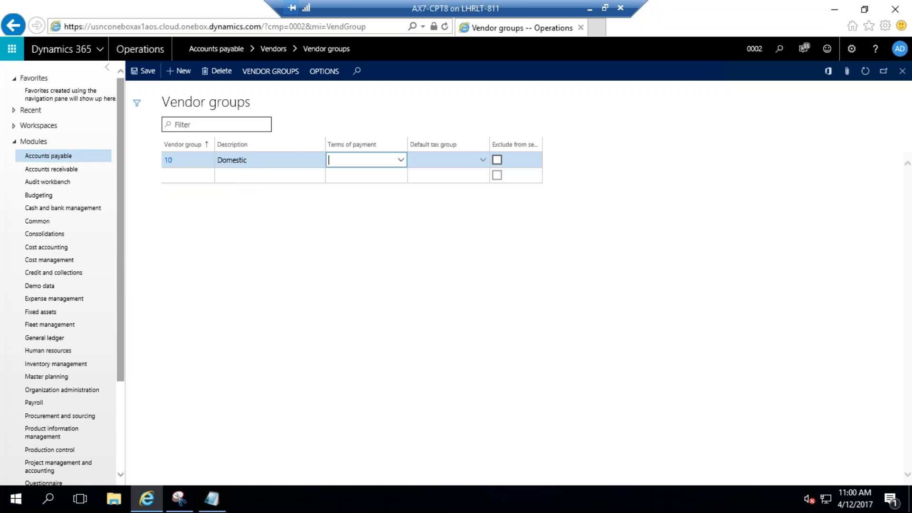
pyautogui.click(400, 162)
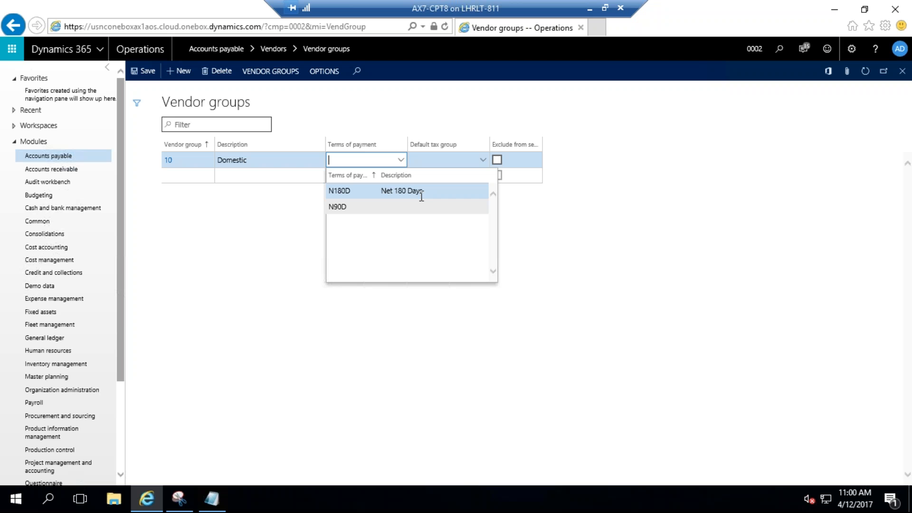
pyautogui.click(365, 191)
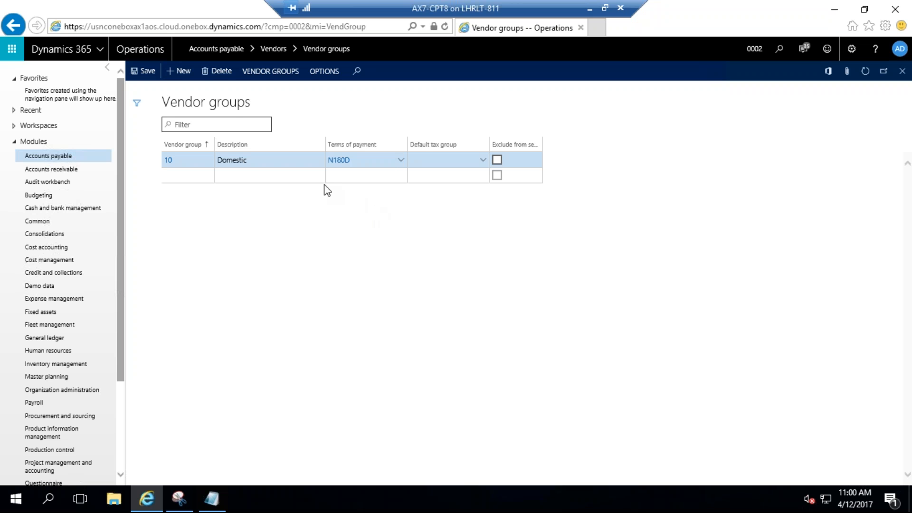
pyautogui.click(147, 72)
pyautogui.click(62, 162)
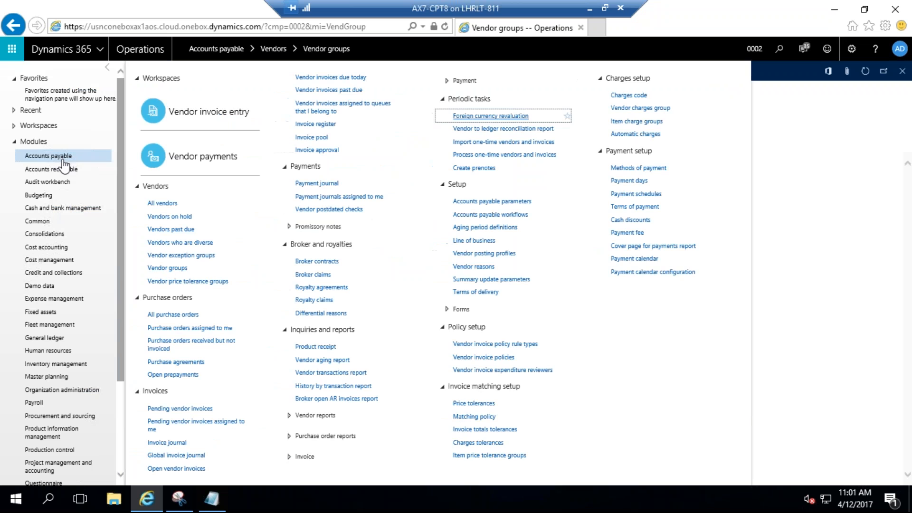
# Step: Start a new vendor in All vendors named Fayyaz, skipping the party lookup
pyautogui.click(159, 207)
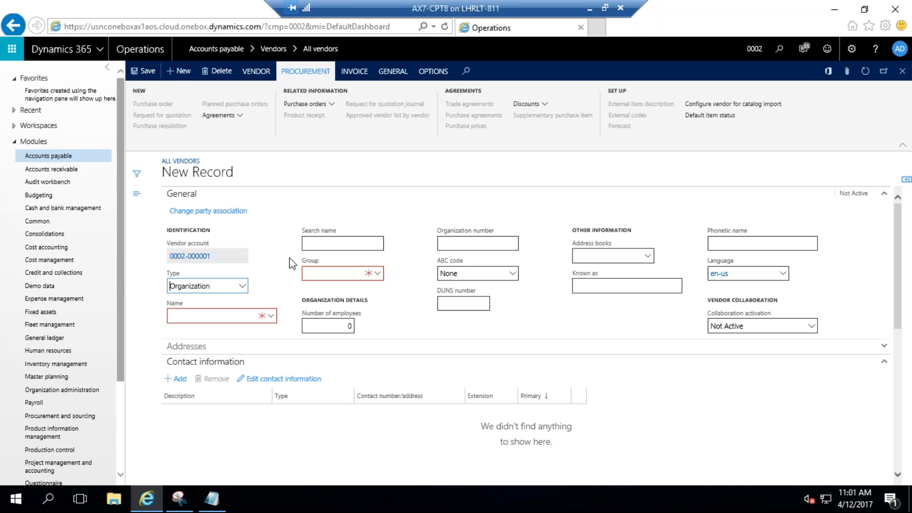
pyautogui.click(227, 317)
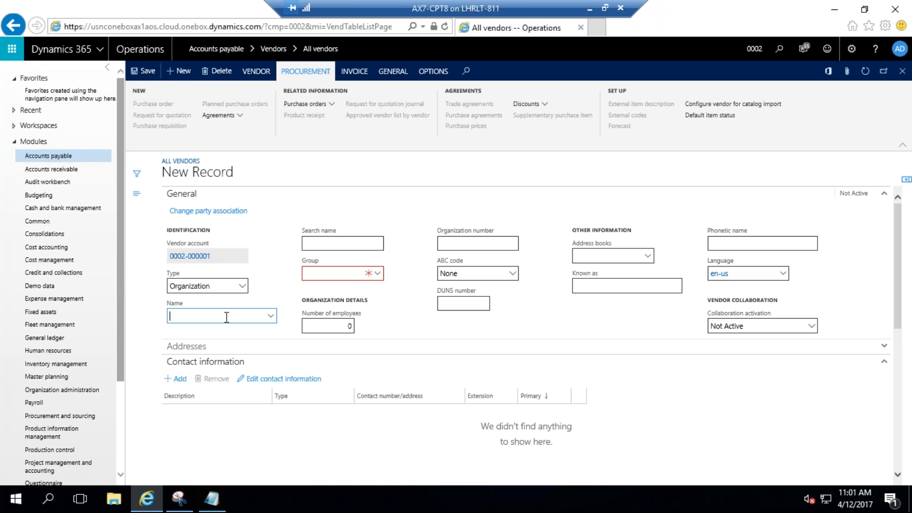
pyautogui.write('Fayyaz')
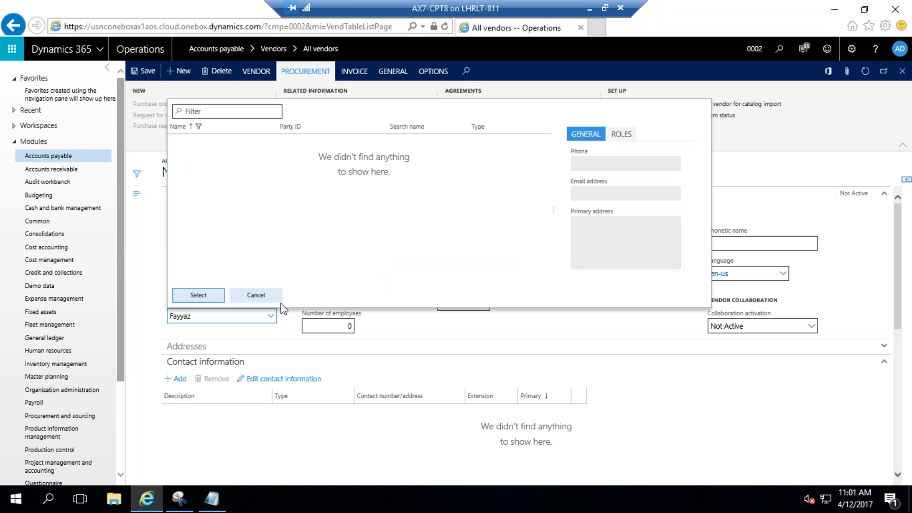
pyautogui.click(261, 299)
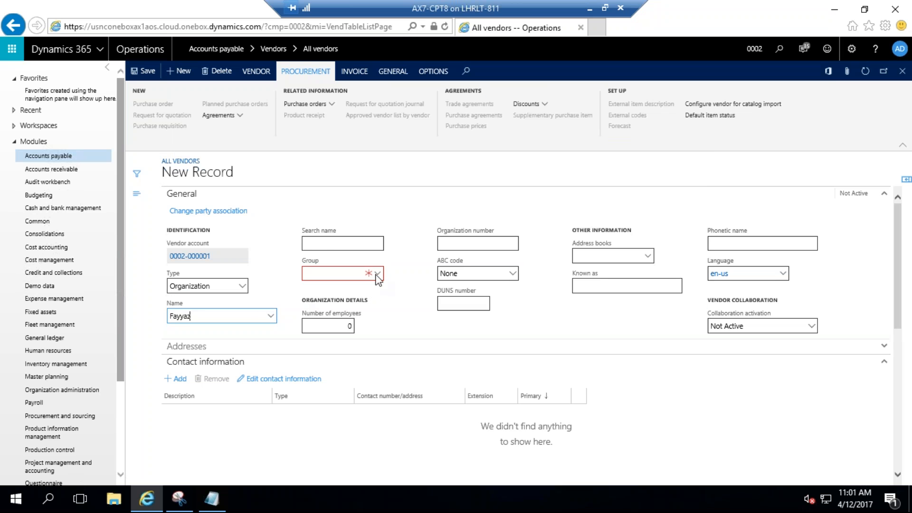
pyautogui.click(376, 274)
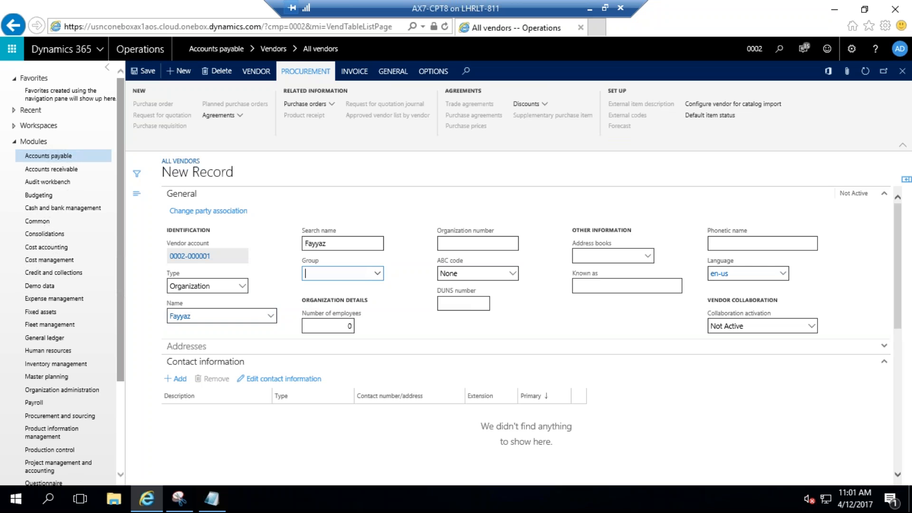
pyautogui.click(377, 274)
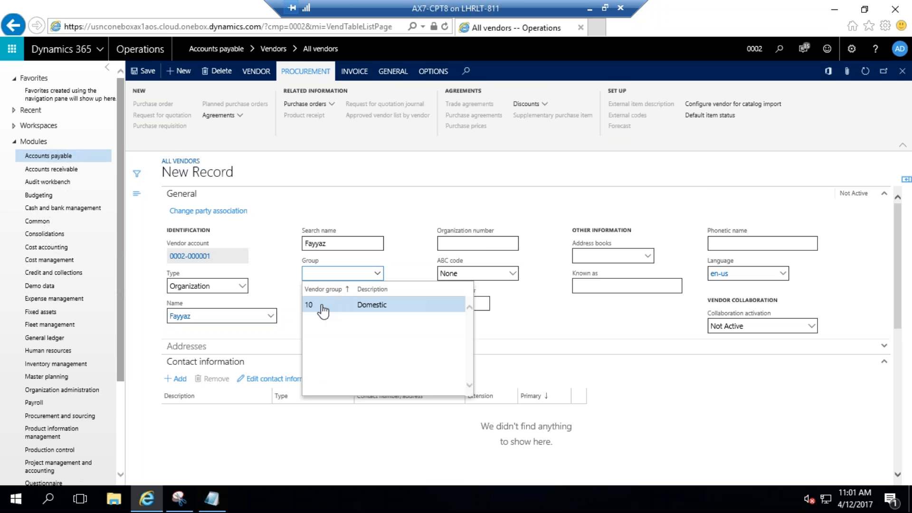
pyautogui.click(332, 305)
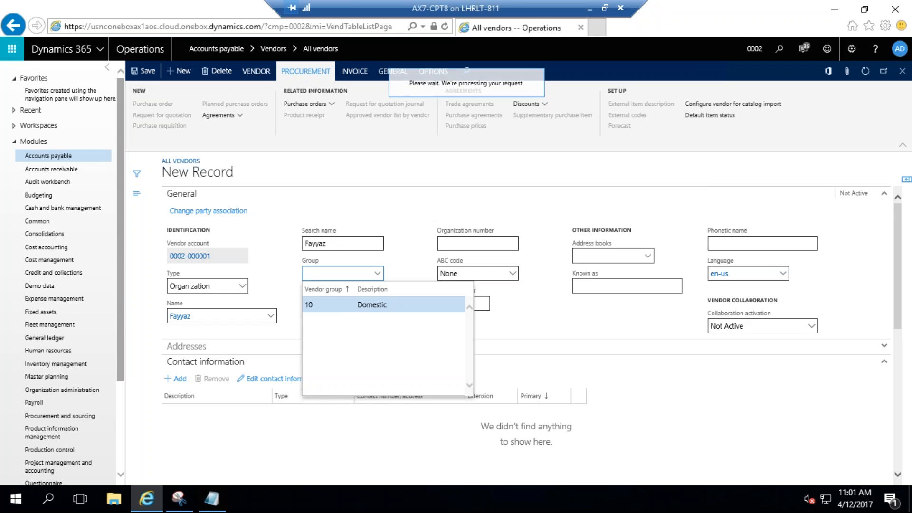
pyautogui.click(143, 71)
pyautogui.click(145, 73)
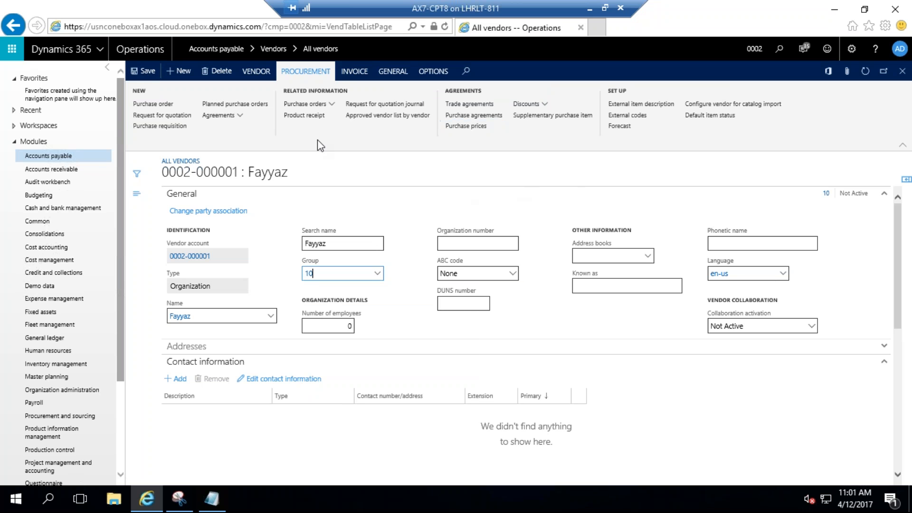
pyautogui.click(56, 161)
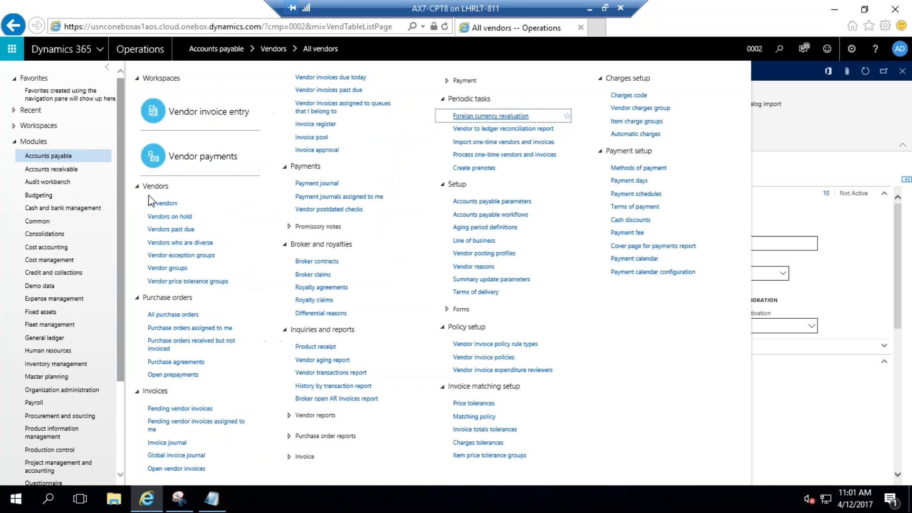
pyautogui.click(162, 204)
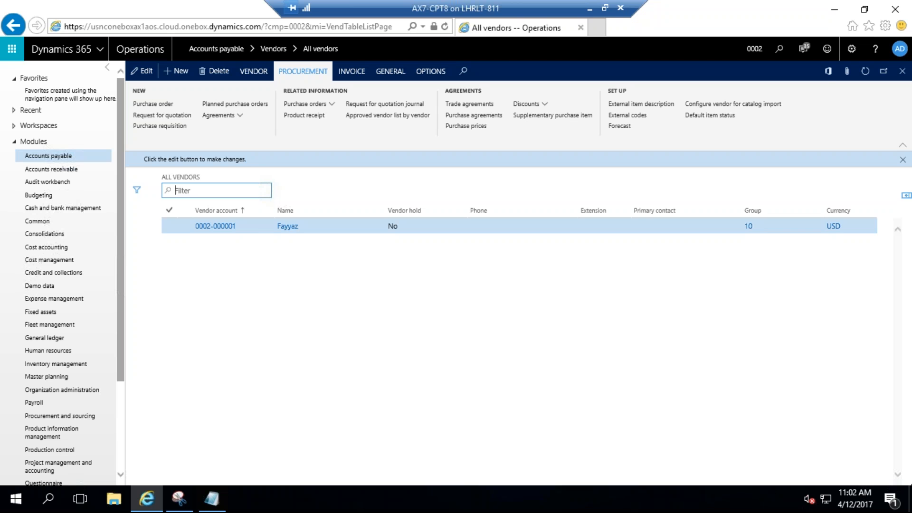
pyautogui.click(859, 502)
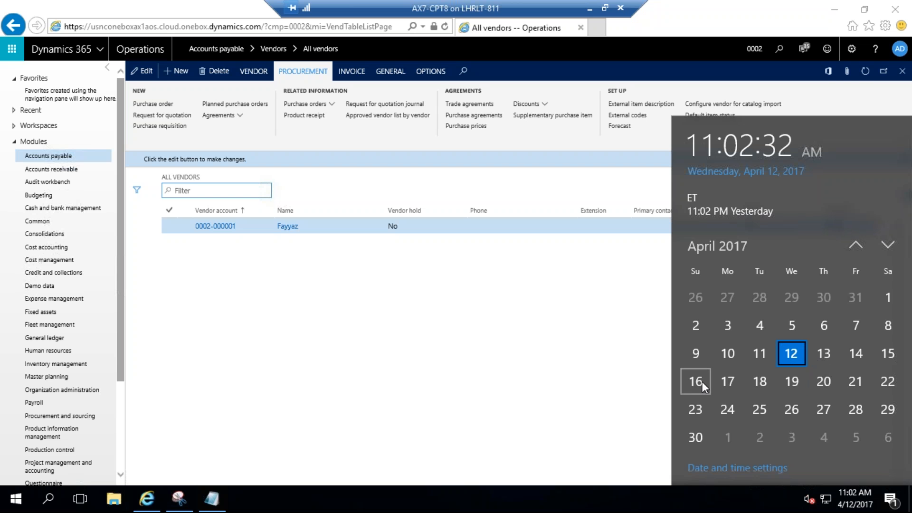
pyautogui.click(447, 374)
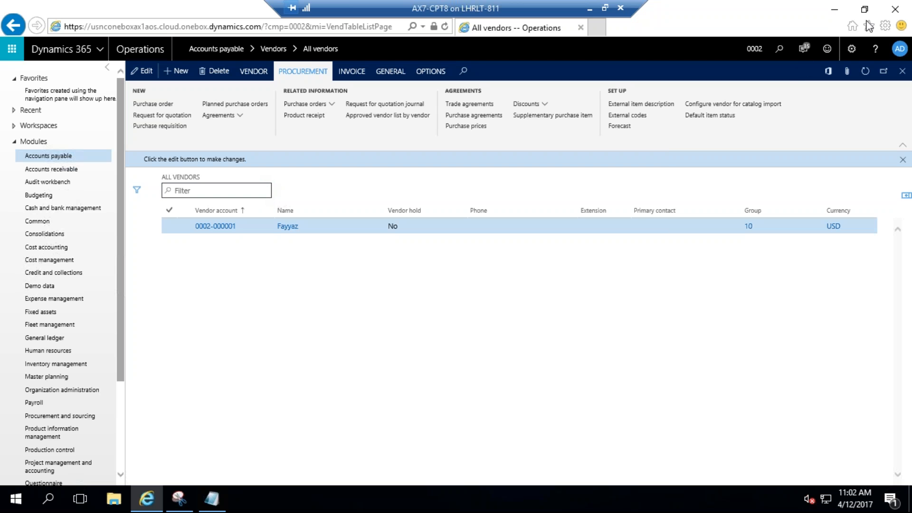